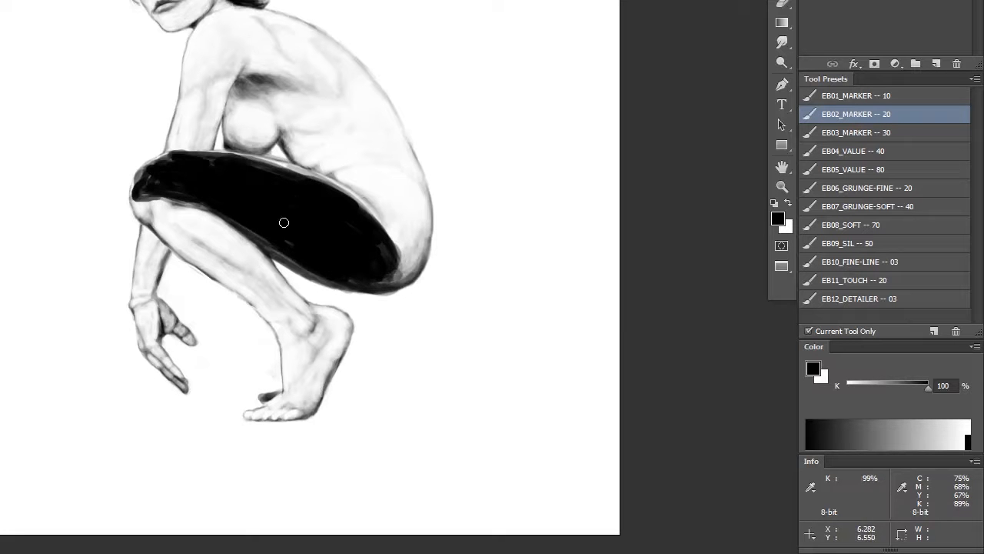
Paint the lower leg silhouette solid black on the leg layer and remove the strokes that cover the foot
{"action": "mouse_move", "coordinate": [200, 202]}
{"action": "left_mouse_down"}
{"action": "mouse_move", "coordinate": [286, 293]}
{"action": "mouse_move", "coordinate": [196, 212]}
{"action": "mouse_move", "coordinate": [220, 226]}
{"action": "mouse_move", "coordinate": [150, 193]}
{"action": "mouse_move", "coordinate": [166, 200]}
{"action": "mouse_move", "coordinate": [136, 203]}
{"action": "mouse_move", "coordinate": [293, 310]}
{"action": "mouse_move", "coordinate": [278, 280]}
{"action": "mouse_move", "coordinate": [300, 306]}
{"action": "mouse_move", "coordinate": [340, 318]}
{"action": "mouse_move", "coordinate": [340, 335]}
{"action": "mouse_move", "coordinate": [288, 339]}
{"action": "mouse_move", "coordinate": [279, 318]}
{"action": "mouse_move", "coordinate": [285, 366]}
{"action": "mouse_move", "coordinate": [335, 360]}
{"action": "left_mouse_up"}
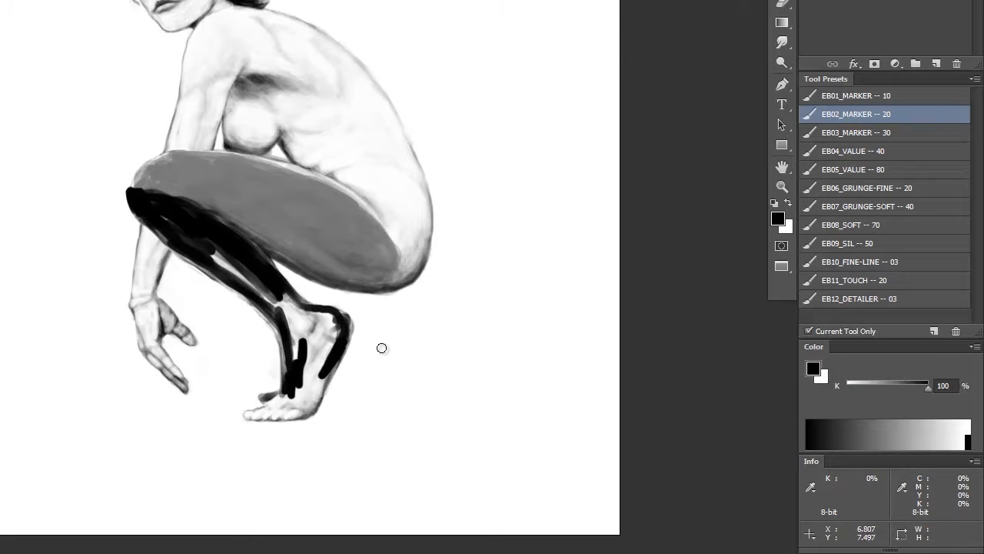
{"action": "key", "text": "l"}
{"action": "mouse_move", "coordinate": [297, 286]}
{"action": "left_mouse_down"}
{"action": "mouse_move", "coordinate": [319, 319]}
{"action": "mouse_move", "coordinate": [315, 338]}
{"action": "mouse_move", "coordinate": [276, 331]}
{"action": "mouse_move", "coordinate": [393, 445]}
{"action": "mouse_move", "coordinate": [338, 300]}
{"action": "mouse_move", "coordinate": [308, 316]}
{"action": "left_mouse_up"}
{"action": "key", "text": "Delete"}
{"action": "key", "text": "ctrl+d"}
{"action": "key", "text": "b"}
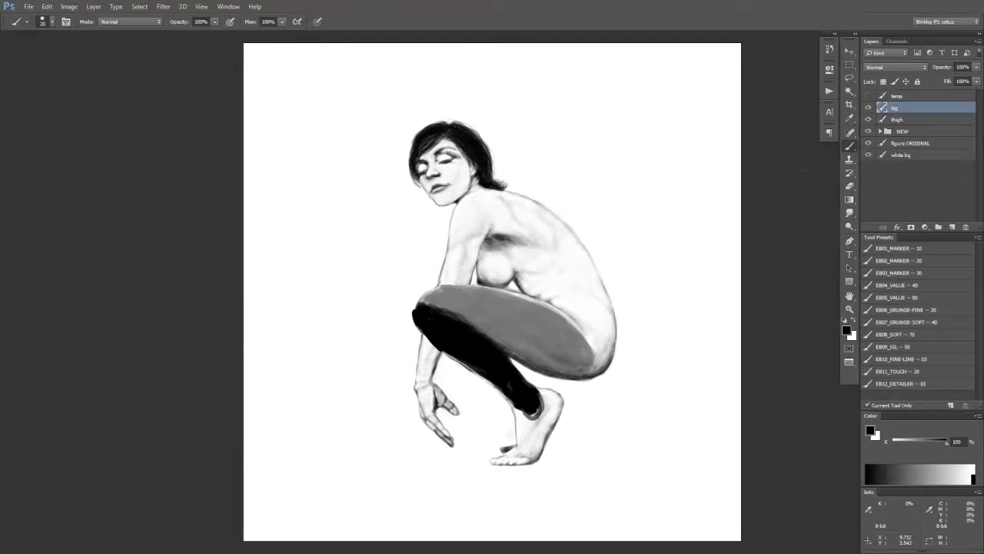
Lower the leg layer's opacity and paint the foot silhouette in black on a new layer named foot
{"action": "left_click_drag", "start_coordinate": [941, 68], "coordinate": [921, 70]}
{"action": "left_click", "coordinate": [952, 227]}
{"action": "mouse_move", "coordinate": [289, 347]}
{"action": "left_mouse_down"}
{"action": "mouse_move", "coordinate": [288, 313]}
{"action": "mouse_move", "coordinate": [282, 319]}
{"action": "mouse_move", "coordinate": [282, 340]}
{"action": "mouse_move", "coordinate": [320, 310]}
{"action": "mouse_move", "coordinate": [287, 313]}
{"action": "mouse_move", "coordinate": [343, 313]}
{"action": "mouse_move", "coordinate": [349, 323]}
{"action": "mouse_move", "coordinate": [348, 333]}
{"action": "mouse_move", "coordinate": [336, 318]}
{"action": "mouse_move", "coordinate": [297, 320]}
{"action": "mouse_move", "coordinate": [311, 402]}
{"action": "left_mouse_up"}
{"action": "key", "text": "ctrl+shift+h"}
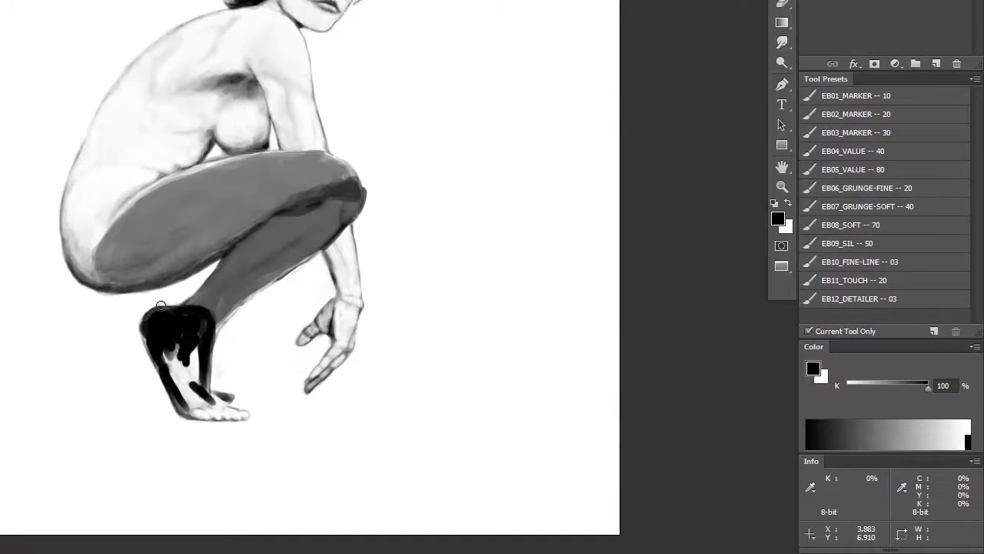
{"action": "left_click_drag", "start_coordinate": [162, 307], "coordinate": [135, 148]}
{"action": "mouse_move", "coordinate": [167, 231]}
{"action": "left_mouse_down"}
{"action": "mouse_move", "coordinate": [218, 256]}
{"action": "mouse_move", "coordinate": [166, 256]}
{"action": "mouse_move", "coordinate": [172, 242]}
{"action": "mouse_move", "coordinate": [167, 252]}
{"action": "mouse_move", "coordinate": [146, 226]}
{"action": "mouse_move", "coordinate": [144, 188]}
{"action": "mouse_move", "coordinate": [174, 236]}
{"action": "left_mouse_up"}
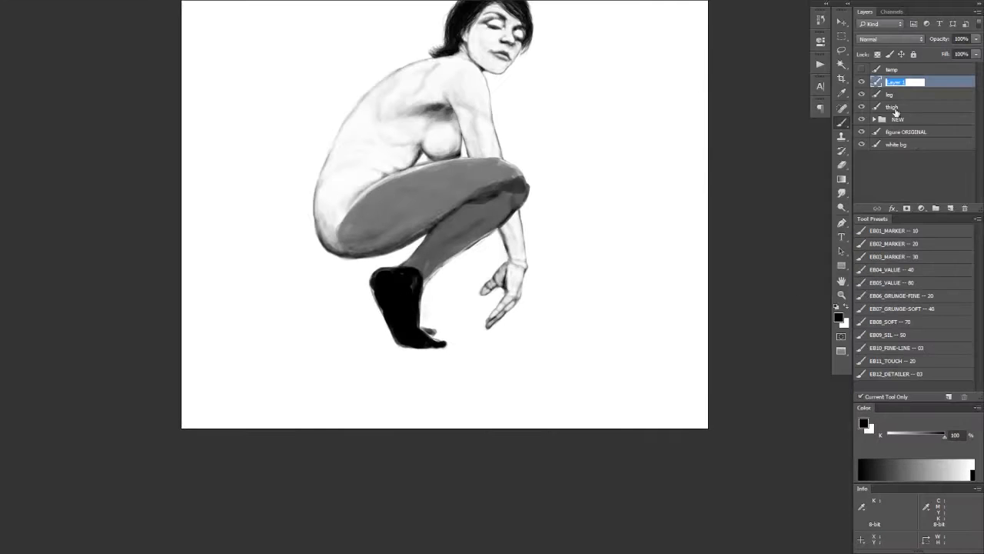
{"action": "key", "text": "Return"}
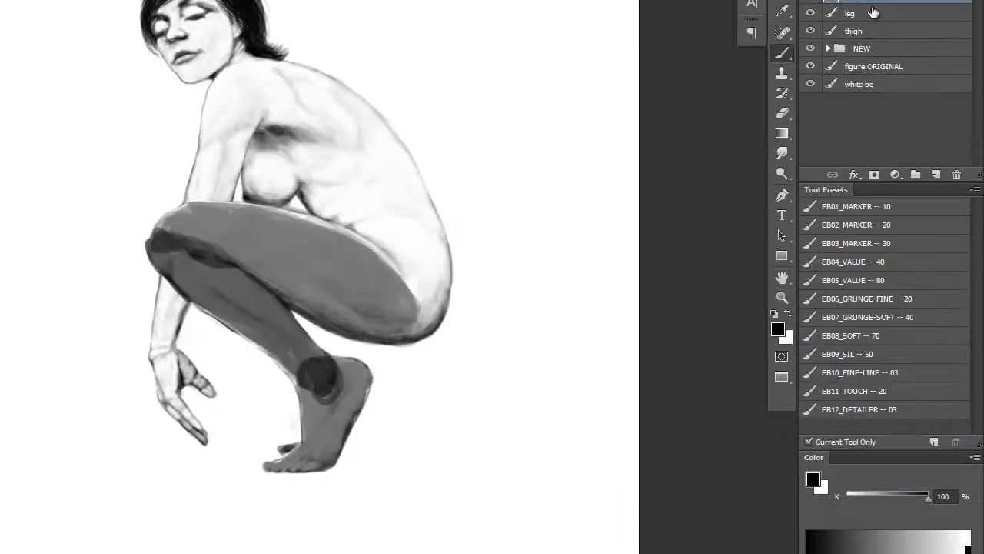
Paint the arm silhouette and the first torso strokes in black on separate layers, and lower the arm layer's opacity
{"action": "mouse_move", "coordinate": [334, 202]}
{"action": "left_mouse_down"}
{"action": "mouse_move", "coordinate": [302, 84]}
{"action": "mouse_move", "coordinate": [323, 109]}
{"action": "mouse_move", "coordinate": [276, 85]}
{"action": "left_mouse_up"}
{"action": "mouse_move", "coordinate": [305, 184]}
{"action": "left_mouse_down"}
{"action": "mouse_move", "coordinate": [291, 159]}
{"action": "mouse_move", "coordinate": [293, 167]}
{"action": "mouse_move", "coordinate": [279, 111]}
{"action": "mouse_move", "coordinate": [303, 94]}
{"action": "mouse_move", "coordinate": [314, 113]}
{"action": "mouse_move", "coordinate": [304, 138]}
{"action": "mouse_move", "coordinate": [294, 116]}
{"action": "mouse_move", "coordinate": [290, 131]}
{"action": "mouse_move", "coordinate": [324, 165]}
{"action": "mouse_move", "coordinate": [317, 170]}
{"action": "mouse_move", "coordinate": [301, 141]}
{"action": "mouse_move", "coordinate": [341, 275]}
{"action": "left_mouse_up"}
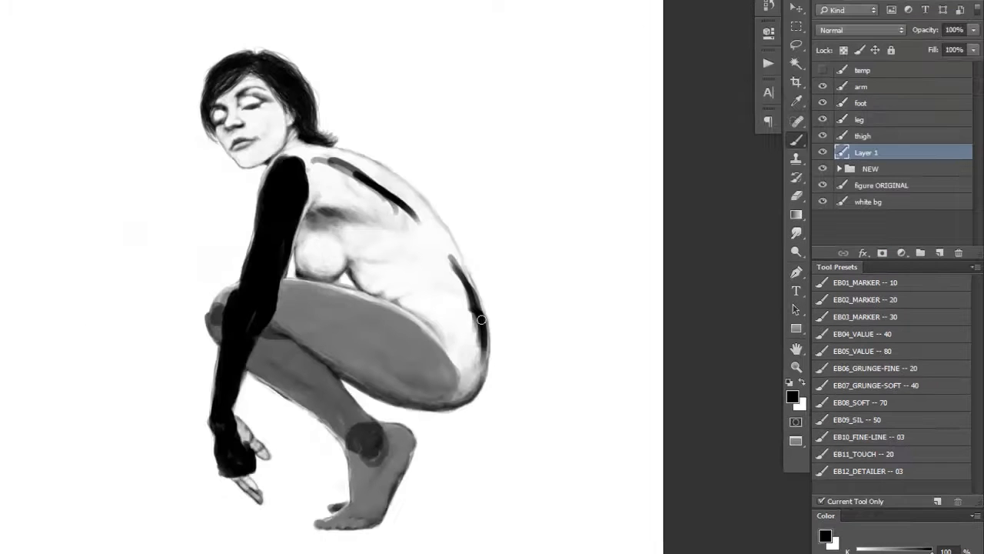
{"action": "mouse_move", "coordinate": [480, 320]}
{"action": "left_mouse_down"}
{"action": "mouse_move", "coordinate": [485, 362]}
{"action": "mouse_move", "coordinate": [468, 400]}
{"action": "mouse_move", "coordinate": [419, 381]}
{"action": "mouse_move", "coordinate": [473, 358]}
{"action": "mouse_move", "coordinate": [448, 301]}
{"action": "mouse_move", "coordinate": [404, 308]}
{"action": "mouse_move", "coordinate": [317, 234]}
{"action": "mouse_move", "coordinate": [294, 197]}
{"action": "left_mouse_up"}
{"action": "left_click", "coordinate": [863, 87]}
{"action": "left_click_drag", "start_coordinate": [926, 30], "coordinate": [896, 30]}
{"action": "left_click", "coordinate": [896, 154]}
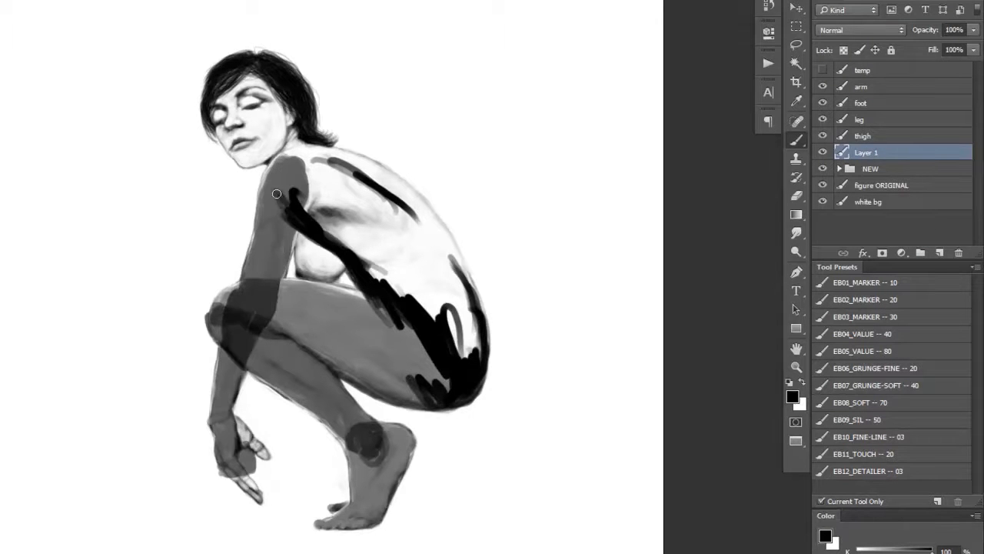
Complete the torso silhouette in solid black on a layer named body below the thigh, and add a new layer above it
{"action": "mouse_move", "coordinate": [276, 194]}
{"action": "left_mouse_down"}
{"action": "mouse_move", "coordinate": [270, 164]}
{"action": "mouse_move", "coordinate": [274, 175]}
{"action": "mouse_move", "coordinate": [283, 137]}
{"action": "mouse_move", "coordinate": [430, 213]}
{"action": "mouse_move", "coordinate": [457, 299]}
{"action": "mouse_move", "coordinate": [455, 282]}
{"action": "mouse_move", "coordinate": [477, 314]}
{"action": "mouse_move", "coordinate": [475, 358]}
{"action": "left_mouse_up"}
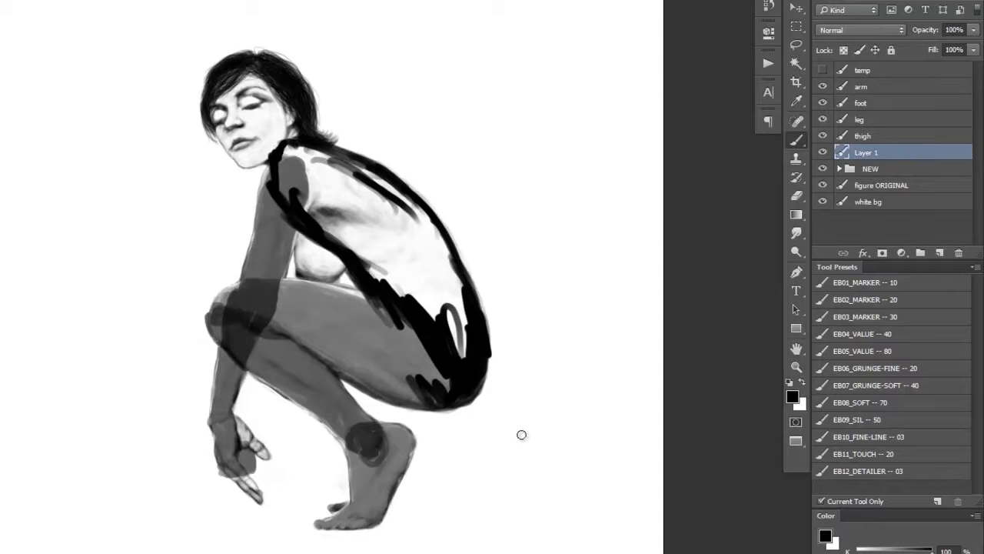
{"action": "mouse_move", "coordinate": [353, 169]}
{"action": "left_mouse_down"}
{"action": "mouse_move", "coordinate": [362, 164]}
{"action": "mouse_move", "coordinate": [298, 151]}
{"action": "mouse_move", "coordinate": [300, 188]}
{"action": "mouse_move", "coordinate": [370, 169]}
{"action": "mouse_move", "coordinate": [350, 171]}
{"action": "mouse_move", "coordinate": [321, 200]}
{"action": "mouse_move", "coordinate": [437, 323]}
{"action": "left_mouse_up"}
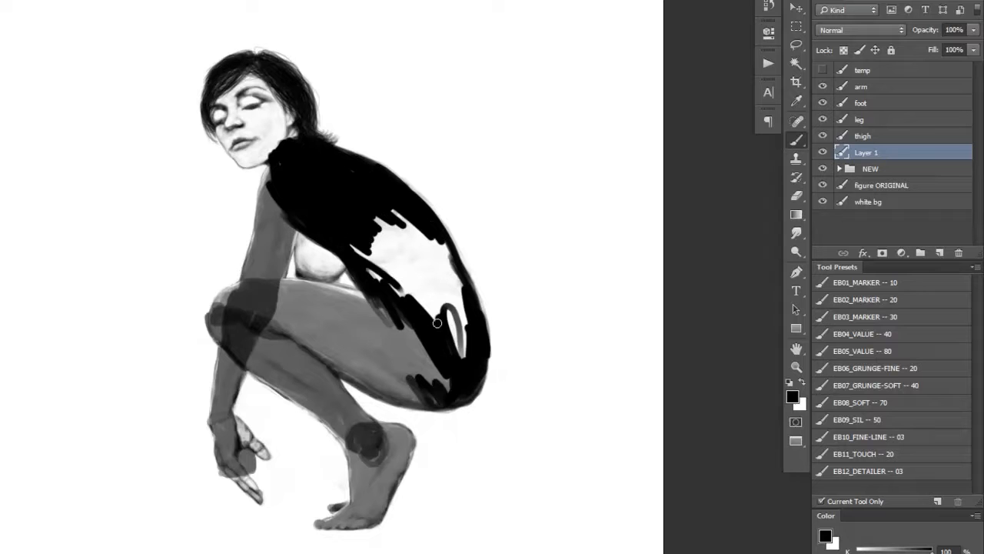
{"action": "key", "text": "l"}
{"action": "mouse_move", "coordinate": [336, 201]}
{"action": "left_mouse_down"}
{"action": "mouse_move", "coordinate": [401, 328]}
{"action": "mouse_move", "coordinate": [474, 326]}
{"action": "mouse_move", "coordinate": [457, 260]}
{"action": "mouse_move", "coordinate": [400, 201]}
{"action": "left_mouse_up"}
{"action": "key", "text": "alt+BackSpace"}
{"action": "key", "text": "ctrl+d"}
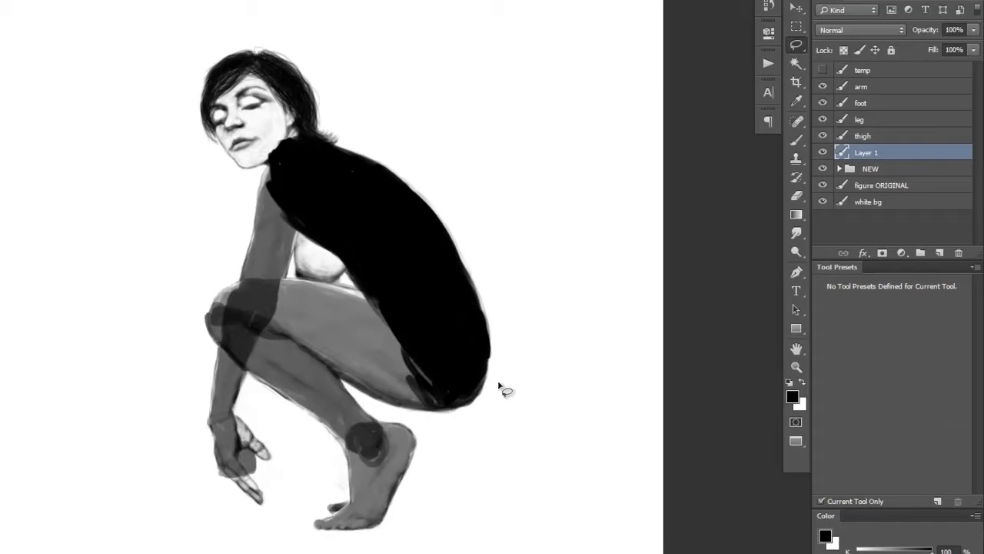
{"action": "key", "text": "b"}
{"action": "mouse_move", "coordinate": [365, 243]}
{"action": "left_mouse_down"}
{"action": "mouse_move", "coordinate": [332, 257]}
{"action": "mouse_move", "coordinate": [296, 219]}
{"action": "left_mouse_up"}
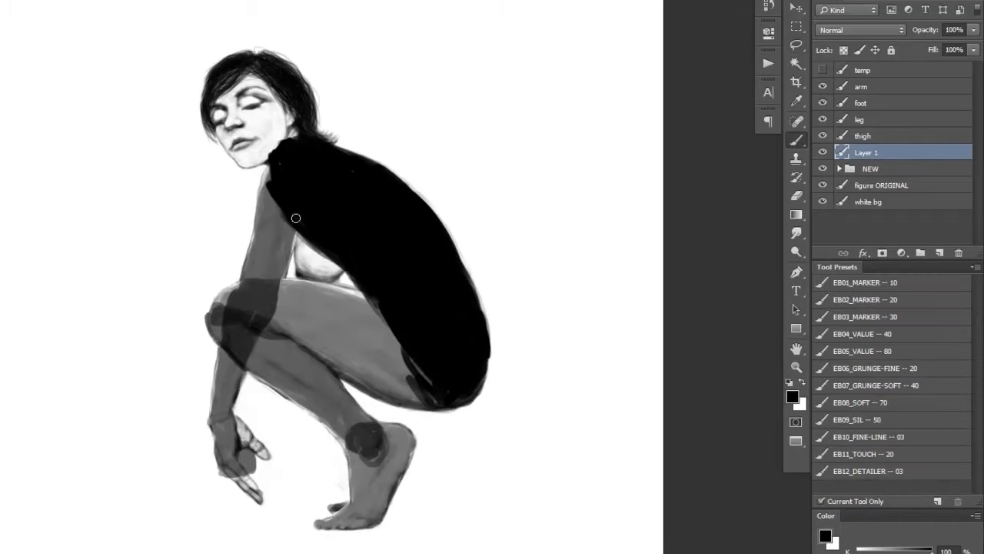
{"action": "left_click", "coordinate": [939, 253]}
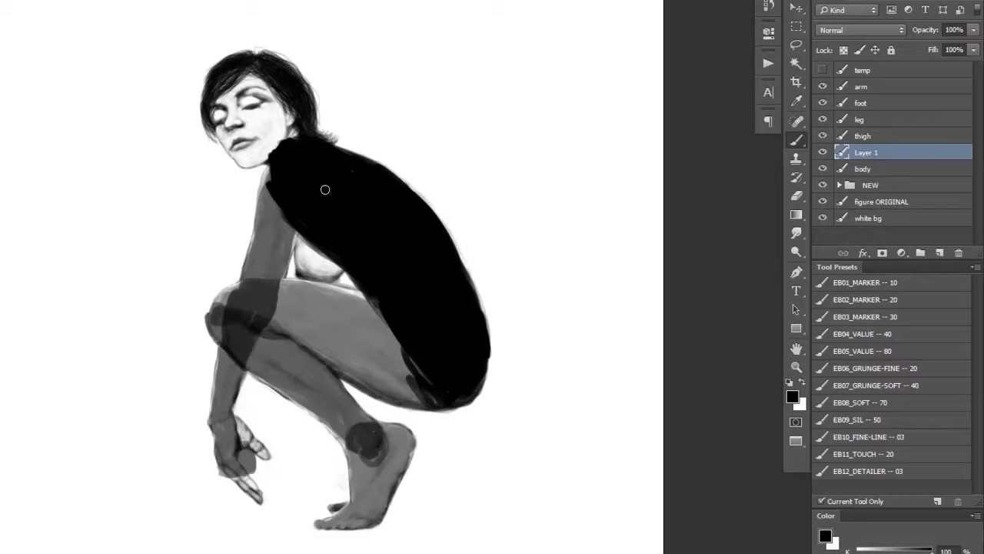
Sketch a rough head-sized test oval on the new layer, in the empty area in front of the figure's face
{"action": "mouse_move", "coordinate": [278, 142]}
{"action": "left_mouse_down"}
{"action": "mouse_move", "coordinate": [243, 129]}
{"action": "mouse_move", "coordinate": [257, 147]}
{"action": "left_mouse_up"}
{"action": "key", "text": "ctrl+z"}
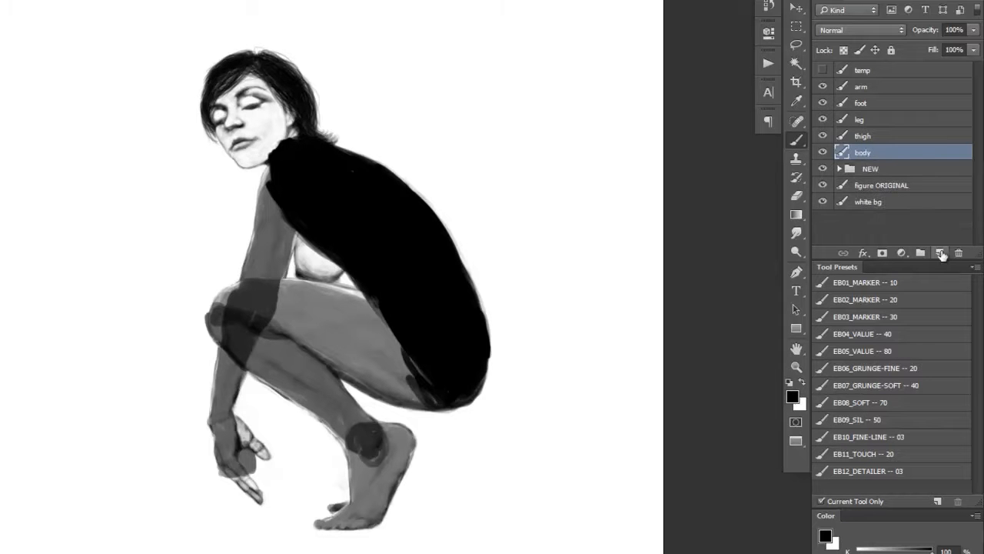
{"action": "mouse_move", "coordinate": [116, 126]}
{"action": "left_mouse_down"}
{"action": "mouse_move", "coordinate": [136, 108]}
{"action": "mouse_move", "coordinate": [101, 68]}
{"action": "mouse_move", "coordinate": [137, 100]}
{"action": "mouse_move", "coordinate": [95, 85]}
{"action": "mouse_move", "coordinate": [120, 72]}
{"action": "mouse_move", "coordinate": [130, 112]}
{"action": "mouse_move", "coordinate": [83, 135]}
{"action": "mouse_move", "coordinate": [74, 80]}
{"action": "mouse_move", "coordinate": [99, 73]}
{"action": "mouse_move", "coordinate": [114, 136]}
{"action": "mouse_move", "coordinate": [133, 115]}
{"action": "mouse_move", "coordinate": [69, 102]}
{"action": "mouse_move", "coordinate": [68, 117]}
{"action": "mouse_move", "coordinate": [129, 120]}
{"action": "mouse_move", "coordinate": [133, 133]}
{"action": "mouse_move", "coordinate": [102, 166]}
{"action": "mouse_move", "coordinate": [77, 137]}
{"action": "mouse_move", "coordinate": [117, 150]}
{"action": "left_mouse_up"}
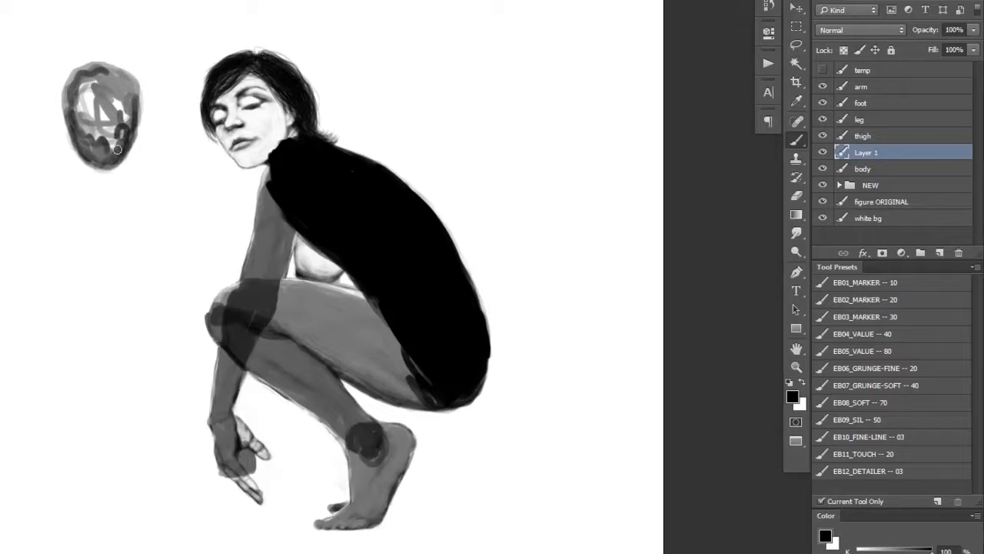
Duplicate the test oval's layer six times and merge all the copies down into one layer
{"action": "key", "text": "ctrl+j"}
{"action": "key", "text": "ctrl+j"}
{"action": "key", "text": "ctrl+j"}
{"action": "key", "text": "ctrl+j"}
{"action": "key", "text": "ctrl+j"}
{"action": "key", "text": "ctrl+j"}
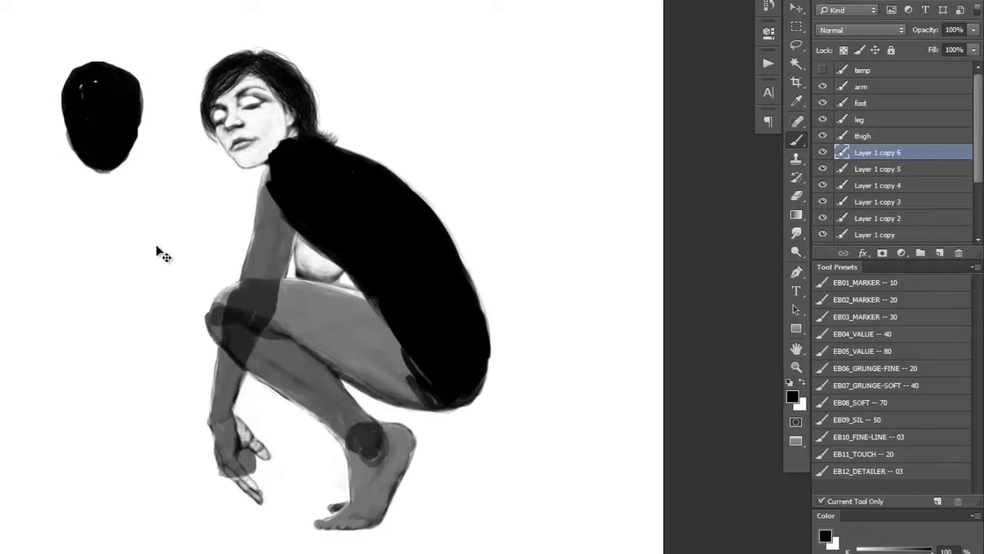
{"action": "key", "text": "ctrl+e"}
{"action": "key", "text": "ctrl+e"}
{"action": "key", "text": "ctrl+e"}
{"action": "key", "text": "ctrl+e"}
{"action": "key", "text": "ctrl+e"}
{"action": "key", "text": "ctrl+e"}
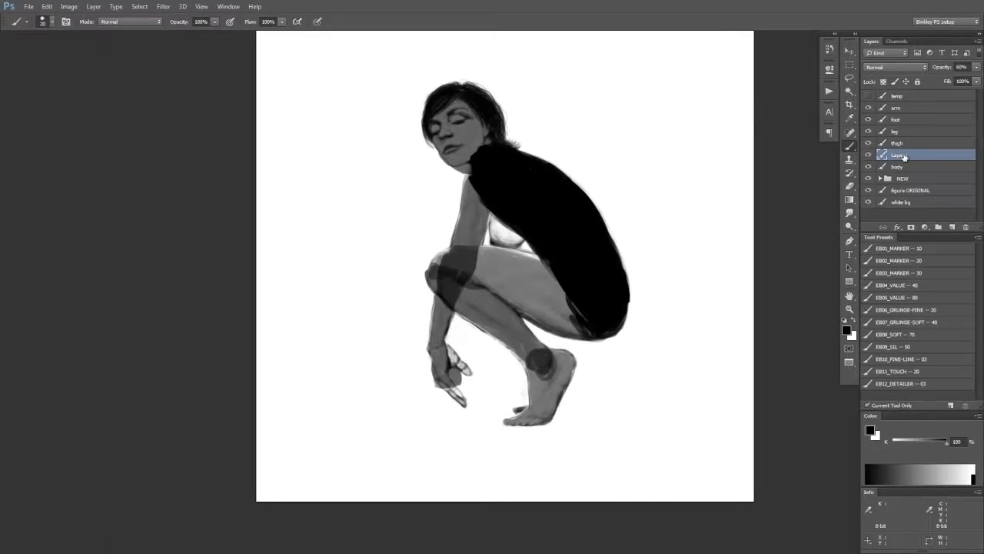
Name the face silhouette's layer head and group the six silhouette layers from arm to body as SILS set
{"action": "type", "text": "head"}
{"action": "left_click", "coordinate": [905, 107]}
{"action": "left_click", "coordinate": [910, 165], "text": "shift"}
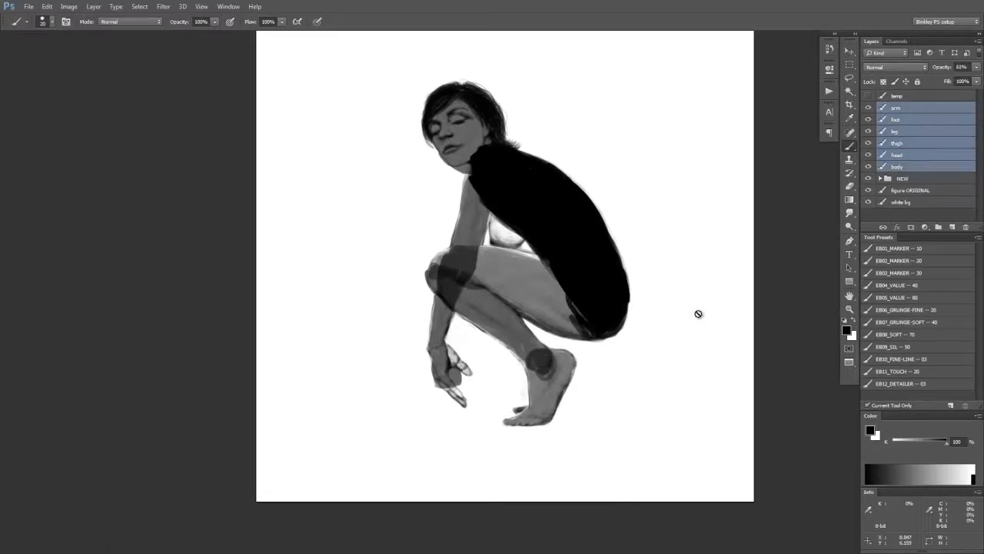
{"action": "key", "text": "ctrl+g"}
{"action": "double_click", "coordinate": [903, 109]}
{"action": "type", "text": "SILS"}
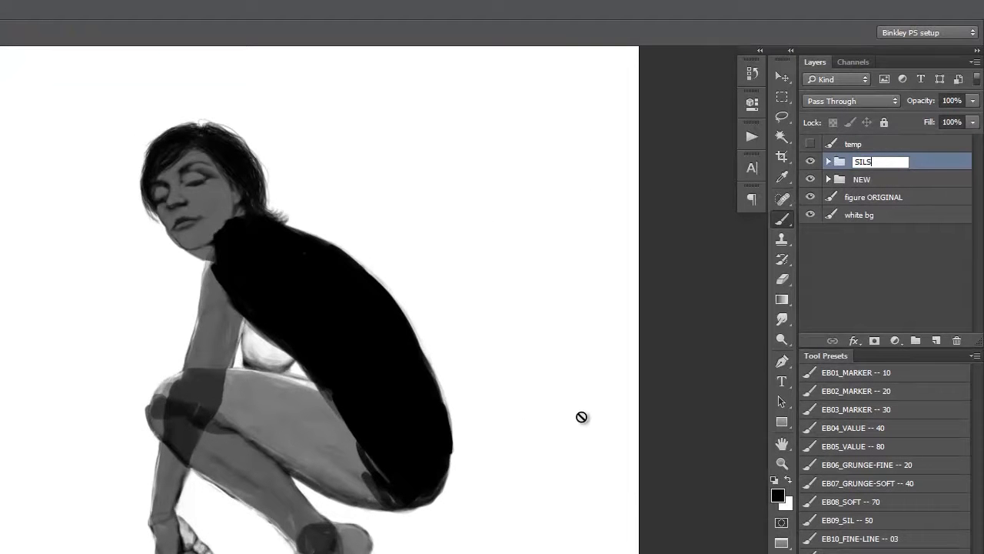
{"action": "type", "text": " set"}
{"action": "key", "text": "Return"}
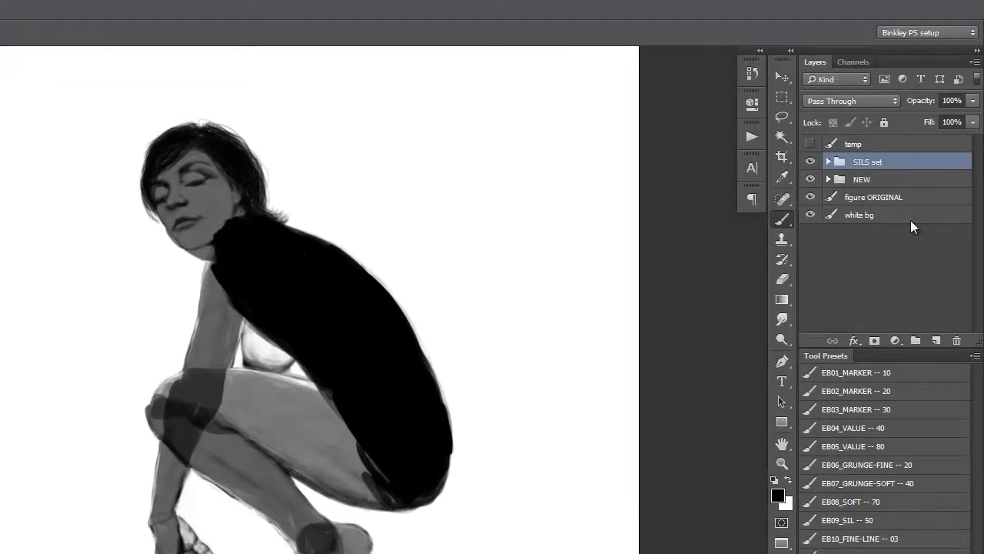
Check the figure ORIGINAL and NEW visibility, and set the body layer's opacity to 60% inside the SILS set group
{"action": "left_click", "coordinate": [811, 196]}
{"action": "left_click", "coordinate": [810, 196]}
{"action": "left_click", "coordinate": [810, 179]}
{"action": "left_click", "coordinate": [828, 162]}
{"action": "left_click", "coordinate": [896, 268]}
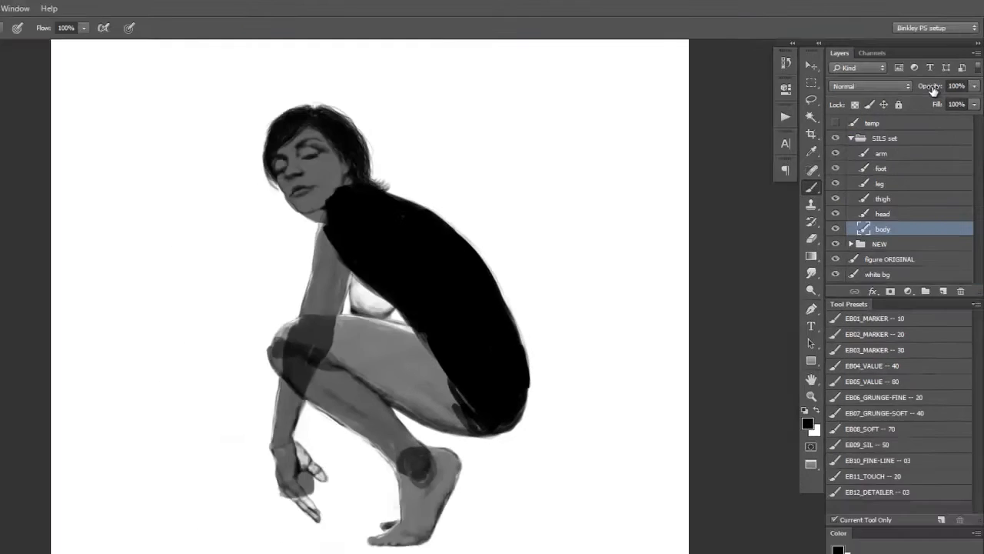
{"action": "left_click_drag", "start_coordinate": [924, 102], "coordinate": [868, 120]}
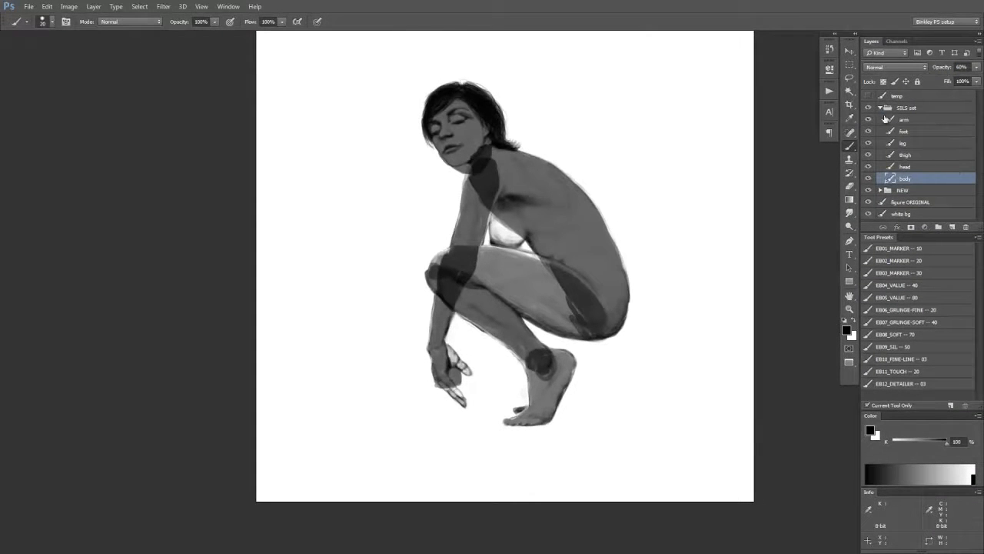
{"action": "left_click", "coordinate": [881, 108]}
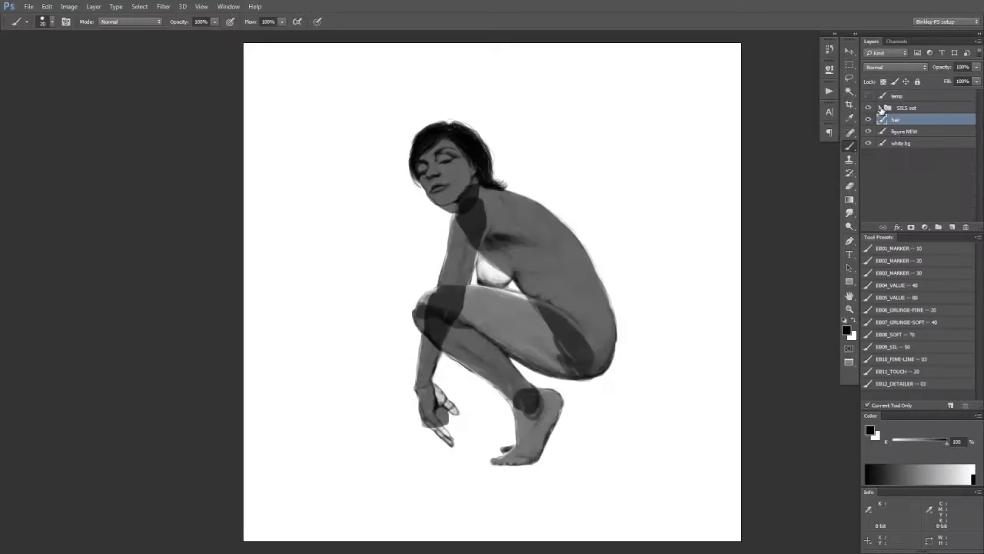
Lighten the arm, foot, leg and thigh silhouettes in the SILS set by lowering their layer opacities
{"action": "left_click_drag", "start_coordinate": [935, 70], "coordinate": [928, 70]}
{"action": "left_click", "coordinate": [903, 143]}
{"action": "mouse_move", "coordinate": [943, 69]}
{"action": "left_mouse_down"}
{"action": "mouse_move", "coordinate": [928, 69]}
{"action": "mouse_move", "coordinate": [953, 68]}
{"action": "left_mouse_up"}
{"action": "left_click", "coordinate": [905, 155]}
{"action": "left_click", "coordinate": [906, 178]}
{"action": "left_click", "coordinate": [906, 108]}
{"action": "left_click", "coordinate": [913, 68]}
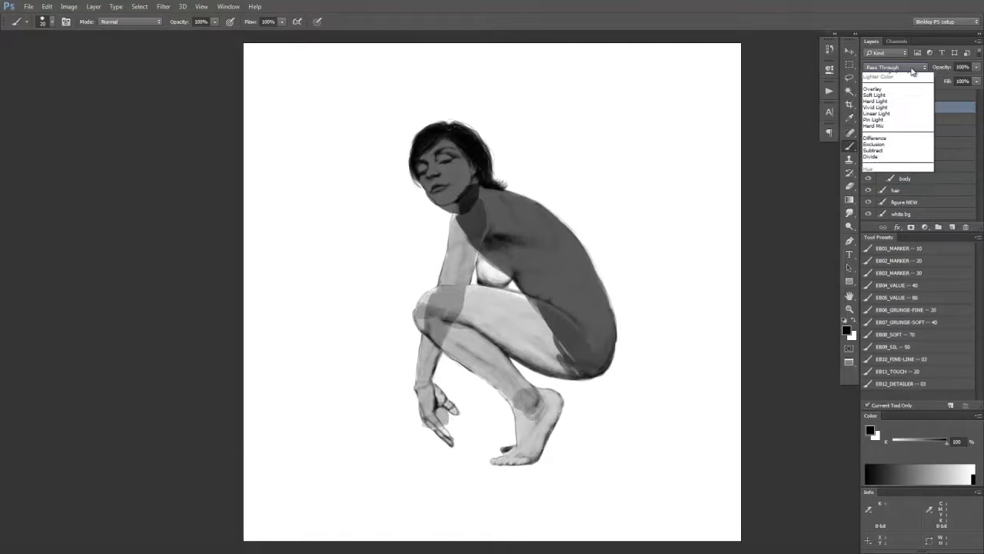
{"action": "left_click", "coordinate": [908, 109]}
Reshape the body silhouette along the back, shoulder, belly and hip with the EB02_MARKER -- 20 brush
{"action": "left_click", "coordinate": [914, 178]}
{"action": "left_click", "coordinate": [899, 260]}
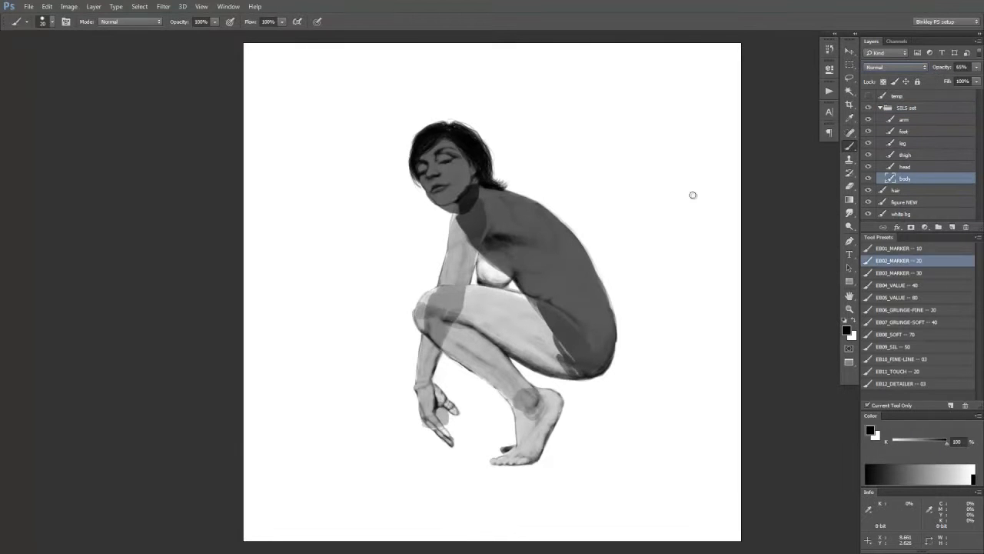
{"action": "mouse_move", "coordinate": [556, 215]}
{"action": "left_mouse_down"}
{"action": "mouse_move", "coordinate": [601, 266]}
{"action": "mouse_move", "coordinate": [613, 332]}
{"action": "left_mouse_up"}
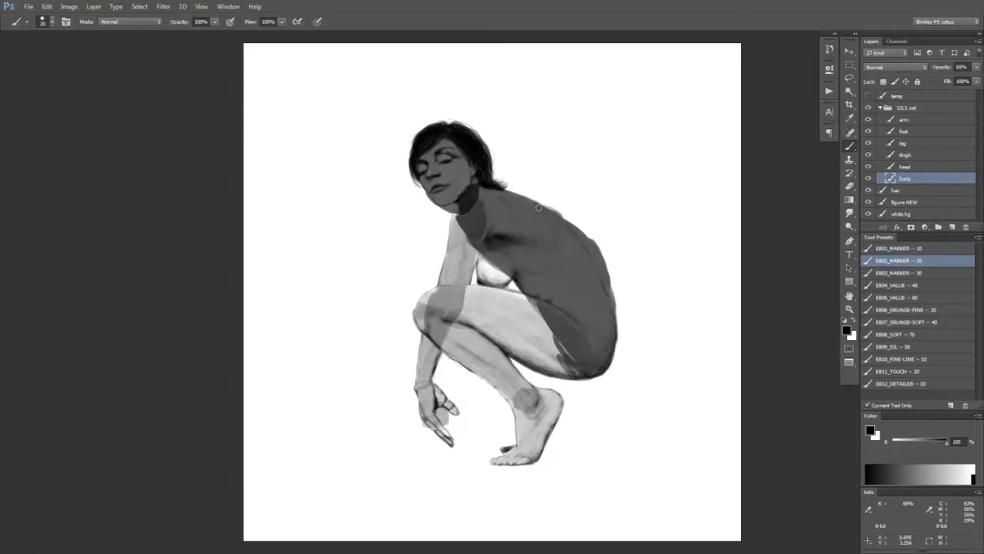
{"action": "mouse_move", "coordinate": [516, 275]}
{"action": "left_mouse_down"}
{"action": "mouse_move", "coordinate": [465, 242]}
{"action": "mouse_move", "coordinate": [483, 253]}
{"action": "mouse_move", "coordinate": [447, 245]}
{"action": "left_mouse_up"}
{"action": "left_click_drag", "start_coordinate": [520, 283], "coordinate": [562, 357]}
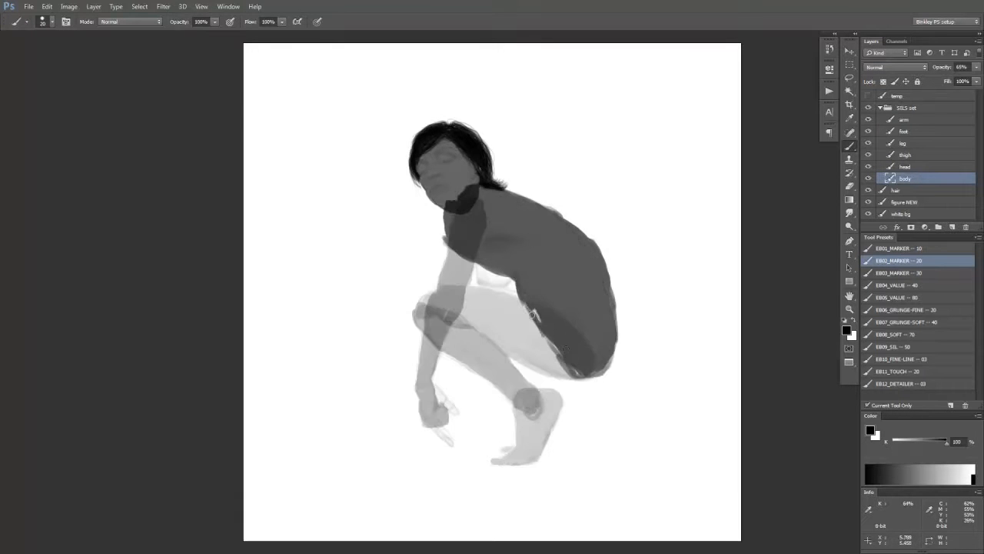
{"action": "left_click_drag", "start_coordinate": [526, 306], "coordinate": [547, 329]}
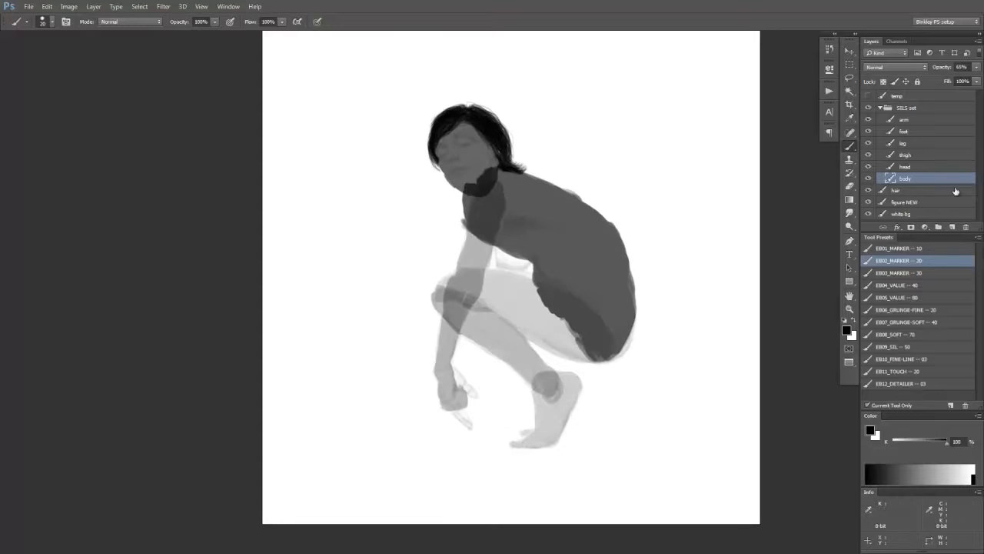
Repaint the edges of the thigh silhouette at the knee and buttock, mirroring the canvas horizontally to judge the shape
{"action": "left_click", "coordinate": [952, 155]}
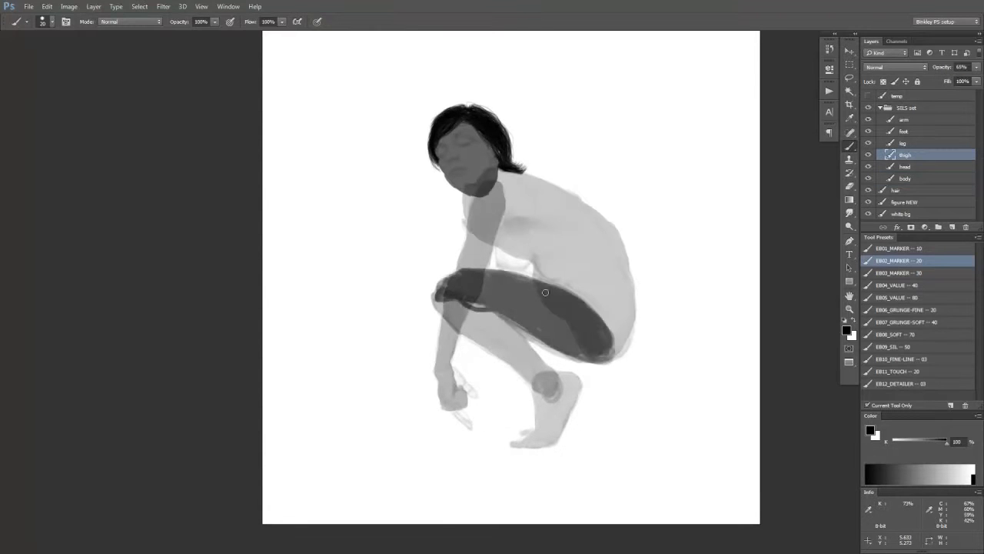
{"action": "mouse_move", "coordinate": [545, 292]}
{"action": "left_mouse_down"}
{"action": "mouse_move", "coordinate": [460, 273]}
{"action": "mouse_move", "coordinate": [493, 274]}
{"action": "mouse_move", "coordinate": [454, 276]}
{"action": "mouse_move", "coordinate": [471, 282]}
{"action": "mouse_move", "coordinate": [485, 267]}
{"action": "mouse_move", "coordinate": [460, 281]}
{"action": "left_mouse_up"}
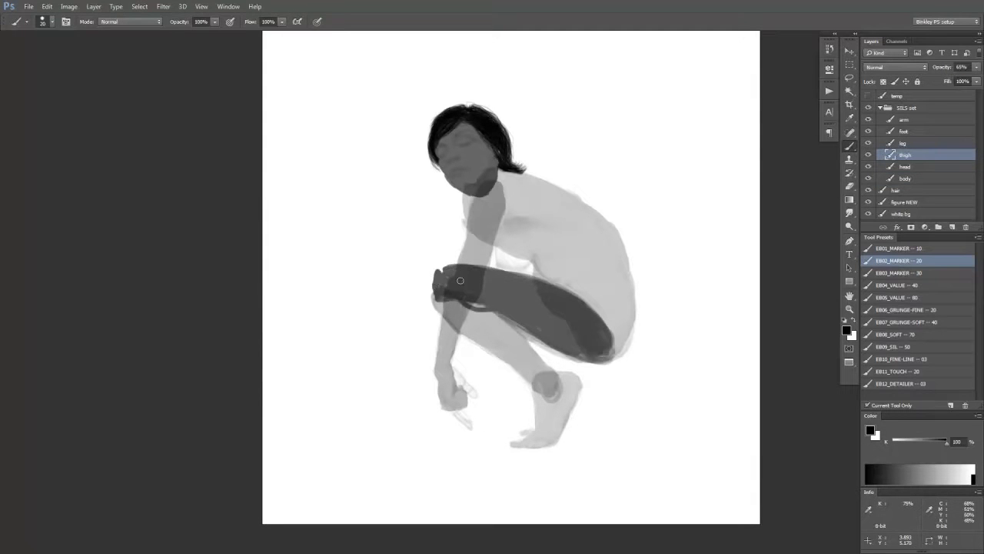
{"action": "mouse_move", "coordinate": [604, 353]}
{"action": "left_mouse_down"}
{"action": "mouse_move", "coordinate": [566, 361]}
{"action": "mouse_move", "coordinate": [543, 348]}
{"action": "left_mouse_up"}
{"action": "key", "text": "ctrl+shift+h"}
{"action": "left_click_drag", "start_coordinate": [456, 360], "coordinate": [465, 352]}
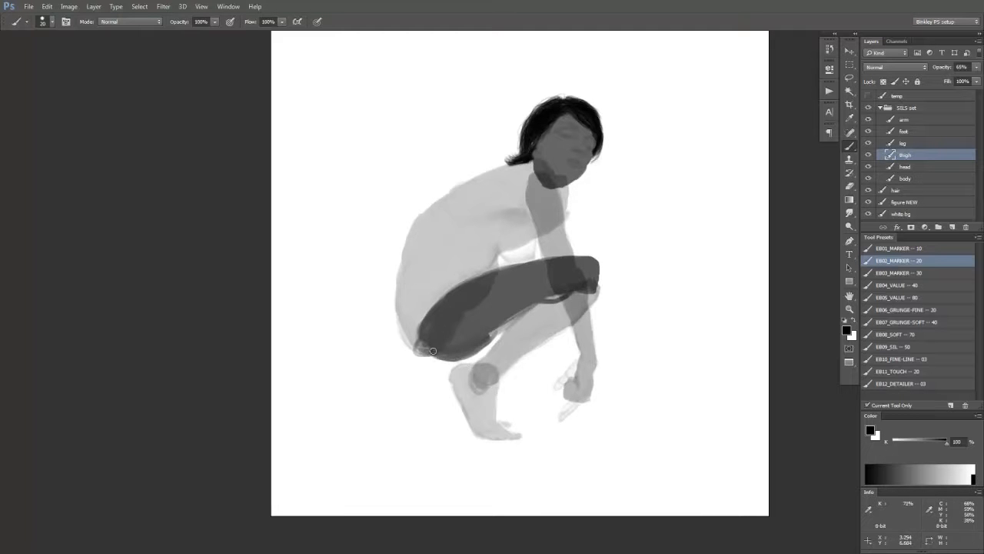
{"action": "key", "text": "ctrl+shift+h"}
Shift the leg silhouette slightly upward, rotate it a little, and readjust the leg layer's opacity
{"action": "left_click", "coordinate": [903, 143]}
{"action": "left_click_drag", "start_coordinate": [942, 67], "coordinate": [965, 67]}
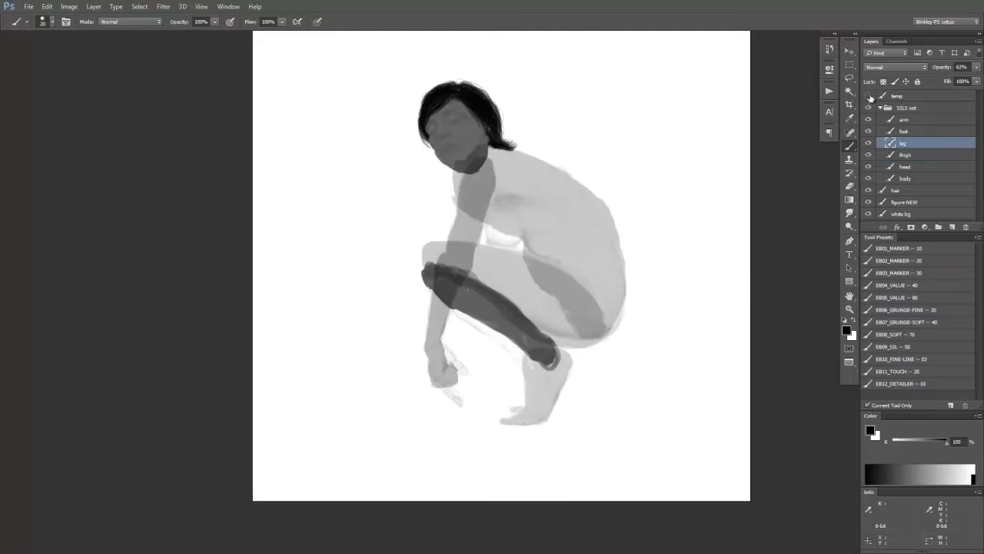
{"action": "left_click_drag", "start_coordinate": [466, 290], "coordinate": [454, 293]}
{"action": "key", "text": "ctrl+t"}
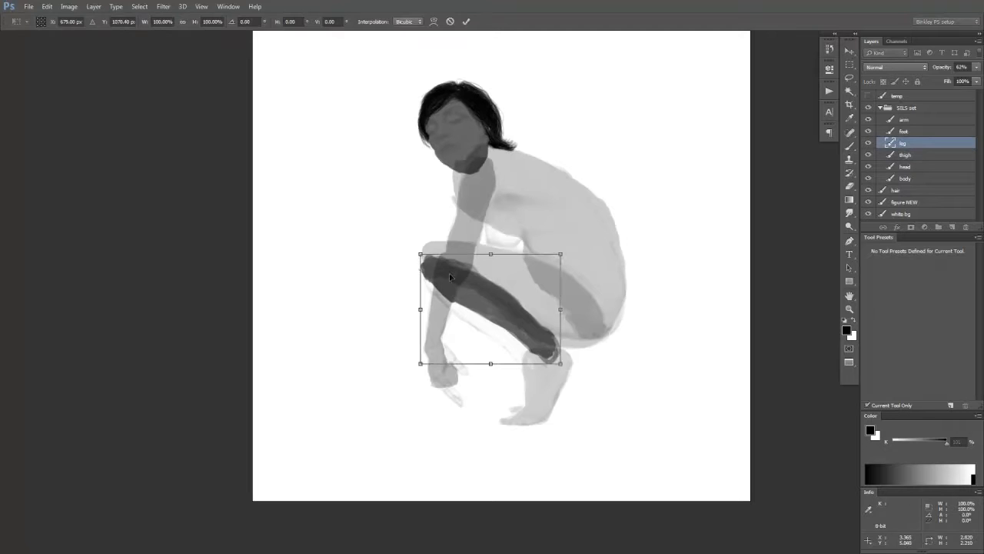
{"action": "left_click_drag", "start_coordinate": [662, 369], "coordinate": [659, 378]}
{"action": "key", "text": "Return"}
{"action": "mouse_move", "coordinate": [945, 70]}
{"action": "left_mouse_down"}
{"action": "mouse_move", "coordinate": [929, 72]}
{"action": "mouse_move", "coordinate": [956, 72]}
{"action": "left_mouse_up"}
Move the foot silhouette up against the leg, skew it horizontally by about 8 degrees, and readjust its layer's opacity
{"action": "left_click", "coordinate": [906, 131]}
{"action": "key", "text": "v"}
{"action": "mouse_move", "coordinate": [541, 390]}
{"action": "left_mouse_down"}
{"action": "mouse_move", "coordinate": [544, 380]}
{"action": "mouse_move", "coordinate": [534, 386]}
{"action": "mouse_move", "coordinate": [537, 411]}
{"action": "left_mouse_up"}
{"action": "key", "text": "ctrl+t"}
{"action": "key", "text": "Return"}
{"action": "key", "text": "ctrl+t"}
{"action": "left_click_drag", "start_coordinate": [534, 338], "coordinate": [529, 338]}
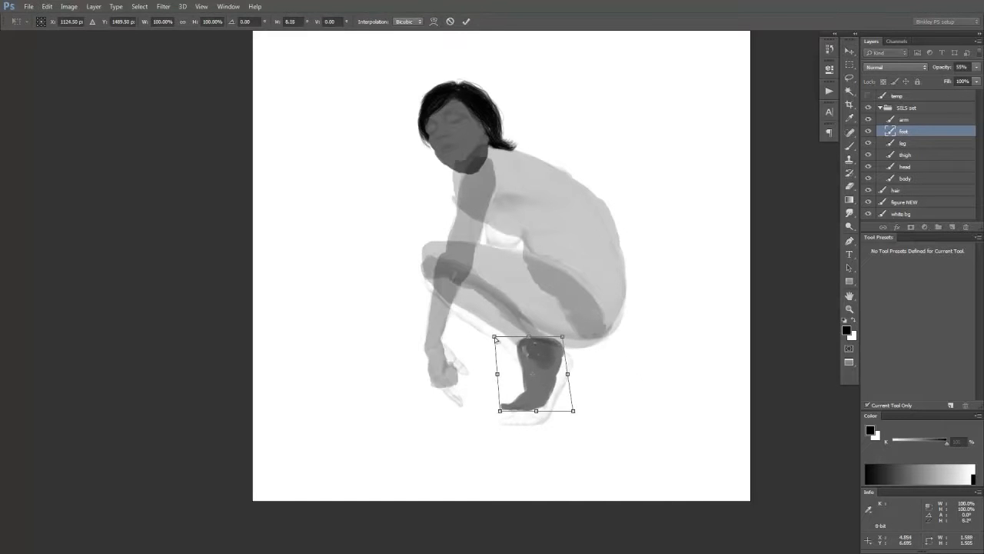
{"action": "key", "text": "Return"}
{"action": "key", "text": "F2"}
{"action": "key", "text": "F2"}
{"action": "left_click_drag", "start_coordinate": [945, 68], "coordinate": [928, 71]}
Move the arm silhouette back from the original arm toward the chest and thigh
{"action": "left_click", "coordinate": [922, 121]}
{"action": "left_click_drag", "start_coordinate": [464, 221], "coordinate": [486, 240]}
{"action": "key", "text": "F2"}
{"action": "left_click_drag", "start_coordinate": [509, 245], "coordinate": [514, 248]}
{"action": "key", "text": "F2"}
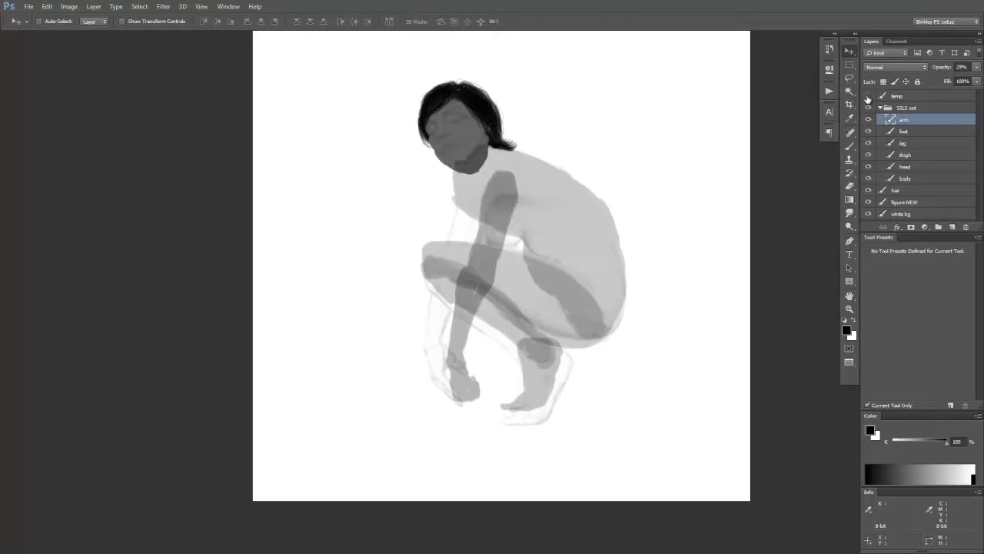
Split the forearm off the arm silhouette onto its own layer and rotate the remaining upper arm to hang vertically
{"action": "key", "text": "l"}
{"action": "key", "text": "ctrl+shift+alt+n"}
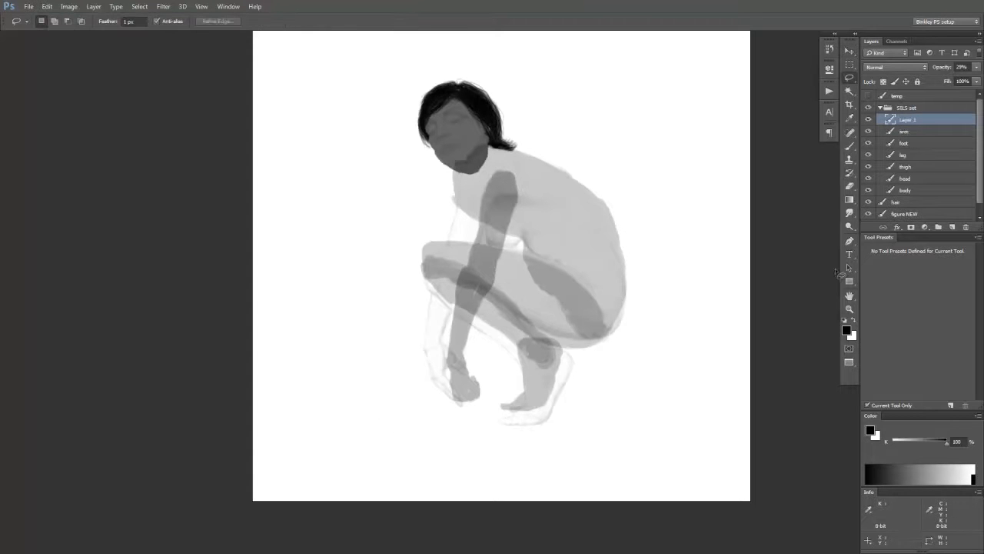
{"action": "left_click", "coordinate": [879, 132]}
{"action": "key", "text": "ctrl+t"}
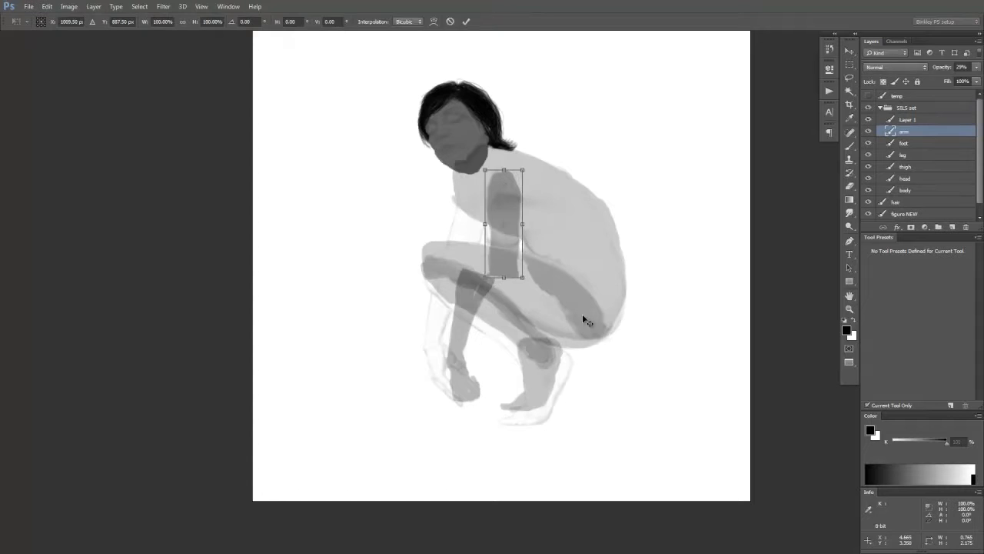
{"action": "left_click", "coordinate": [505, 190], "text": "alt"}
{"action": "left_click_drag", "start_coordinate": [592, 273], "coordinate": [587, 279]}
{"action": "key", "text": "Return"}
Trim the lower end of the upper arm silhouette just below the thigh's top edge
{"action": "key", "text": "F2"}
{"action": "key", "text": "F2"}
{"action": "mouse_move", "coordinate": [484, 276]}
{"action": "left_mouse_down"}
{"action": "mouse_move", "coordinate": [510, 266]}
{"action": "mouse_move", "coordinate": [484, 248]}
{"action": "left_mouse_up"}
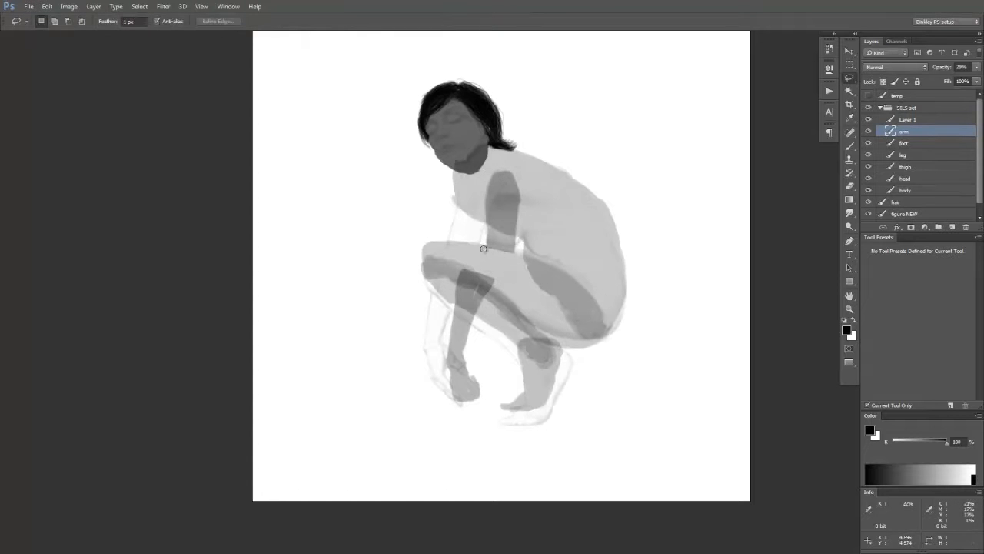
Hide the hair layer, then move the forearm silhouette back beneath the upper arm and rotate it so the hand points forward
{"action": "left_click", "coordinate": [907, 121]}
{"action": "left_click_drag", "start_coordinate": [869, 202], "coordinate": [869, 215]}
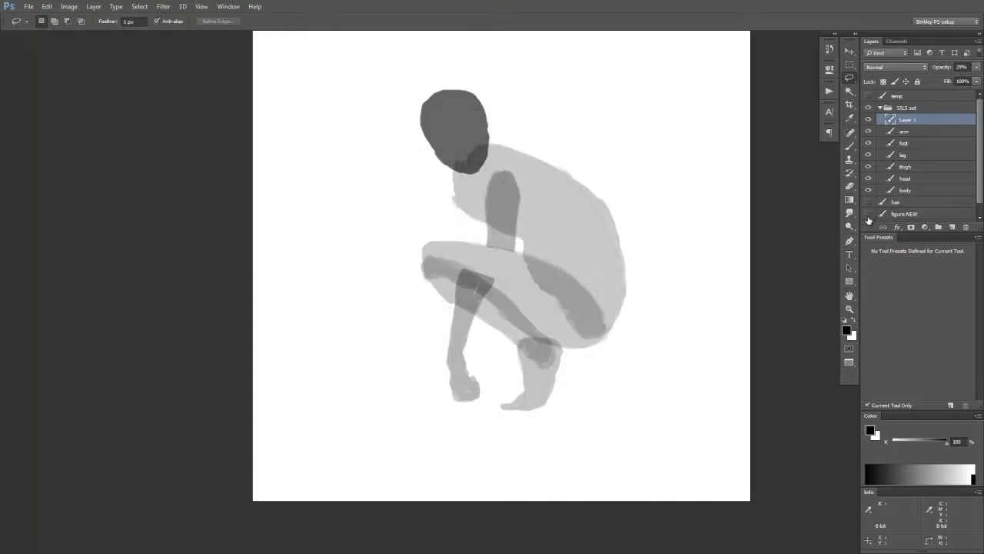
{"action": "left_click", "coordinate": [869, 214]}
{"action": "key", "text": "ctrl+t"}
{"action": "left_click_drag", "start_coordinate": [471, 299], "coordinate": [492, 302]}
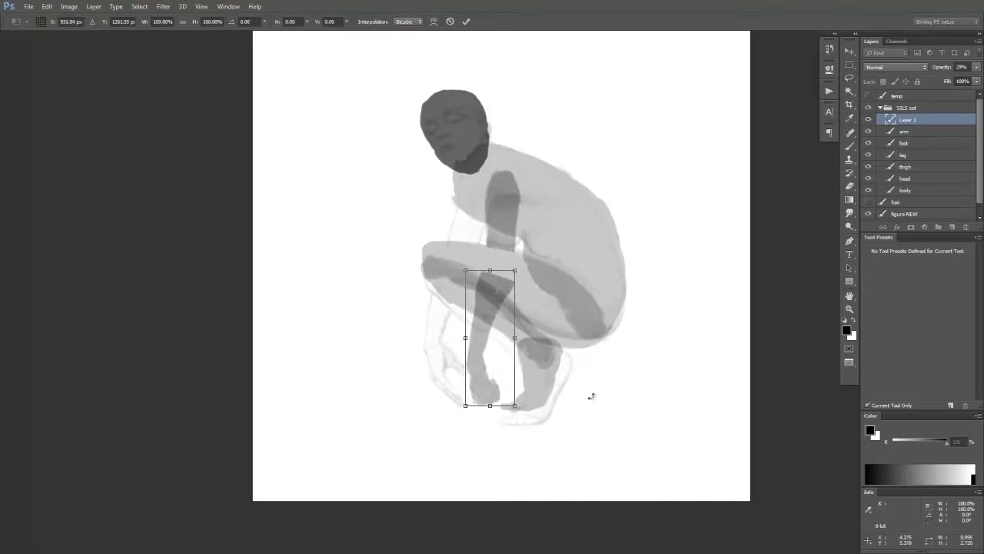
{"action": "left_click_drag", "start_coordinate": [591, 395], "coordinate": [567, 424]}
{"action": "left_click_drag", "start_coordinate": [503, 304], "coordinate": [485, 321]}
{"action": "key", "text": "Return"}
{"action": "key", "text": "ctrl+t"}
{"action": "left_click_drag", "start_coordinate": [363, 430], "coordinate": [338, 395]}
{"action": "key", "text": "Return"}
Mirror the canvas, separate the hand from the forearm onto its own layer, and rotate it about 20 degrees
{"action": "key", "text": "ctrl+shift+h"}
{"action": "left_click_drag", "start_coordinate": [623, 397], "coordinate": [645, 391]}
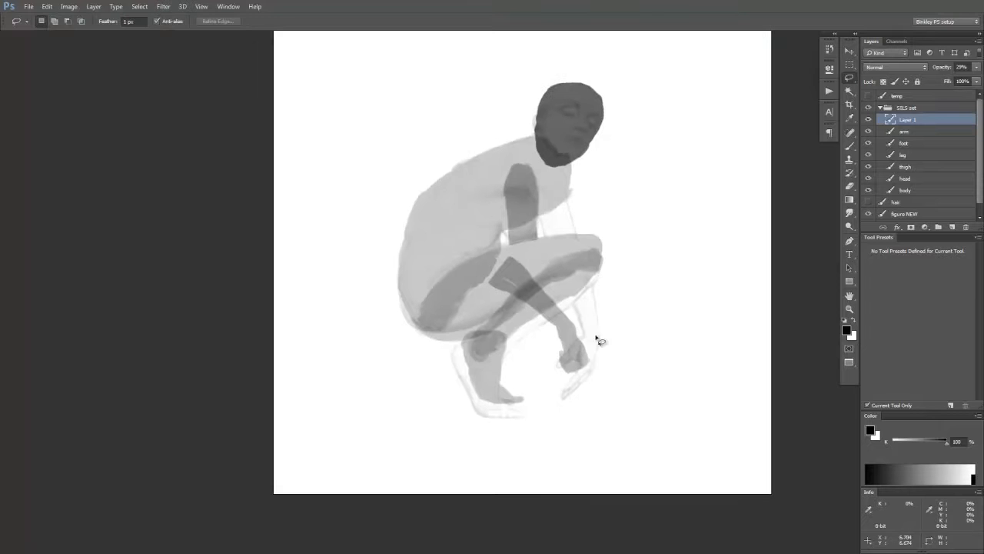
{"action": "key", "text": "ctrl+j"}
{"action": "key", "text": "ctrl+t"}
{"action": "left_click_drag", "start_coordinate": [596, 436], "coordinate": [626, 433]}
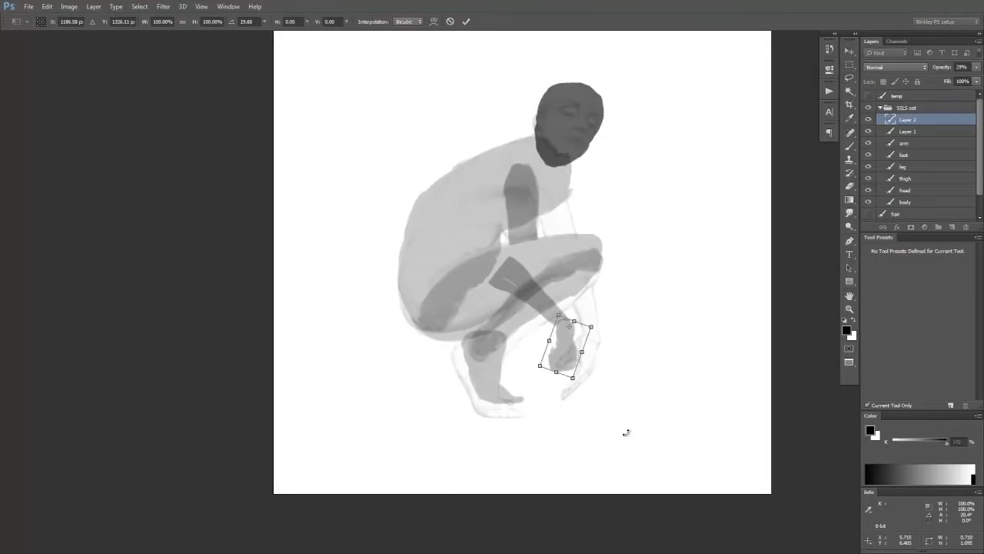
{"action": "key", "text": "Return"}
Stretch and readjust the hand silhouette at the wrist, unmirror the canvas, and merge the hand back into the forearm layer
{"action": "key", "text": "ctrl+t"}
{"action": "left_click_drag", "start_coordinate": [566, 373], "coordinate": [565, 382]}
{"action": "left_click_drag", "start_coordinate": [552, 350], "coordinate": [549, 351]}
{"action": "left_click_drag", "start_coordinate": [647, 408], "coordinate": [598, 433]}
{"action": "key", "text": "Return"}
{"action": "key", "text": "ctrl+shift+h"}
{"action": "key", "text": "ctrl+e"}
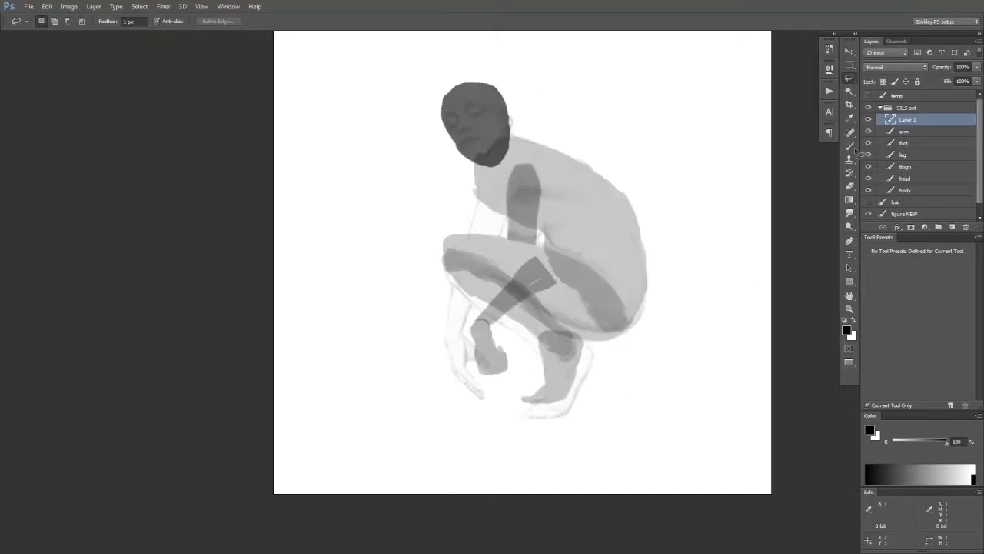
Remove the part of the forearm overlapping the thigh and enlarge the hand silhouette slightly
{"action": "mouse_move", "coordinate": [541, 266]}
{"action": "left_mouse_down"}
{"action": "mouse_move", "coordinate": [523, 299]}
{"action": "mouse_move", "coordinate": [484, 287]}
{"action": "left_mouse_up"}
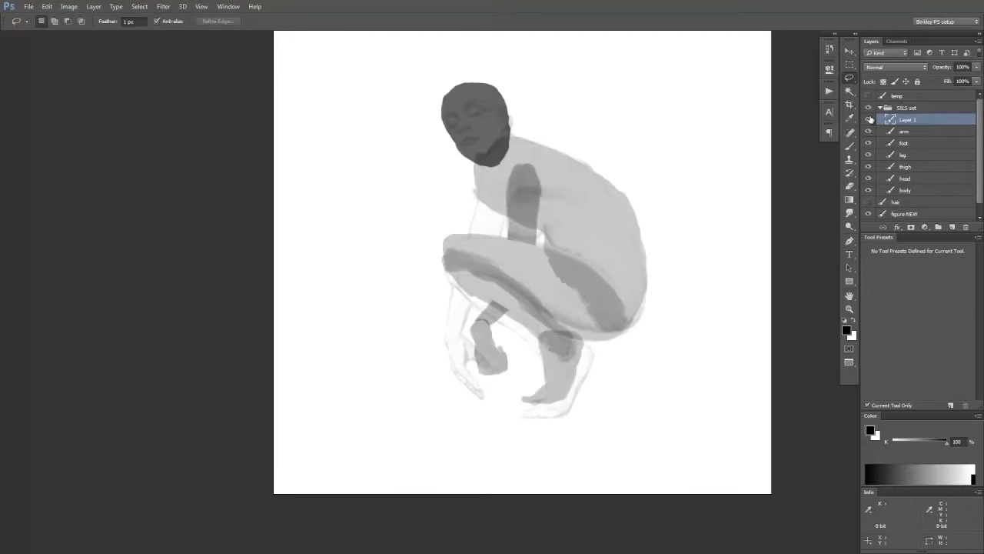
{"action": "key", "text": "ctrl+t"}
{"action": "key", "text": "Return"}
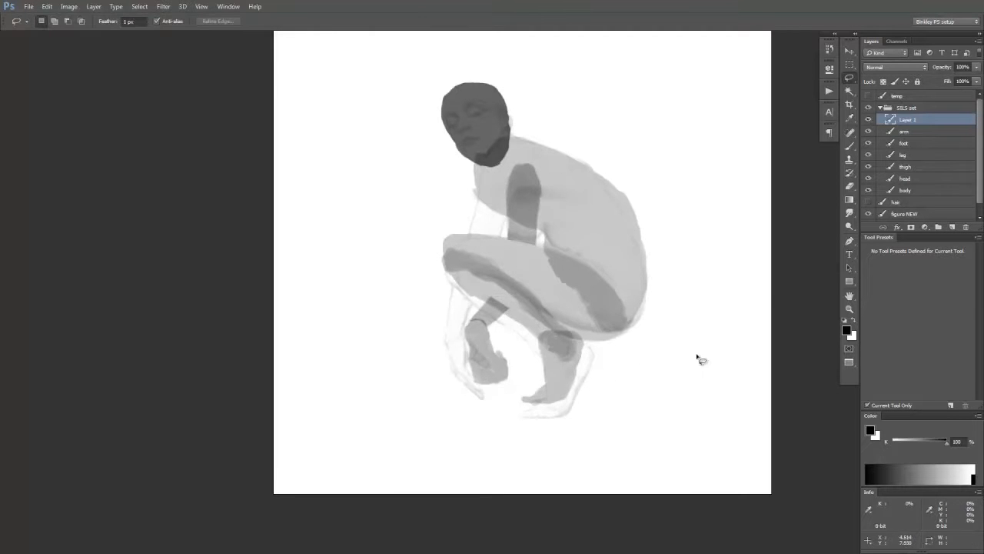
Compare the altered silhouettes with the original figure by toggling the figure NEW, head and Layer 1 layers
{"action": "left_click", "coordinate": [869, 214]}
{"action": "left_click", "coordinate": [869, 214]}
{"action": "left_click", "coordinate": [869, 214]}
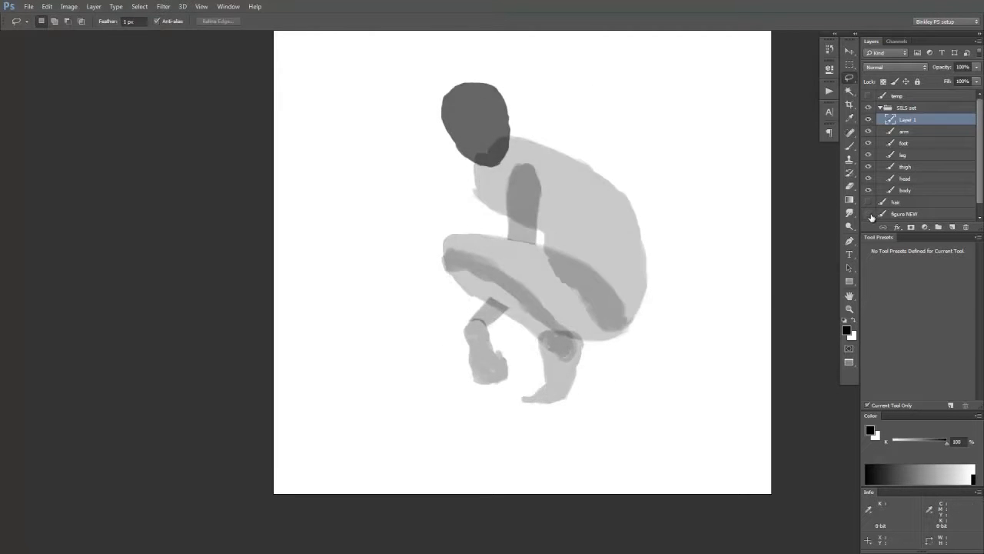
{"action": "left_click", "coordinate": [869, 214]}
{"action": "left_click", "coordinate": [869, 179]}
{"action": "left_click", "coordinate": [869, 178]}
{"action": "left_click", "coordinate": [869, 119]}
{"action": "left_click", "coordinate": [869, 119]}
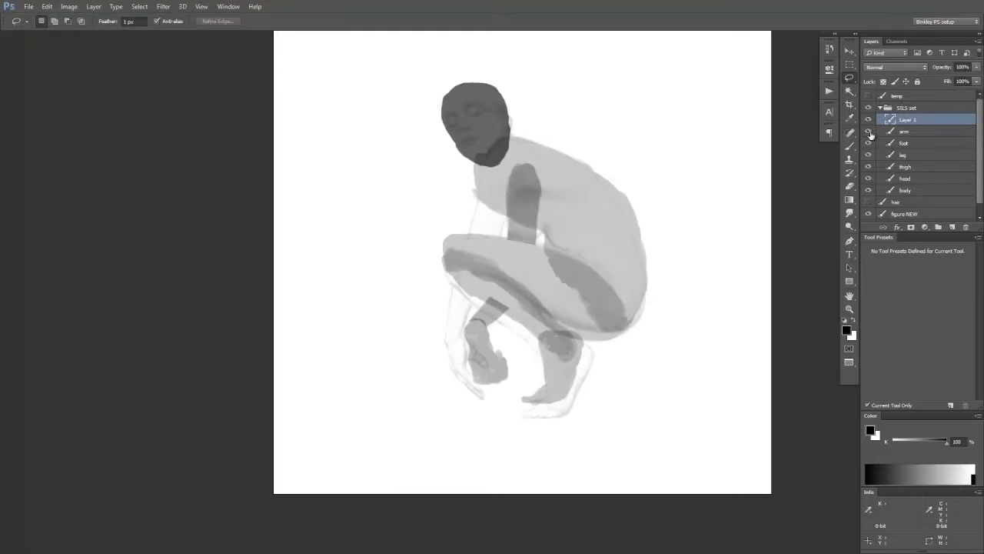
Move the head silhouette forward and slightly down, check it with the canvas mirrored, and hide the figure NEW layer
{"action": "left_click", "coordinate": [916, 181]}
{"action": "key", "text": "ctrl+t"}
{"action": "left_click_drag", "start_coordinate": [485, 142], "coordinate": [468, 146]}
{"action": "left_click_drag", "start_coordinate": [425, 86], "coordinate": [417, 84]}
{"action": "key", "text": "Return"}
{"action": "key", "text": "ctrl+shift+h"}
{"action": "key", "text": "ctrl+shift+h"}
{"action": "left_click", "coordinate": [868, 213]}
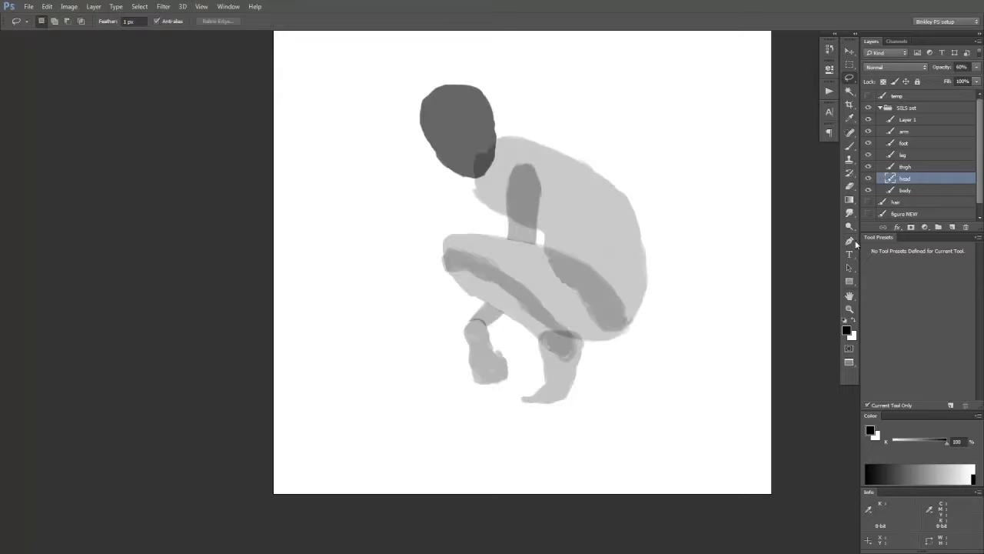
Move the head silhouette away from the body and rotate it about 20 degrees to stand upright
{"action": "key", "text": "ctrl+t"}
{"action": "left_click_drag", "start_coordinate": [461, 155], "coordinate": [371, 205]}
{"action": "left_click_drag", "start_coordinate": [374, 315], "coordinate": [352, 321]}
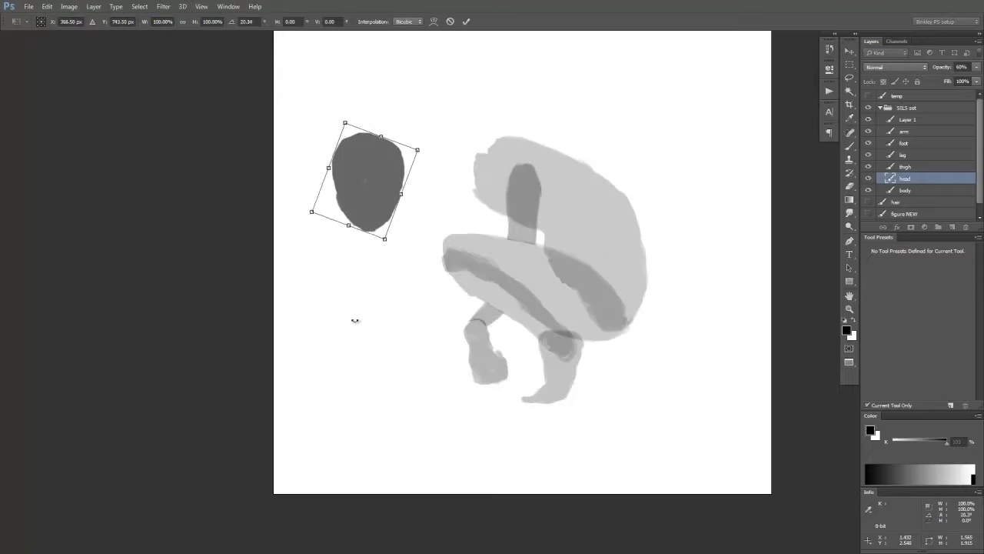
{"action": "key", "text": "Return"}
Place the head silhouette back on the neck, tilting it forward again and slightly narrowing and skewing it
{"action": "key", "text": "ctrl+t"}
{"action": "left_click_drag", "start_coordinate": [370, 184], "coordinate": [461, 136]}
{"action": "left_click_drag", "start_coordinate": [472, 236], "coordinate": [513, 218]}
{"action": "left_click_drag", "start_coordinate": [495, 118], "coordinate": [493, 114]}
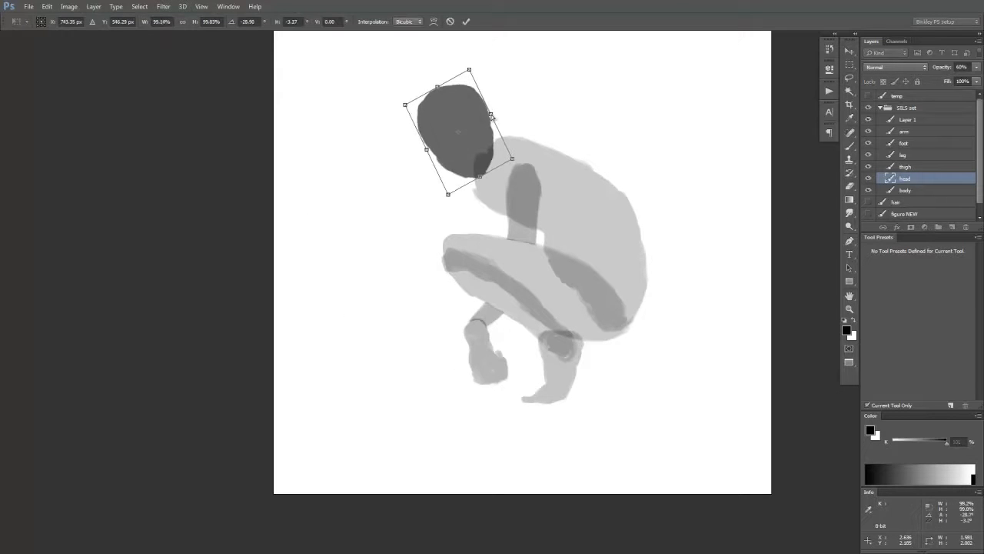
{"action": "left_click_drag", "start_coordinate": [477, 249], "coordinate": [486, 247]}
{"action": "key", "text": "Return"}
{"action": "key", "text": "ctrl+t"}
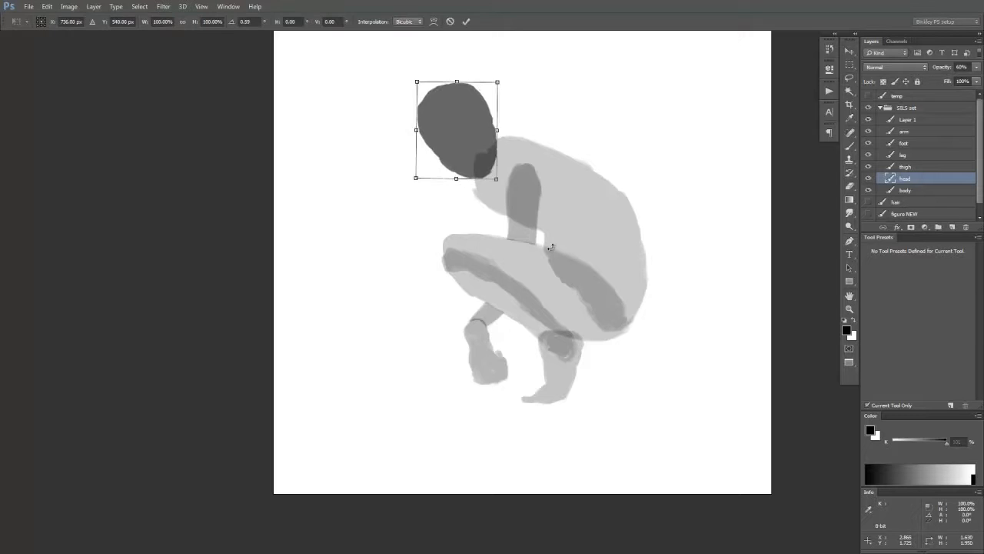
{"action": "left_click_drag", "start_coordinate": [549, 246], "coordinate": [542, 252]}
{"action": "key", "text": "Return"}
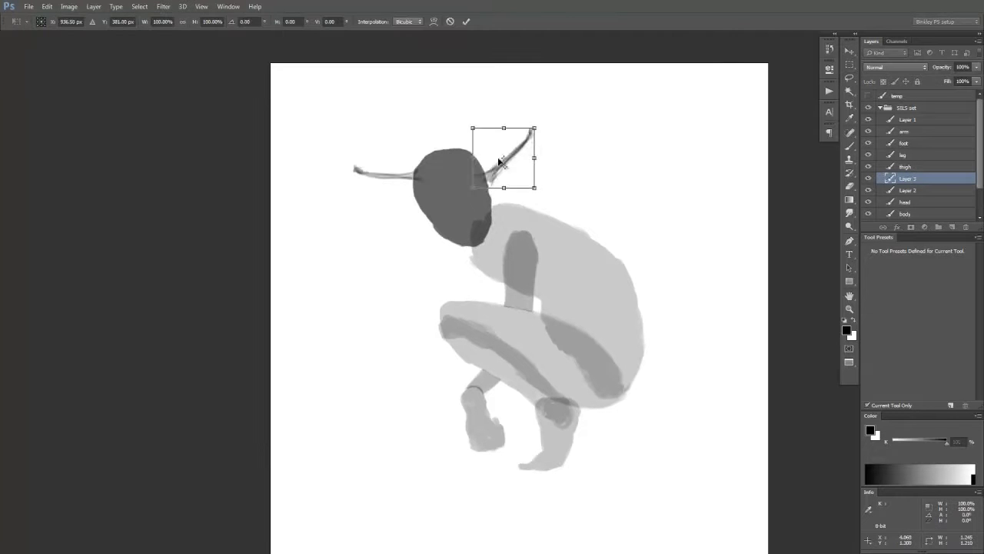
Rotate the antenna at the back of the head to a flatter angle and nudge it closer to the head
{"action": "key", "text": "Return"}
{"action": "key", "text": "b"}
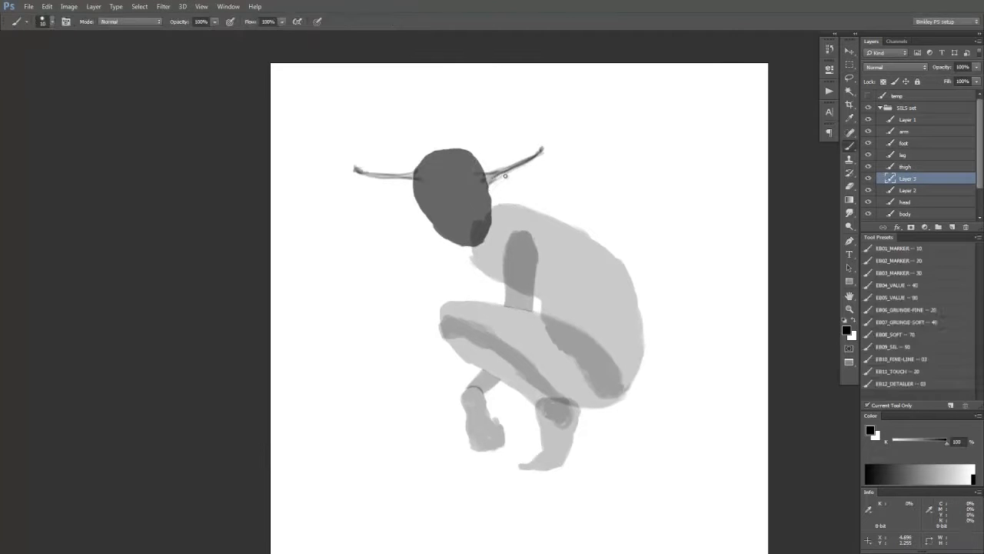
{"action": "key", "text": "ctrl+t"}
{"action": "left_click_drag", "start_coordinate": [505, 174], "coordinate": [501, 166]}
{"action": "key", "text": "Return"}
Move the front antenna in toward the face and rotate it so its tip slopes downward
{"action": "left_click", "coordinate": [403, 180], "text": "ctrl"}
{"action": "key", "text": "ctrl+t"}
{"action": "left_click_drag", "start_coordinate": [389, 174], "coordinate": [425, 183]}
{"action": "mouse_move", "coordinate": [331, 185]}
{"action": "left_mouse_down"}
{"action": "mouse_move", "coordinate": [334, 208]}
{"action": "mouse_move", "coordinate": [323, 168]}
{"action": "left_mouse_up"}
{"action": "key", "text": "Return"}
{"action": "key", "text": "b"}
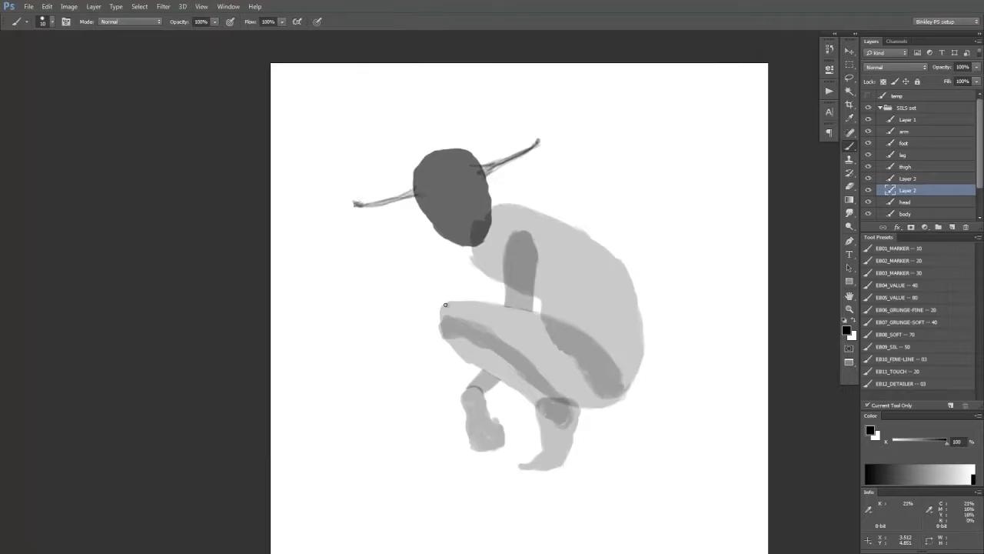
With the canvas mirrored, lower the front antenna on the face and tilt it more steeply downward
{"action": "key", "text": "F5"}
{"action": "key", "text": "ctrl+t"}
{"action": "left_click_drag", "start_coordinate": [648, 200], "coordinate": [642, 213]}
{"action": "left_click_drag", "start_coordinate": [694, 253], "coordinate": [676, 284]}
{"action": "key", "text": "Return"}
{"action": "key", "text": "F5"}
Shift the rear antenna toward the head, rotate it to nearly horizontal, and lengthen it slightly
{"action": "left_click", "coordinate": [505, 162], "text": "ctrl"}
{"action": "key", "text": "ctrl+t"}
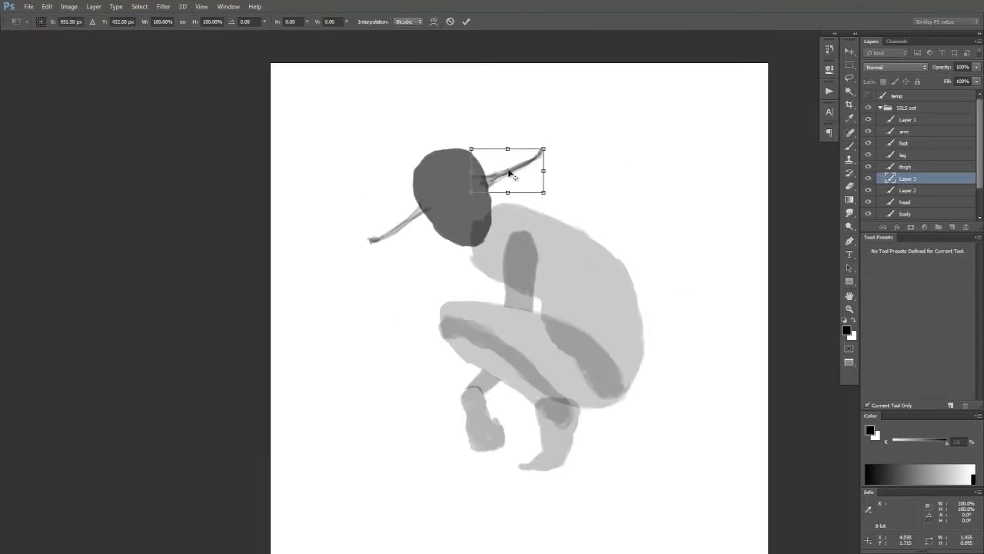
{"action": "left_click_drag", "start_coordinate": [508, 173], "coordinate": [486, 183]}
{"action": "left_click_drag", "start_coordinate": [604, 216], "coordinate": [613, 198]}
{"action": "key", "text": "Return"}
{"action": "key", "text": "ctrl+t"}
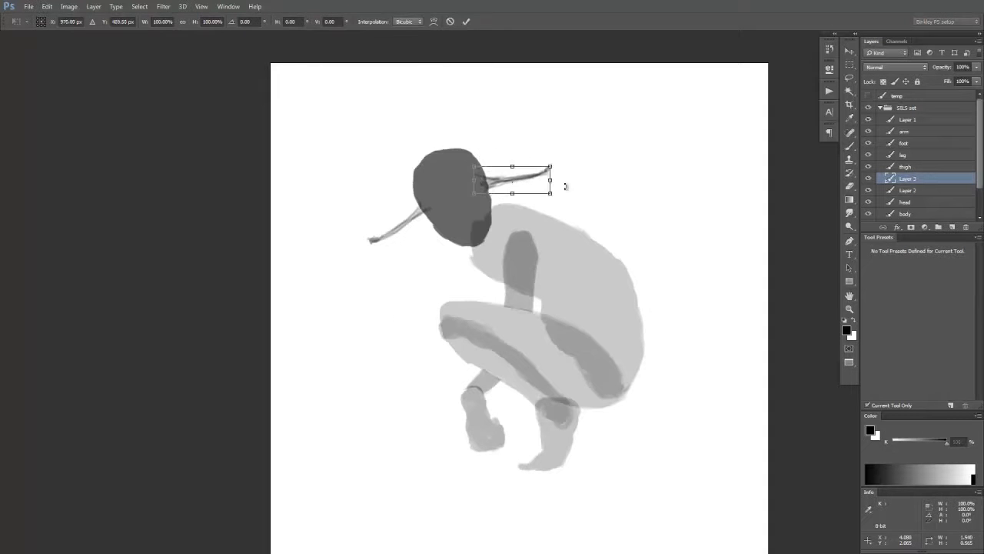
{"action": "left_click_drag", "start_coordinate": [549, 180], "coordinate": [557, 177]}
{"action": "key", "text": "Return"}
Rotate the front antenna about 9 degrees further downward and refit its base against the face
{"action": "key", "text": "alt+["}
{"action": "key", "text": "ctrl+t"}
{"action": "left_click_drag", "start_coordinate": [403, 226], "coordinate": [424, 212]}
{"action": "left_click_drag", "start_coordinate": [406, 304], "coordinate": [419, 306]}
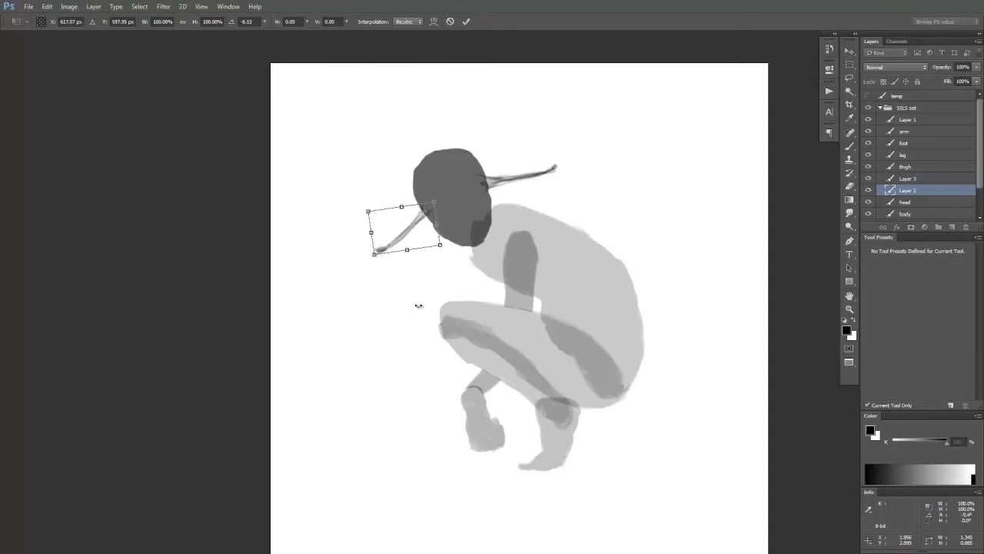
{"action": "key", "text": "Return"}
Paint the antenna bases into the head silhouette and touch up the jaw, foot and knee edges, mirroring the canvas as a check
{"action": "key", "text": "F5"}
{"action": "key", "text": "alt+["}
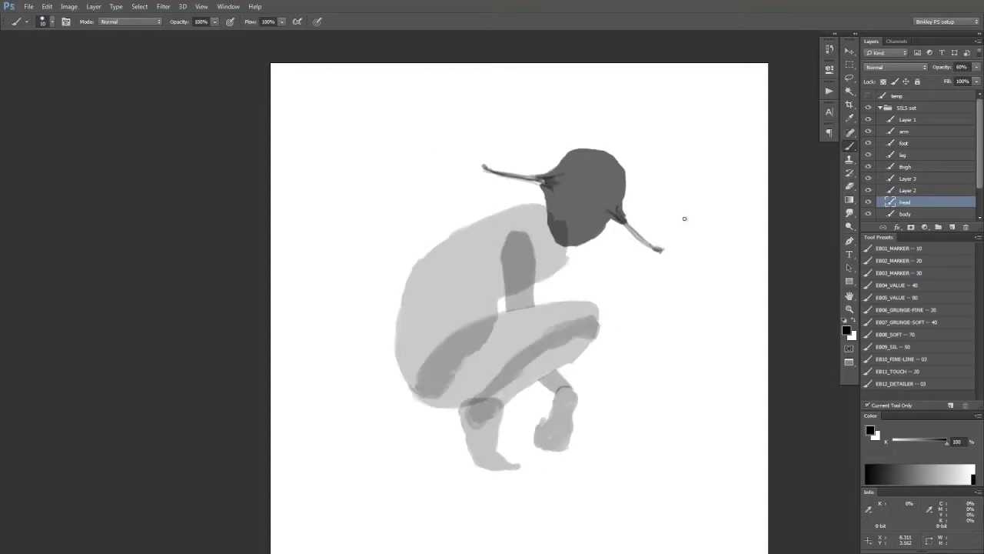
{"action": "key", "text": "F5"}
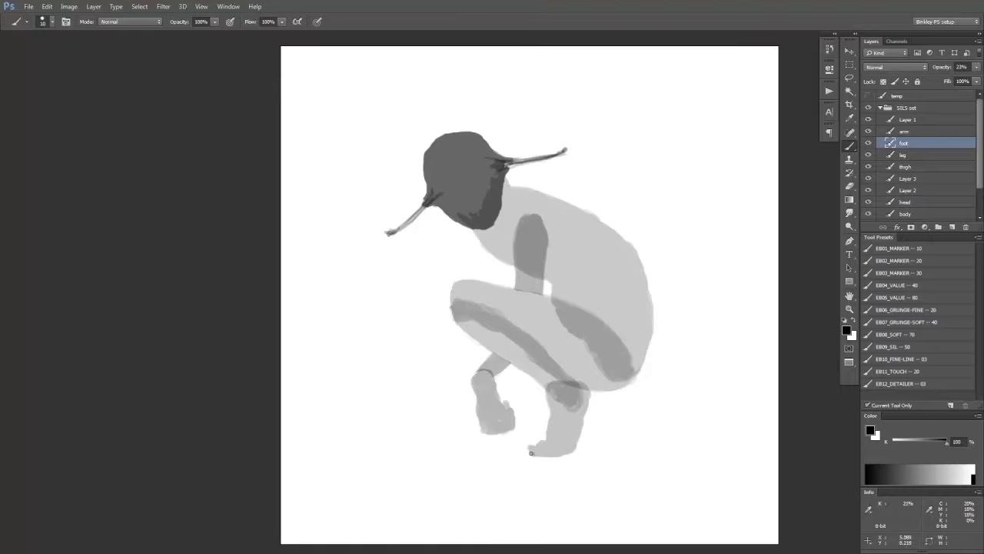
{"action": "key", "text": "F5"}
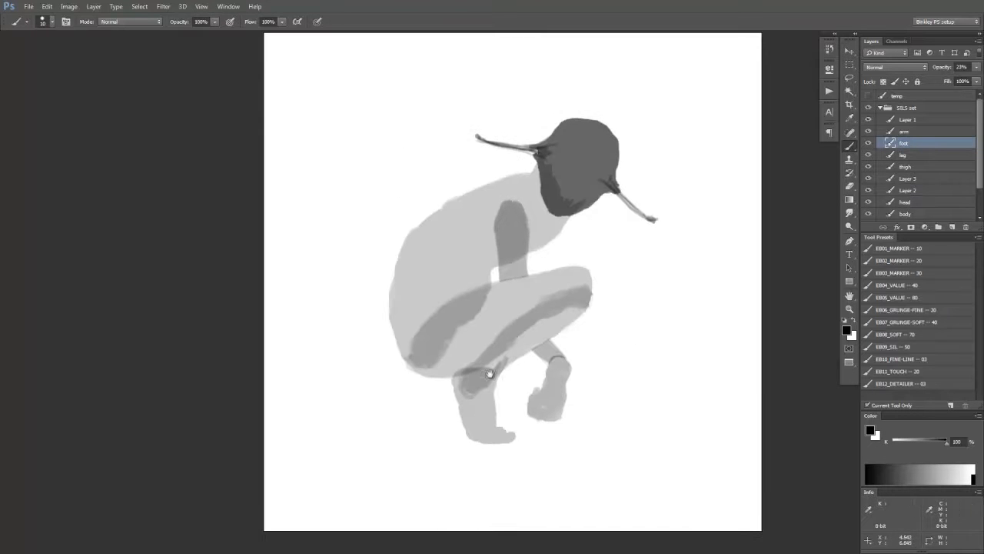
Raise the opacity of the arm, foot, leg, thigh and body layers to 100%
{"action": "key", "text": "alt+bracketright"}
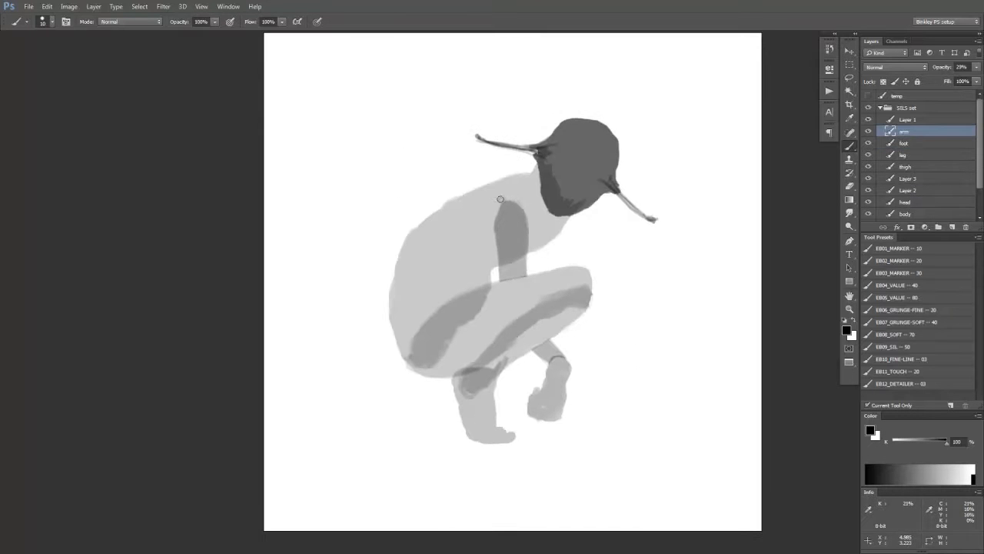
{"action": "left_click", "coordinate": [905, 143]}
{"action": "left_click", "coordinate": [906, 155]}
{"action": "left_click_drag", "start_coordinate": [939, 68], "coordinate": [981, 68]}
{"action": "left_click", "coordinate": [907, 167]}
{"action": "left_click", "coordinate": [909, 190]}
{"action": "left_click", "coordinate": [911, 179]}
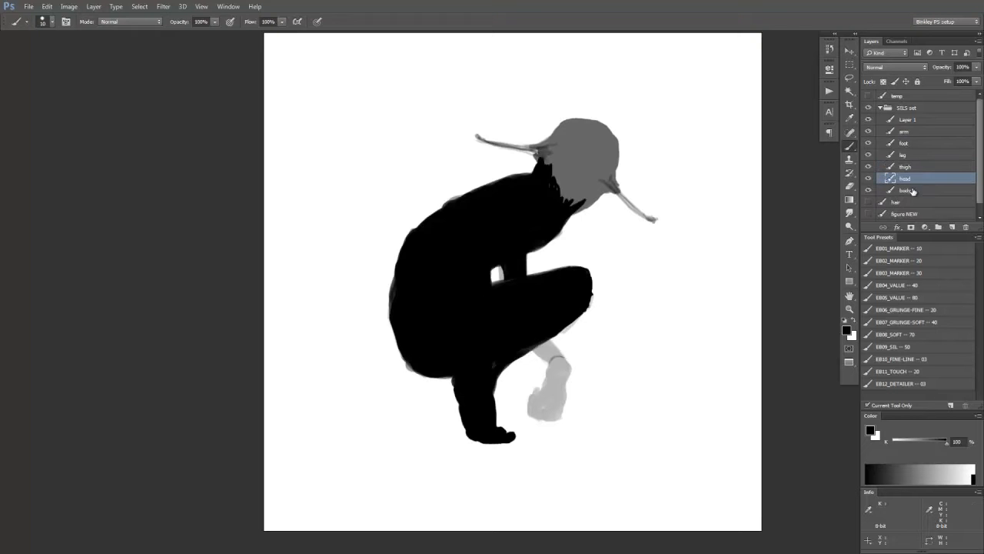
Build the head silhouette up to solid black by duplicating its layer several times and merging the copies
{"action": "key", "text": "ctrl+j"}
{"action": "key", "text": "ctrl+j"}
{"action": "key", "text": "ctrl+j"}
{"action": "key", "text": "ctrl+j"}
{"action": "key", "text": "ctrl+e"}
{"action": "key", "text": "ctrl+e"}
{"action": "key", "text": "ctrl+e"}
{"action": "key", "text": "ctrl+e"}
{"action": "left_click", "coordinate": [869, 169]}
{"action": "left_click", "coordinate": [869, 168]}
Darken the forearm and hand silhouette on Layer 1 to near black by duplicating the layer repeatedly and merging the copies
{"action": "left_click", "coordinate": [899, 110]}
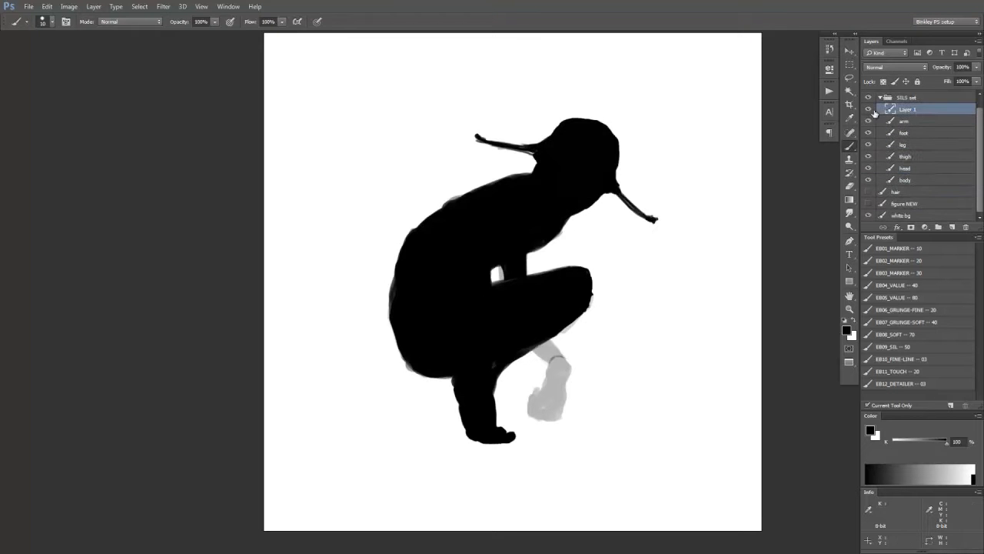
{"action": "key", "text": "ctrl+j"}
{"action": "key", "text": "ctrl+j"}
{"action": "key", "text": "ctrl+j"}
{"action": "key", "text": "ctrl+j"}
{"action": "key", "text": "ctrl+j"}
{"action": "key", "text": "ctrl+j"}
{"action": "key", "text": "ctrl+e"}
{"action": "key", "text": "ctrl+e"}
{"action": "key", "text": "ctrl+e"}
{"action": "key", "text": "ctrl+e"}
{"action": "key", "text": "ctrl+e"}
{"action": "key", "text": "ctrl+e"}
{"action": "left_click", "coordinate": [871, 120]}
{"action": "left_click", "coordinate": [870, 120]}
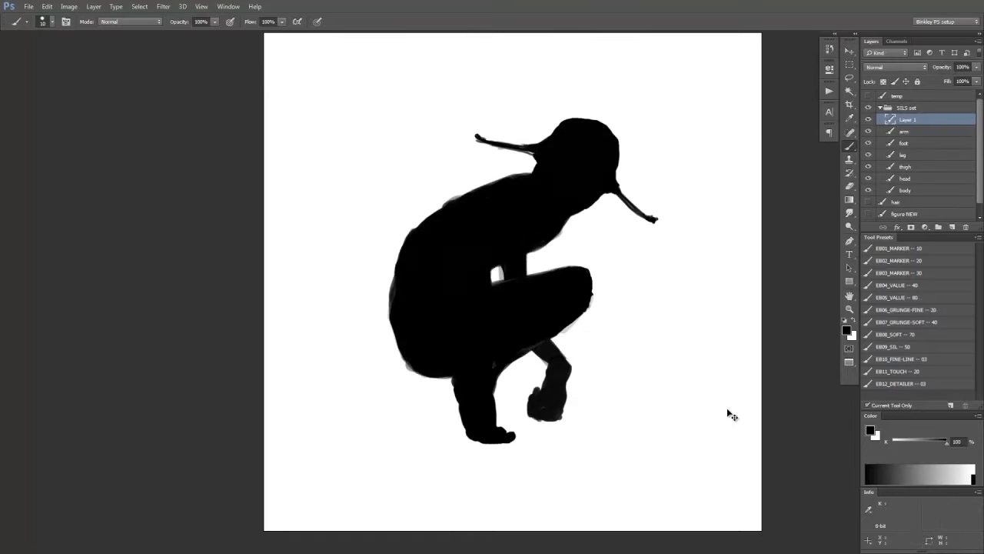
Examine the finished black silhouette, both alone and perched on the jar in the full wallpaper-and-table composition
{"action": "key", "text": "f"}
{"action": "key", "text": "f"}
{"action": "key", "text": "ctrl+0"}
{"action": "scroll", "coordinate": [305, 231], "scroll_direction": "down", "scroll_amount": 3}
{"action": "left_click_drag", "start_coordinate": [256, 38], "coordinate": [534, 44]}
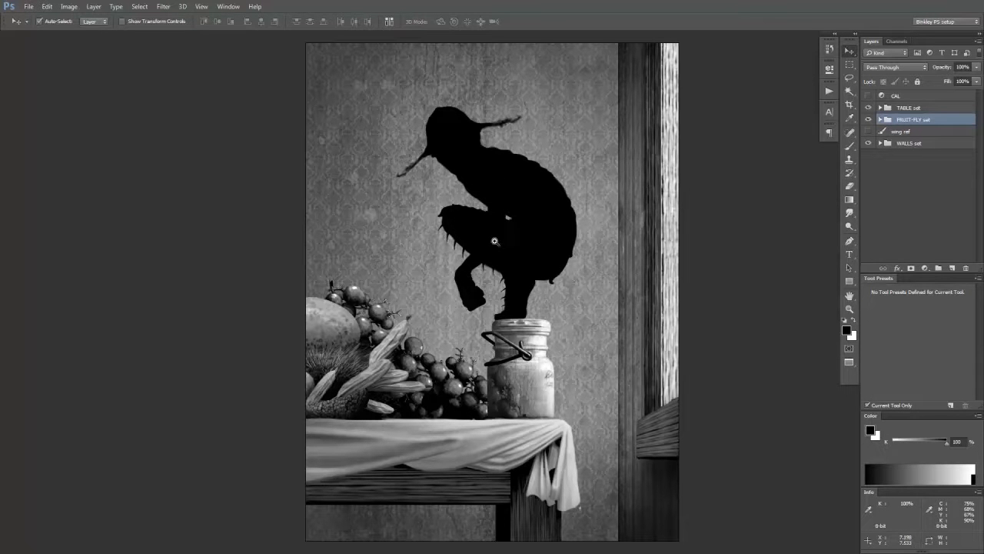
{"action": "left_click_drag", "start_coordinate": [495, 241], "coordinate": [551, 301]}
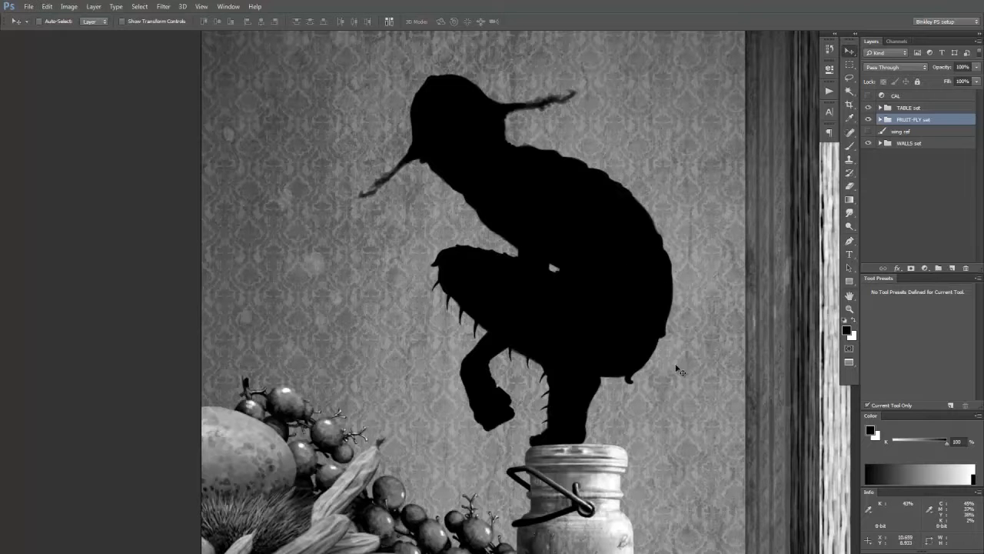
{"action": "left_click_drag", "start_coordinate": [706, 346], "coordinate": [675, 343]}
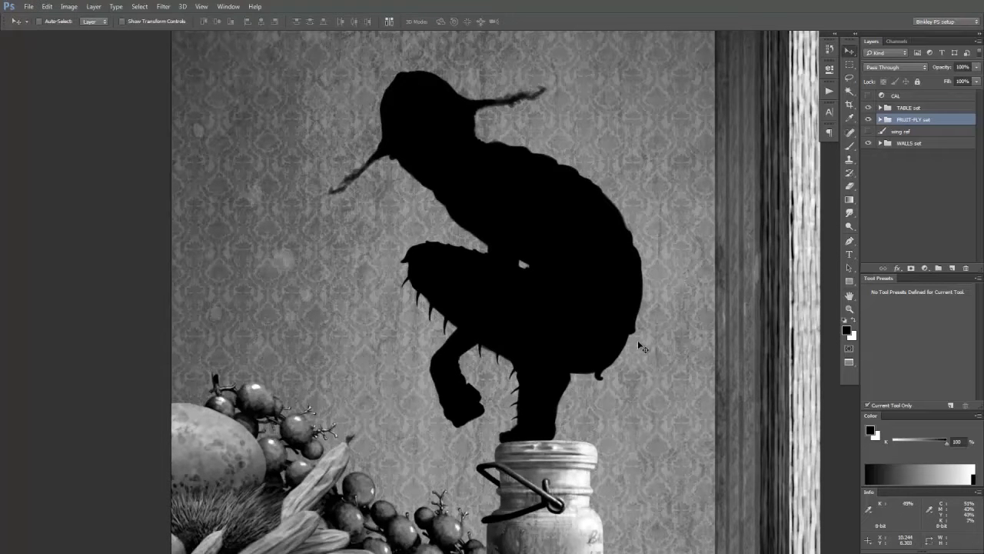
{"action": "key", "text": "ctrl+0"}
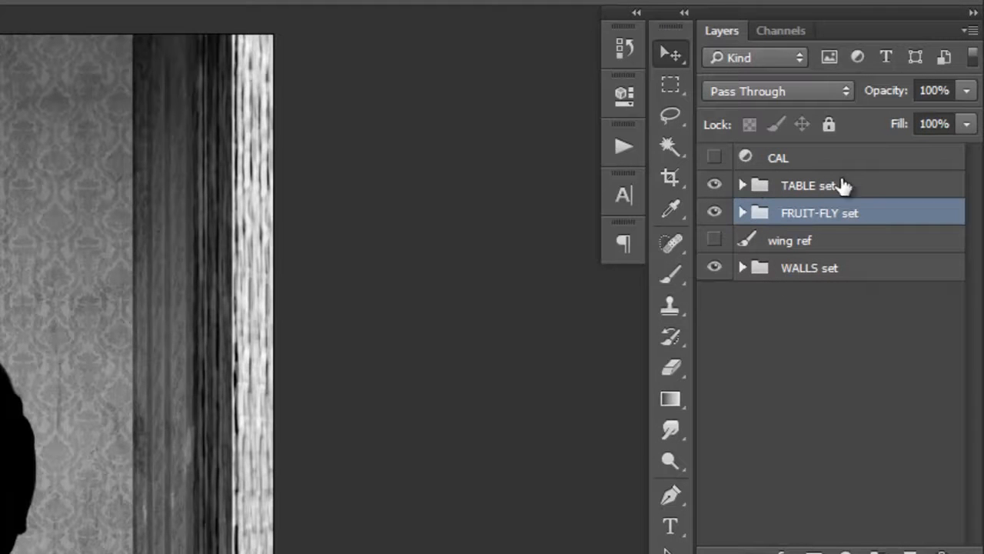
Inspect the contents of the TABLE set group and its TABLE subgroup
{"action": "left_click", "coordinate": [742, 187]}
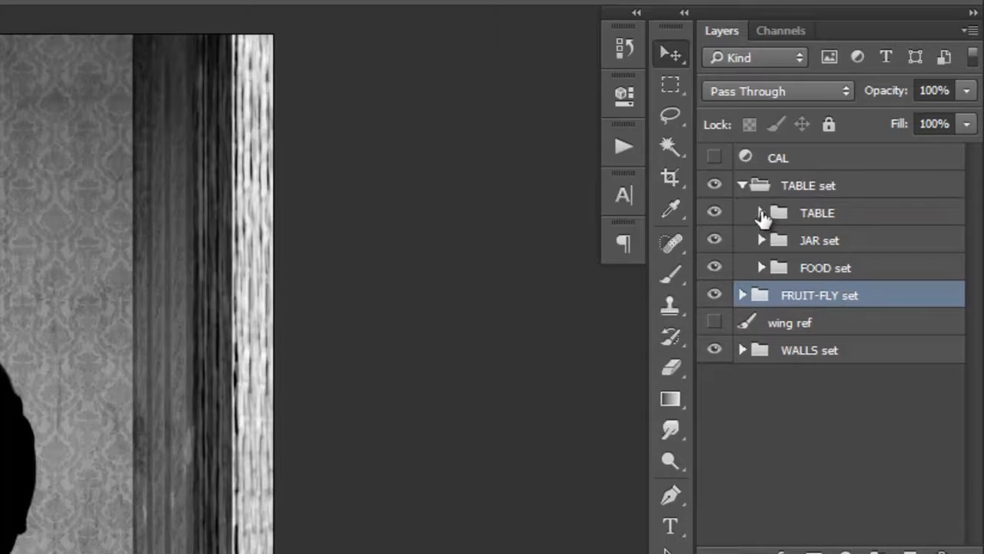
{"action": "left_click", "coordinate": [762, 215]}
{"action": "left_click", "coordinate": [761, 214]}
{"action": "left_click", "coordinate": [743, 186]}
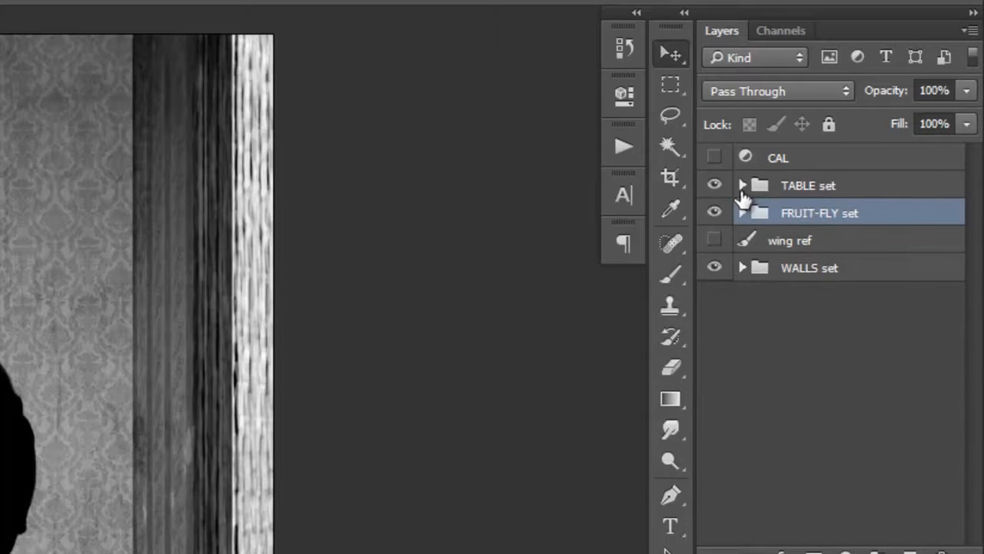
Inspect the contents of the WALLS set group
{"action": "left_click", "coordinate": [743, 268]}
{"action": "left_click", "coordinate": [744, 269]}
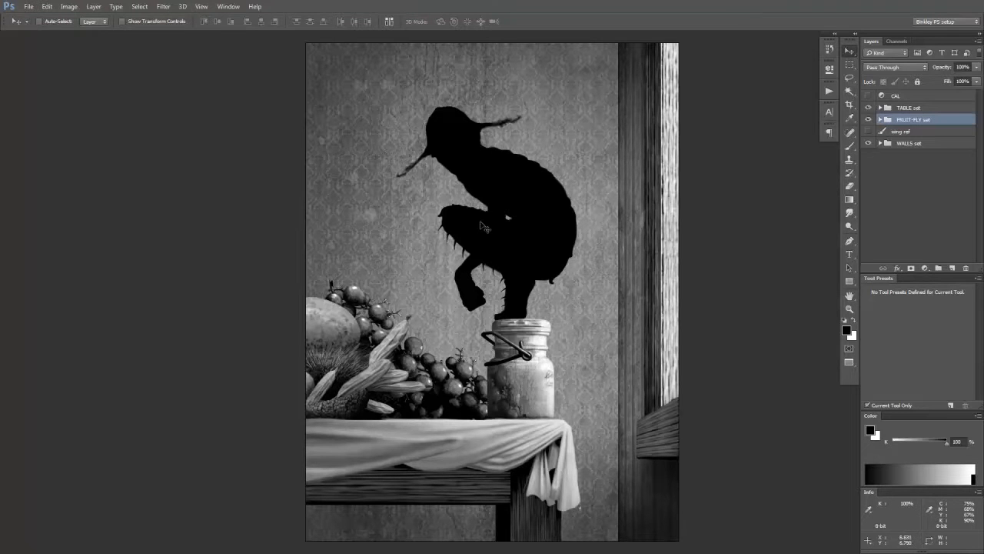
Save a separate copy of the drawing as Fruitfly SO.psd in the _FRUIT-FLY folder
{"action": "key", "text": "f"}
{"action": "key", "text": "f"}
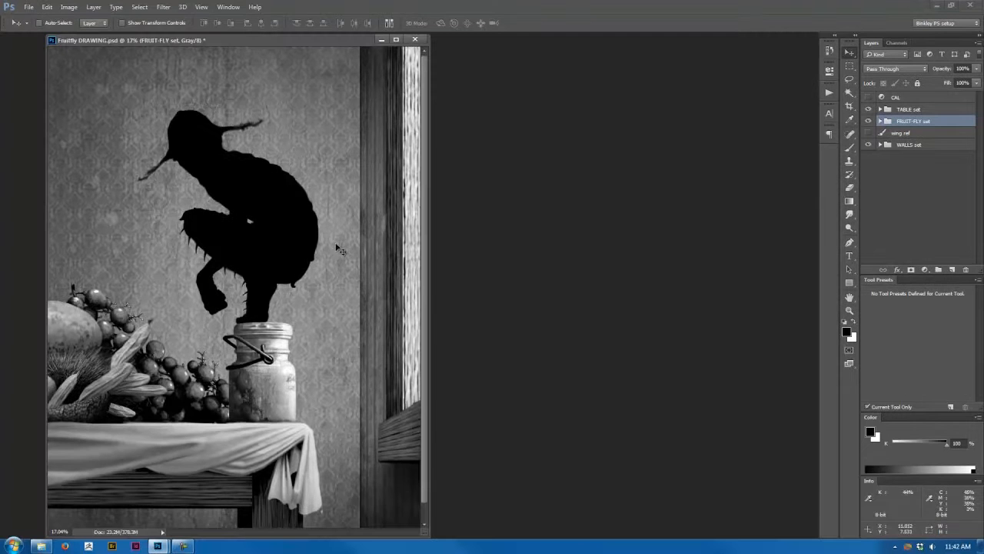
{"action": "key", "text": "ctrl+shift+s"}
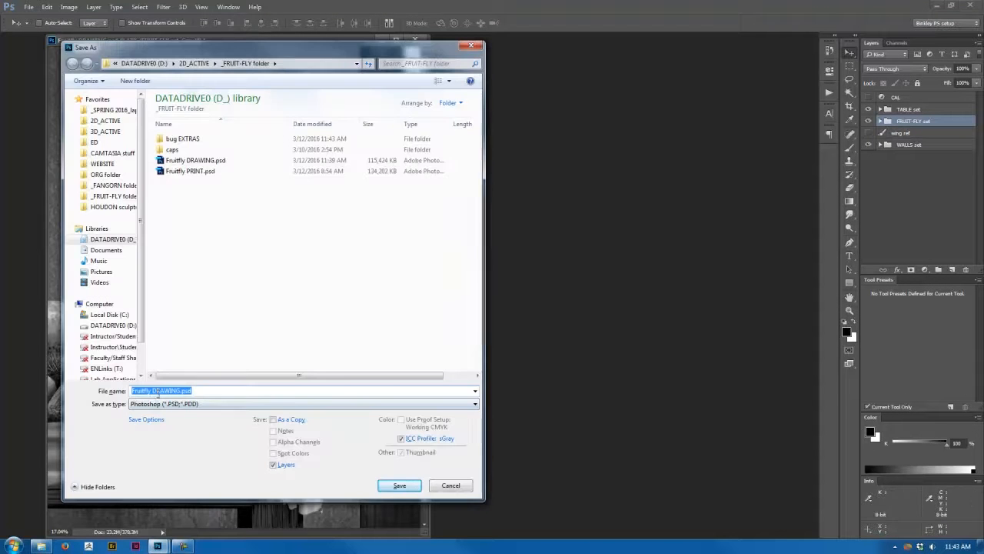
{"action": "left_click", "coordinate": [154, 390]}
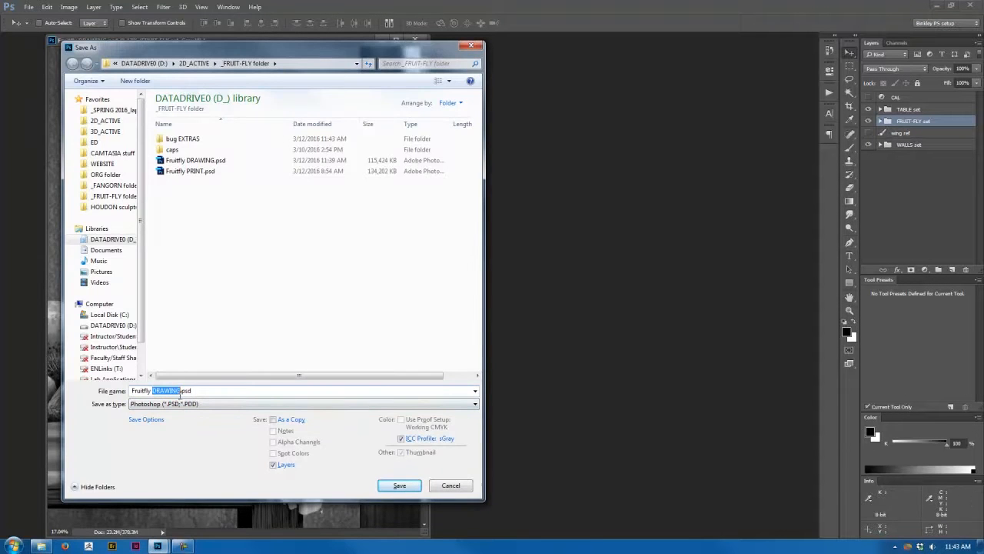
{"action": "type", "text": "SO"}
{"action": "key", "text": "Return"}
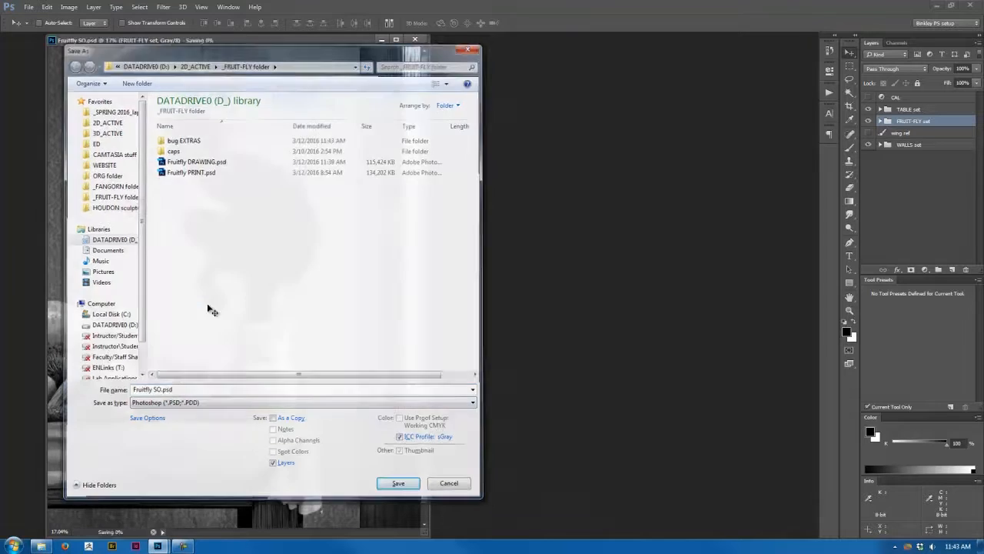
Merge the WALLS set group into a single layer in Fruitfly SO.psd
{"action": "left_click_drag", "start_coordinate": [425, 533], "coordinate": [799, 520]}
{"action": "scroll", "coordinate": [455, 355], "scroll_direction": "down", "scroll_amount": 2}
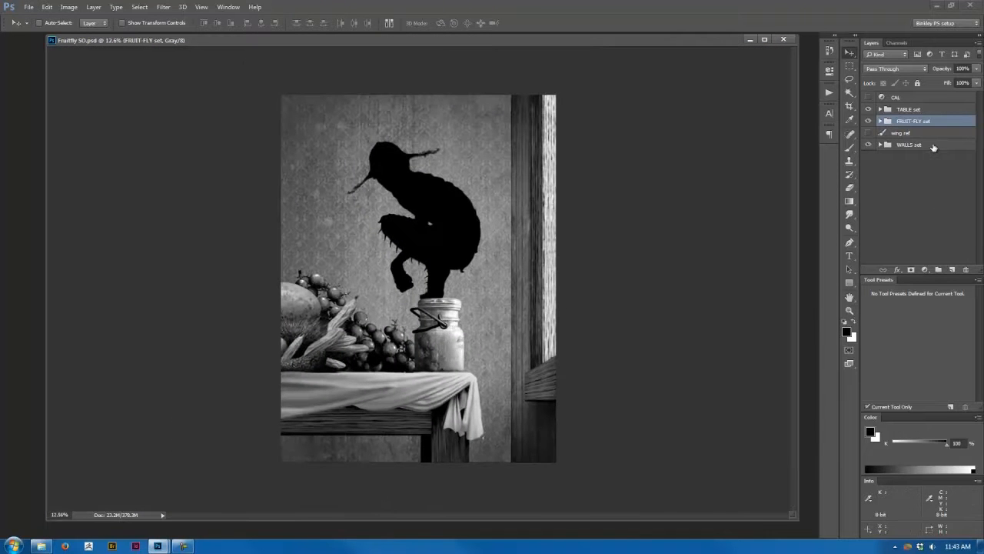
{"action": "left_click", "coordinate": [934, 146]}
{"action": "right_click", "coordinate": [933, 146]}
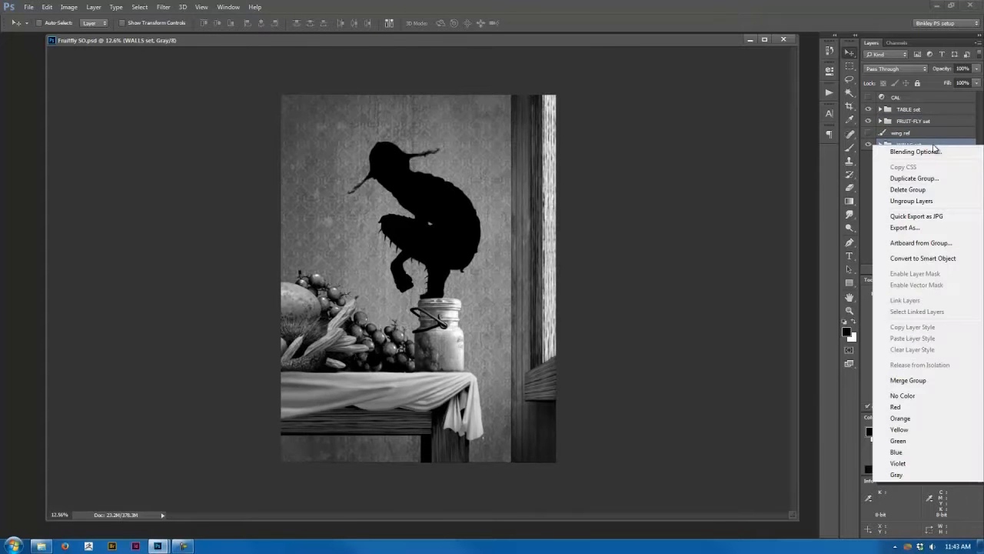
{"action": "left_click", "coordinate": [908, 380]}
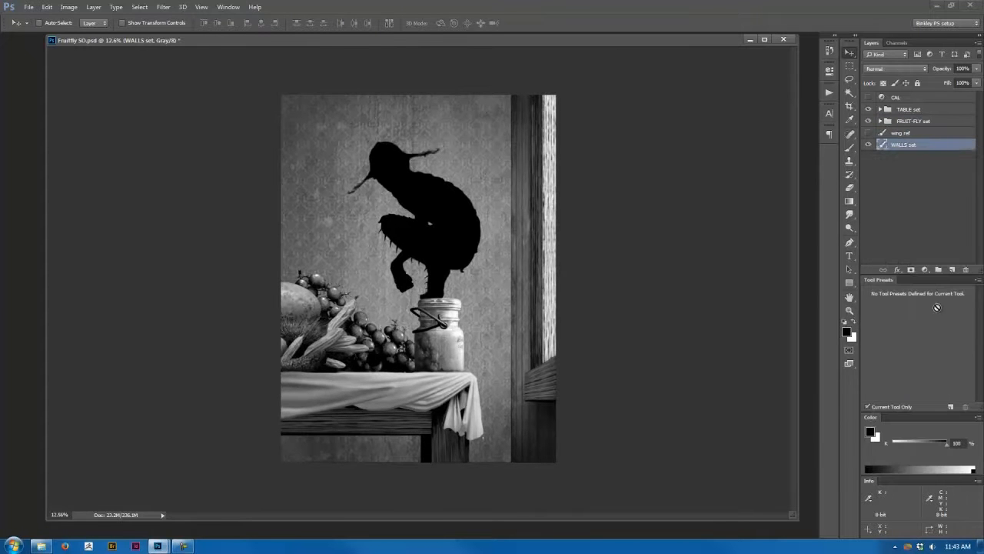
Merge the TABLE set group into a single layer and delete the hidden CAL and wing ref layers
{"action": "left_click", "coordinate": [930, 109]}
{"action": "right_click", "coordinate": [930, 109]}
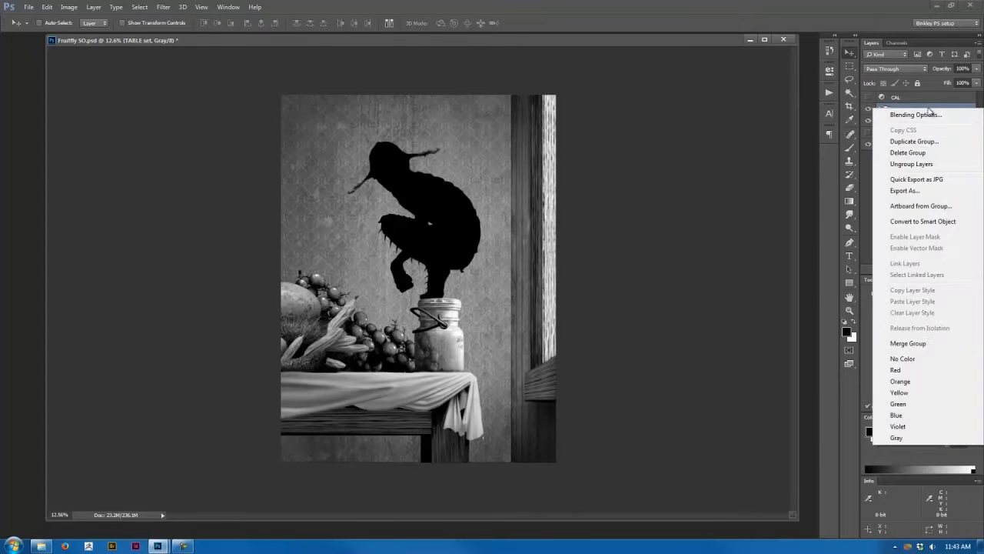
{"action": "left_click", "coordinate": [927, 343]}
{"action": "left_click_drag", "start_coordinate": [965, 267], "coordinate": [967, 269]}
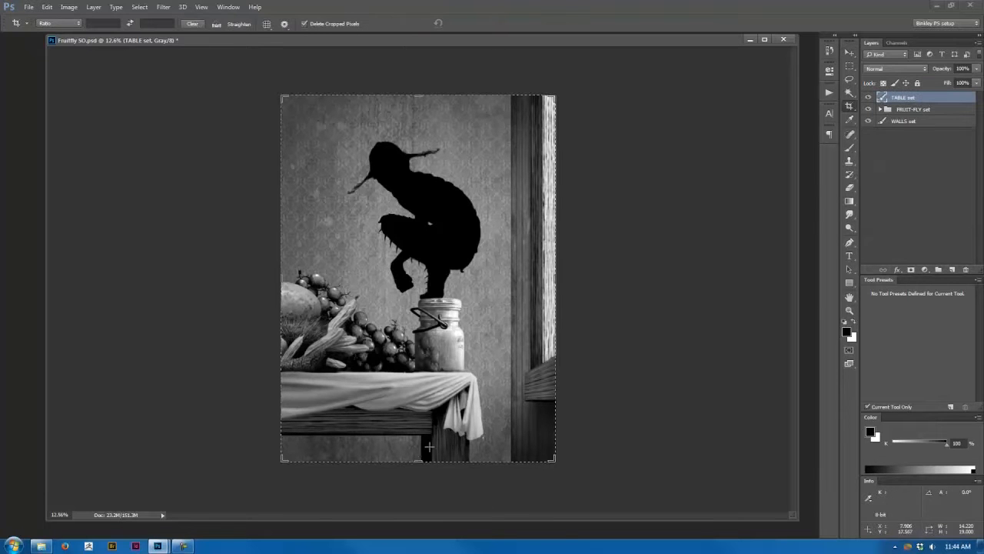
Crop the canvas from above and below around the black creature, to about 14.22 by 9.00 at full width
{"action": "left_click_drag", "start_coordinate": [417, 460], "coordinate": [418, 306]}
{"action": "left_click_drag", "start_coordinate": [417, 96], "coordinate": [418, 136]}
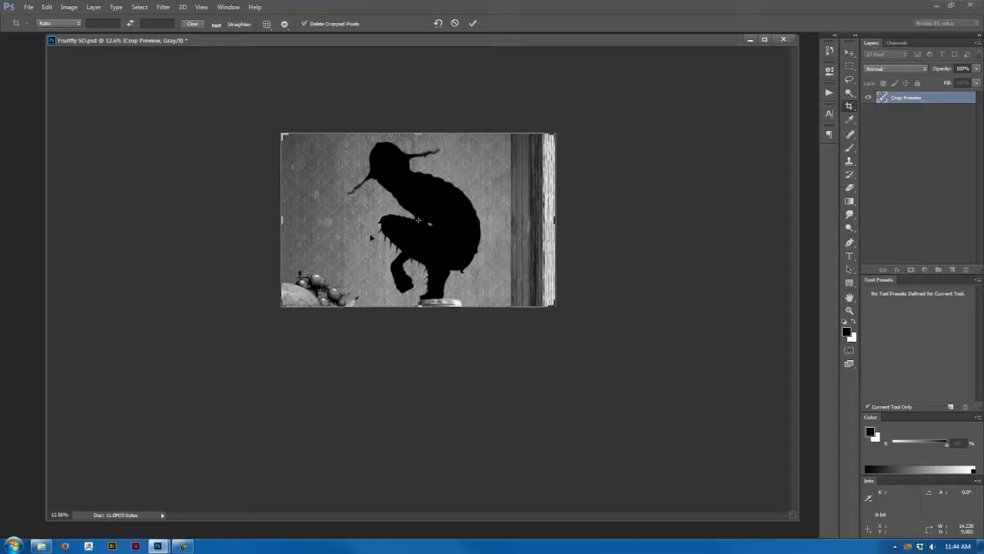
{"action": "key", "text": "Return"}
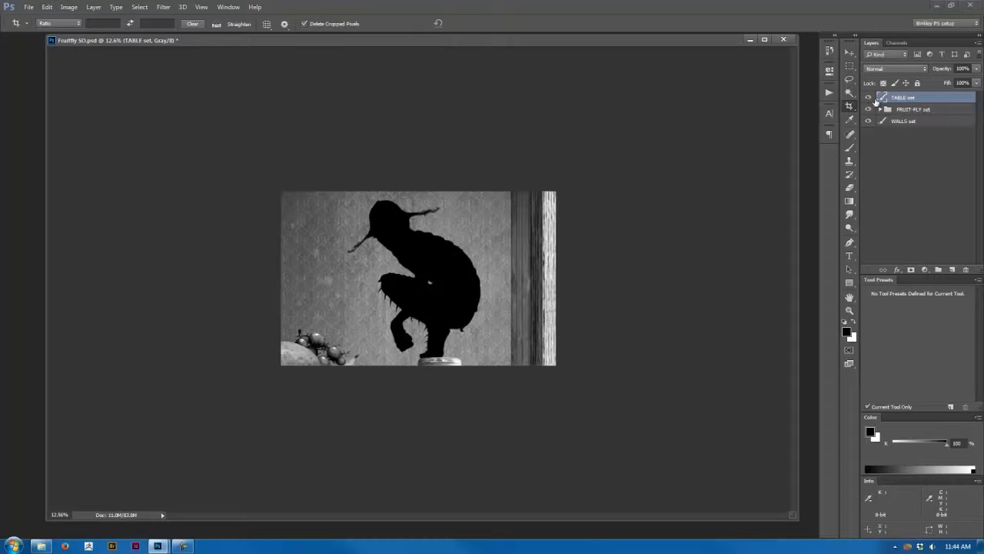
Hide the TABLE set layer and toggle the WALLS set background to examine the creature alone and against the wallpaper
{"action": "left_click", "coordinate": [869, 98]}
{"action": "left_click", "coordinate": [869, 121]}
{"action": "left_click", "coordinate": [869, 121]}
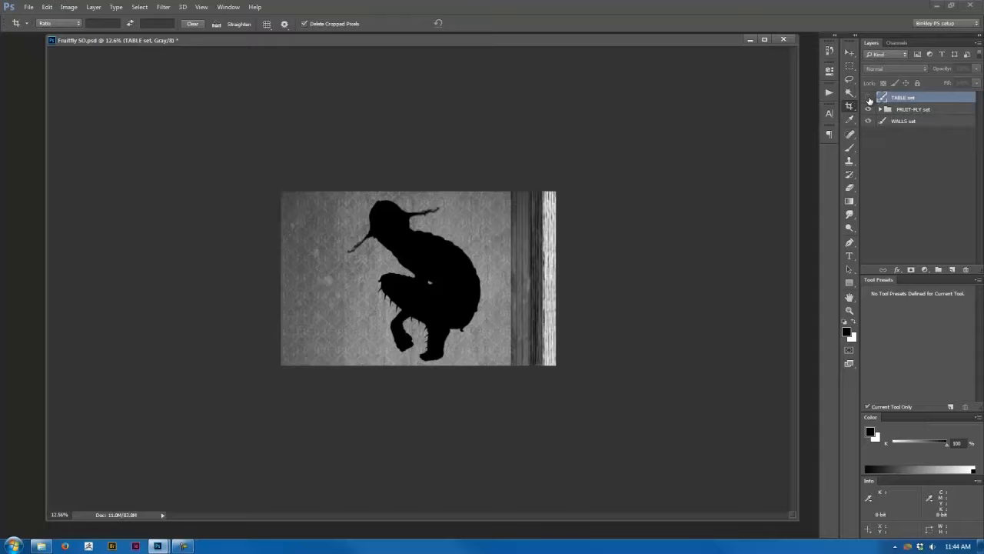
{"action": "left_click", "coordinate": [869, 120]}
{"action": "left_click", "coordinate": [869, 120]}
{"action": "left_click", "coordinate": [869, 98]}
{"action": "left_click", "coordinate": [869, 97]}
{"action": "left_click", "coordinate": [869, 121]}
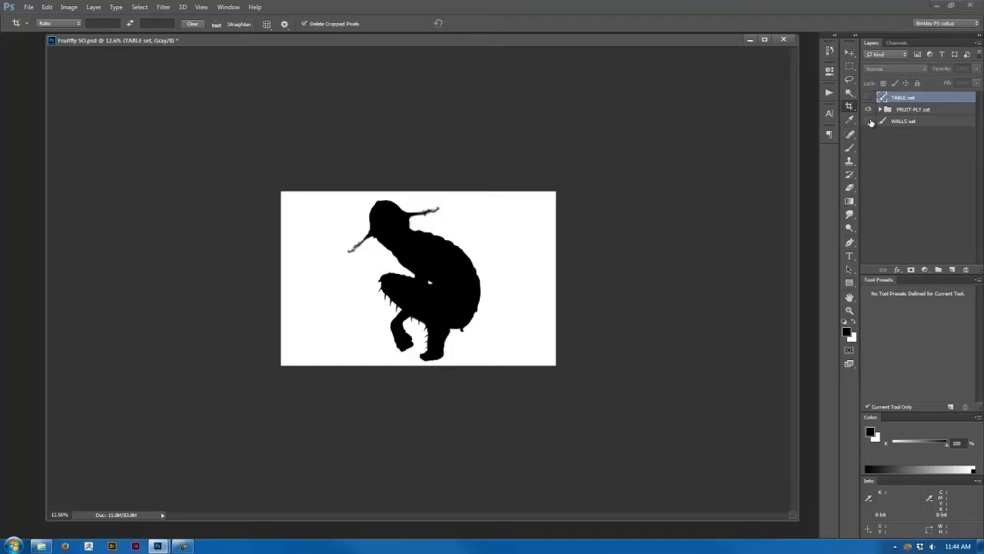
{"action": "left_click", "coordinate": [869, 121]}
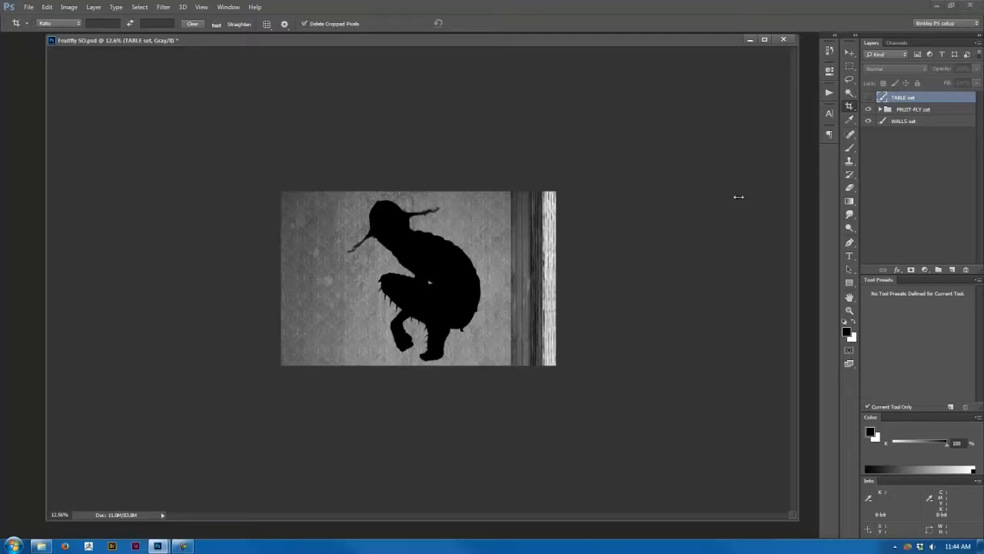
Delete the TABLE set layer, and shrink the Fruitfly SO.psd document window and move it aside to make room
{"action": "left_click", "coordinate": [967, 270]}
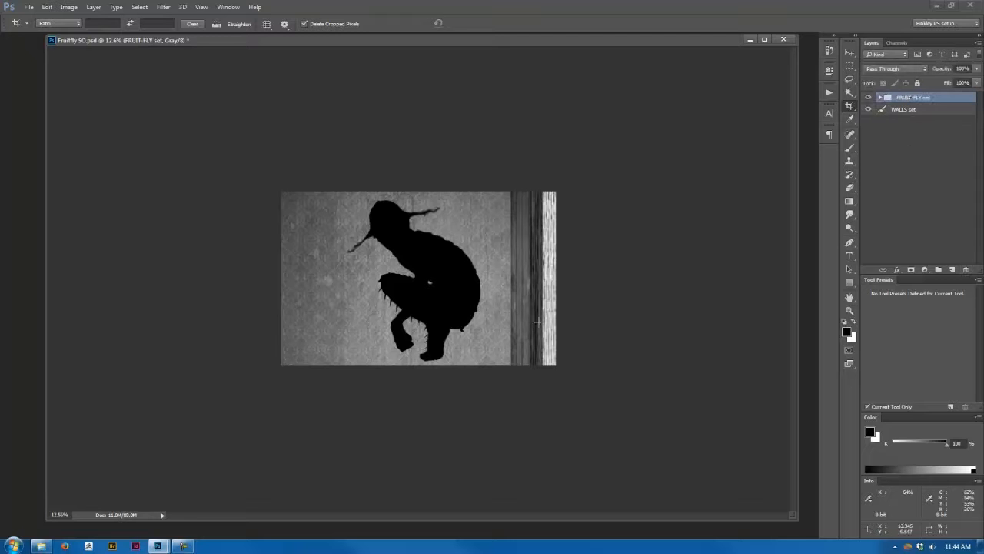
{"action": "mouse_move", "coordinate": [415, 340]}
{"action": "left_mouse_down"}
{"action": "mouse_move", "coordinate": [442, 346]}
{"action": "mouse_move", "coordinate": [426, 346]}
{"action": "left_mouse_up"}
{"action": "left_click_drag", "start_coordinate": [682, 53], "coordinate": [700, 46]}
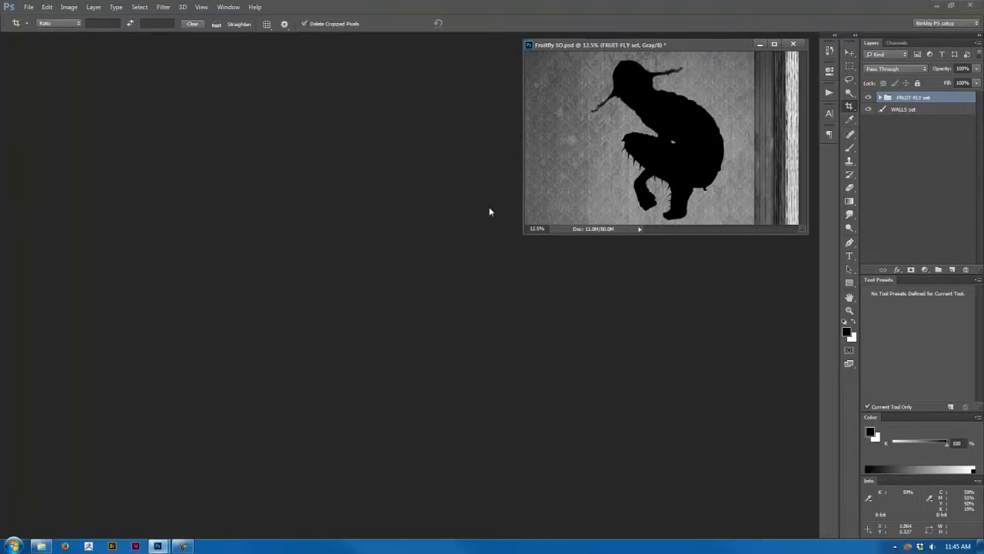
Open Fruitfly DRAWING.psd alongside Fruitfly SO.psd and fit the whole composition in its window
{"action": "key", "text": "ctrl+o"}
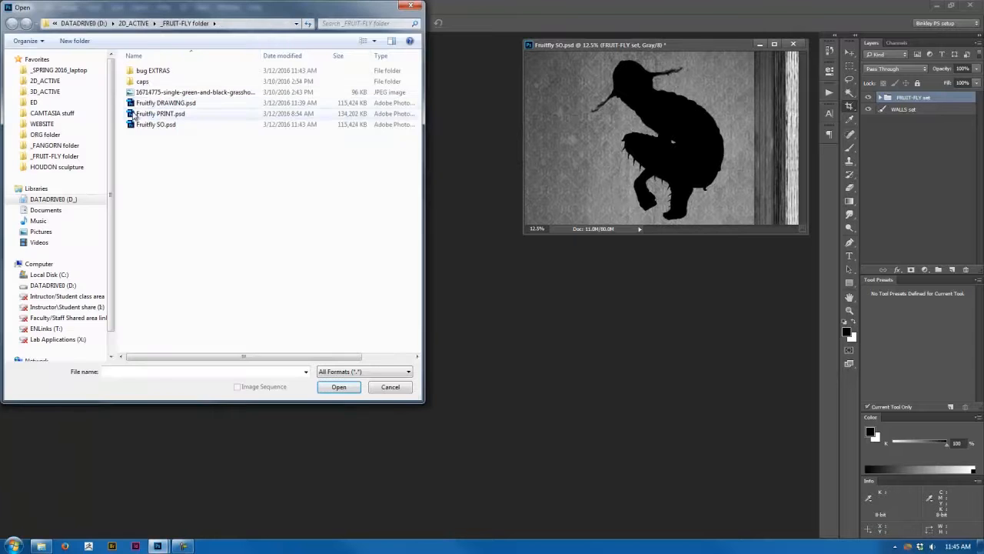
{"action": "double_click", "coordinate": [135, 107]}
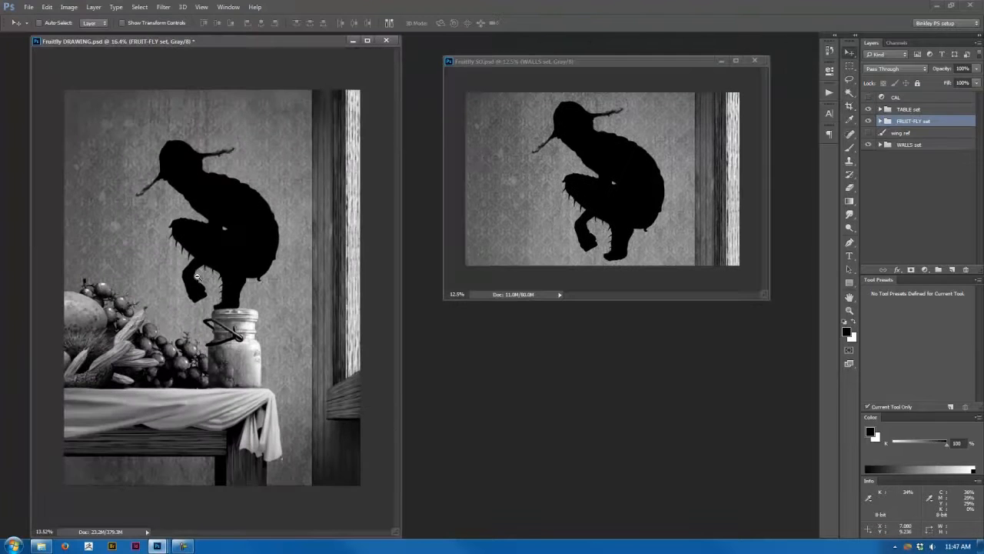
{"action": "key", "text": "ctrl+0"}
Place Fruitfly SO.psd as a linked smart object in Fruitfly DRAWING.psd and shift it up and to the right
{"action": "left_click", "coordinate": [29, 7]}
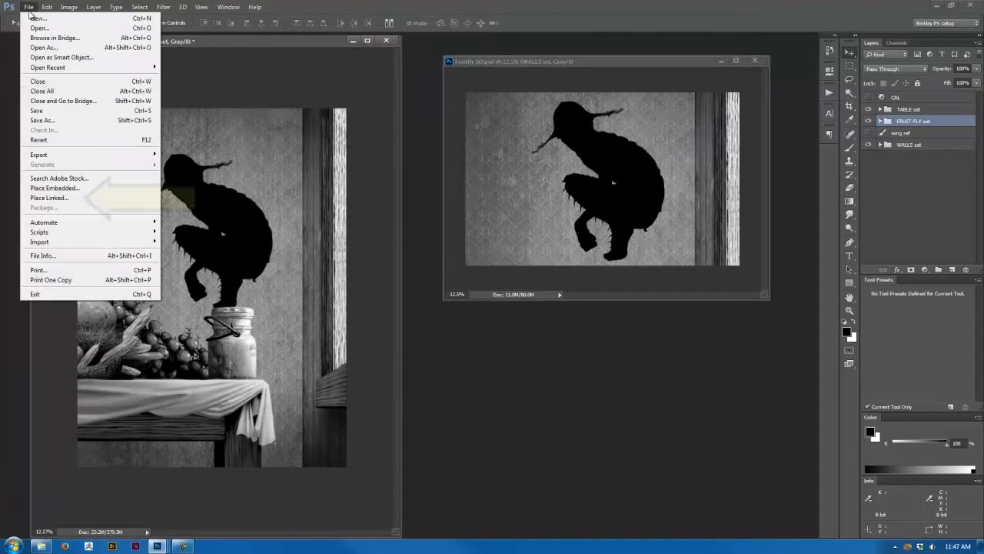
{"action": "left_click", "coordinate": [50, 198]}
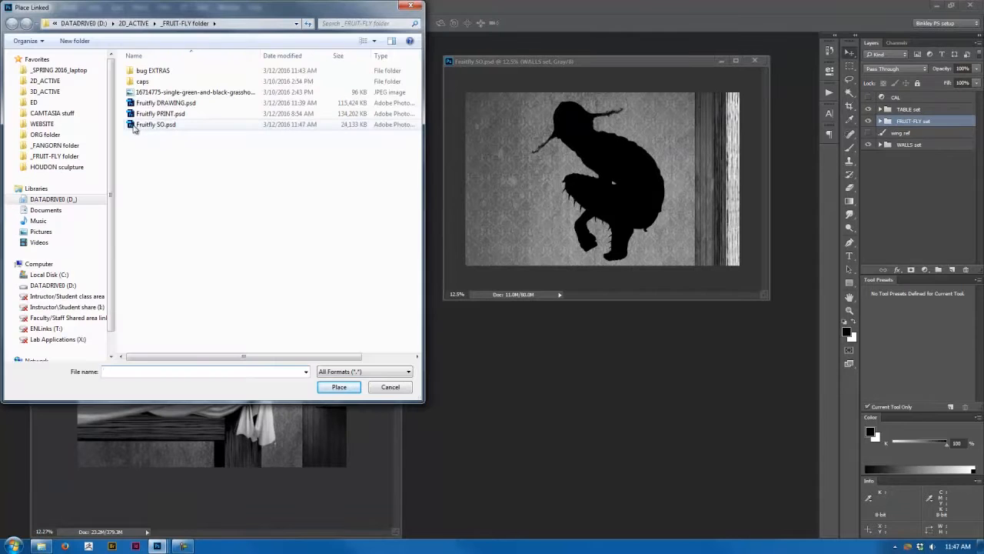
{"action": "left_click", "coordinate": [130, 124]}
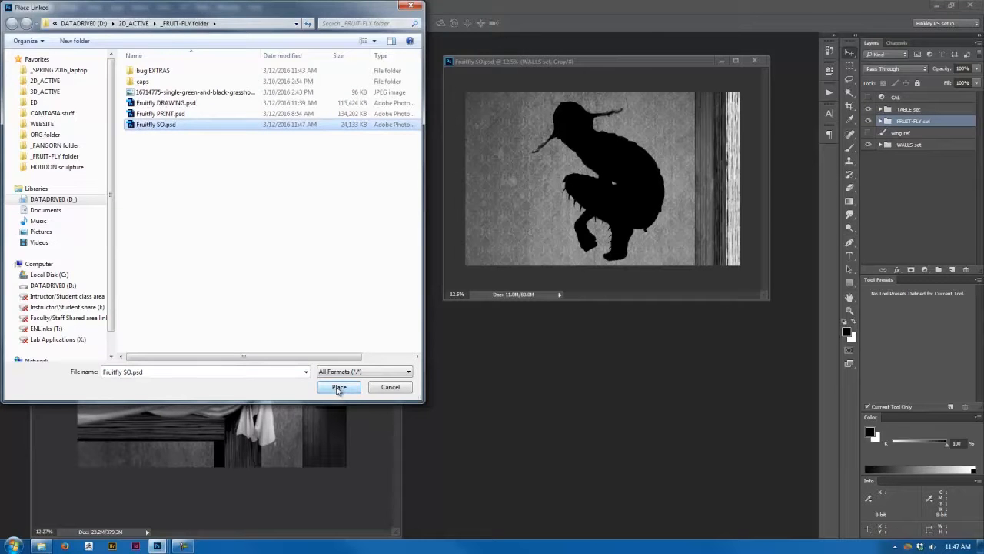
{"action": "left_click", "coordinate": [338, 386]}
{"action": "key", "text": "Return"}
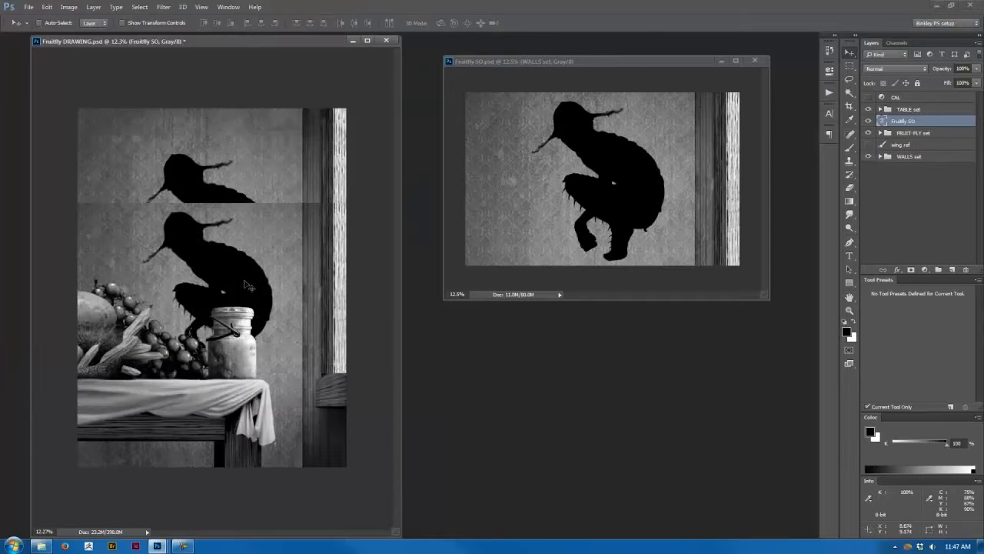
{"action": "mouse_move", "coordinate": [252, 279]}
{"action": "left_mouse_down"}
{"action": "mouse_move", "coordinate": [269, 246]}
{"action": "mouse_move", "coordinate": [283, 247]}
{"action": "left_mouse_up"}
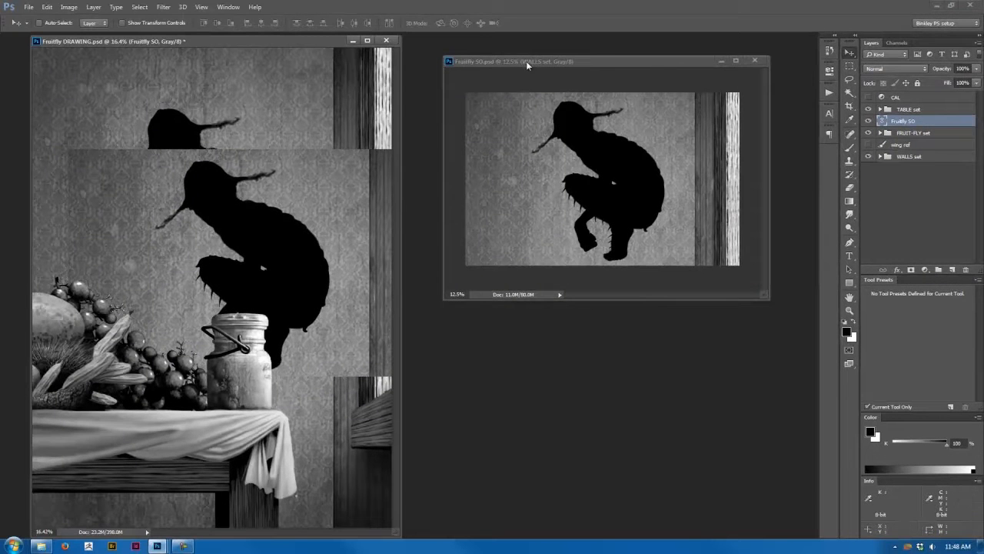
Hide the WALLS set layer in Fruitfly SO.psd and save the file to update the linked smart object
{"action": "left_click_drag", "start_coordinate": [526, 60], "coordinate": [520, 55]}
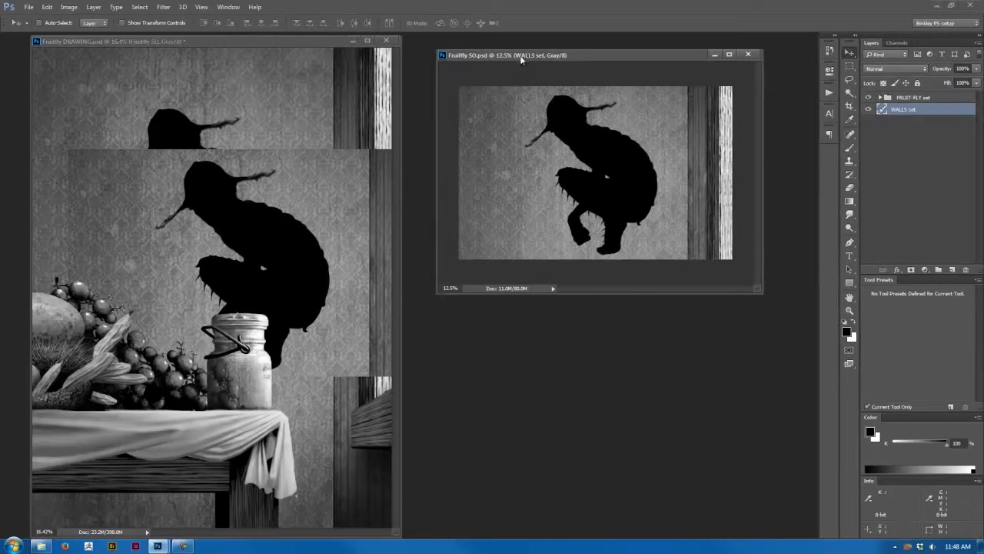
{"action": "left_click", "coordinate": [869, 110]}
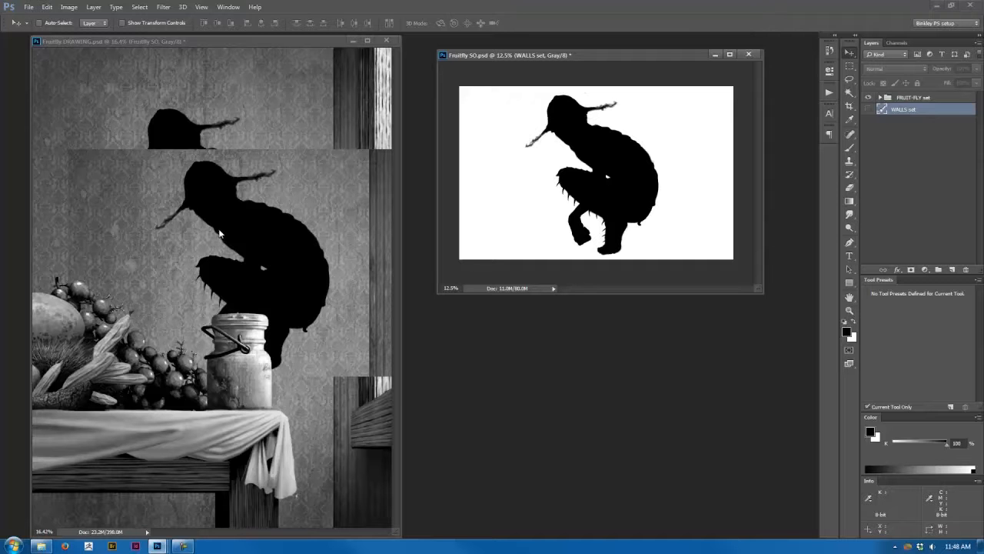
{"action": "left_click_drag", "start_coordinate": [500, 56], "coordinate": [488, 60]}
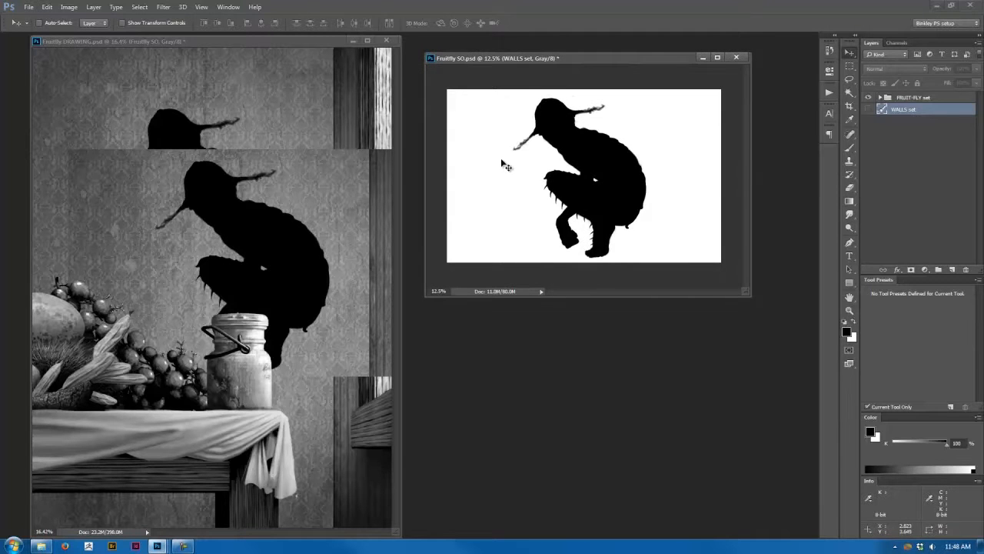
{"action": "key", "text": "ctrl+s"}
Move the linked Fruitfly SO layer onto the original silhouette, aligning it closely at the leg and its spines
{"action": "mouse_move", "coordinate": [263, 251]}
{"action": "left_mouse_down"}
{"action": "mouse_move", "coordinate": [142, 215]}
{"action": "mouse_move", "coordinate": [292, 196]}
{"action": "mouse_move", "coordinate": [208, 208]}
{"action": "mouse_move", "coordinate": [223, 202]}
{"action": "left_mouse_up"}
{"action": "mouse_move", "coordinate": [504, 135]}
{"action": "left_mouse_down"}
{"action": "mouse_move", "coordinate": [516, 142]}
{"action": "mouse_move", "coordinate": [491, 130]}
{"action": "mouse_move", "coordinate": [478, 140]}
{"action": "mouse_move", "coordinate": [474, 125]}
{"action": "left_mouse_up"}
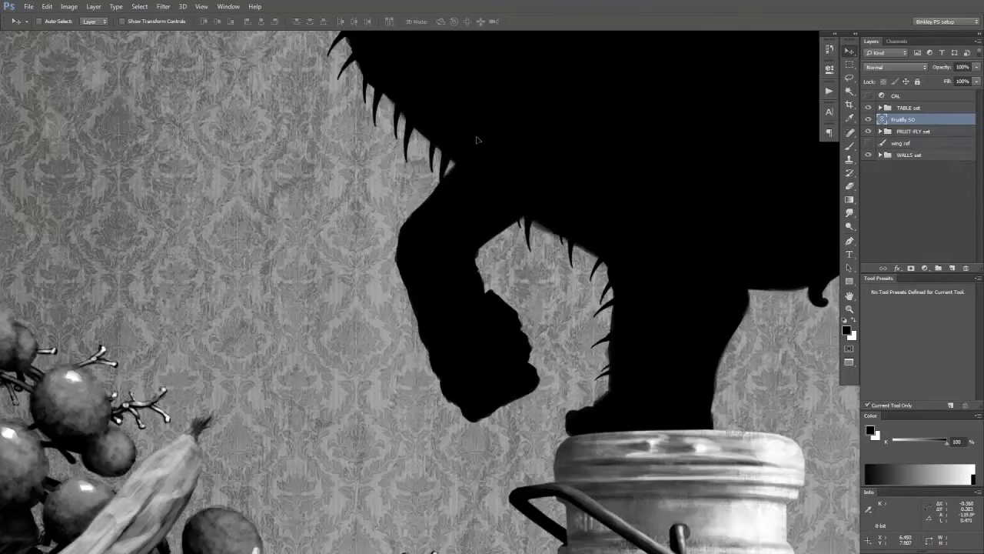
{"action": "left_click_drag", "start_coordinate": [361, 157], "coordinate": [453, 357]}
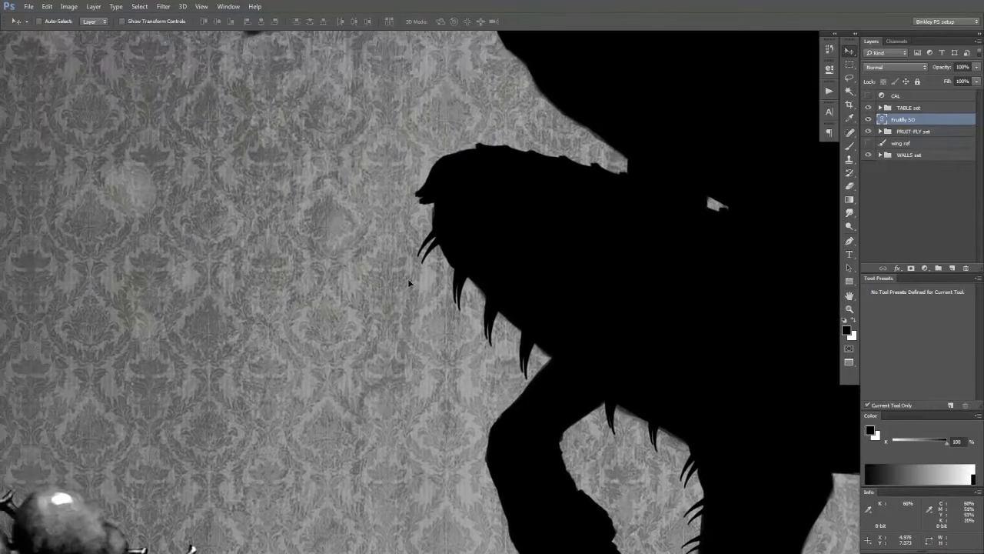
{"action": "left_click_drag", "start_coordinate": [408, 282], "coordinate": [464, 378]}
{"action": "left_click_drag", "start_coordinate": [578, 225], "coordinate": [562, 197]}
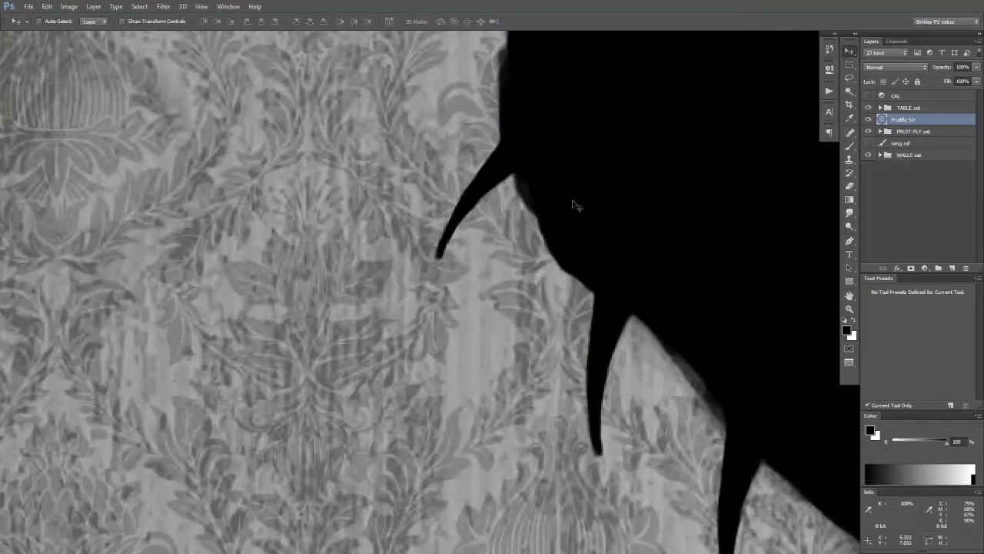
Toggle the linked Fruitfly SO layer's visibility to check its alignment with the original silhouette at the leg spines and elsewhere
{"action": "left_click", "coordinate": [870, 121]}
{"action": "left_click", "coordinate": [869, 120]}
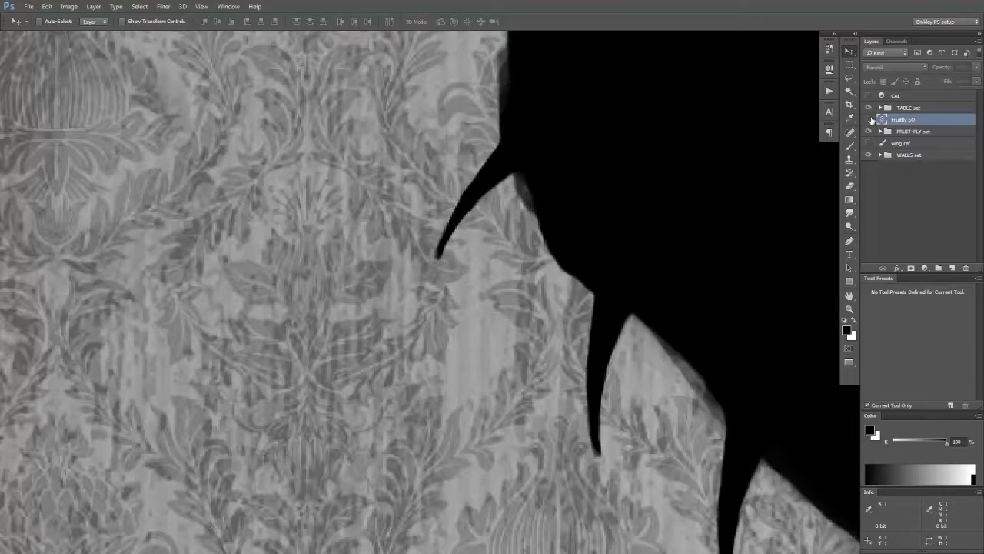
{"action": "left_click", "coordinate": [870, 120]}
{"action": "left_click", "coordinate": [870, 121]}
{"action": "left_click", "coordinate": [870, 121]}
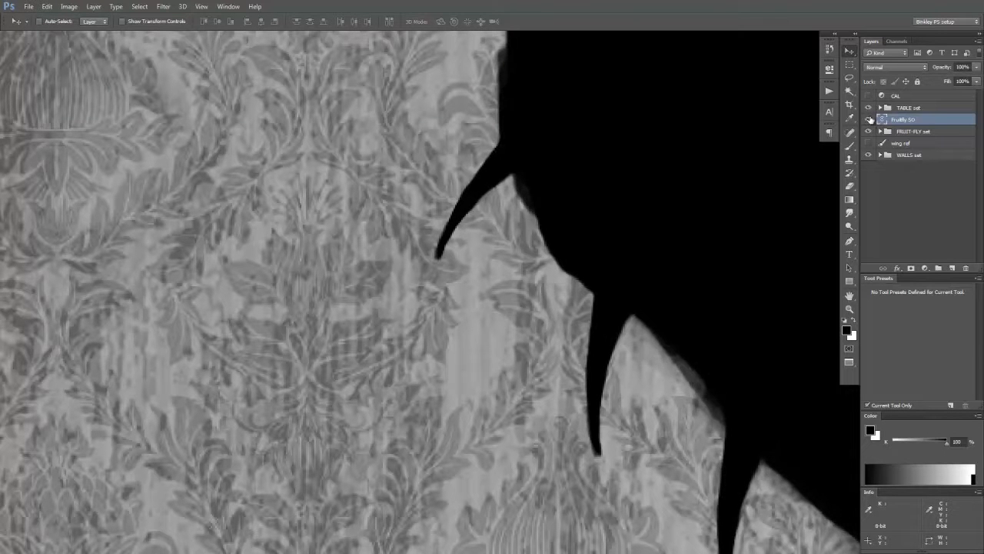
{"action": "left_click", "coordinate": [869, 121]}
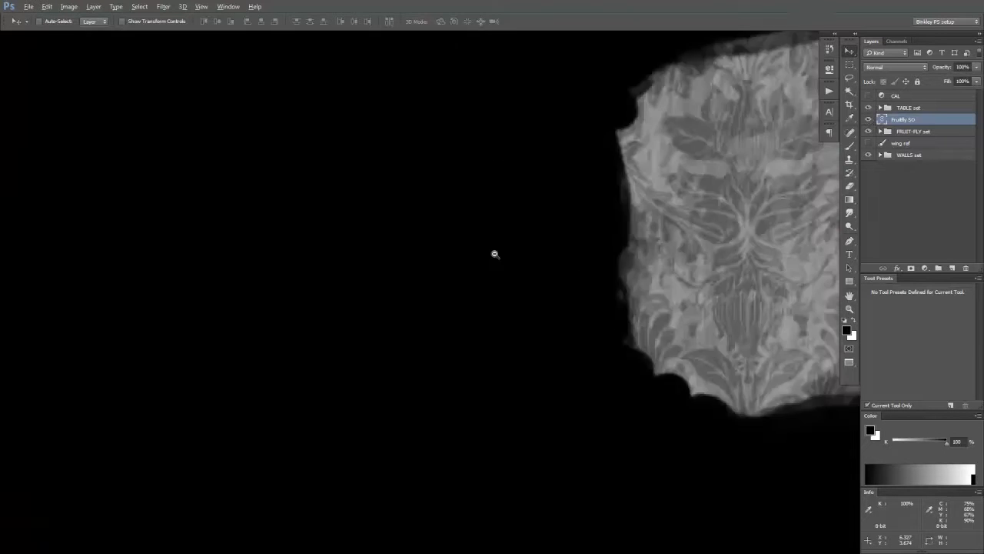
{"action": "left_click", "coordinate": [494, 254], "text": "alt"}
{"action": "key", "text": "ctrl+0"}
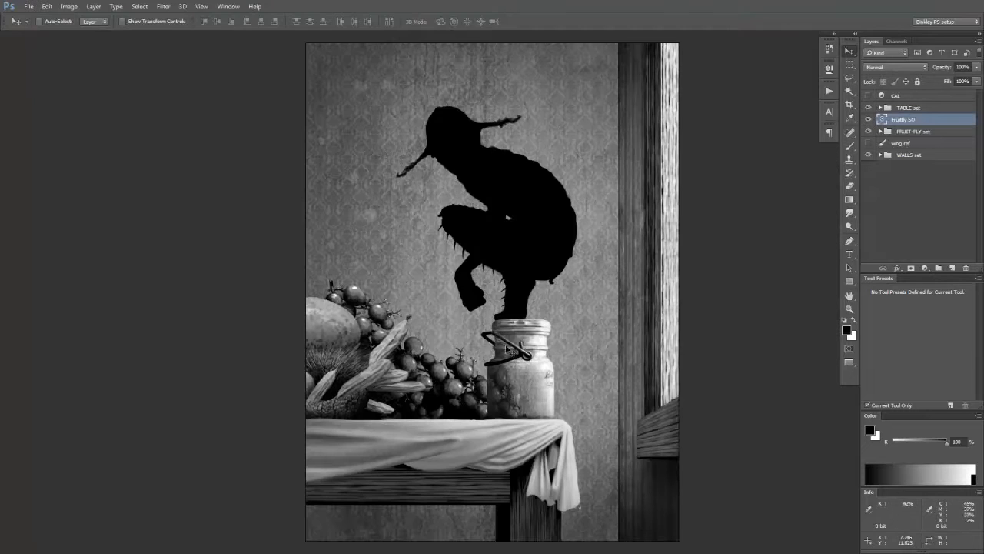
Delete the original FRUIT-FLY set group from Fruitfly DRAWING.psd, keeping the linked Fruitfly SO layer in its place
{"action": "left_click", "coordinate": [888, 131]}
{"action": "key", "text": "Delete"}
{"action": "left_click", "coordinate": [473, 207]}
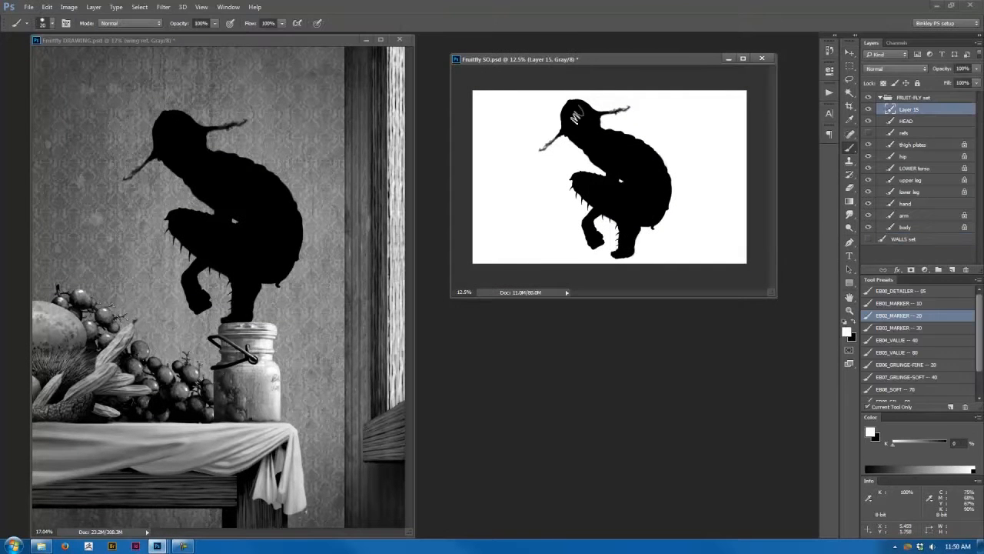
Scribble white test strokes across the creature on Layer 15 of Fruitfly SO.psd, save, and check the update in Fruitfly DRAWING.psd
{"action": "mouse_move", "coordinate": [591, 123]}
{"action": "left_mouse_down"}
{"action": "mouse_move", "coordinate": [604, 149]}
{"action": "mouse_move", "coordinate": [643, 164]}
{"action": "mouse_move", "coordinate": [653, 196]}
{"action": "mouse_move", "coordinate": [632, 189]}
{"action": "mouse_move", "coordinate": [617, 201]}
{"action": "mouse_move", "coordinate": [598, 189]}
{"action": "mouse_move", "coordinate": [632, 180]}
{"action": "left_mouse_up"}
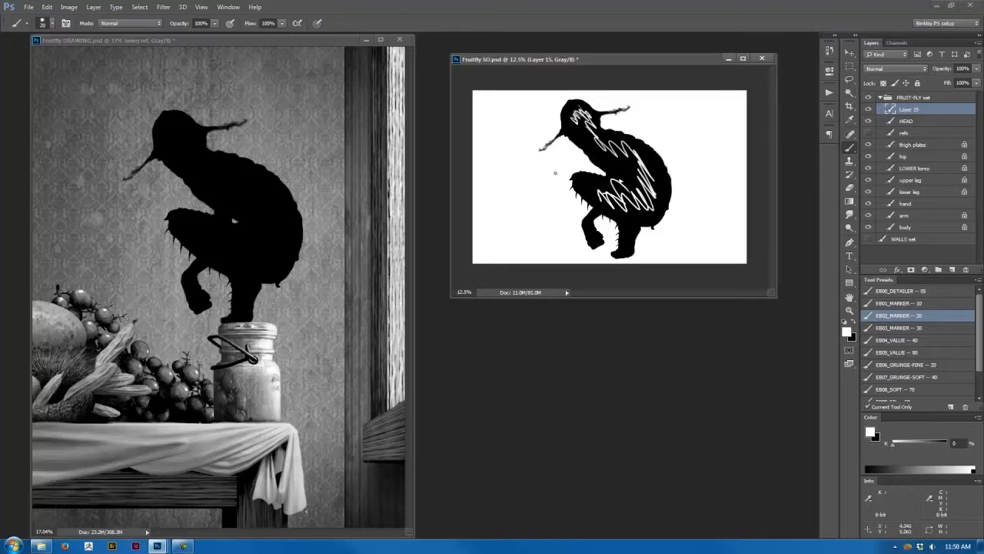
{"action": "key", "text": "ctrl+s"}
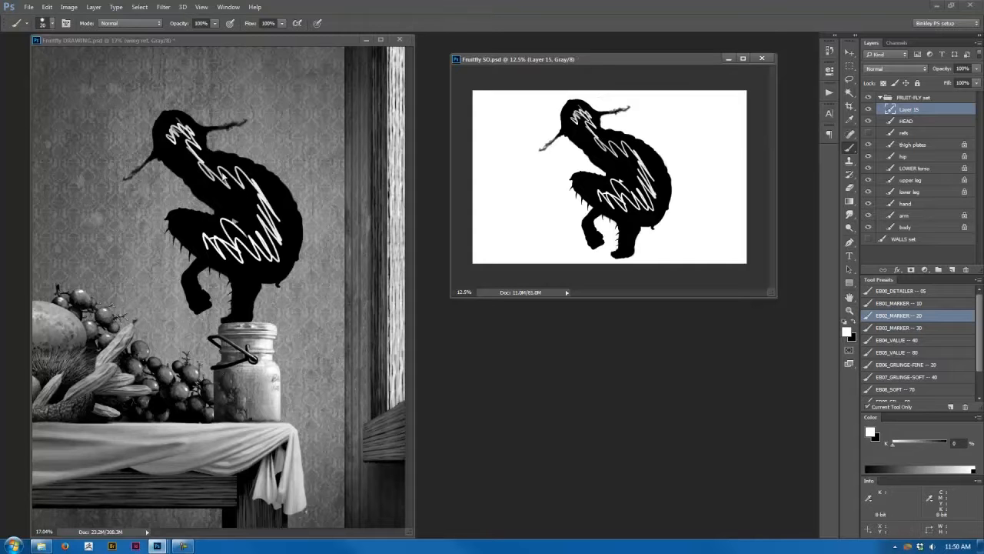
{"action": "left_click", "coordinate": [221, 41]}
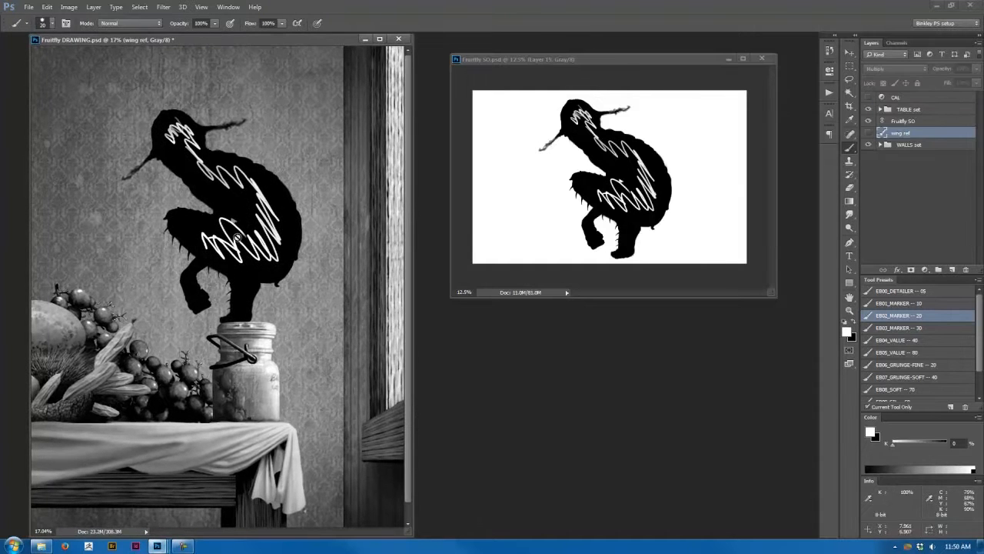
{"action": "left_click", "coordinate": [228, 318], "text": "alt"}
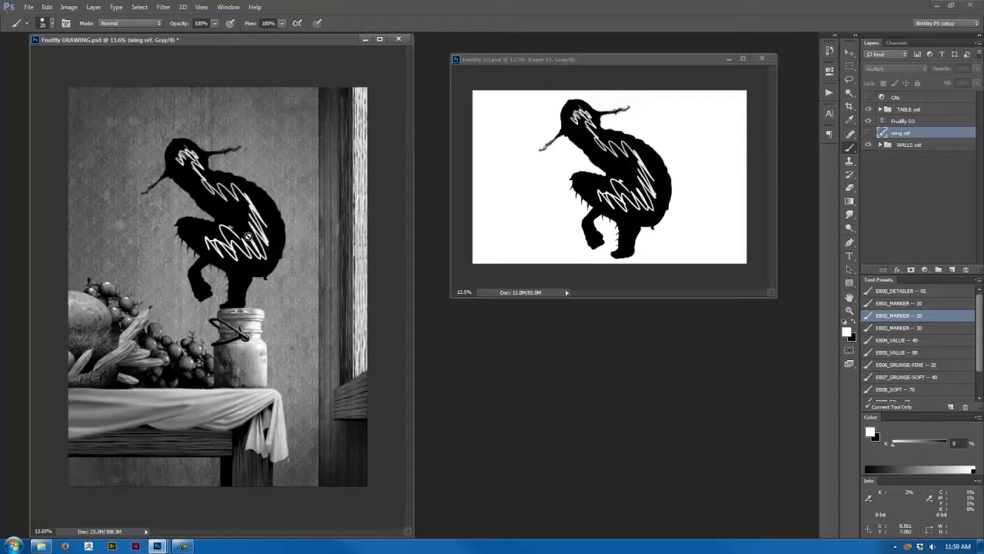
Undo the white test strokes in Fruitfly SO.psd, save the file, and select the linked Fruitfly SO layer in Fruitfly DRAWING.psd
{"action": "left_click", "coordinate": [486, 149]}
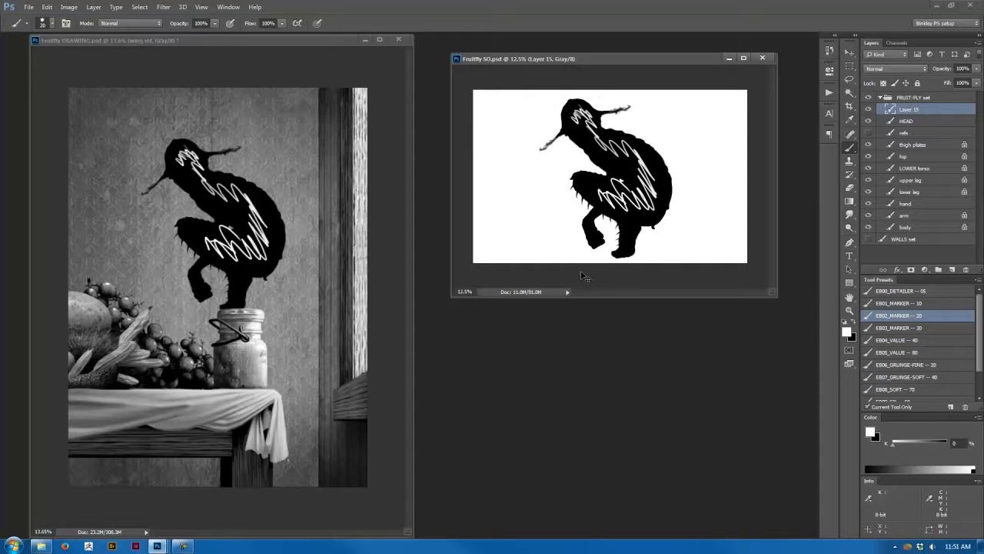
{"action": "key", "text": "ctrl+z"}
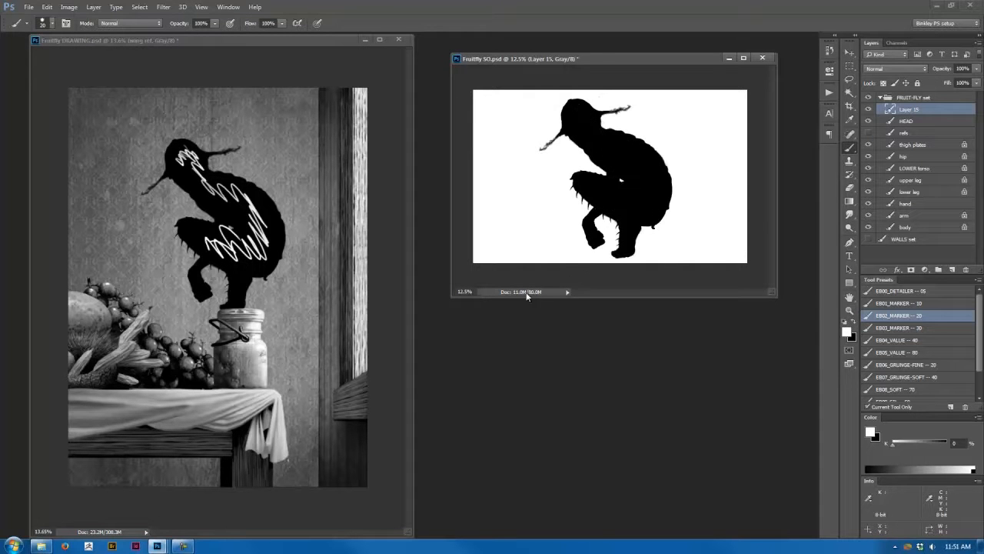
{"action": "key", "text": "ctrl+s"}
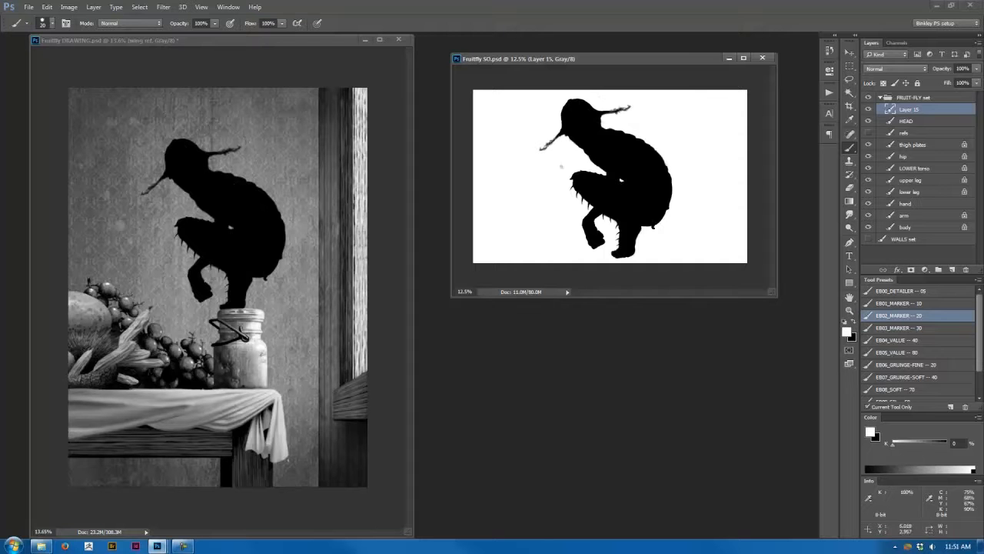
{"action": "left_click", "coordinate": [207, 40]}
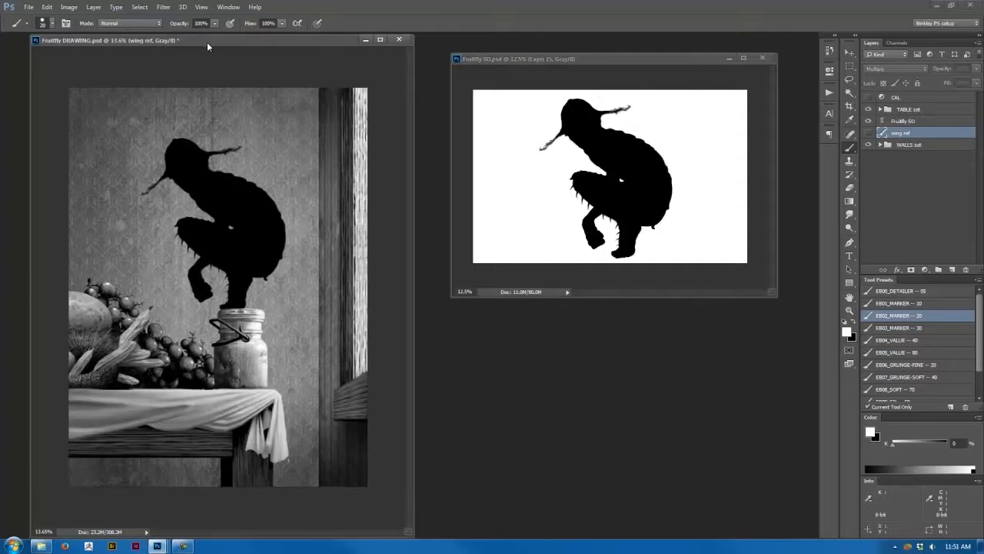
{"action": "left_click", "coordinate": [904, 121]}
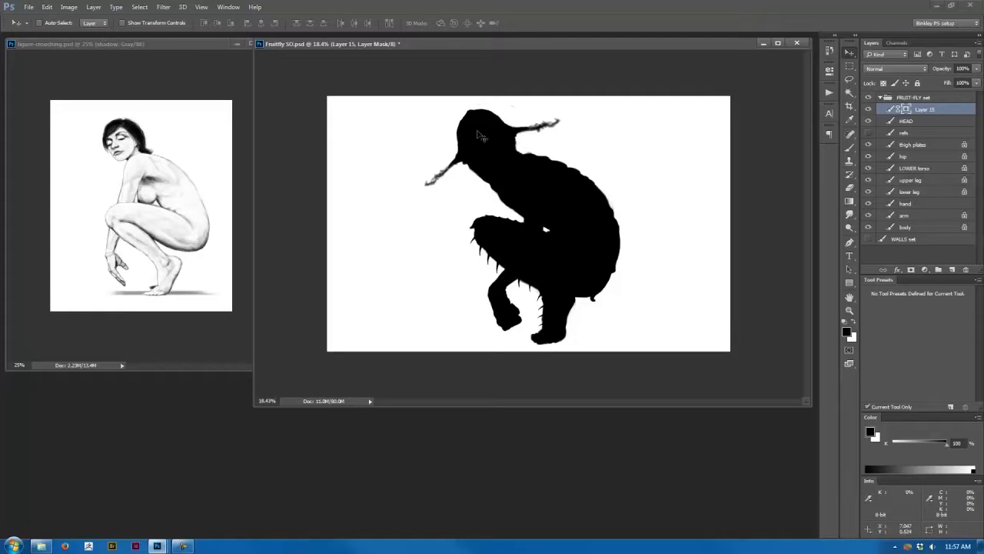
Copy the NEW figure group from figure-crouching.psd into Fruitfly SO.psd beside the creature and merge the group into one layer
{"action": "left_click", "coordinate": [177, 44]}
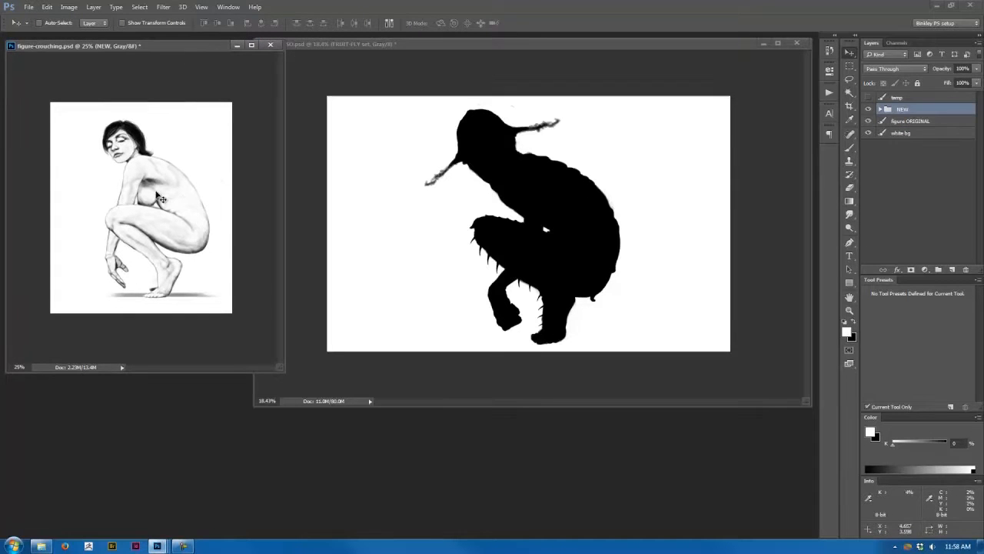
{"action": "left_click_drag", "start_coordinate": [152, 202], "coordinate": [419, 234]}
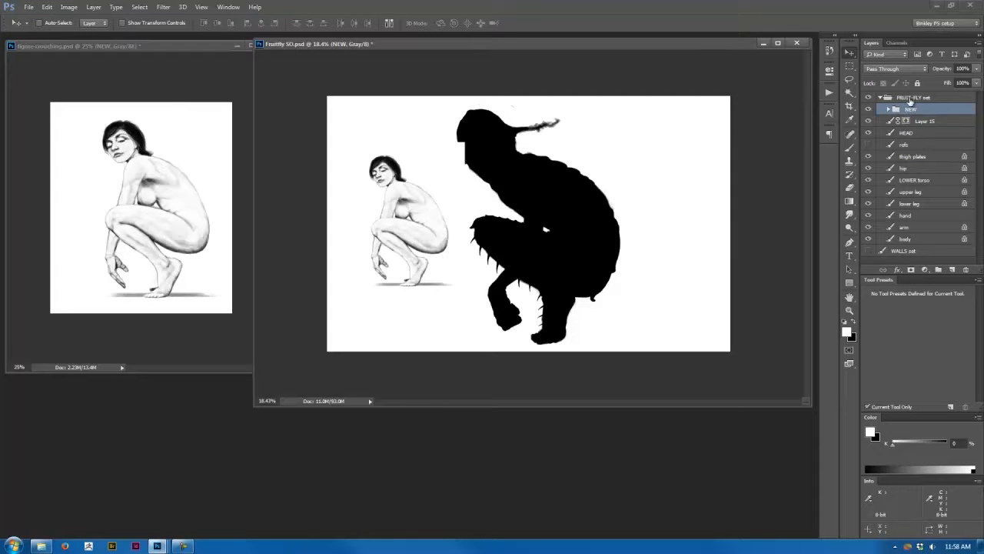
{"action": "right_click", "coordinate": [932, 111]}
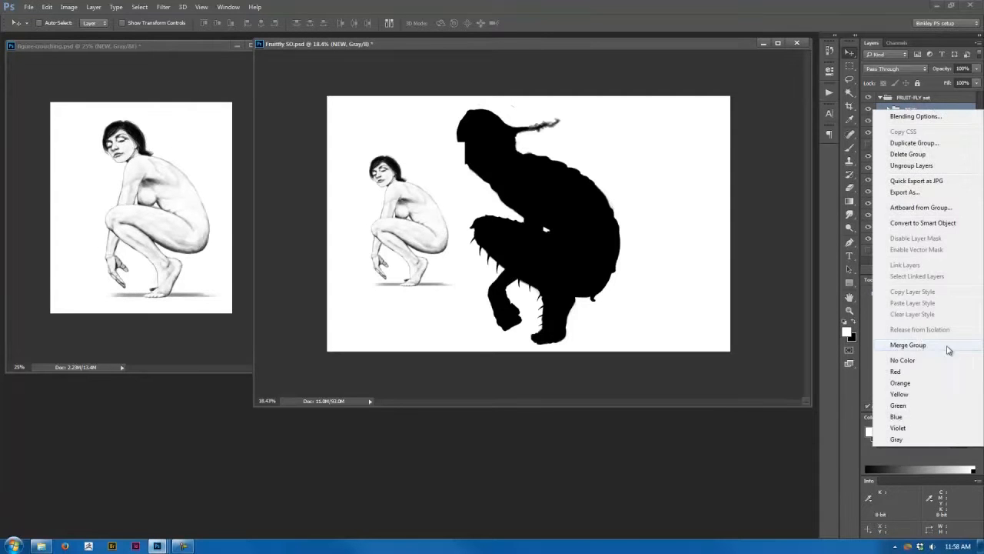
{"action": "left_click", "coordinate": [924, 345]}
Close figure-crouching.psd and shift the NEW figure layer further away from the creature in Fruitfly SO.psd
{"action": "left_click", "coordinate": [219, 50]}
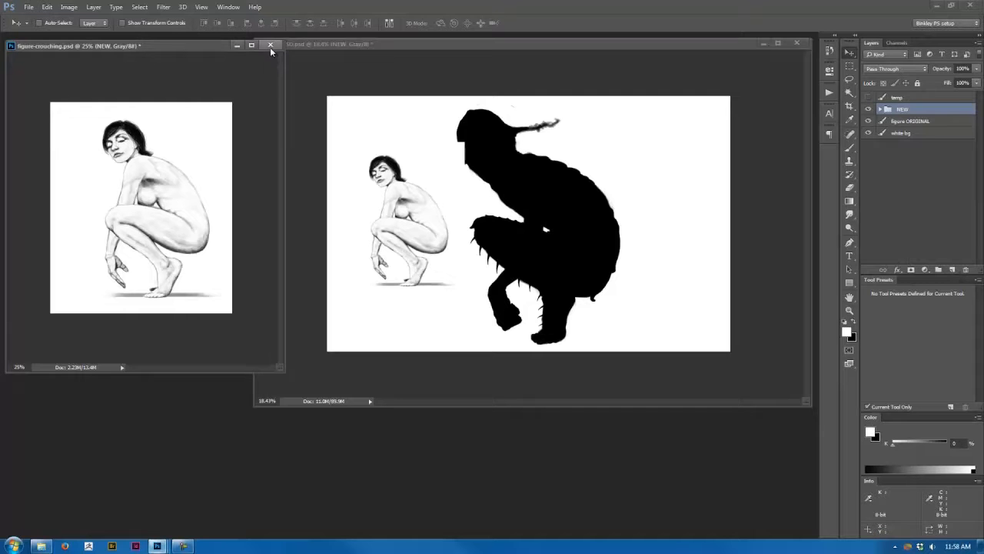
{"action": "left_click", "coordinate": [271, 45]}
{"action": "mouse_move", "coordinate": [400, 243]}
{"action": "left_mouse_down"}
{"action": "mouse_move", "coordinate": [370, 243]}
{"action": "mouse_move", "coordinate": [383, 250]}
{"action": "left_mouse_up"}
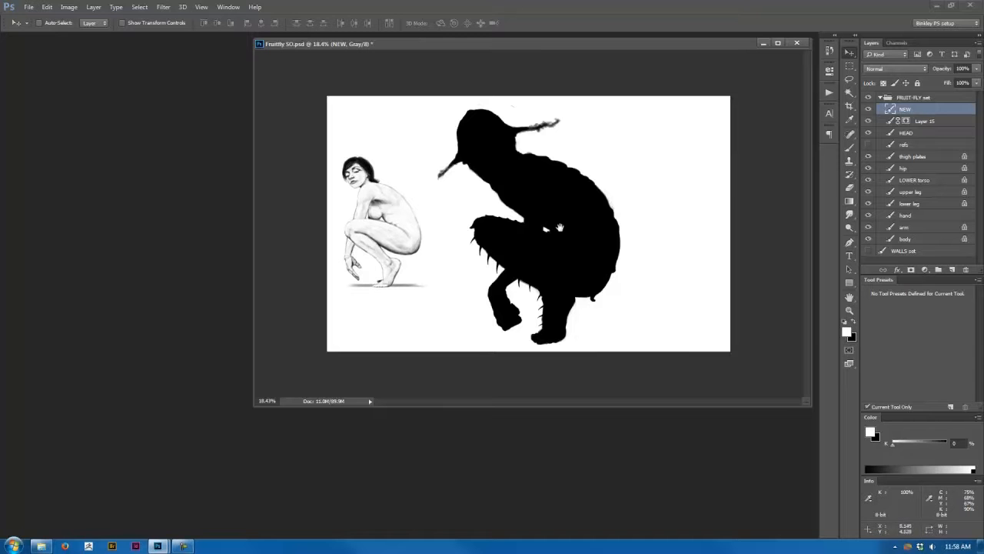
View Fruitfly SO.psd in full-screen mode and mirror the canvas temporarily to check the creature beside the figure reference
{"action": "key", "text": "f"}
{"action": "scroll", "coordinate": [486, 326], "scroll_direction": "up", "scroll_amount": 5}
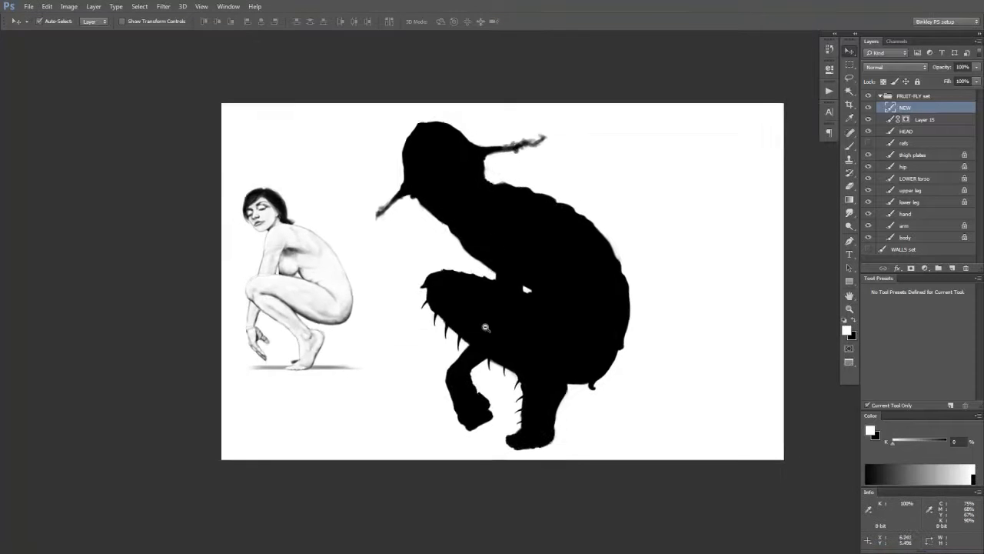
{"action": "left_click_drag", "start_coordinate": [486, 322], "coordinate": [420, 312]}
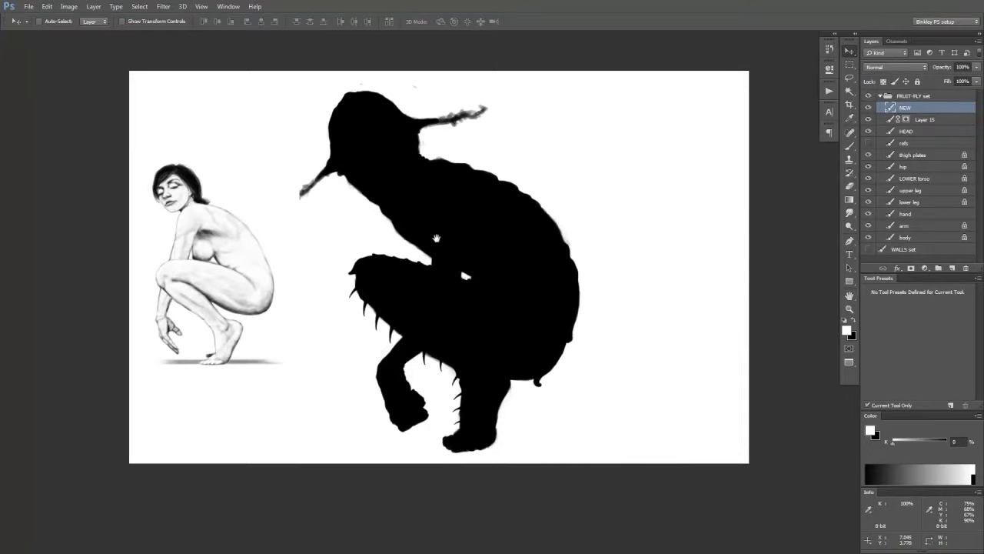
{"action": "key", "text": "ctrl+shift+h"}
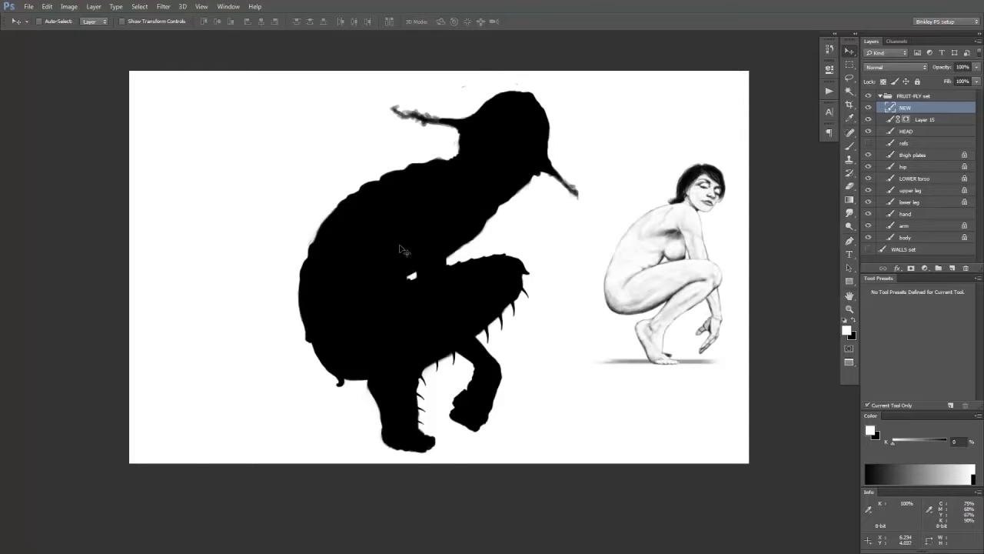
{"action": "key", "text": "ctrl+shift+h"}
Show the WALLS set layer and lasso away the NEW layer's white background on the side facing the creature, uncovering its antenna
{"action": "left_click", "coordinate": [870, 252]}
{"action": "scroll", "coordinate": [350, 282], "scroll_direction": "up", "scroll_amount": 2}
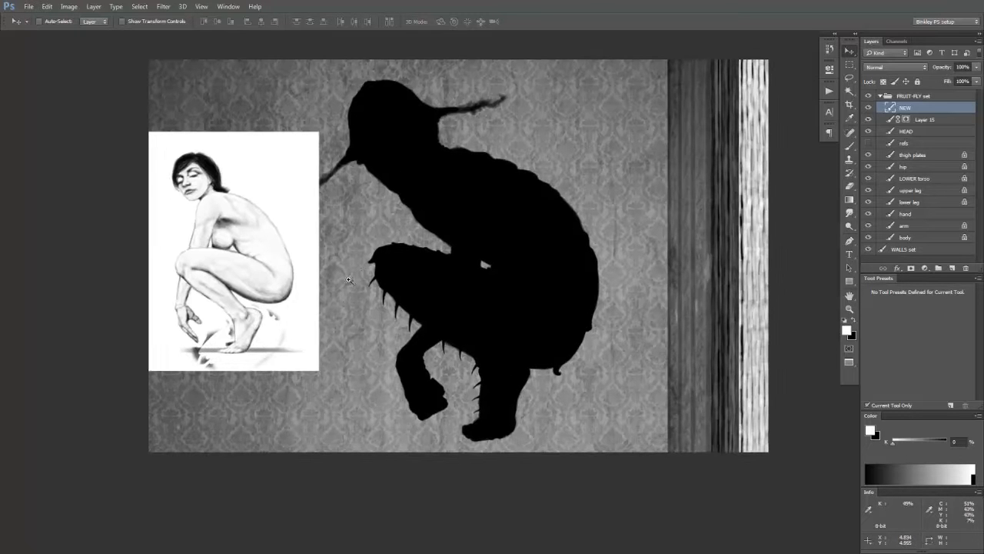
{"action": "key", "text": "l"}
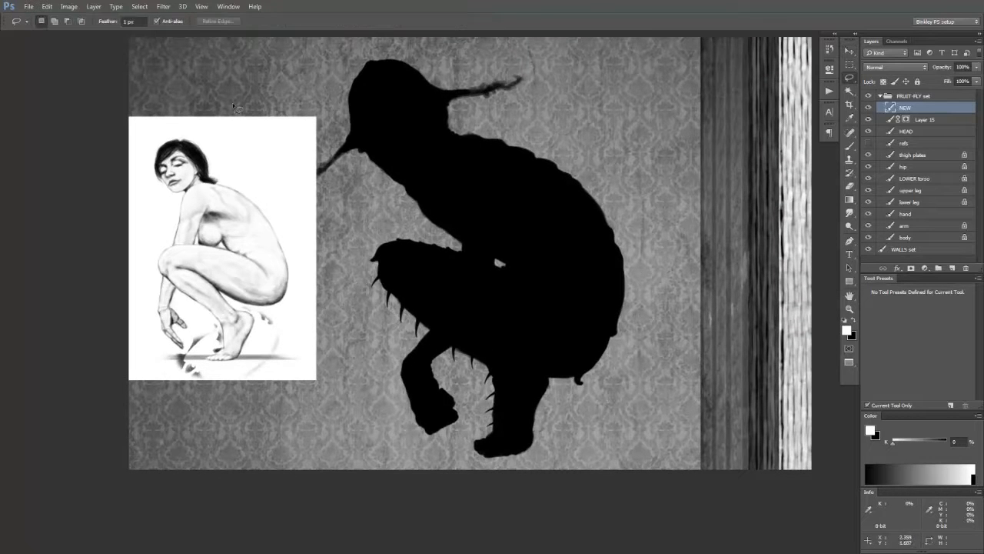
{"action": "mouse_move", "coordinate": [174, 87]}
{"action": "left_mouse_down"}
{"action": "mouse_move", "coordinate": [234, 182]}
{"action": "mouse_move", "coordinate": [305, 338]}
{"action": "mouse_move", "coordinate": [306, 427]}
{"action": "mouse_move", "coordinate": [256, 93]}
{"action": "left_mouse_up"}
{"action": "key", "text": "Delete"}
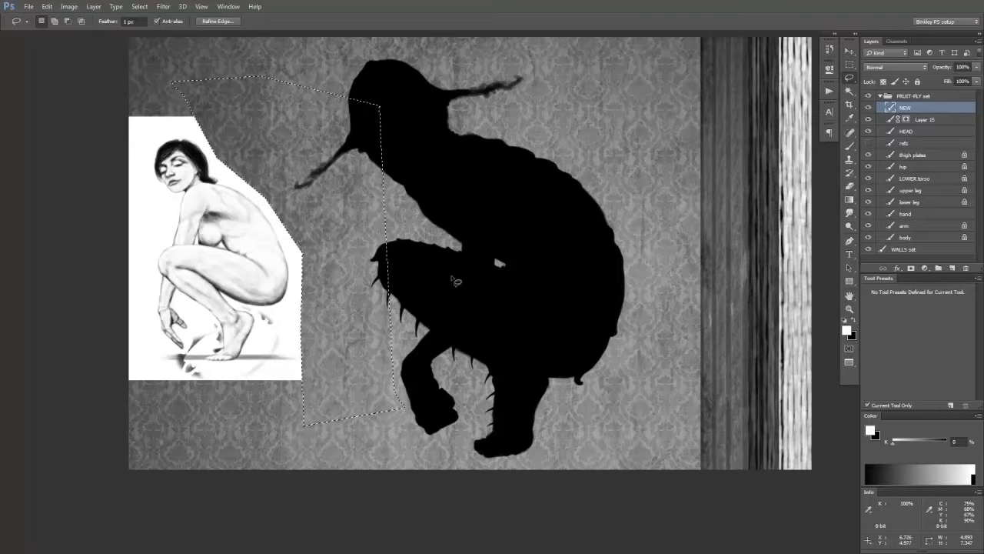
{"action": "key", "text": "ctrl+d"}
Enlarge the NEW figure reference with Free Transform and reposition it so it fits beside the creature
{"action": "key", "text": "ctrl+t"}
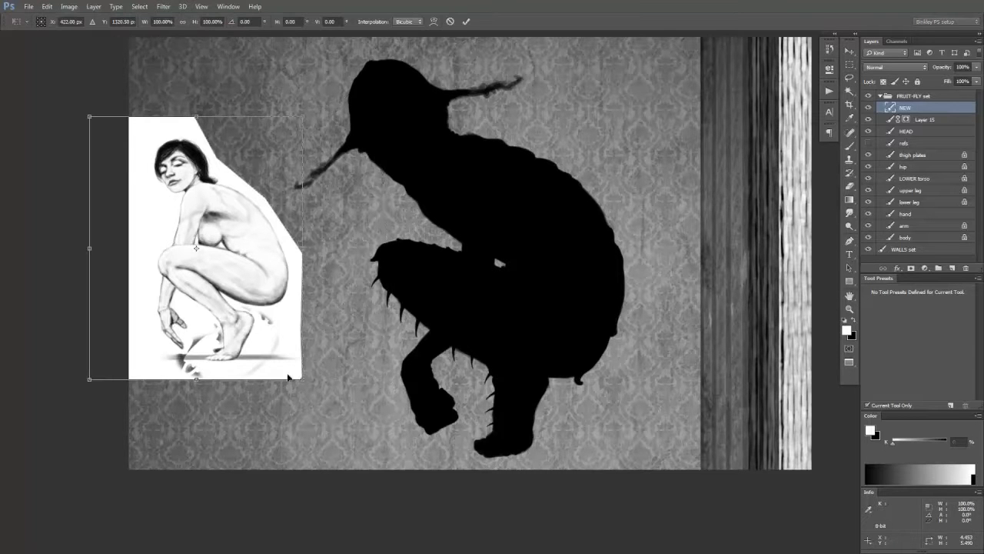
{"action": "left_click_drag", "start_coordinate": [305, 381], "coordinate": [334, 419]}
{"action": "left_click_drag", "start_coordinate": [315, 346], "coordinate": [322, 374]}
{"action": "key", "text": "Return"}
{"action": "left_click_drag", "start_coordinate": [376, 339], "coordinate": [362, 360]}
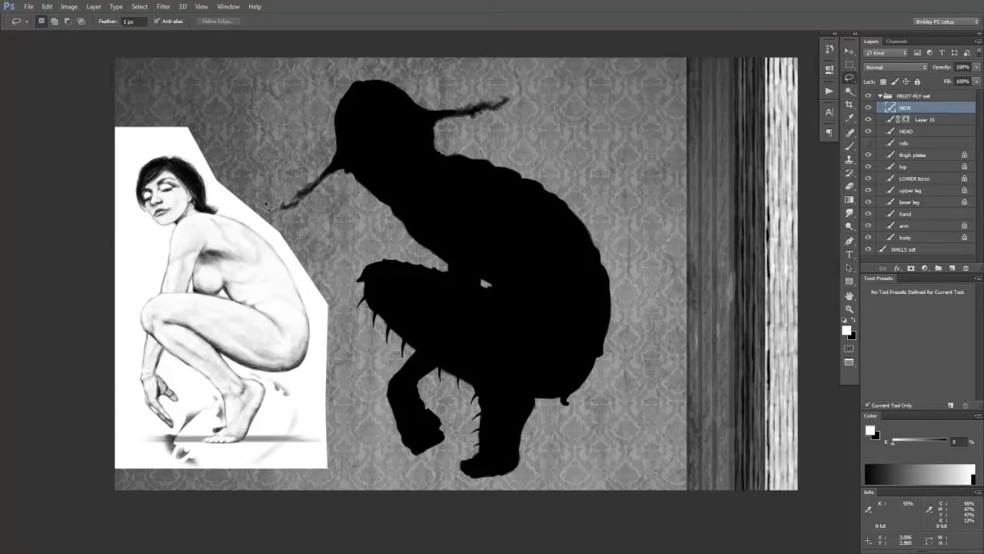
Crop the image to the full canvas to discard hidden pixels, and check by shifting the figure and undoing the move
{"action": "key", "text": "ctrl+a"}
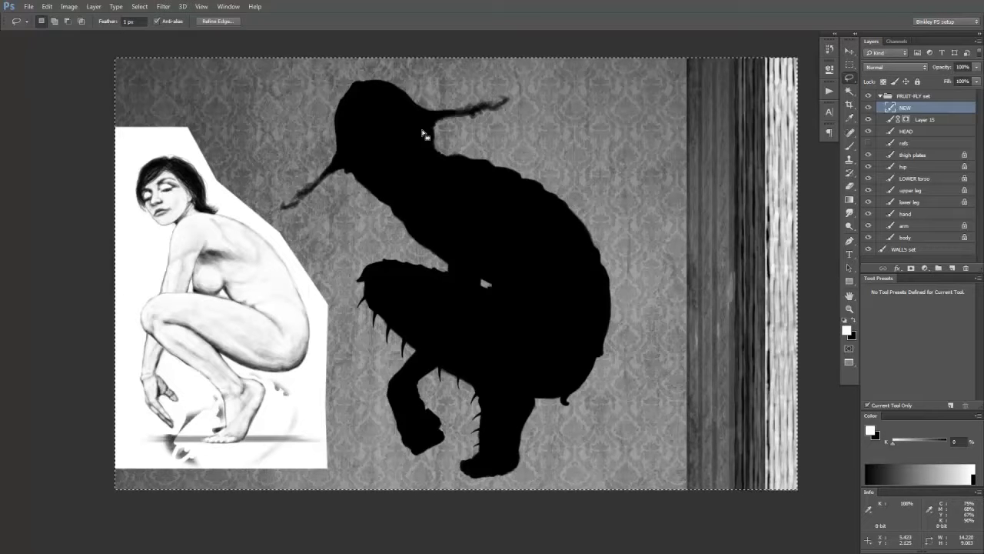
{"action": "left_click", "coordinate": [70, 7]}
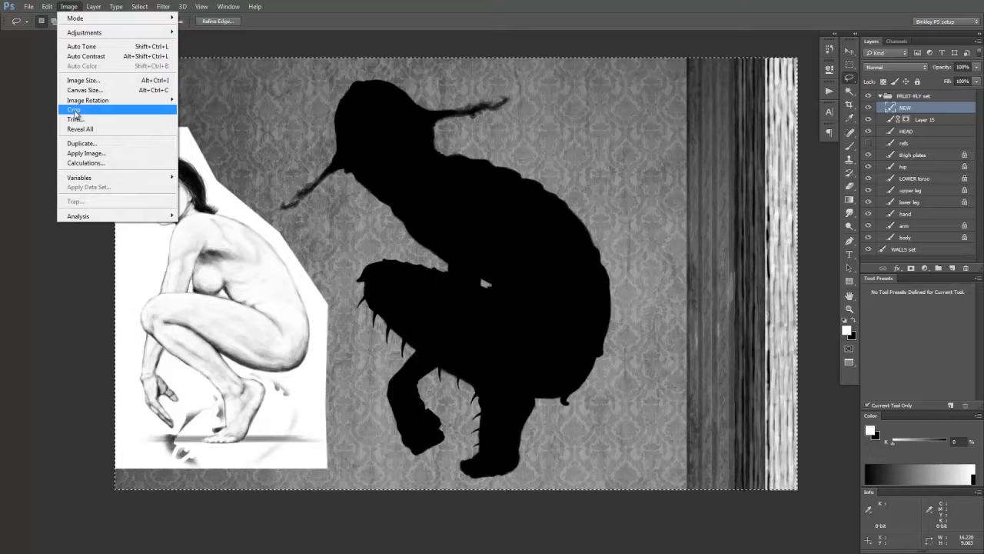
{"action": "left_click", "coordinate": [75, 114]}
{"action": "key", "text": "v"}
{"action": "left_click_drag", "start_coordinate": [164, 290], "coordinate": [182, 277]}
{"action": "key", "text": "ctrl+z"}
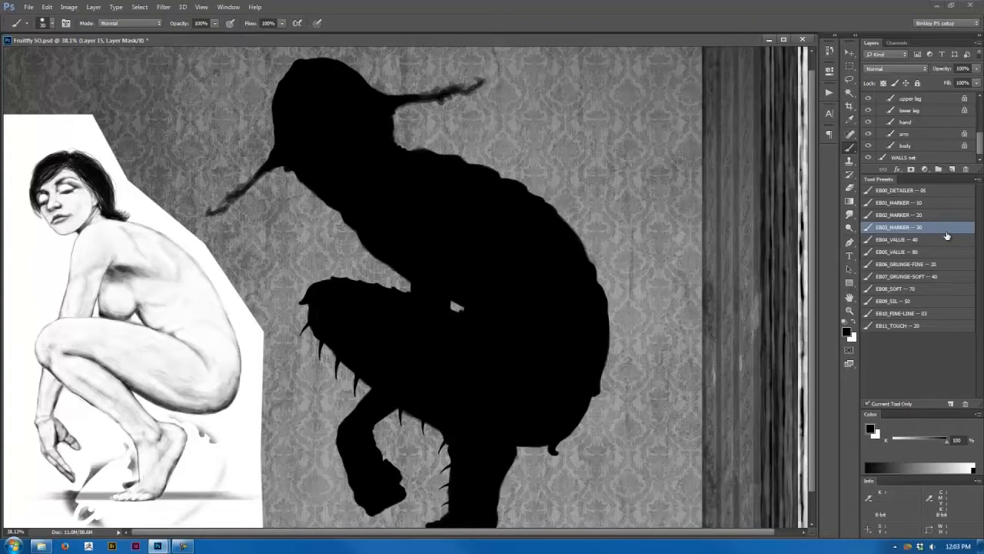
Paint the Layer 15 mask black with the EB03_MARKER -- 30 brush over the creature's upper arm, shoulder and upper back
{"action": "mouse_move", "coordinate": [429, 224]}
{"action": "left_mouse_down"}
{"action": "mouse_move", "coordinate": [444, 233]}
{"action": "mouse_move", "coordinate": [422, 206]}
{"action": "left_mouse_up"}
{"action": "mouse_move", "coordinate": [429, 209]}
{"action": "left_mouse_down"}
{"action": "mouse_move", "coordinate": [450, 233]}
{"action": "mouse_move", "coordinate": [437, 205]}
{"action": "mouse_move", "coordinate": [413, 225]}
{"action": "mouse_move", "coordinate": [440, 210]}
{"action": "mouse_move", "coordinate": [453, 271]}
{"action": "mouse_move", "coordinate": [428, 230]}
{"action": "mouse_move", "coordinate": [440, 263]}
{"action": "mouse_move", "coordinate": [414, 248]}
{"action": "mouse_move", "coordinate": [412, 232]}
{"action": "mouse_move", "coordinate": [428, 274]}
{"action": "mouse_move", "coordinate": [421, 259]}
{"action": "mouse_move", "coordinate": [445, 284]}
{"action": "mouse_move", "coordinate": [425, 276]}
{"action": "mouse_move", "coordinate": [442, 305]}
{"action": "left_mouse_up"}
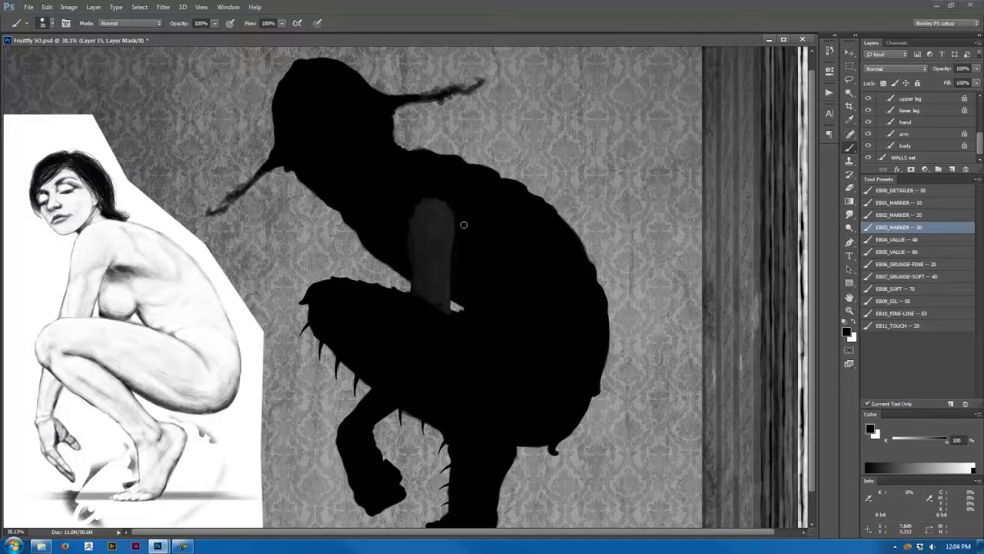
{"action": "mouse_move", "coordinate": [434, 153]}
{"action": "left_mouse_down"}
{"action": "mouse_move", "coordinate": [518, 182]}
{"action": "mouse_move", "coordinate": [552, 214]}
{"action": "mouse_move", "coordinate": [494, 182]}
{"action": "mouse_move", "coordinate": [412, 161]}
{"action": "mouse_move", "coordinate": [437, 178]}
{"action": "mouse_move", "coordinate": [500, 189]}
{"action": "mouse_move", "coordinate": [527, 232]}
{"action": "mouse_move", "coordinate": [467, 180]}
{"action": "mouse_move", "coordinate": [419, 173]}
{"action": "mouse_move", "coordinate": [462, 194]}
{"action": "mouse_move", "coordinate": [472, 222]}
{"action": "mouse_move", "coordinate": [435, 198]}
{"action": "mouse_move", "coordinate": [460, 225]}
{"action": "mouse_move", "coordinate": [453, 262]}
{"action": "mouse_move", "coordinate": [462, 201]}
{"action": "mouse_move", "coordinate": [464, 231]}
{"action": "left_mouse_up"}
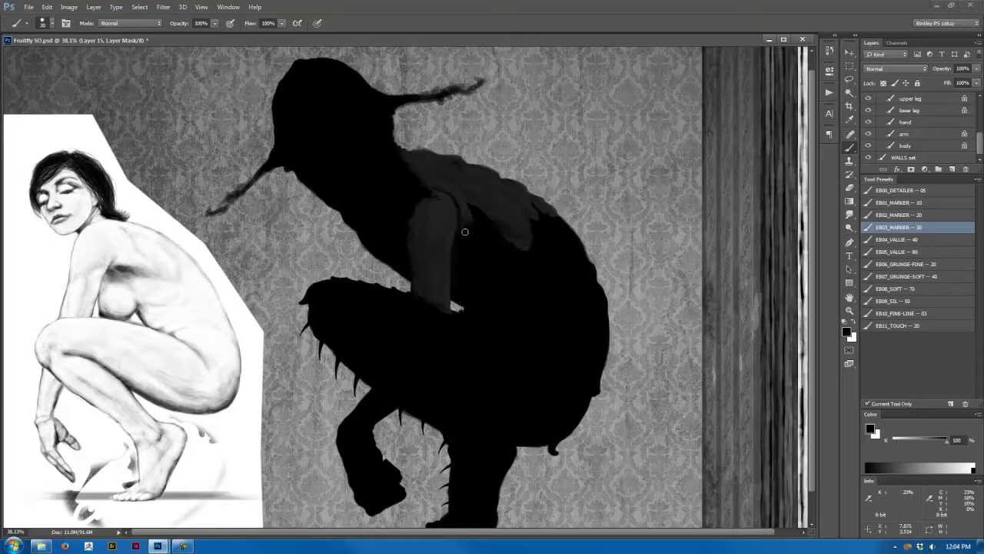
{"action": "mouse_move", "coordinate": [461, 191]}
{"action": "left_mouse_down"}
{"action": "mouse_move", "coordinate": [472, 226]}
{"action": "mouse_move", "coordinate": [497, 245]}
{"action": "mouse_move", "coordinate": [481, 212]}
{"action": "mouse_move", "coordinate": [527, 229]}
{"action": "mouse_move", "coordinate": [522, 201]}
{"action": "mouse_move", "coordinate": [545, 235]}
{"action": "mouse_move", "coordinate": [532, 198]}
{"action": "mouse_move", "coordinate": [565, 237]}
{"action": "left_mouse_up"}
{"action": "mouse_move", "coordinate": [429, 184]}
{"action": "left_mouse_down"}
{"action": "mouse_move", "coordinate": [413, 180]}
{"action": "mouse_move", "coordinate": [411, 192]}
{"action": "mouse_move", "coordinate": [399, 154]}
{"action": "left_mouse_up"}
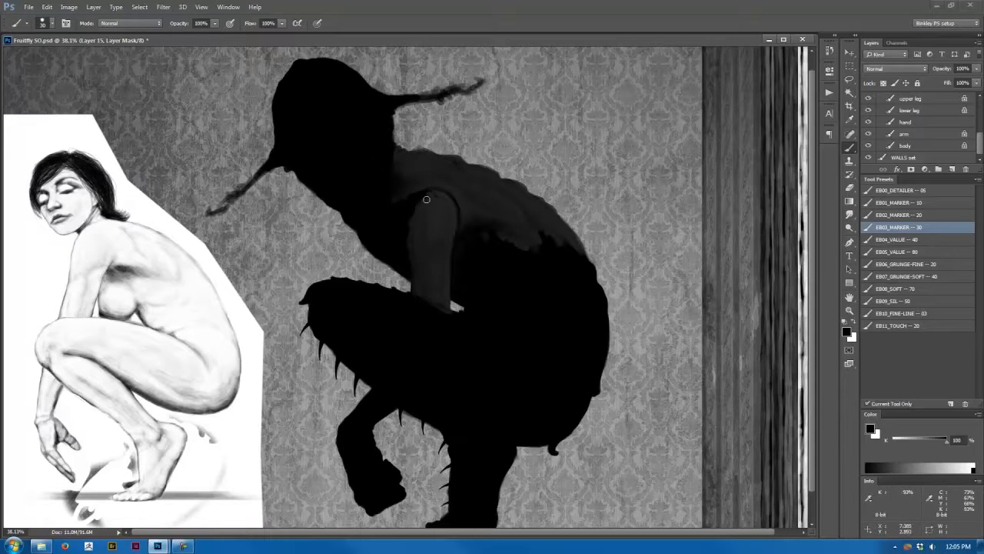
Mirror the canvas, continue masking Layer 15 in black around the shoulder and down the mid-back, and flip the canvas back
{"action": "key", "text": "ctrl+shift+h"}
{"action": "left_click_drag", "start_coordinate": [426, 203], "coordinate": [430, 215]}
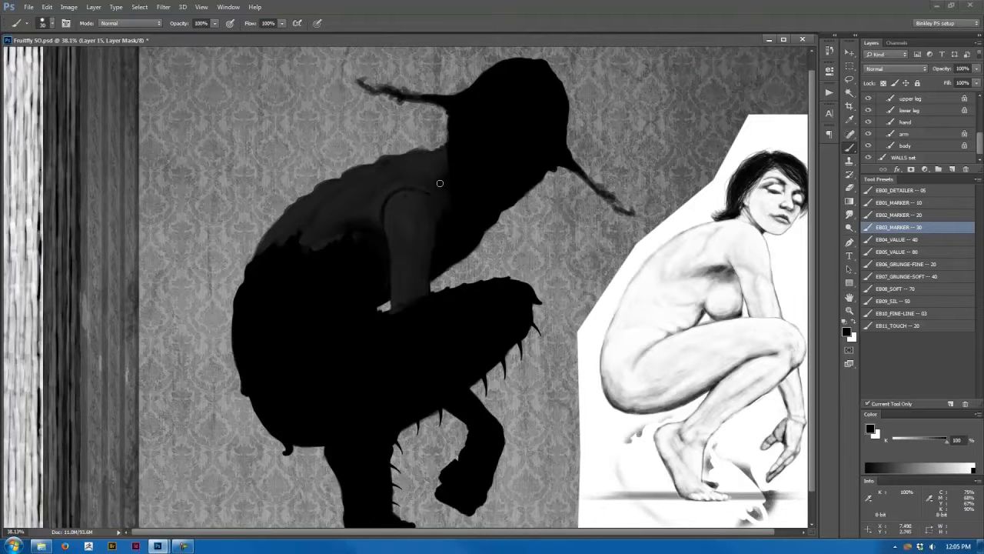
{"action": "mouse_move", "coordinate": [303, 247]}
{"action": "left_mouse_down"}
{"action": "mouse_move", "coordinate": [288, 252]}
{"action": "mouse_move", "coordinate": [294, 228]}
{"action": "mouse_move", "coordinate": [241, 285]}
{"action": "left_mouse_up"}
{"action": "key", "text": "ctrl+shift+h"}
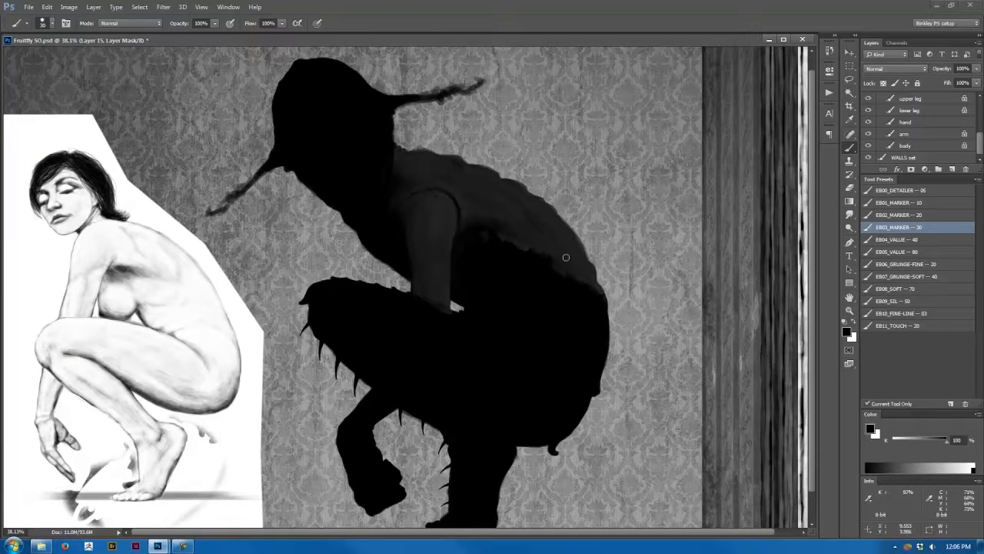
Mask Layer 15 in black over the creature's ribs and lower back on the mirrored canvas, and restore the canvas orientation
{"action": "key", "text": "ctrl+shift+h"}
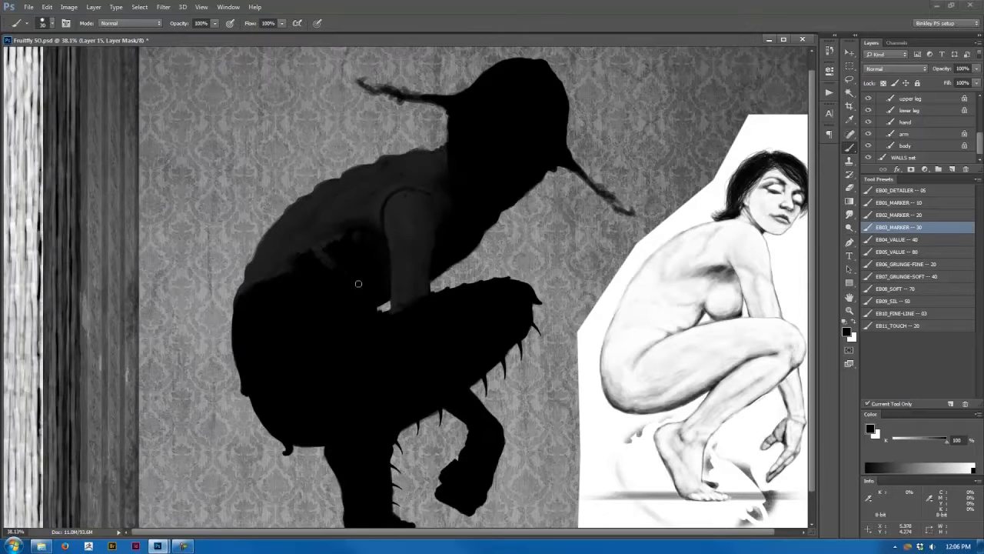
{"action": "mouse_move", "coordinate": [342, 253]}
{"action": "left_mouse_down"}
{"action": "mouse_move", "coordinate": [364, 240]}
{"action": "mouse_move", "coordinate": [305, 258]}
{"action": "mouse_move", "coordinate": [346, 276]}
{"action": "mouse_move", "coordinate": [321, 255]}
{"action": "mouse_move", "coordinate": [350, 283]}
{"action": "mouse_move", "coordinate": [351, 273]}
{"action": "mouse_move", "coordinate": [288, 259]}
{"action": "mouse_move", "coordinate": [330, 285]}
{"action": "mouse_move", "coordinate": [321, 290]}
{"action": "mouse_move", "coordinate": [297, 266]}
{"action": "mouse_move", "coordinate": [285, 280]}
{"action": "mouse_move", "coordinate": [329, 287]}
{"action": "mouse_move", "coordinate": [257, 286]}
{"action": "mouse_move", "coordinate": [276, 277]}
{"action": "mouse_move", "coordinate": [250, 283]}
{"action": "mouse_move", "coordinate": [234, 311]}
{"action": "left_mouse_up"}
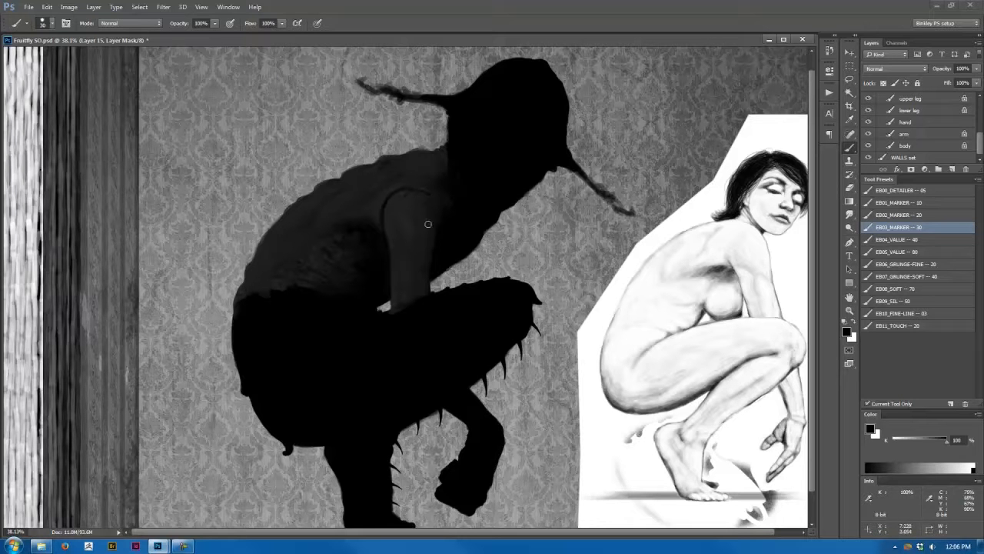
{"action": "left_click_drag", "start_coordinate": [242, 297], "coordinate": [233, 336]}
{"action": "key", "text": "ctrl+shift+h"}
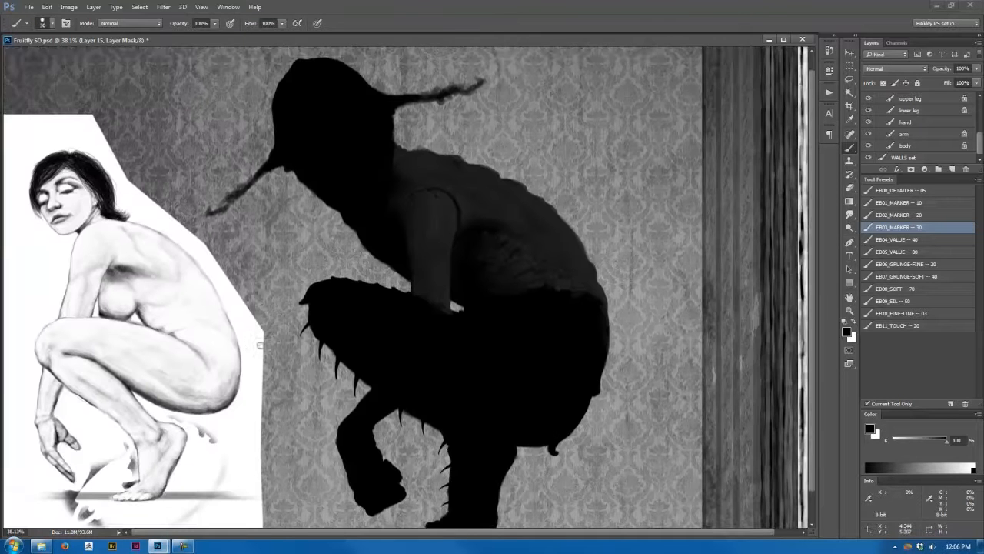
Refine the Layer 15 mask along the rear edge of the creature's hip and buttock with white and black strokes
{"action": "left_click_drag", "start_coordinate": [358, 367], "coordinate": [349, 358]}
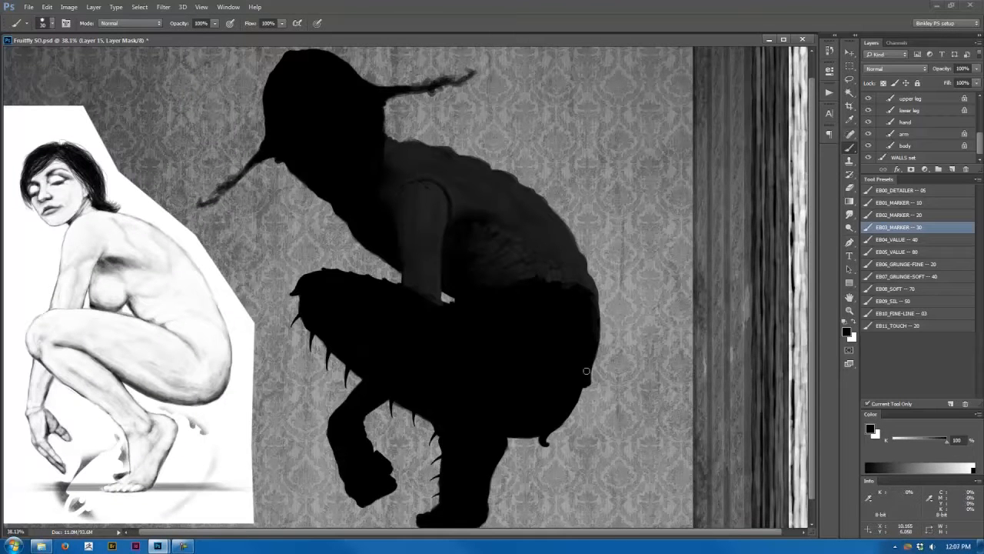
{"action": "key", "text": "x"}
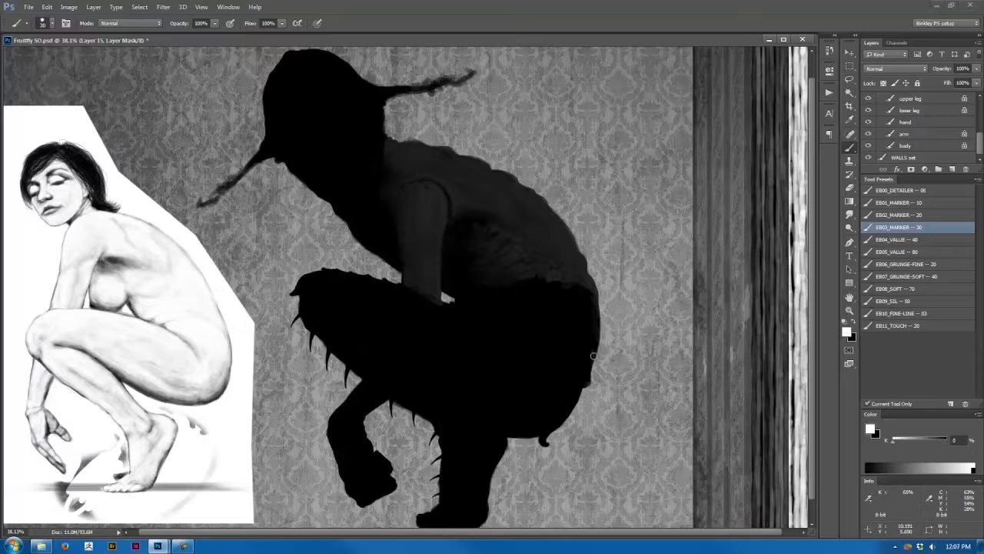
{"action": "key", "text": "x"}
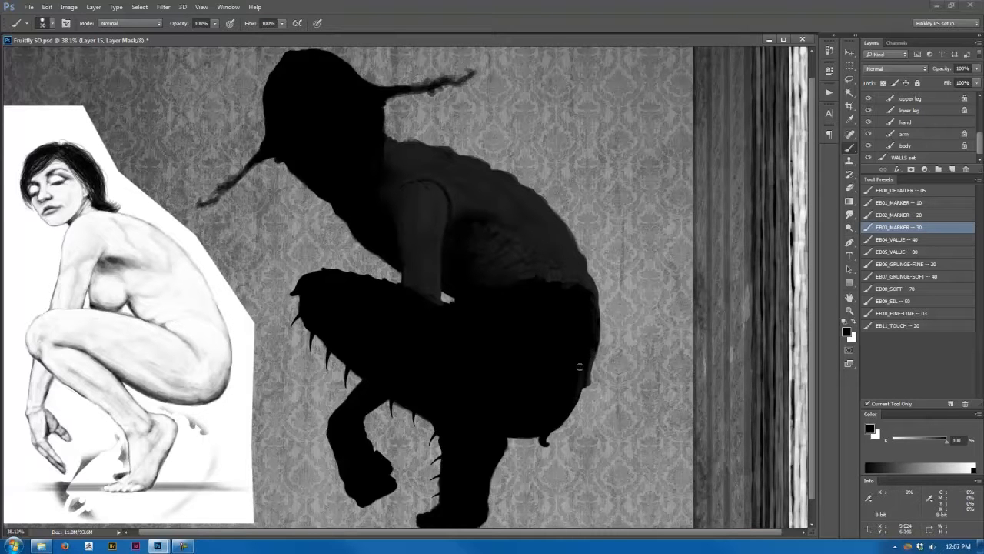
{"action": "mouse_move", "coordinate": [579, 367]}
{"action": "left_mouse_down"}
{"action": "mouse_move", "coordinate": [583, 384]}
{"action": "mouse_move", "coordinate": [551, 432]}
{"action": "mouse_move", "coordinate": [572, 383]}
{"action": "left_mouse_up"}
{"action": "mouse_move", "coordinate": [597, 308]}
{"action": "left_mouse_down"}
{"action": "mouse_move", "coordinate": [600, 345]}
{"action": "mouse_move", "coordinate": [582, 292]}
{"action": "mouse_move", "coordinate": [560, 286]}
{"action": "mouse_move", "coordinate": [587, 312]}
{"action": "left_mouse_up"}
{"action": "mouse_move", "coordinate": [588, 349]}
{"action": "left_mouse_down"}
{"action": "mouse_move", "coordinate": [597, 347]}
{"action": "mouse_move", "coordinate": [574, 345]}
{"action": "left_mouse_up"}
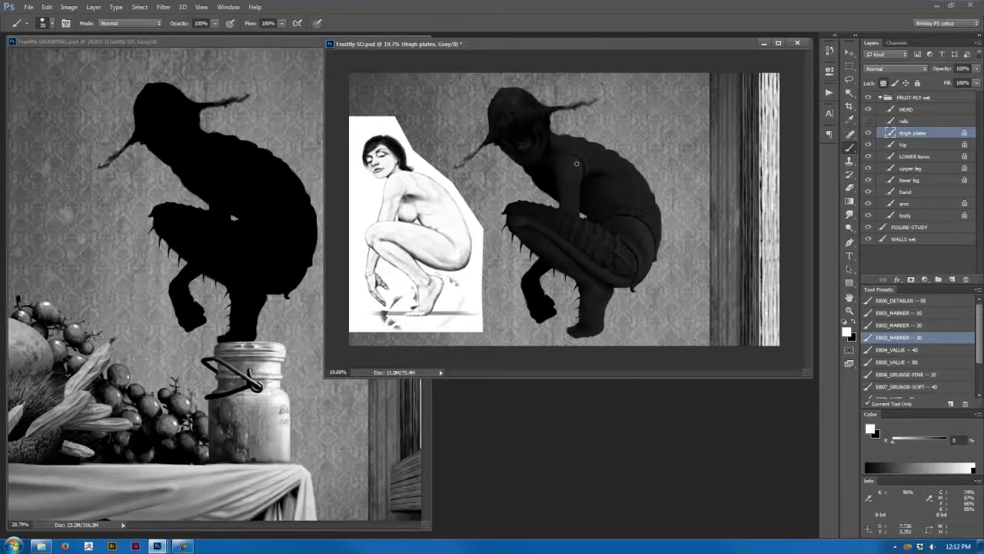
Brighten the image with a Levels adjustment layer at the top of the FRUIT-FLY set, with midtones at 1.88
{"action": "left_click", "coordinate": [913, 97]}
{"action": "left_click", "coordinate": [926, 280]}
{"action": "left_click", "coordinate": [909, 345]}
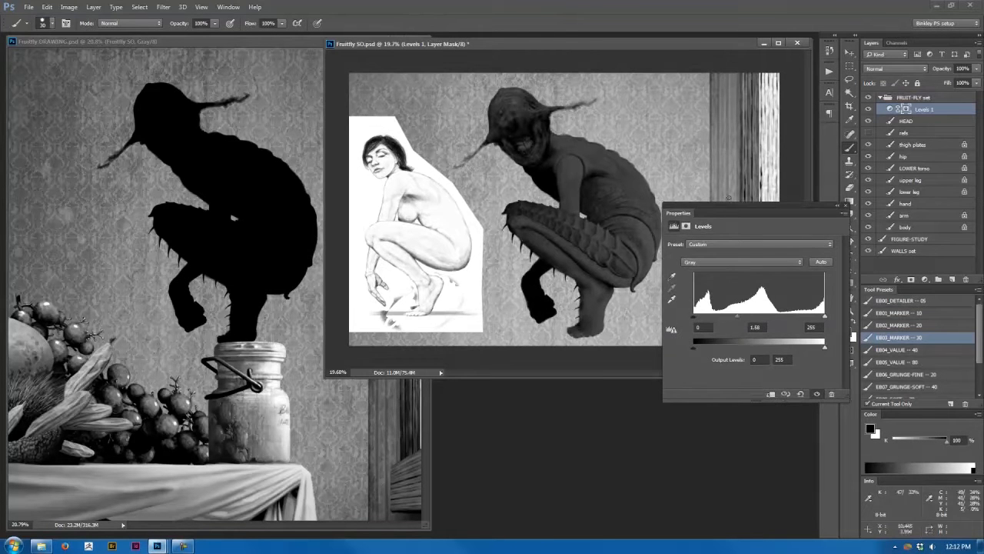
{"action": "left_click", "coordinate": [845, 205]}
Enlarge the Fruitfly SO.psd window, inspect the brightened creature's shading near and far, and undo the Levels adjustment
{"action": "left_click_drag", "start_coordinate": [324, 378], "coordinate": [293, 444]}
{"action": "mouse_move", "coordinate": [540, 282]}
{"action": "left_mouse_down"}
{"action": "mouse_move", "coordinate": [575, 284]}
{"action": "mouse_move", "coordinate": [554, 329]}
{"action": "mouse_move", "coordinate": [556, 287]}
{"action": "mouse_move", "coordinate": [576, 270]}
{"action": "mouse_move", "coordinate": [631, 288]}
{"action": "mouse_move", "coordinate": [553, 290]}
{"action": "mouse_move", "coordinate": [514, 308]}
{"action": "mouse_move", "coordinate": [539, 279]}
{"action": "left_mouse_up"}
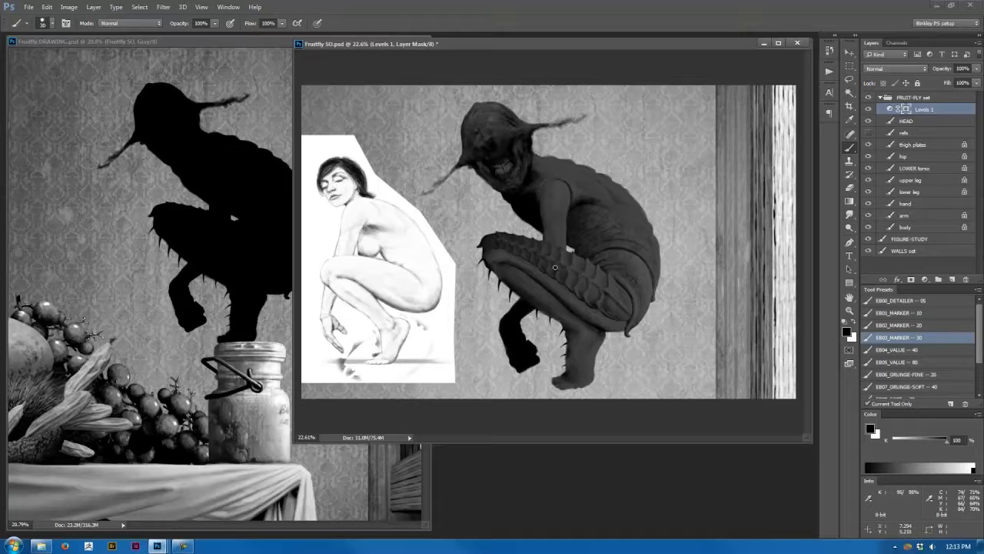
{"action": "scroll", "coordinate": [497, 283], "scroll_direction": "down", "scroll_amount": 1}
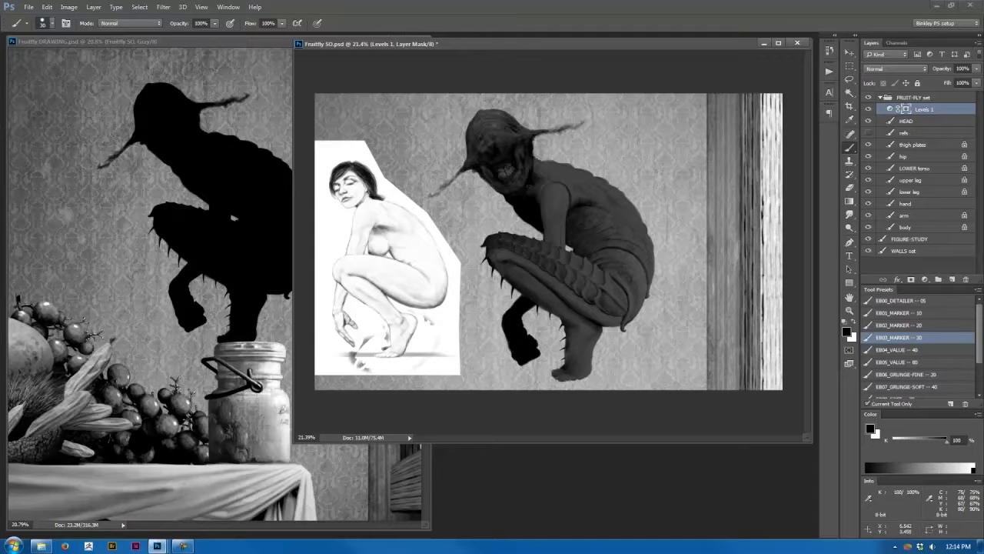
{"action": "scroll", "coordinate": [501, 177], "scroll_direction": "up", "scroll_amount": 4}
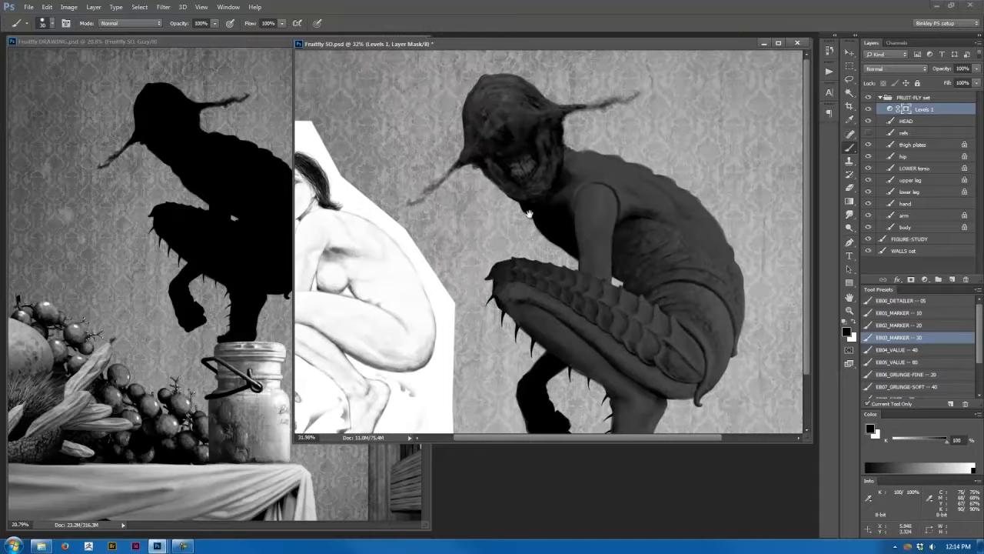
{"action": "scroll", "coordinate": [526, 217], "scroll_direction": "down", "scroll_amount": 5}
{"action": "scroll", "coordinate": [506, 193], "scroll_direction": "up", "scroll_amount": 2}
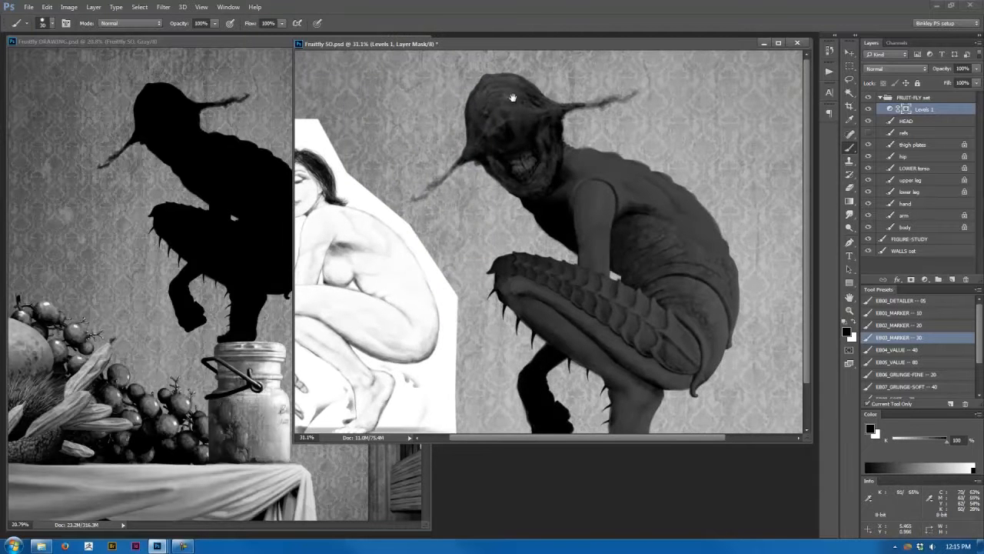
{"action": "scroll", "coordinate": [532, 232], "scroll_direction": "down", "scroll_amount": 3}
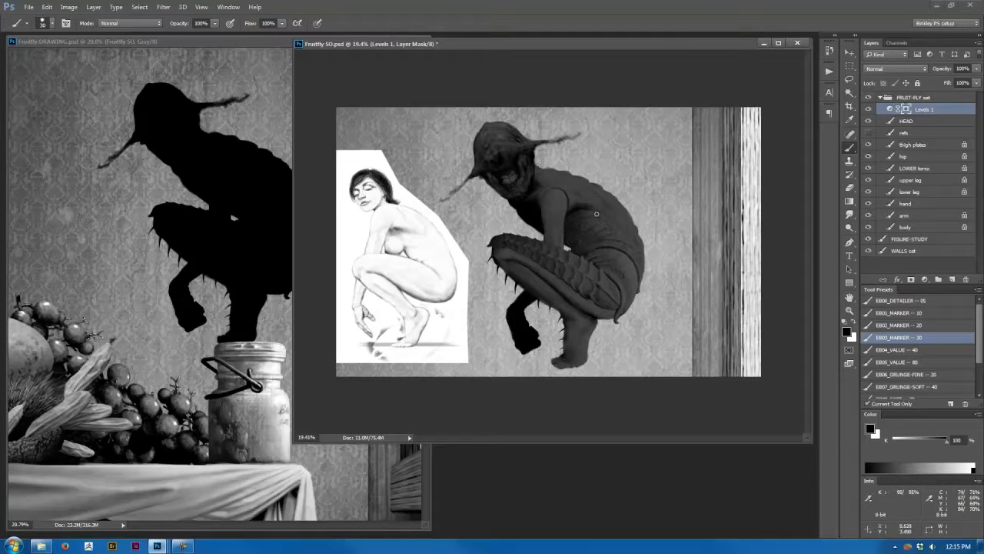
{"action": "key", "text": "ctrl+z"}
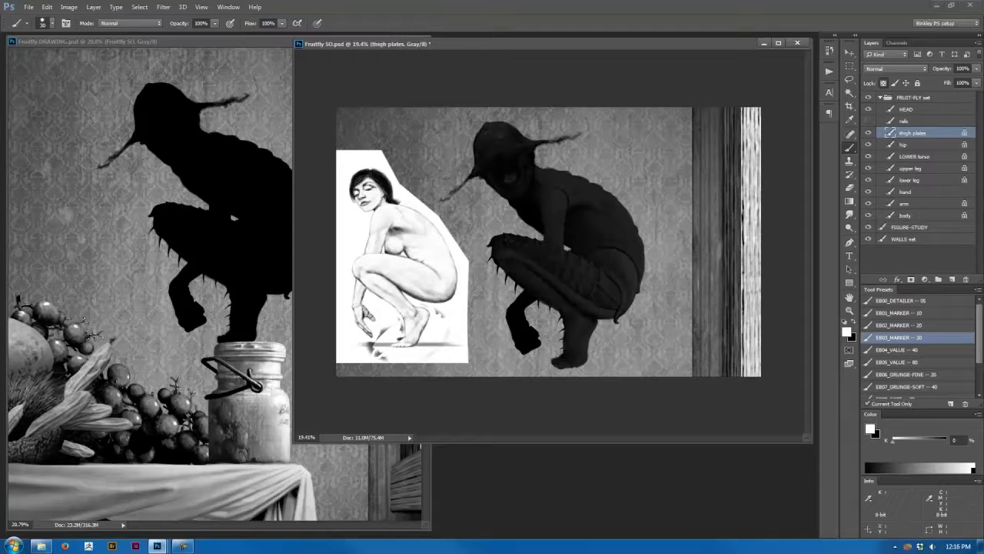
Hide the FIGURE-STUDY and WALLS set layers and save Fruitfly SO.psd to update the linked creature in Fruitfly DRAWING.psd
{"action": "left_click", "coordinate": [198, 43]}
{"action": "scroll", "coordinate": [193, 210], "scroll_direction": "down", "scroll_amount": 1}
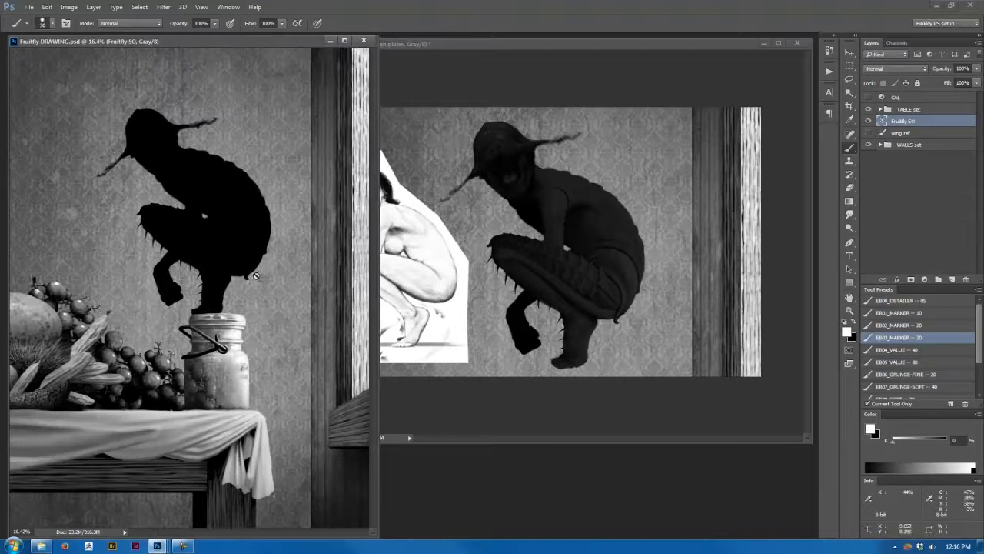
{"action": "left_click", "coordinate": [499, 44]}
{"action": "left_click", "coordinate": [869, 227]}
{"action": "left_click", "coordinate": [868, 239]}
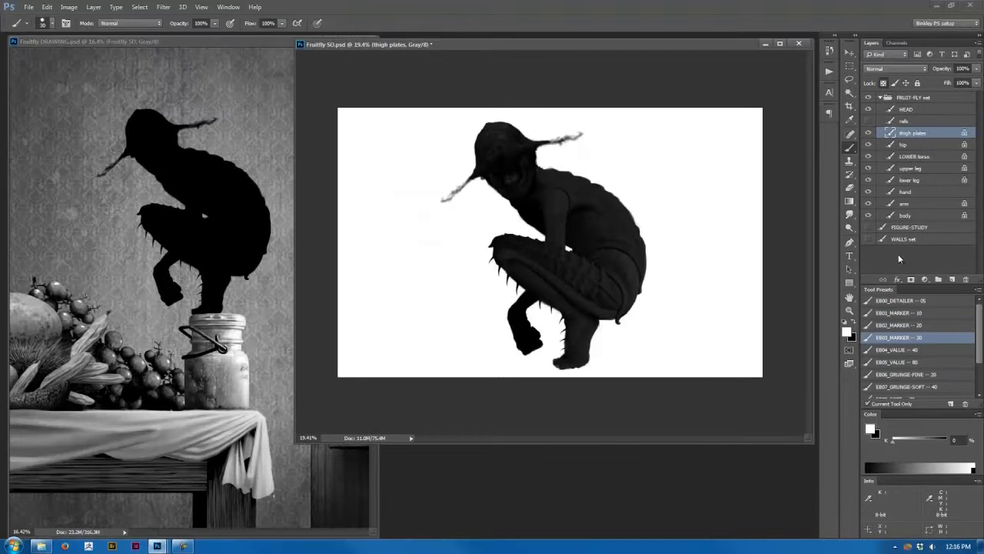
{"action": "key", "text": "ctrl+s"}
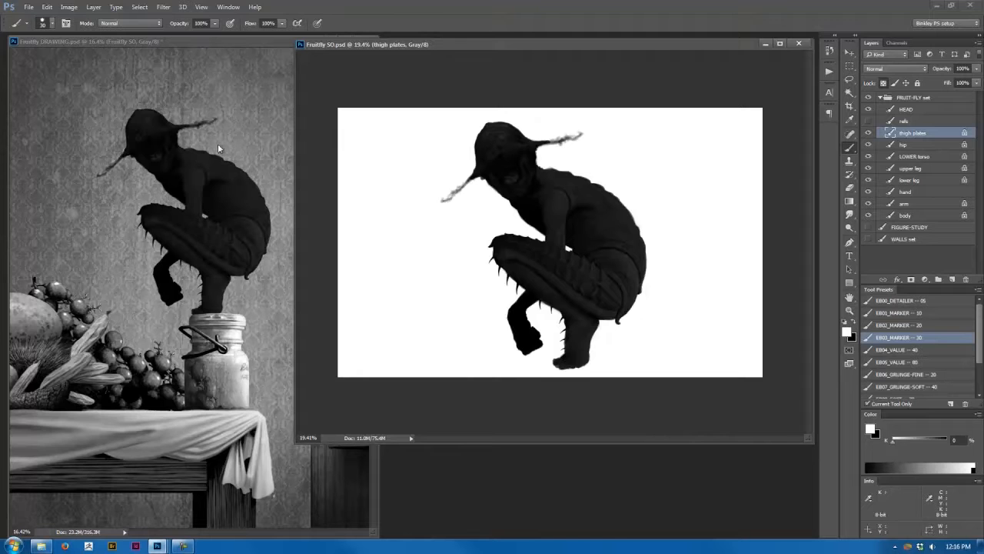
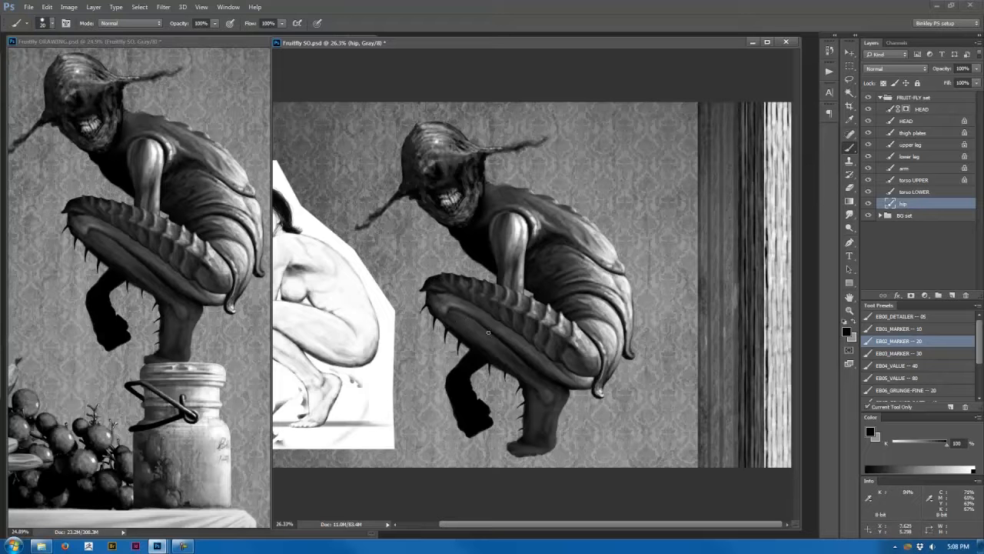
Add a new layer clipped to the lower leg layer, and ready the EB03_MARKER -- 30 brush with 41% grey
{"action": "scroll", "coordinate": [511, 368], "scroll_direction": "up", "scroll_amount": 3}
{"action": "left_click_drag", "start_coordinate": [510, 367], "coordinate": [569, 385]}
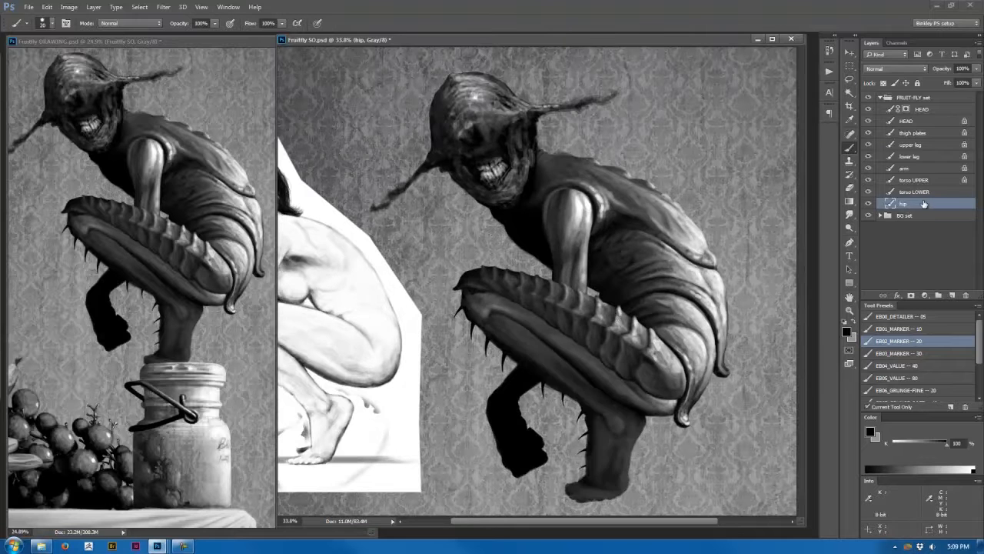
{"action": "left_click", "coordinate": [913, 157]}
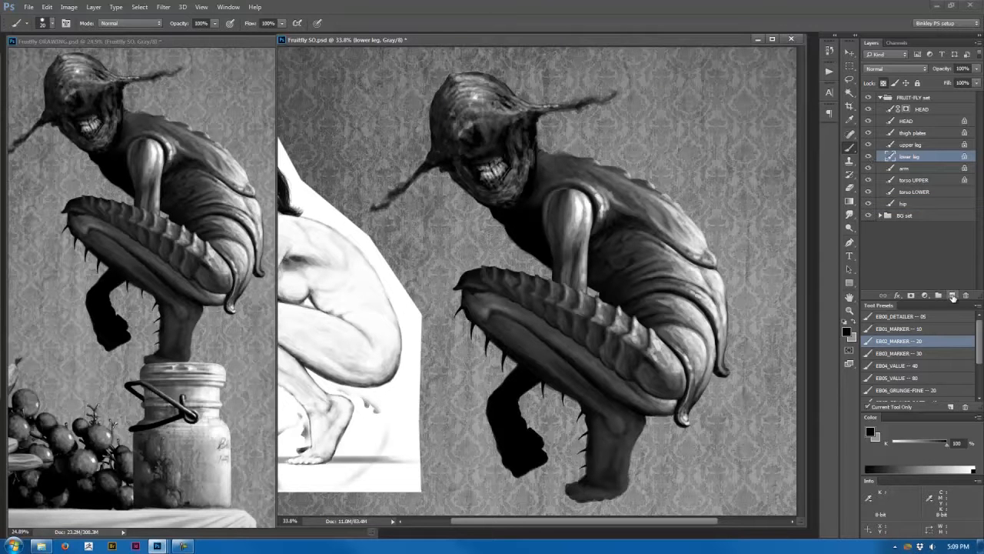
{"action": "left_click", "coordinate": [953, 295]}
{"action": "left_click", "coordinate": [923, 162], "text": "alt"}
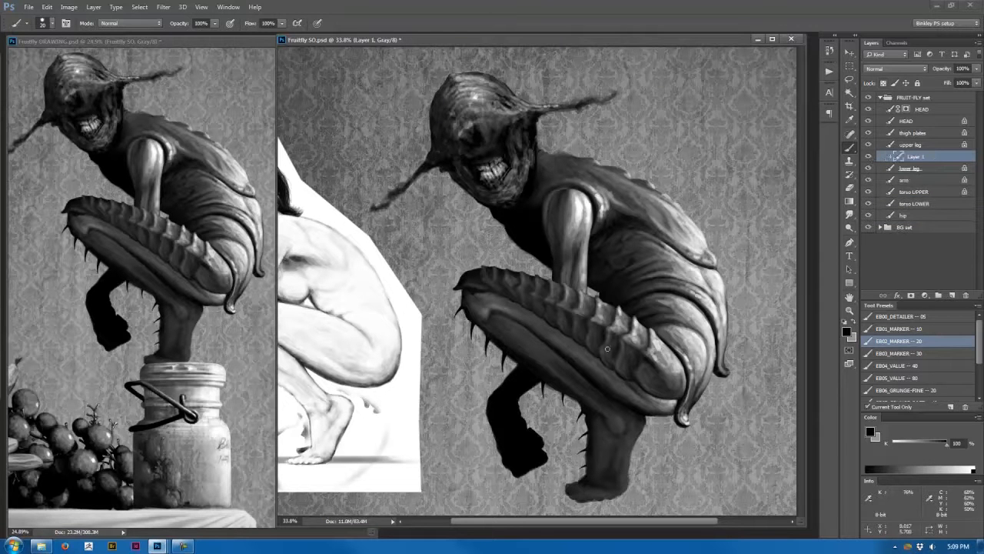
{"action": "left_click", "coordinate": [915, 444]}
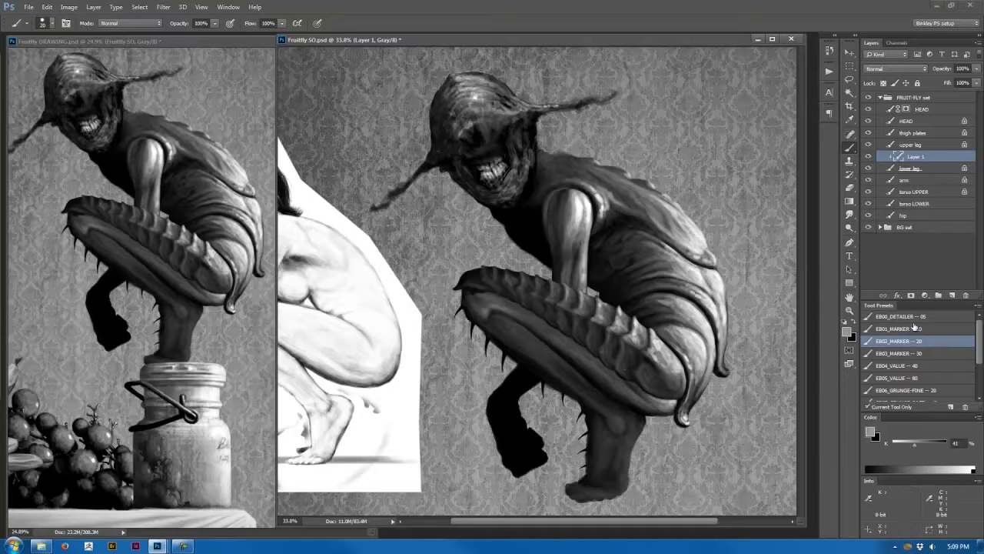
{"action": "left_click", "coordinate": [906, 355]}
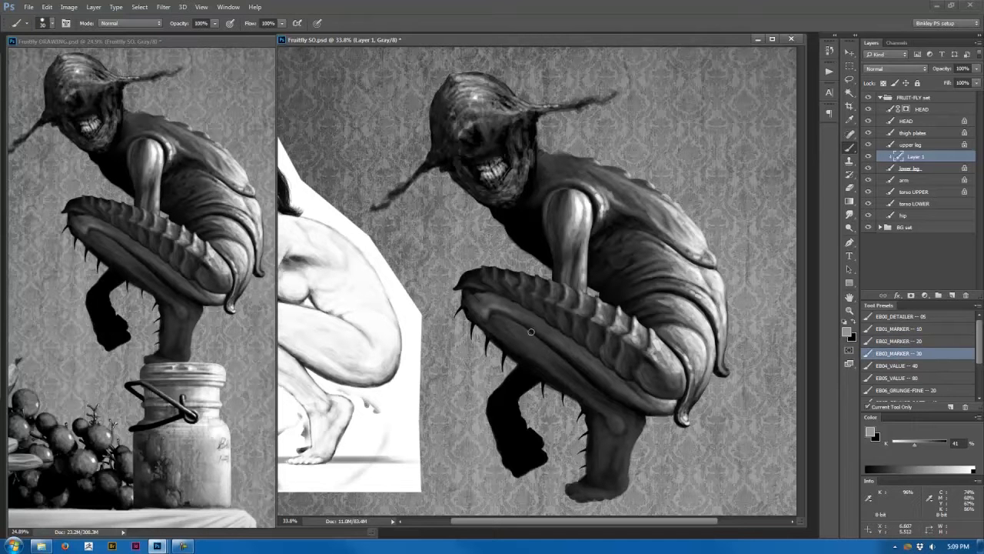
Paint 41% grey highlights on Layer 1 along the creature's shin, ankle and foot
{"action": "left_click_drag", "start_coordinate": [531, 331], "coordinate": [555, 355]}
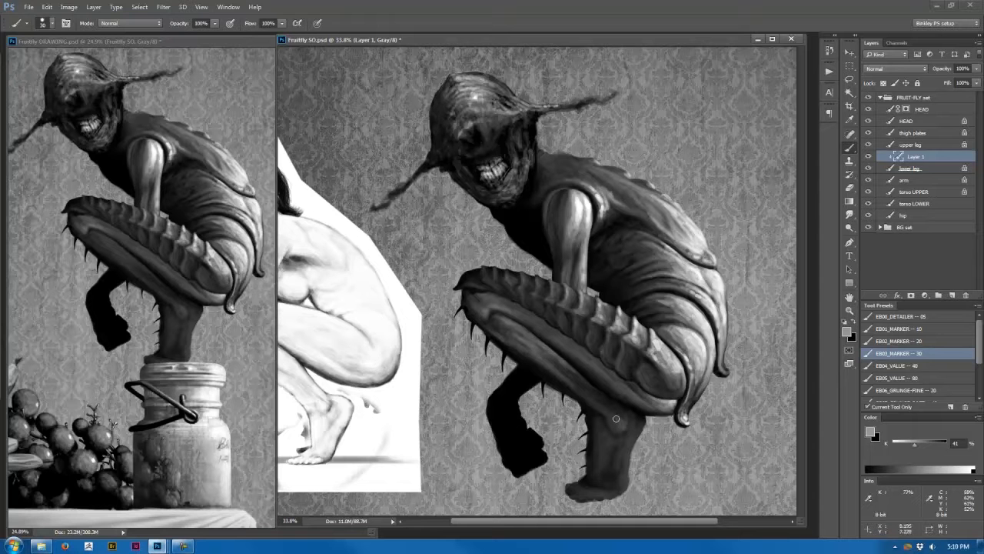
{"action": "left_click_drag", "start_coordinate": [616, 418], "coordinate": [617, 411]}
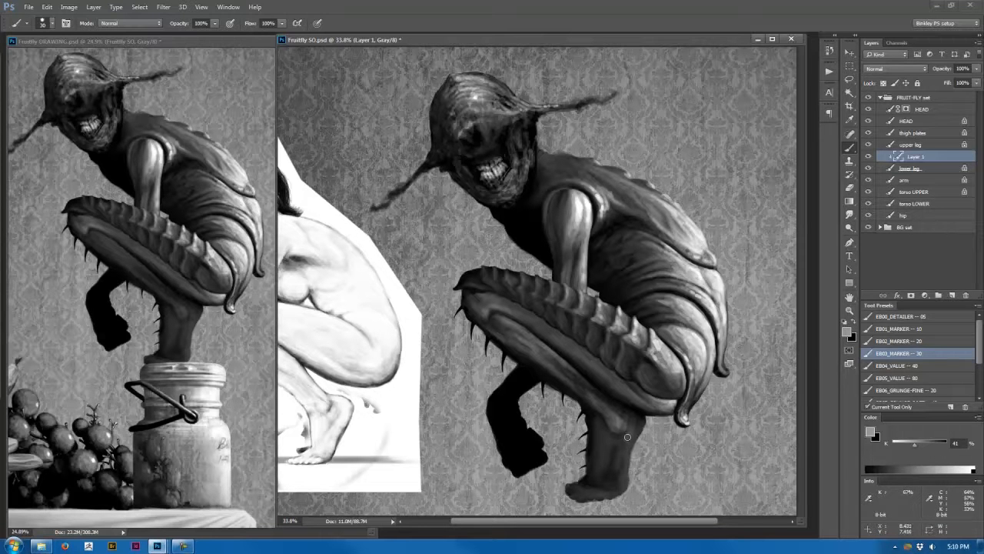
{"action": "left_click_drag", "start_coordinate": [635, 431], "coordinate": [608, 471]}
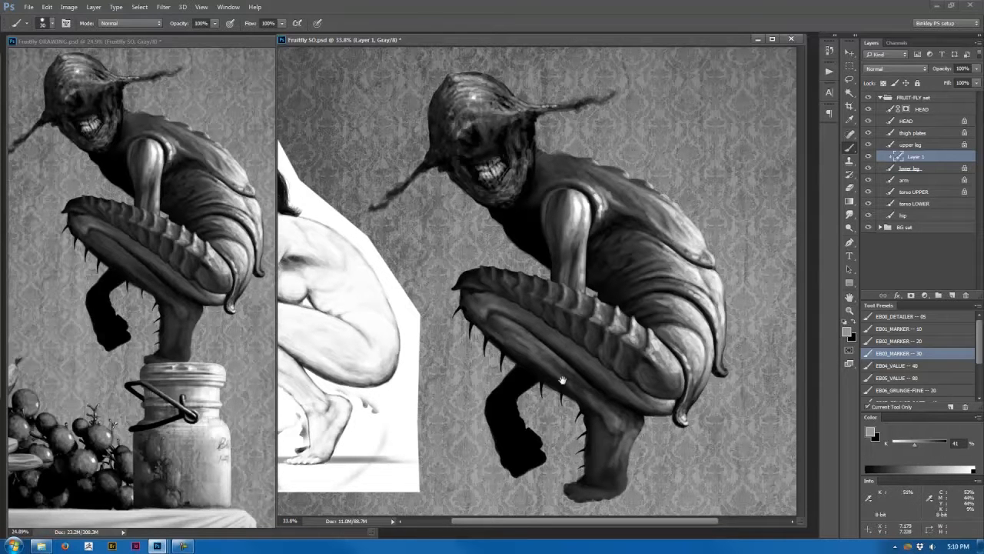
{"action": "left_click_drag", "start_coordinate": [622, 455], "coordinate": [618, 482]}
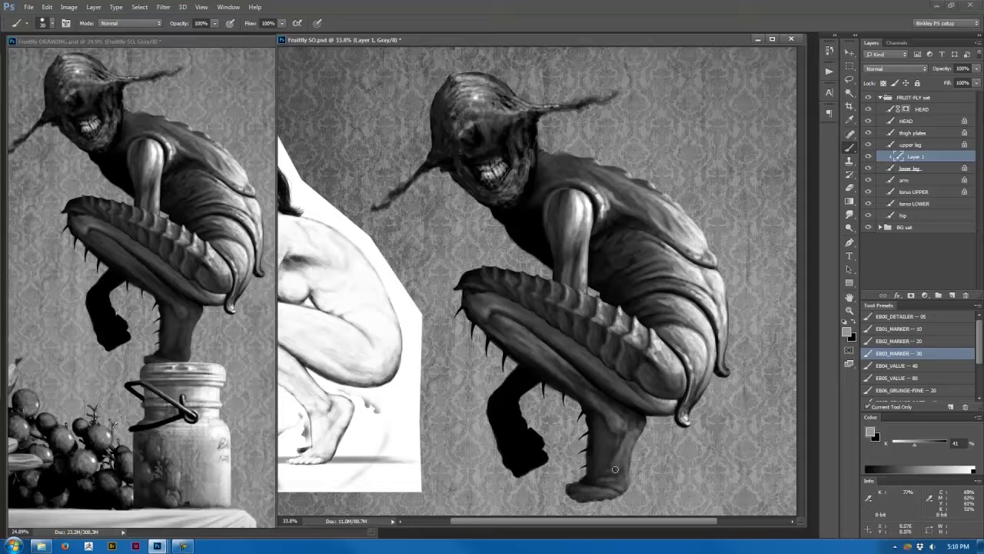
{"action": "left_click_drag", "start_coordinate": [622, 430], "coordinate": [605, 459]}
{"action": "key", "text": "d"}
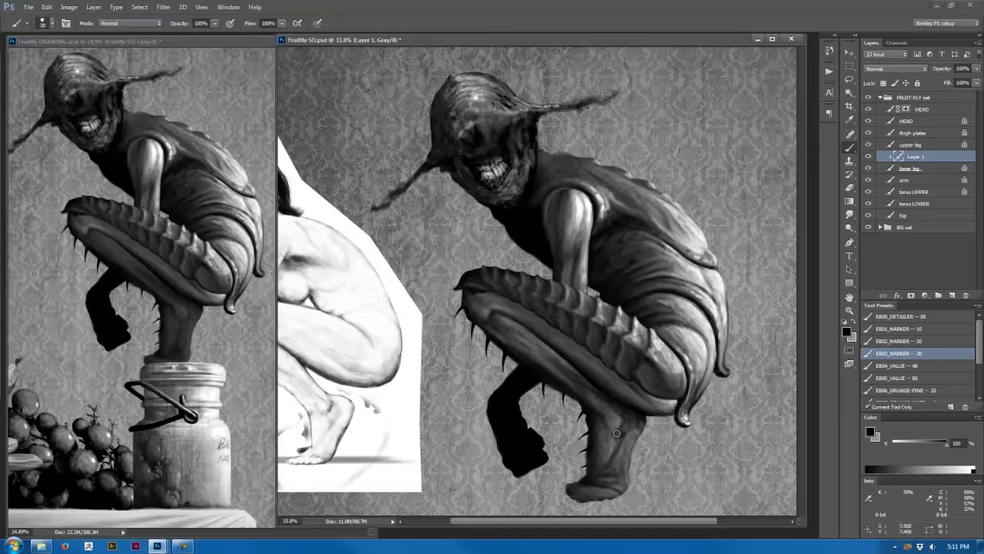
{"action": "key", "text": "x"}
Compare the legs with the figure reference, reselect Layer 1 and continue modelling the creature's knee, shin and ankle in grey
{"action": "left_click_drag", "start_coordinate": [354, 384], "coordinate": [543, 358]}
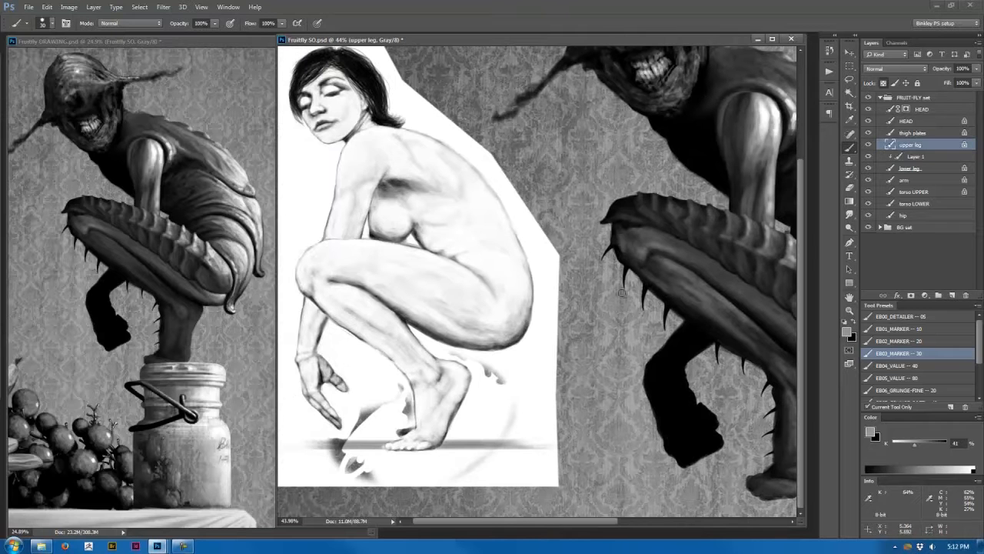
{"action": "key", "text": "alt+bracketleft"}
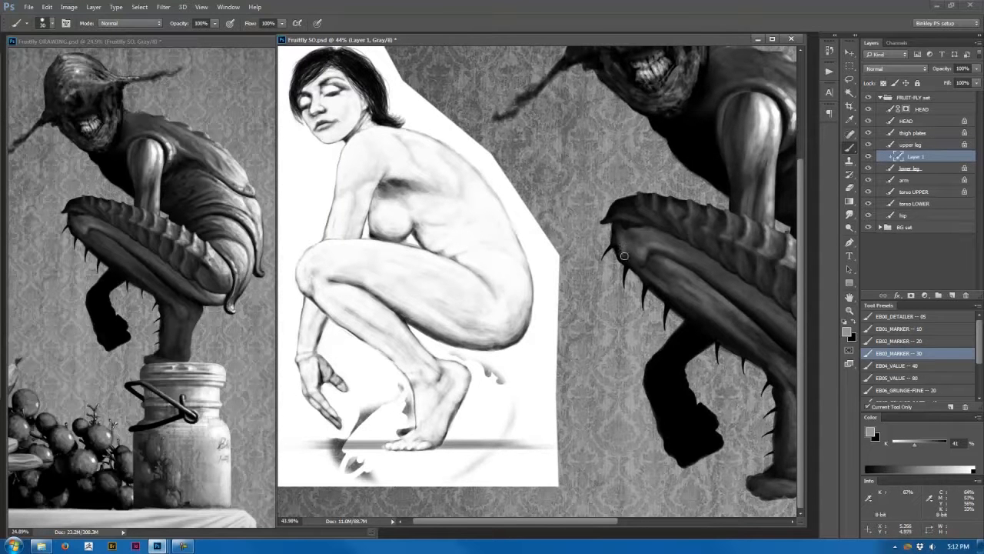
{"action": "mouse_move", "coordinate": [639, 363]}
{"action": "left_mouse_down"}
{"action": "mouse_move", "coordinate": [493, 338]}
{"action": "mouse_move", "coordinate": [526, 326]}
{"action": "mouse_move", "coordinate": [451, 208]}
{"action": "left_mouse_up"}
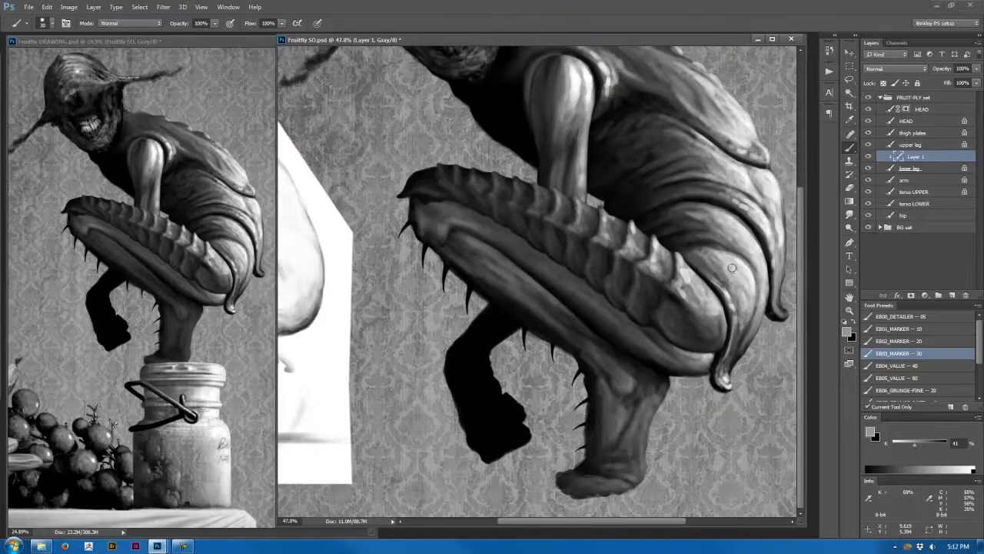
{"action": "left_click_drag", "start_coordinate": [702, 279], "coordinate": [699, 304]}
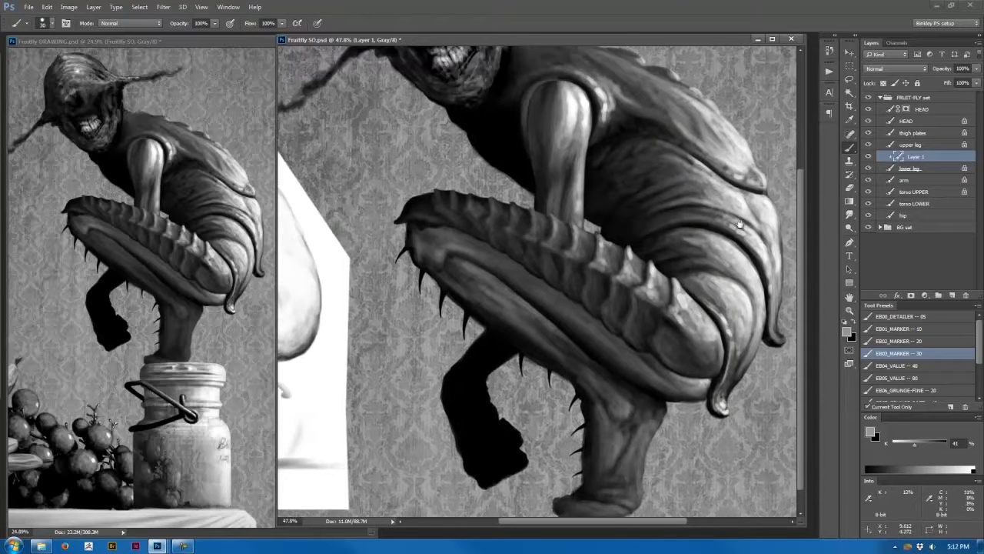
{"action": "left_click_drag", "start_coordinate": [545, 335], "coordinate": [538, 310]}
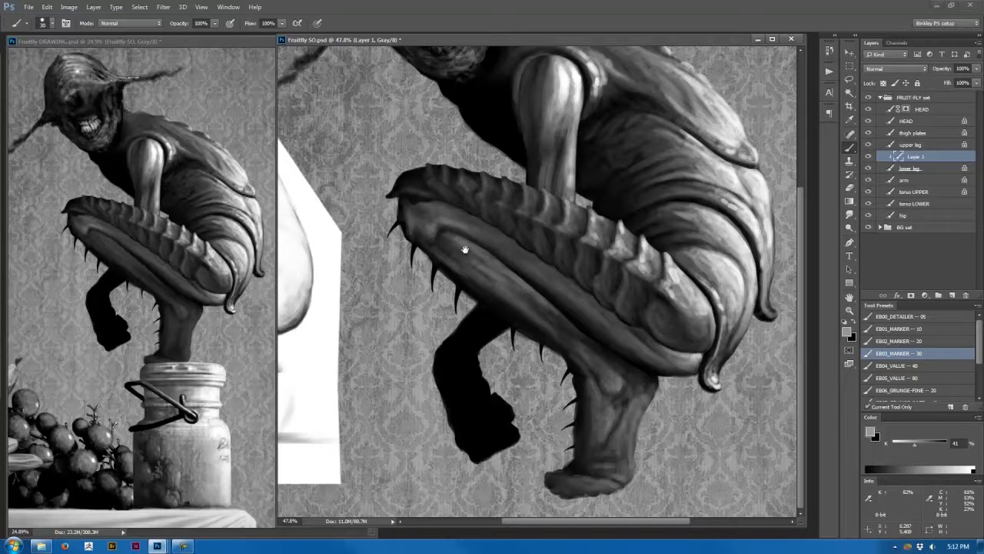
{"action": "left_click_drag", "start_coordinate": [572, 403], "coordinate": [574, 403]}
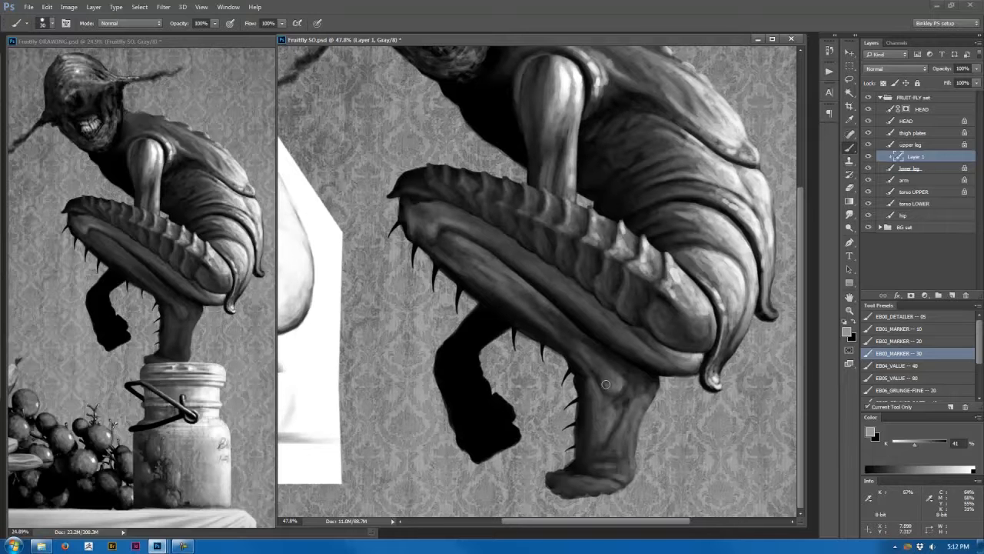
Add a second layer clipped above Layer 1 for the lower leg, and set the painting colour to white (0% K)
{"action": "left_click", "coordinate": [952, 295]}
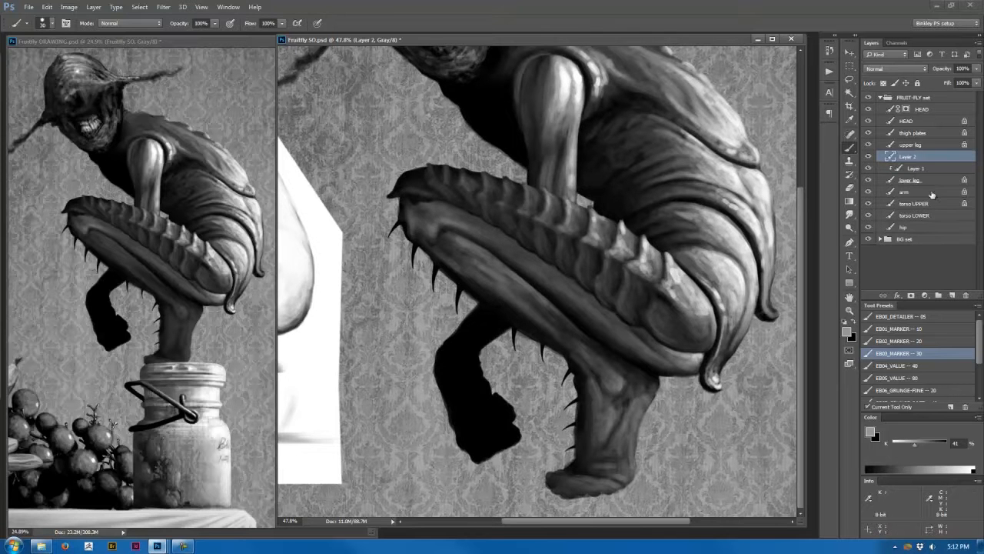
{"action": "left_click", "coordinate": [922, 160], "text": "alt"}
{"action": "key", "text": "x"}
{"action": "left_click_drag", "start_coordinate": [947, 444], "coordinate": [886, 444]}
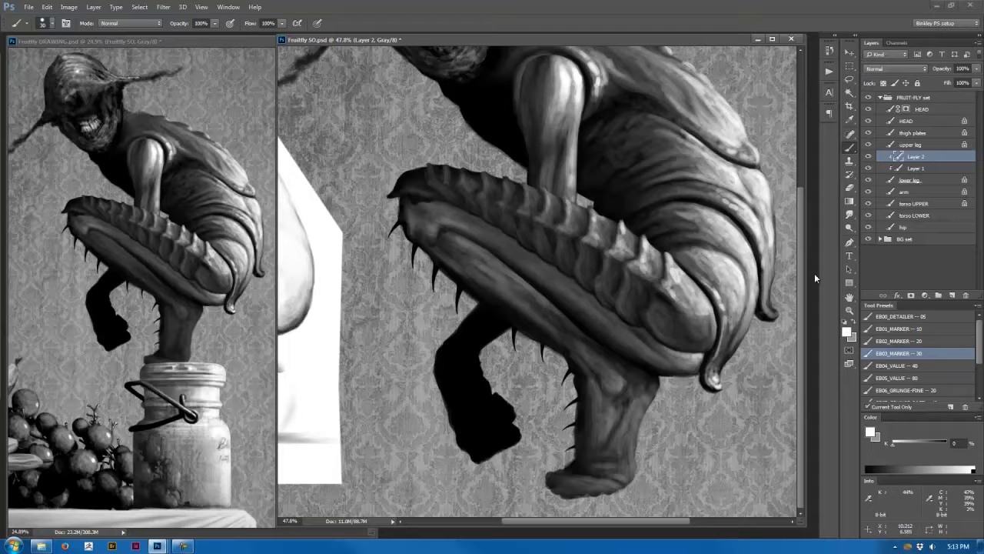
Move the figure study in the BG set closer to the creature's legs as a reference, and reselect Layer 2
{"action": "key", "text": "ctrl+0"}
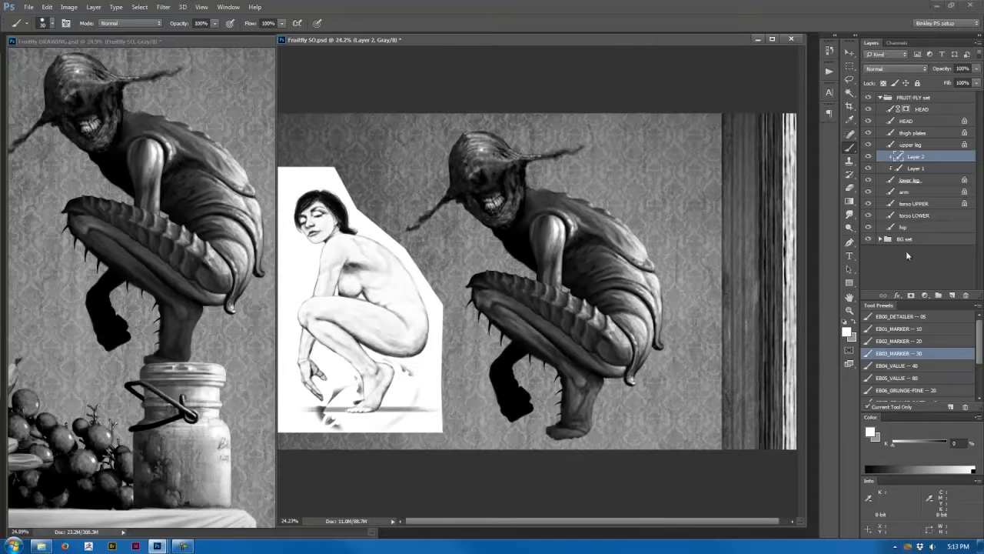
{"action": "left_click", "coordinate": [880, 239]}
{"action": "left_click", "coordinate": [918, 263]}
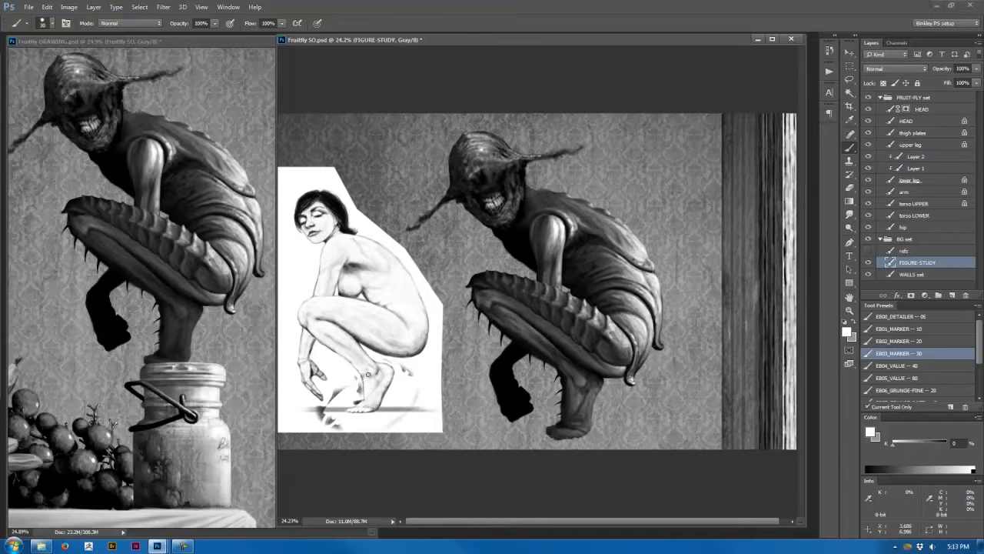
{"action": "left_click_drag", "start_coordinate": [339, 383], "coordinate": [414, 390]}
{"action": "left_click", "coordinate": [916, 157]}
{"action": "left_click_drag", "start_coordinate": [498, 357], "coordinate": [655, 380]}
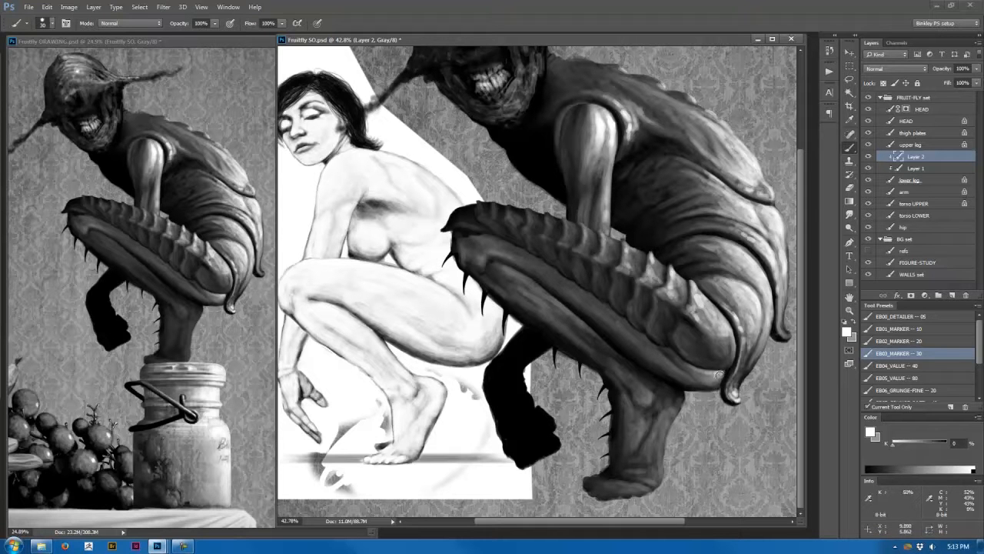
Paint white highlights on Layer 2 over the creature's ankle, heel and foot, reducing the brush to size 20 for the finer strokes
{"action": "mouse_move", "coordinate": [673, 422]}
{"action": "left_mouse_down"}
{"action": "mouse_move", "coordinate": [657, 432]}
{"action": "mouse_move", "coordinate": [669, 428]}
{"action": "mouse_move", "coordinate": [662, 437]}
{"action": "mouse_move", "coordinate": [669, 409]}
{"action": "mouse_move", "coordinate": [666, 428]}
{"action": "mouse_move", "coordinate": [649, 398]}
{"action": "mouse_move", "coordinate": [662, 429]}
{"action": "mouse_move", "coordinate": [658, 471]}
{"action": "mouse_move", "coordinate": [635, 476]}
{"action": "mouse_move", "coordinate": [655, 461]}
{"action": "mouse_move", "coordinate": [663, 418]}
{"action": "mouse_move", "coordinate": [654, 467]}
{"action": "left_mouse_up"}
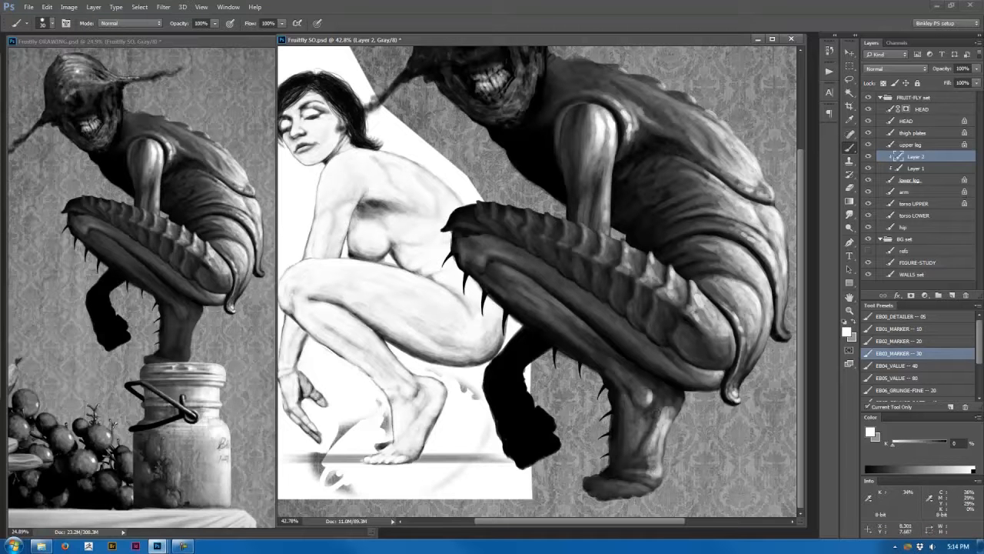
{"action": "left_click_drag", "start_coordinate": [656, 413], "coordinate": [643, 438]}
{"action": "key", "text": "["}
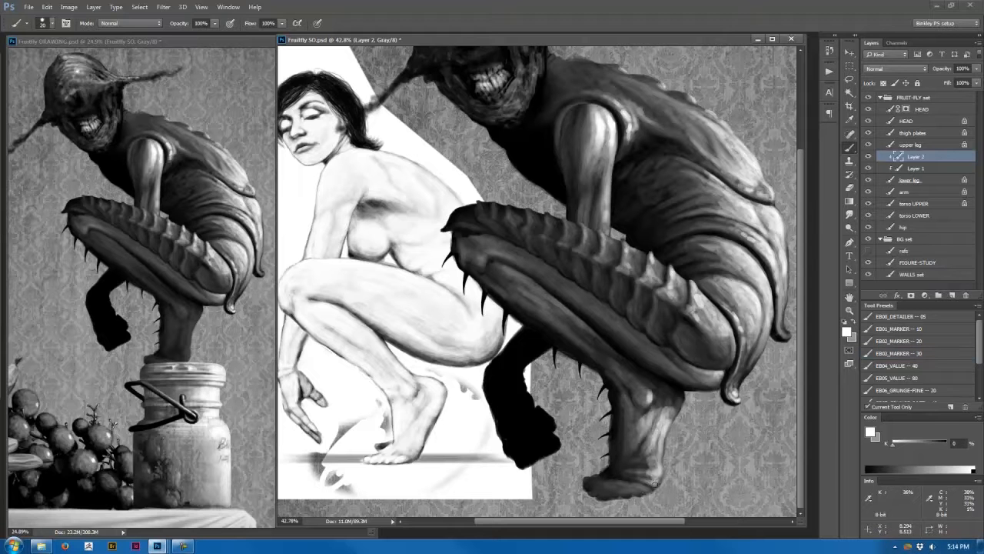
{"action": "left_click_drag", "start_coordinate": [655, 484], "coordinate": [629, 489]}
{"action": "mouse_move", "coordinate": [656, 440]}
{"action": "left_mouse_down"}
{"action": "mouse_move", "coordinate": [651, 460]}
{"action": "mouse_move", "coordinate": [635, 465]}
{"action": "left_mouse_up"}
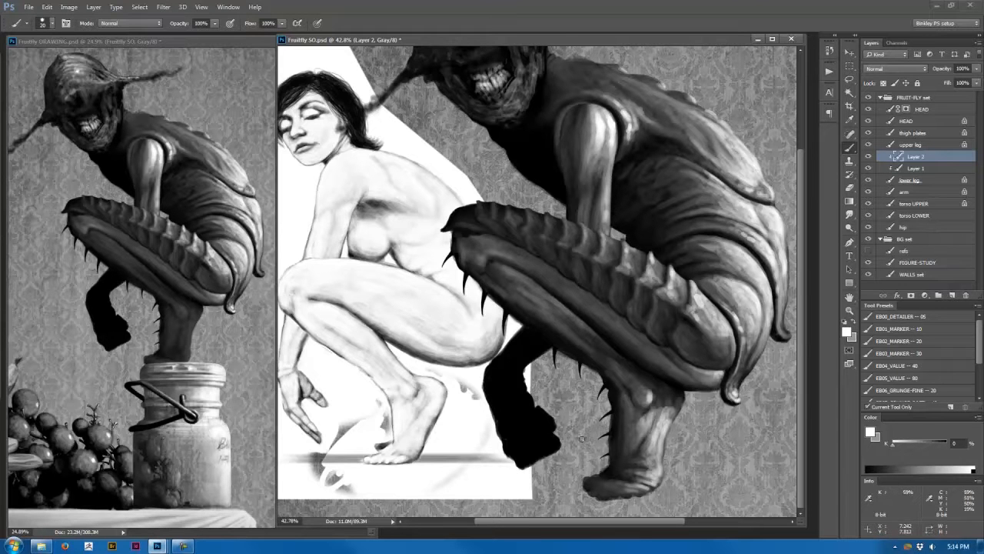
Hide the FIGURE-STUDY layer, and compare the leg with and without Layer 2 before lowering that layer's opacity
{"action": "scroll", "coordinate": [571, 432], "scroll_direction": "down", "scroll_amount": 2}
{"action": "left_click", "coordinate": [868, 263]}
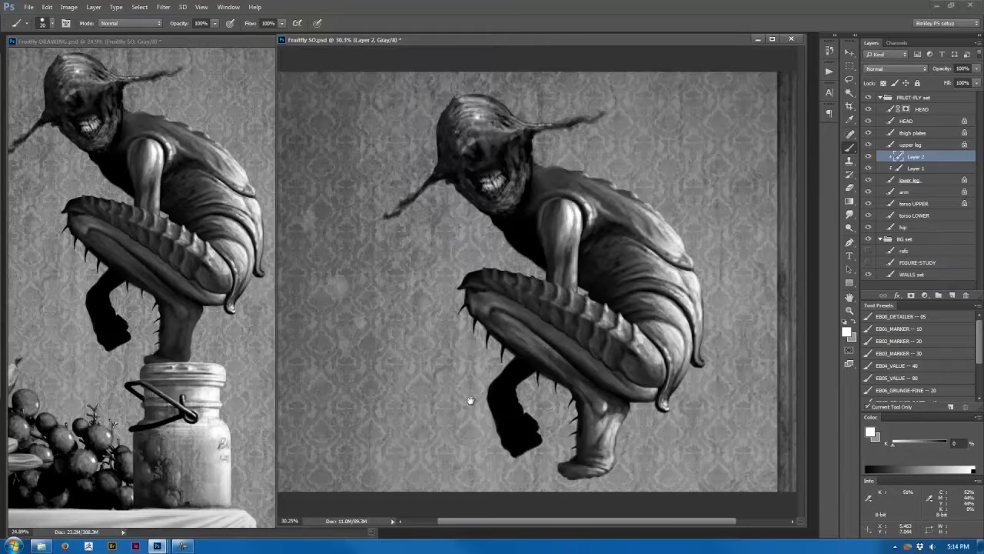
{"action": "left_click_drag", "start_coordinate": [471, 400], "coordinate": [413, 383]}
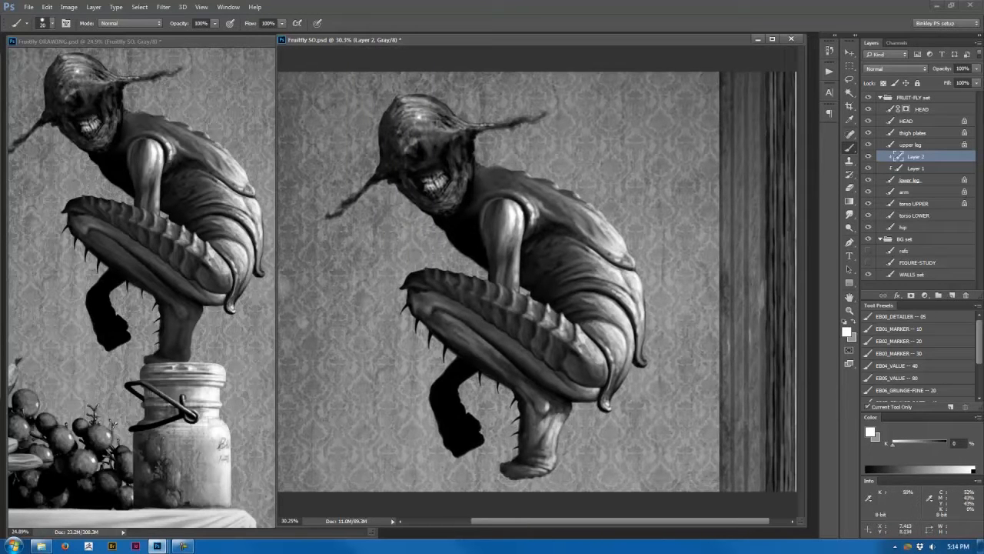
{"action": "left_click", "coordinate": [869, 157]}
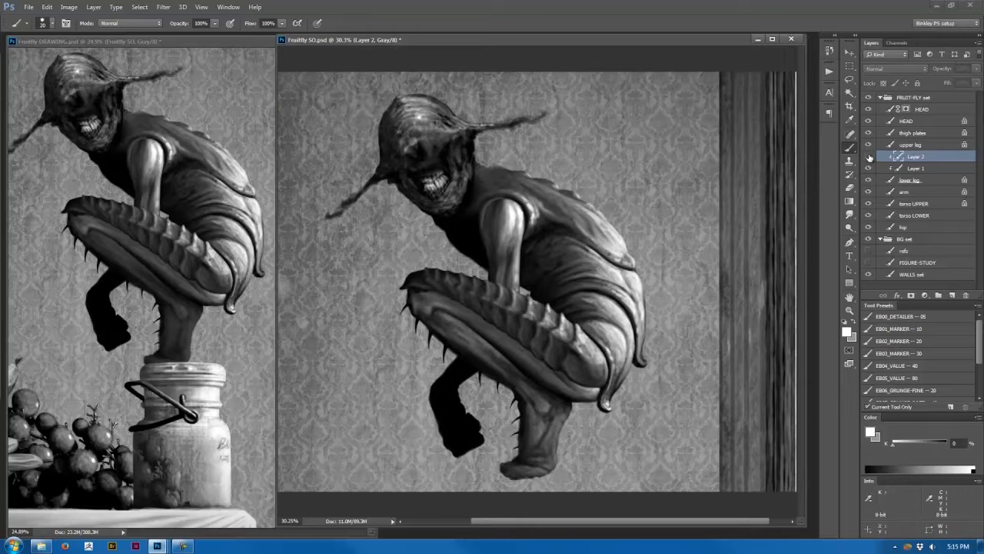
{"action": "left_click", "coordinate": [869, 157]}
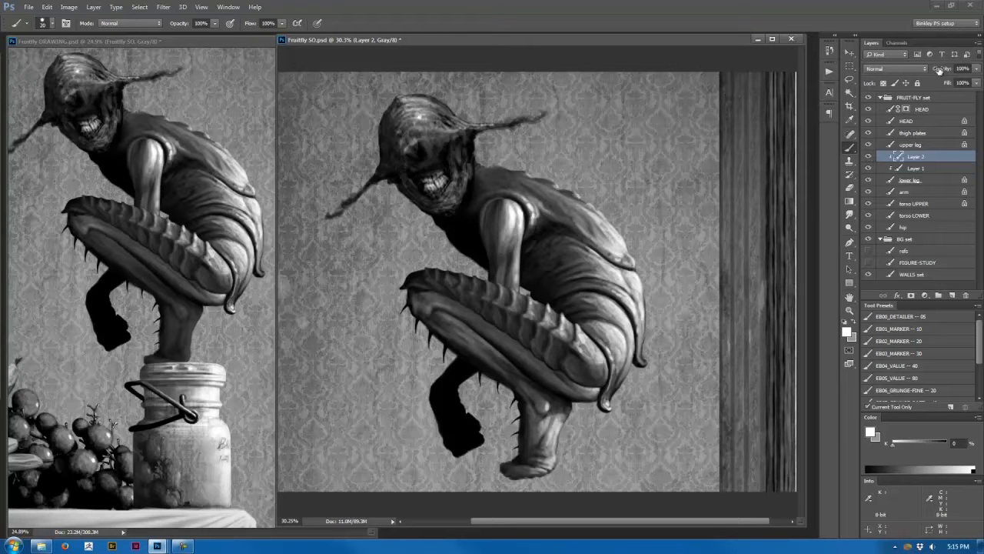
{"action": "left_click_drag", "start_coordinate": [942, 71], "coordinate": [924, 73]}
Add a third clipped layer for white highlights on the lower leg, and compare the leg with and without each shading layer
{"action": "left_click", "coordinate": [952, 295]}
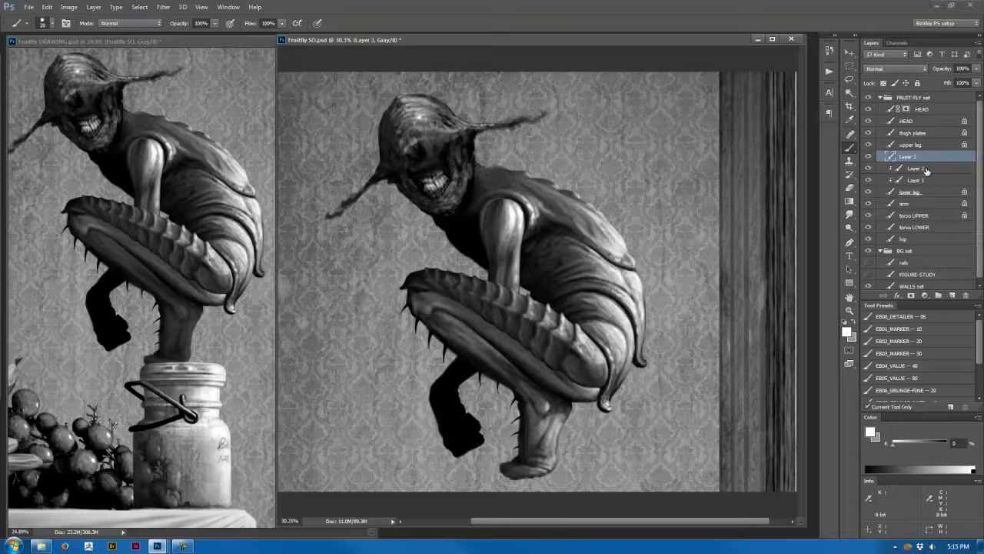
{"action": "key", "text": "ctrl+alt+g"}
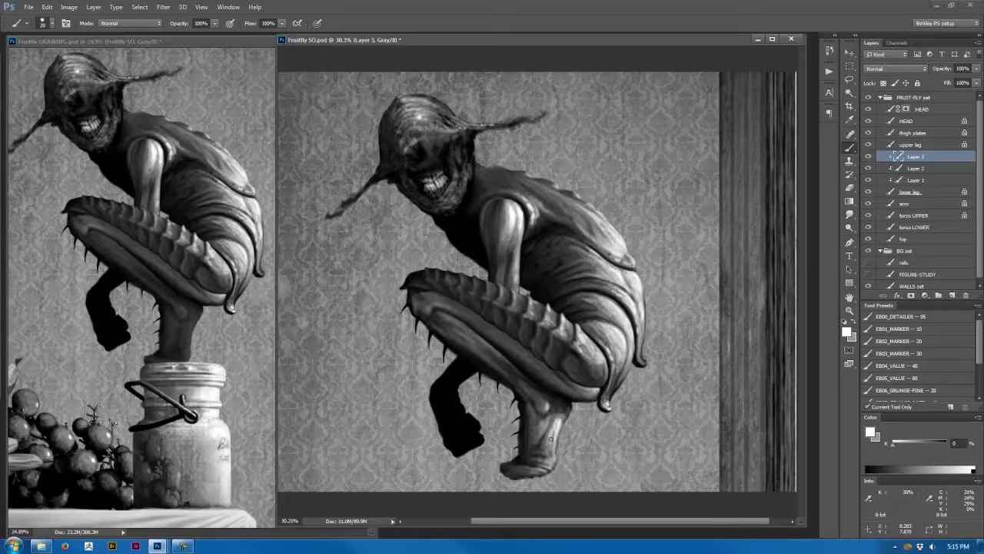
{"action": "left_click", "coordinate": [870, 157]}
{"action": "left_click", "coordinate": [870, 157]}
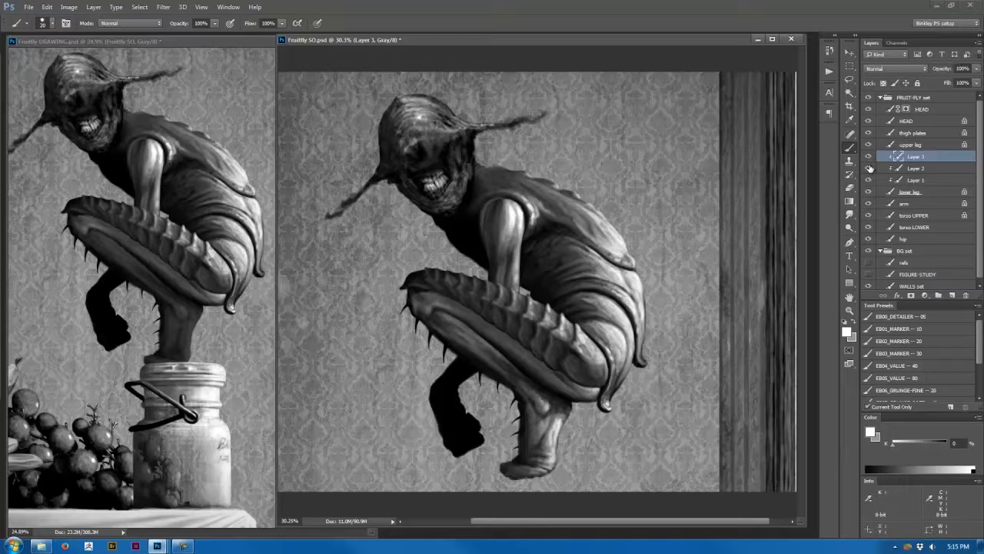
{"action": "left_click", "coordinate": [871, 169]}
{"action": "left_click", "coordinate": [871, 168]}
{"action": "left_click", "coordinate": [870, 180]}
{"action": "left_click", "coordinate": [870, 180]}
{"action": "left_click", "coordinate": [870, 180]}
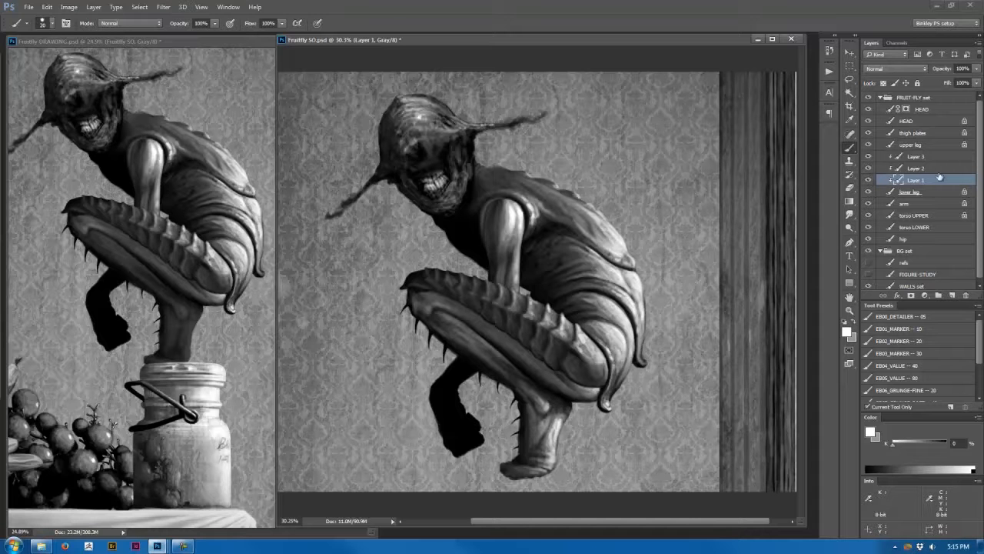
Merge Layer 3 down into Layer 2, and reduce Layer 1's opacity to 79%
{"action": "left_click", "coordinate": [935, 69]}
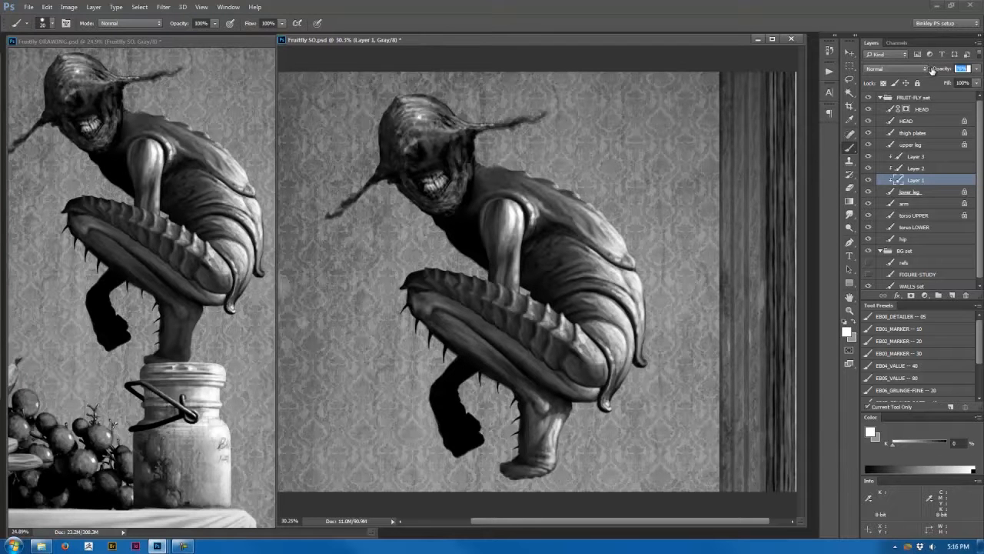
{"action": "left_click_drag", "start_coordinate": [934, 70], "coordinate": [932, 69]}
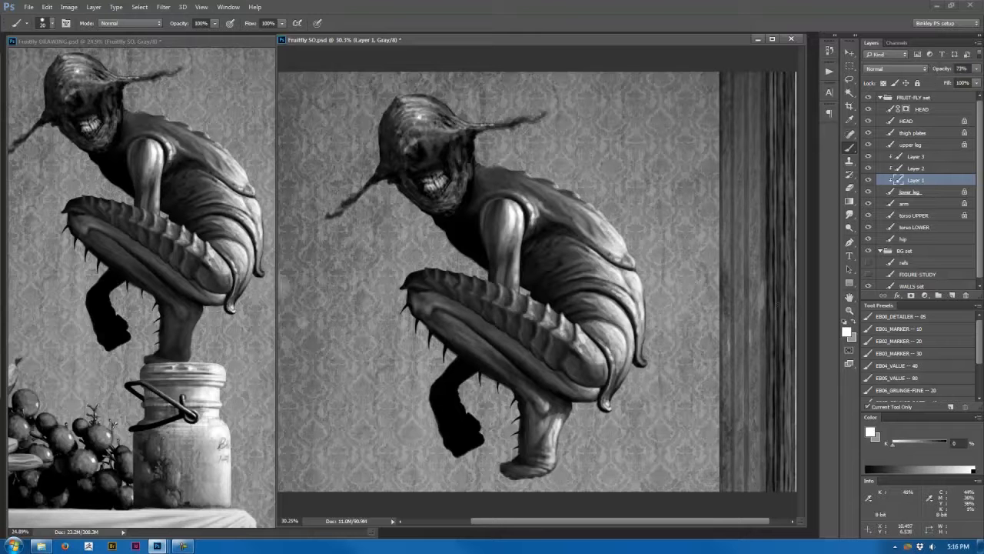
{"action": "left_click", "coordinate": [921, 158]}
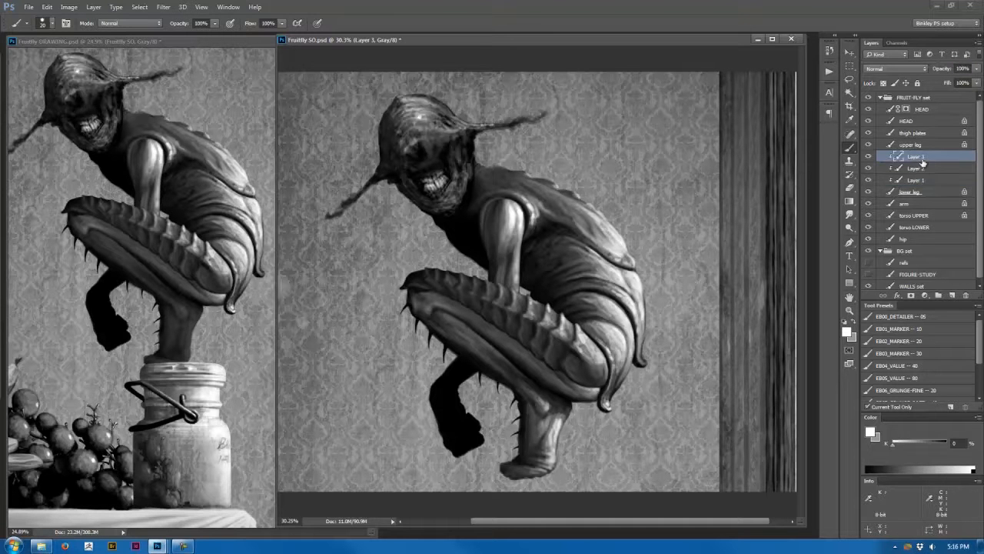
{"action": "key", "text": "ctrl+e"}
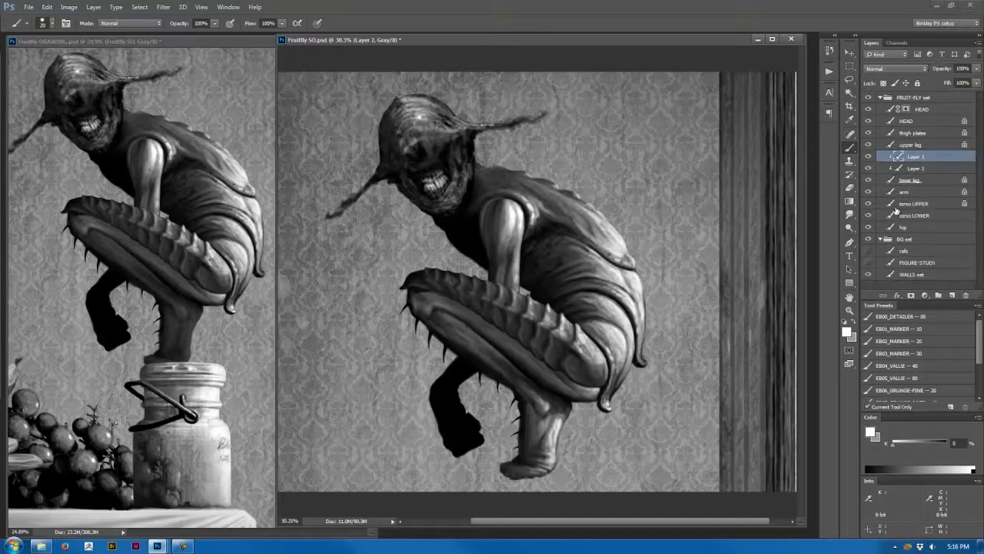
{"action": "left_click", "coordinate": [918, 168]}
{"action": "left_click_drag", "start_coordinate": [946, 71], "coordinate": [947, 72]}
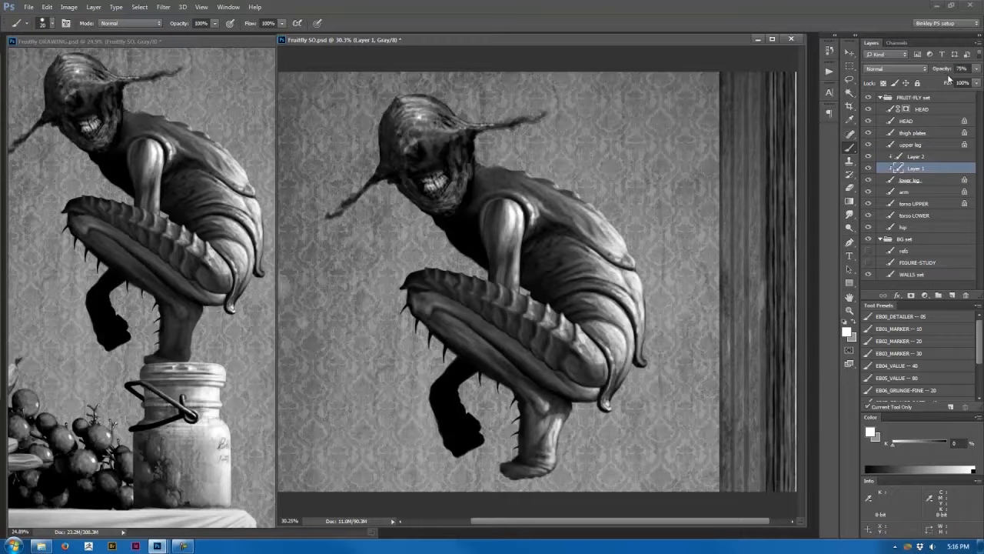
Hide the BG set and save Fruitfly SO.psd, checking the updated creature in the full Fruitfly DRAWING.psd composition
{"action": "left_click", "coordinate": [868, 240]}
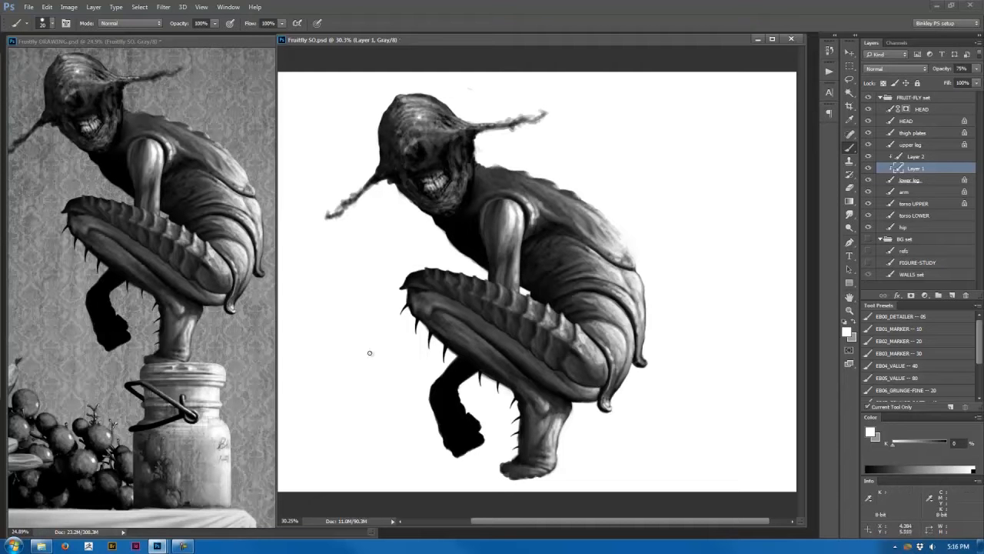
{"action": "left_click", "coordinate": [168, 40]}
{"action": "left_click_drag", "start_coordinate": [231, 311], "coordinate": [159, 312]}
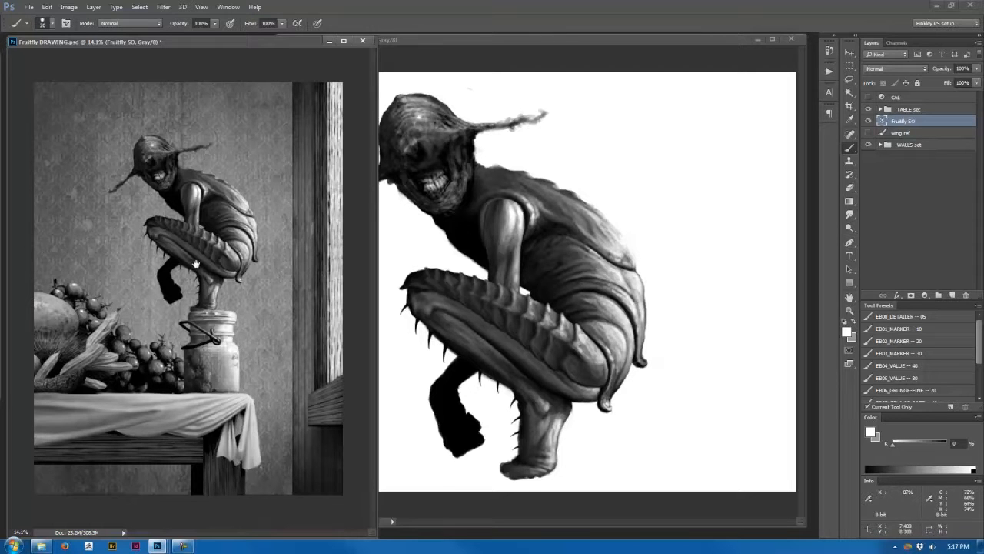
{"action": "left_click", "coordinate": [434, 40]}
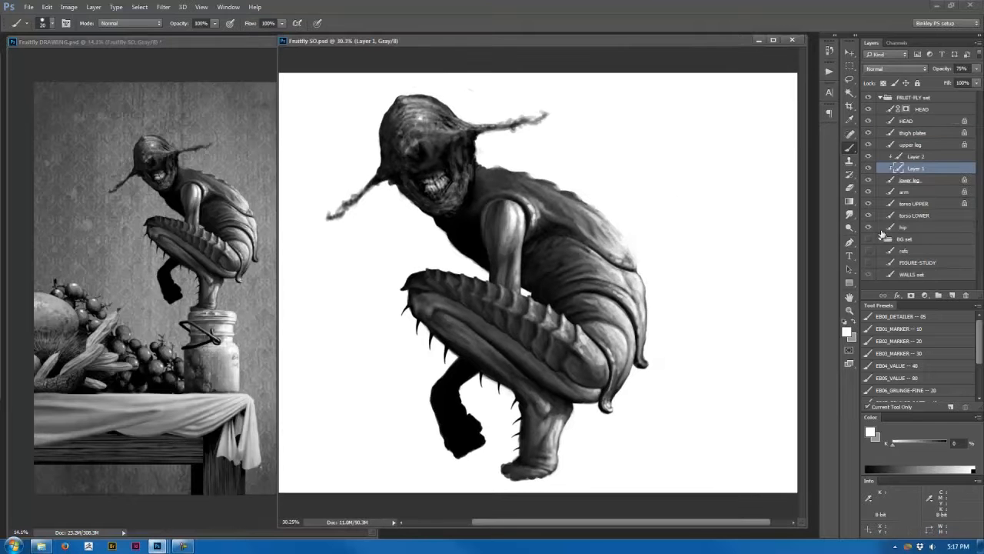
Merge Layer 2 and Layer 1 down into the lower leg layer, and show the BG set again
{"action": "left_click", "coordinate": [919, 158]}
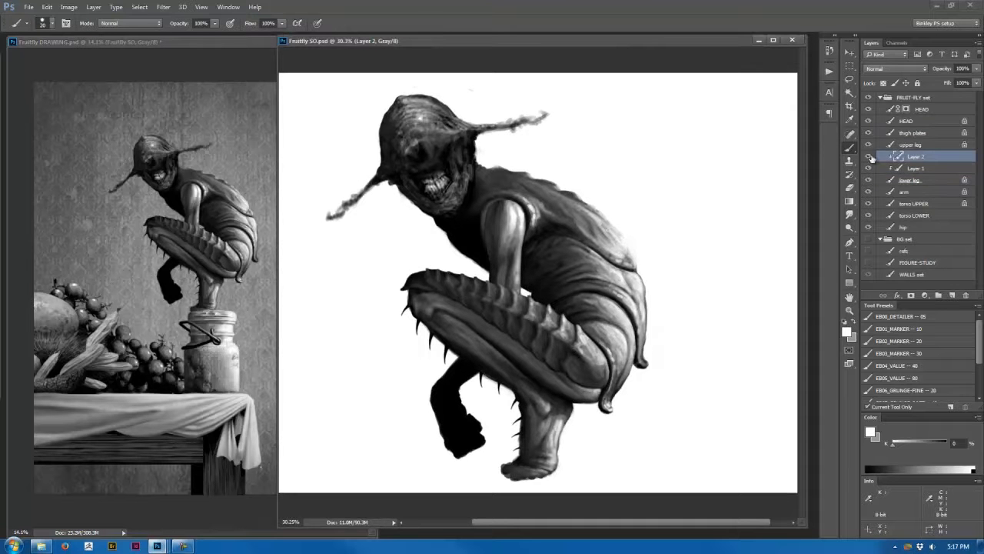
{"action": "key", "text": "ctrl+e"}
{"action": "key", "text": "ctrl+e"}
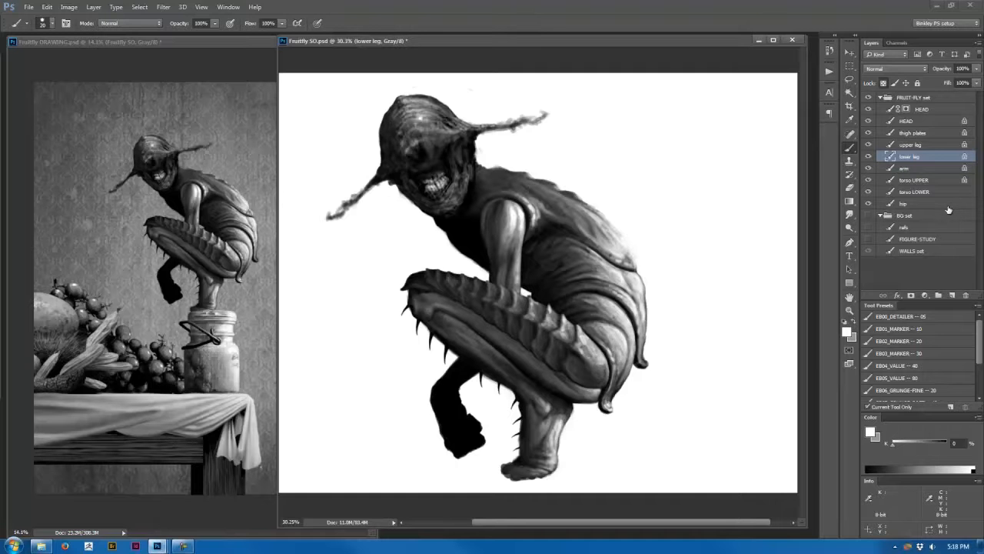
{"action": "left_click", "coordinate": [868, 215]}
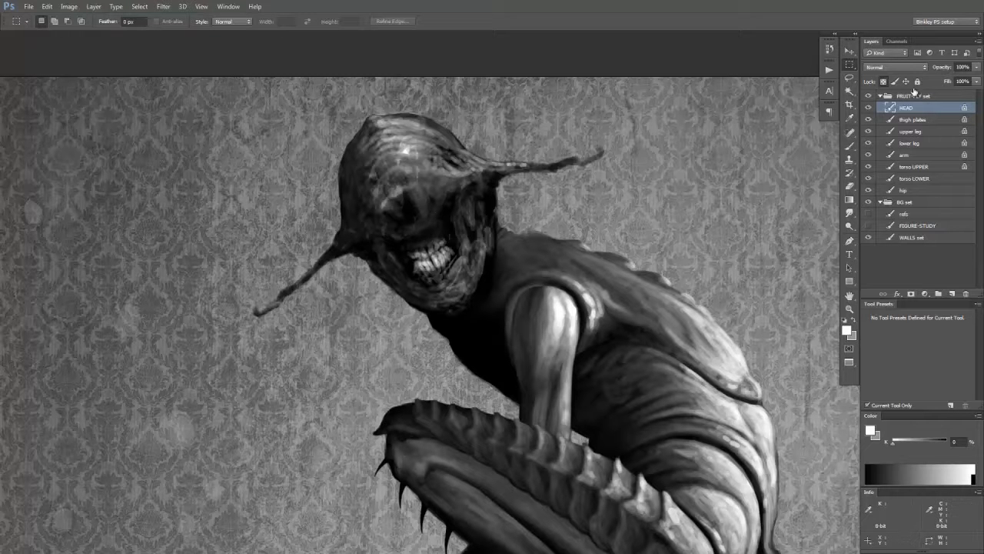
Add a new layer clipped to the HEAD layer, fill it with black and give it a layer mask
{"action": "left_click", "coordinate": [952, 294]}
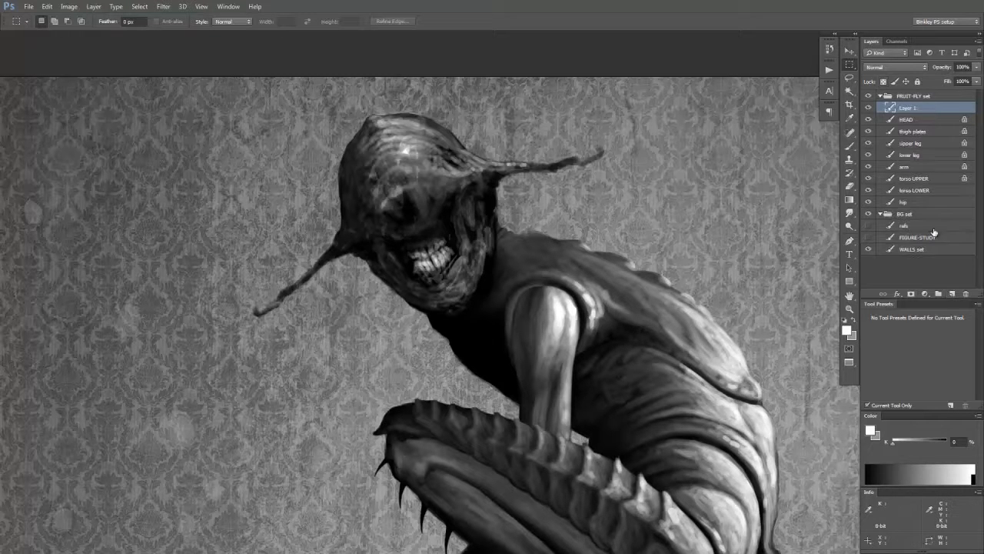
{"action": "left_click", "coordinate": [918, 114], "text": "alt"}
{"action": "key", "text": "x"}
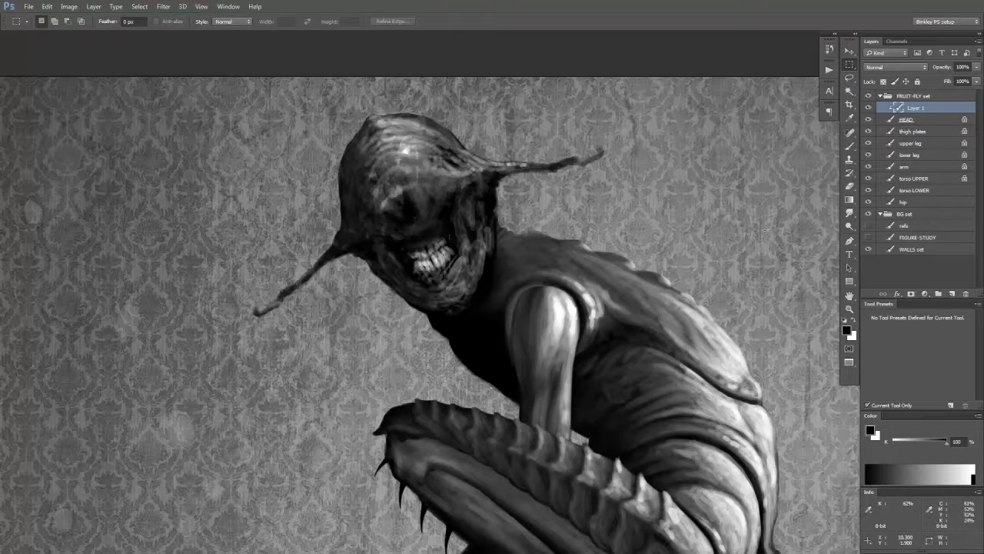
{"action": "key", "text": "alt+BackSpace"}
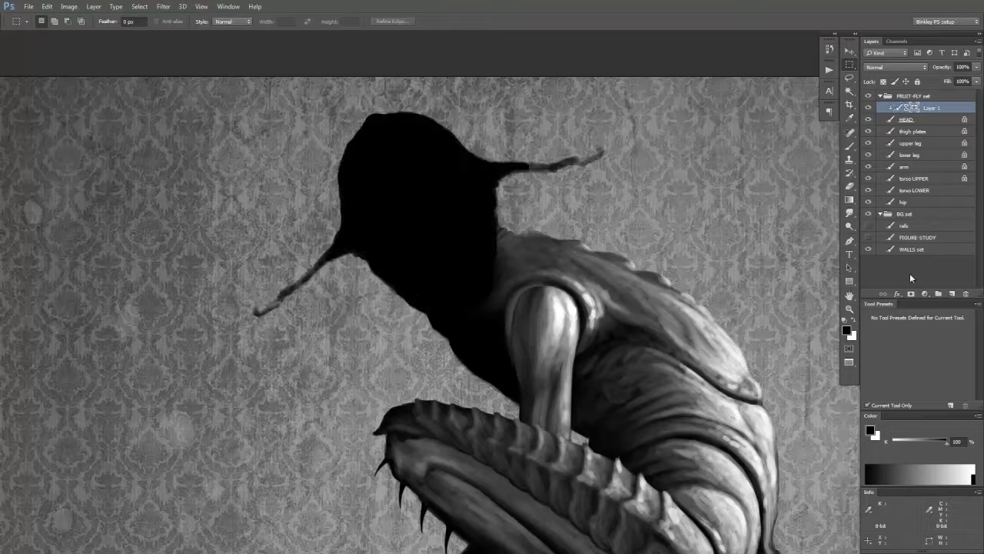
Lower the black layer's opacity, and mask it out over the creature's teeth with the EB02_MARKER -- 20 brush
{"action": "left_click_drag", "start_coordinate": [945, 70], "coordinate": [925, 70]}
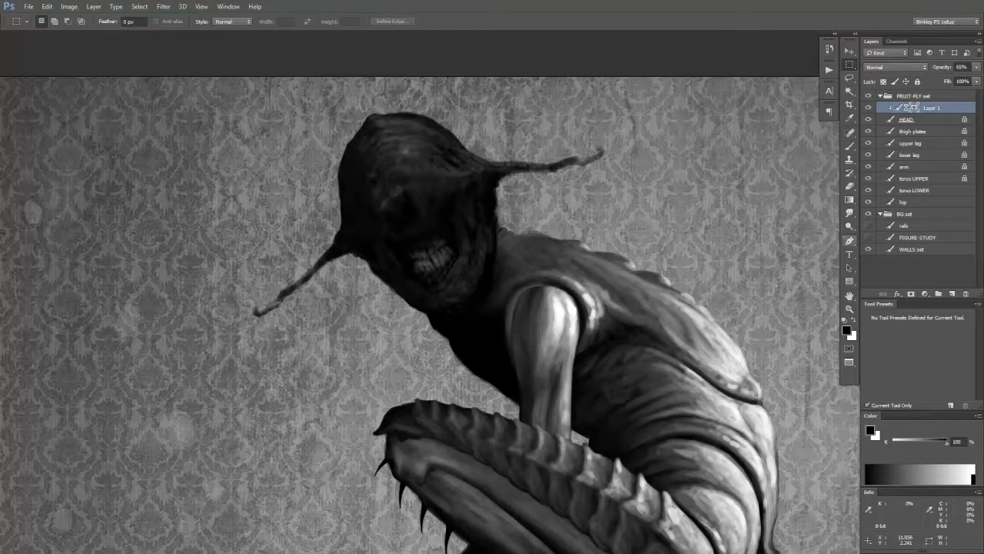
{"action": "key", "text": "b"}
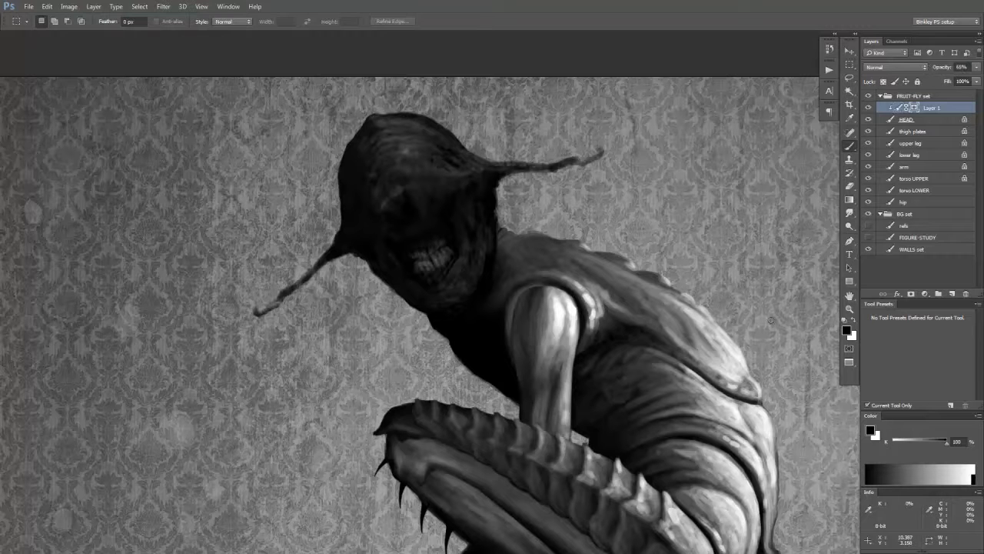
{"action": "mouse_move", "coordinate": [445, 258]}
{"action": "left_mouse_down"}
{"action": "mouse_move", "coordinate": [427, 250]}
{"action": "mouse_move", "coordinate": [422, 229]}
{"action": "mouse_move", "coordinate": [413, 238]}
{"action": "mouse_move", "coordinate": [427, 244]}
{"action": "mouse_move", "coordinate": [418, 256]}
{"action": "mouse_move", "coordinate": [410, 247]}
{"action": "mouse_move", "coordinate": [414, 260]}
{"action": "mouse_move", "coordinate": [409, 251]}
{"action": "mouse_move", "coordinate": [442, 271]}
{"action": "left_mouse_up"}
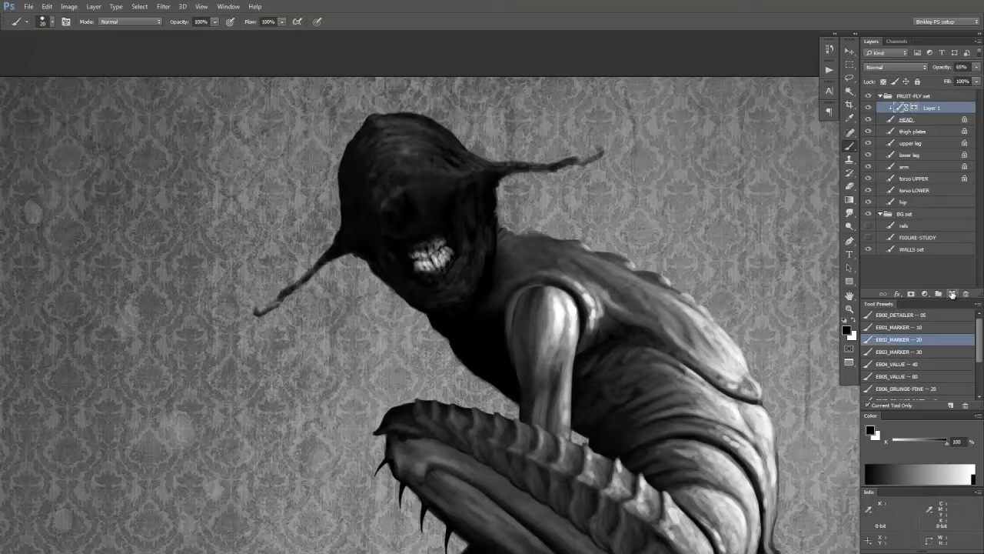
Add a second layer clipped above the darkened head layer, and ready the EB03_MARKER -- 30 brush with 40% grey
{"action": "left_click", "coordinate": [952, 294]}
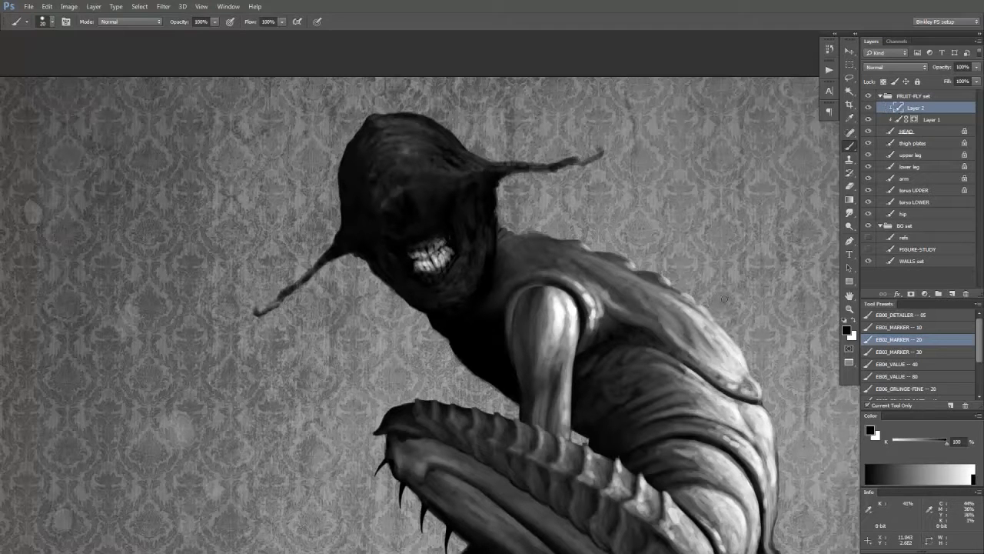
{"action": "left_click", "coordinate": [907, 351]}
{"action": "left_click_drag", "start_coordinate": [947, 443], "coordinate": [915, 444]}
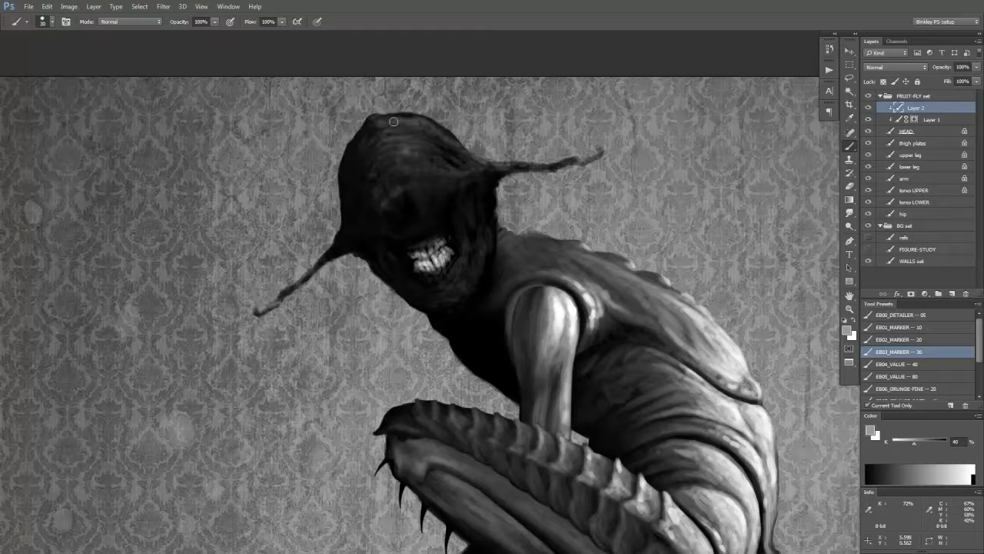
Paint 40% grey highlights on Layer 2 along the wrinkles of the creature's hood and out toward its horn
{"action": "mouse_move", "coordinate": [388, 130]}
{"action": "left_mouse_down"}
{"action": "mouse_move", "coordinate": [427, 130]}
{"action": "mouse_move", "coordinate": [415, 125]}
{"action": "mouse_move", "coordinate": [431, 135]}
{"action": "left_mouse_up"}
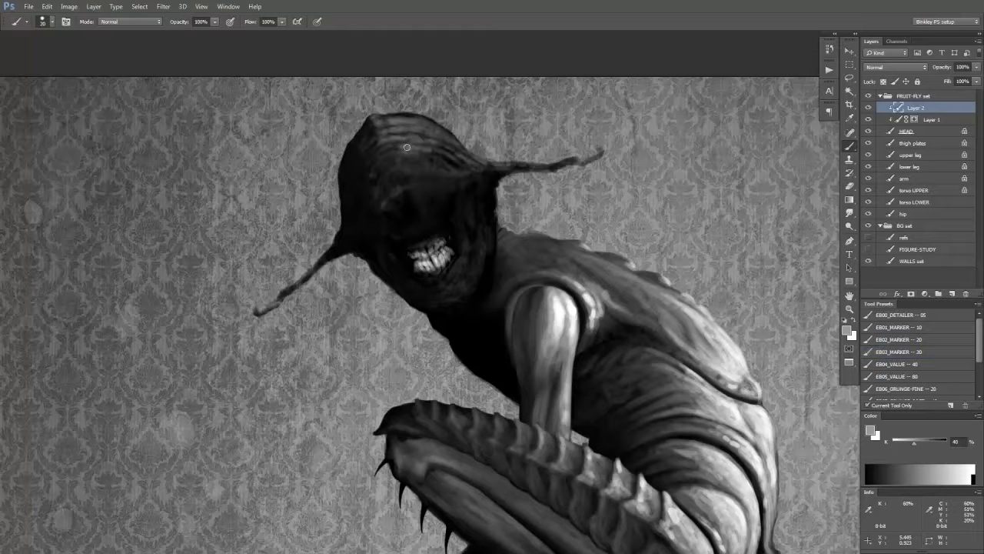
{"action": "mouse_move", "coordinate": [391, 146]}
{"action": "left_mouse_down"}
{"action": "mouse_move", "coordinate": [456, 162]}
{"action": "mouse_move", "coordinate": [456, 154]}
{"action": "mouse_move", "coordinate": [450, 173]}
{"action": "mouse_move", "coordinate": [446, 164]}
{"action": "mouse_move", "coordinate": [543, 169]}
{"action": "left_mouse_up"}
{"action": "key", "text": "bracketright"}
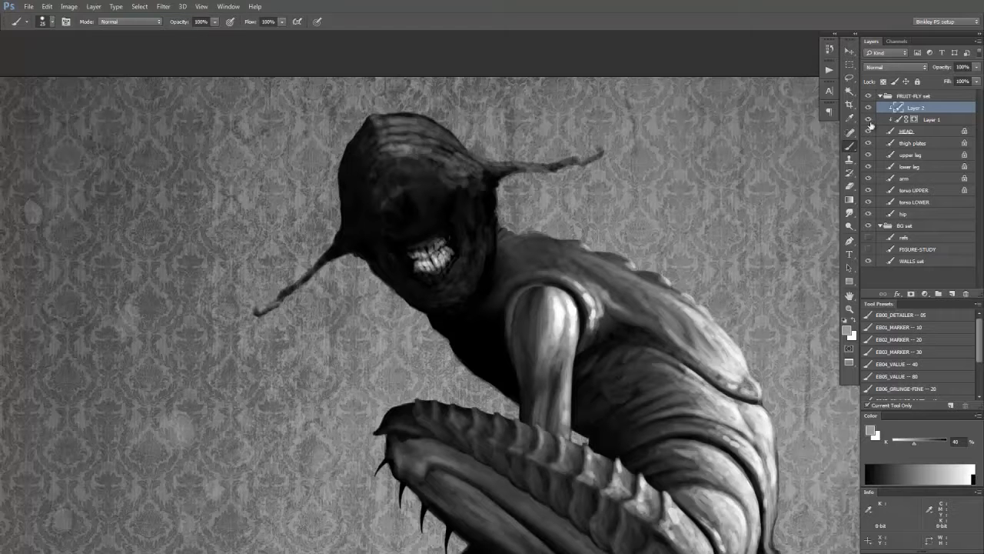
Paint 40% grey highlights on Layer 2 across the creature's brow and around its snout, comparing against the head with Layer 1 hidden
{"action": "left_click", "coordinate": [869, 120]}
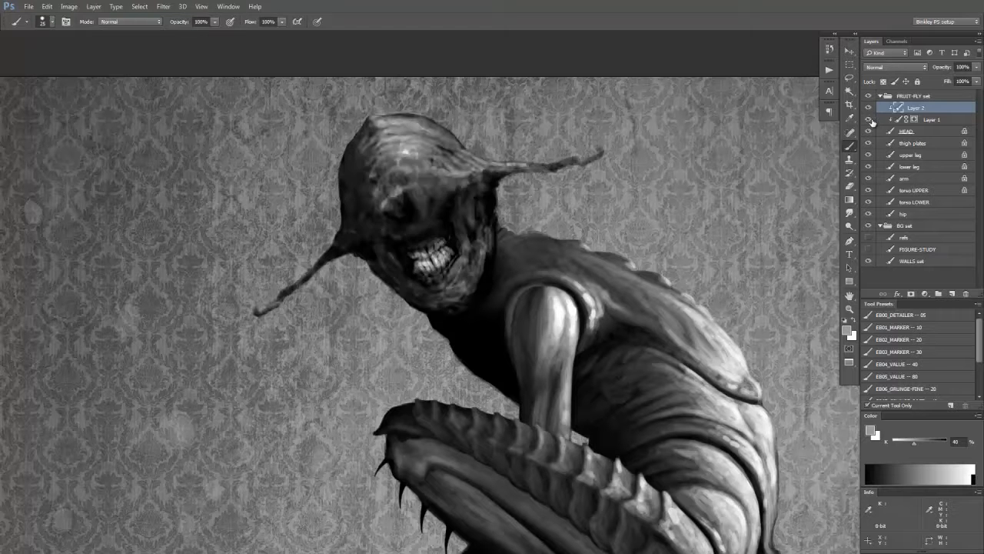
{"action": "left_click", "coordinate": [869, 119]}
{"action": "left_click", "coordinate": [869, 119]}
{"action": "left_click", "coordinate": [869, 120]}
{"action": "mouse_move", "coordinate": [416, 185]}
{"action": "left_mouse_down"}
{"action": "mouse_move", "coordinate": [448, 190]}
{"action": "mouse_move", "coordinate": [424, 178]}
{"action": "left_mouse_up"}
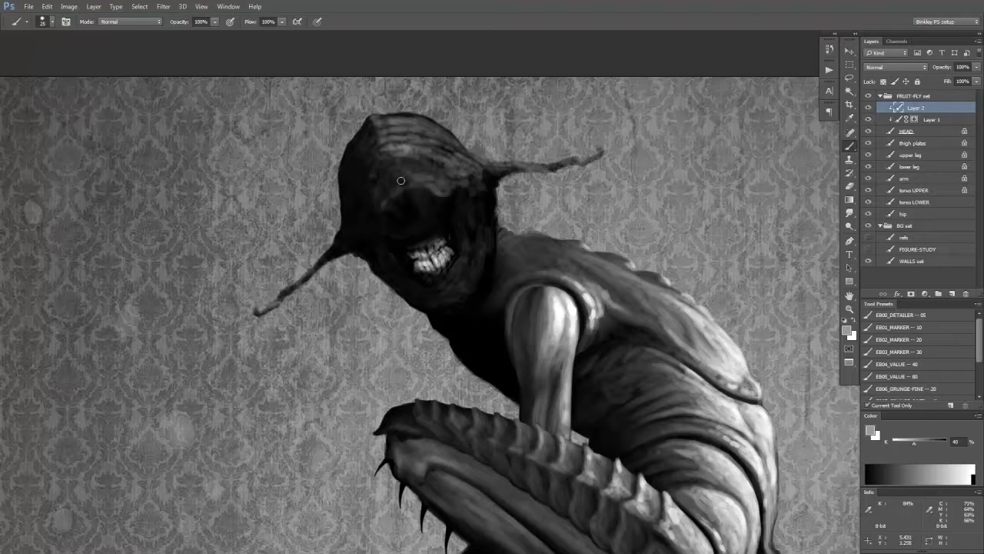
{"action": "left_click", "coordinate": [869, 119]}
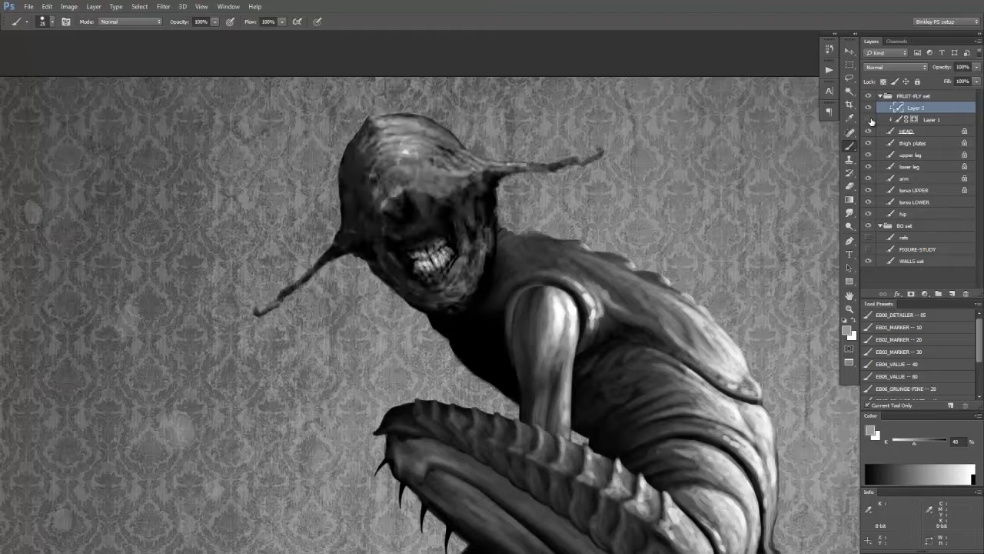
{"action": "left_click", "coordinate": [870, 120]}
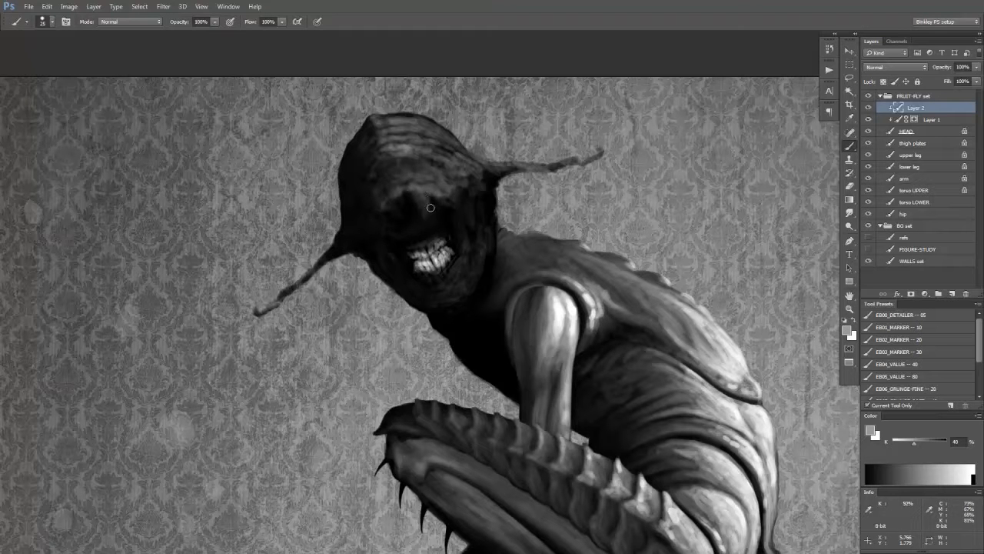
{"action": "left_click_drag", "start_coordinate": [442, 187], "coordinate": [406, 166]}
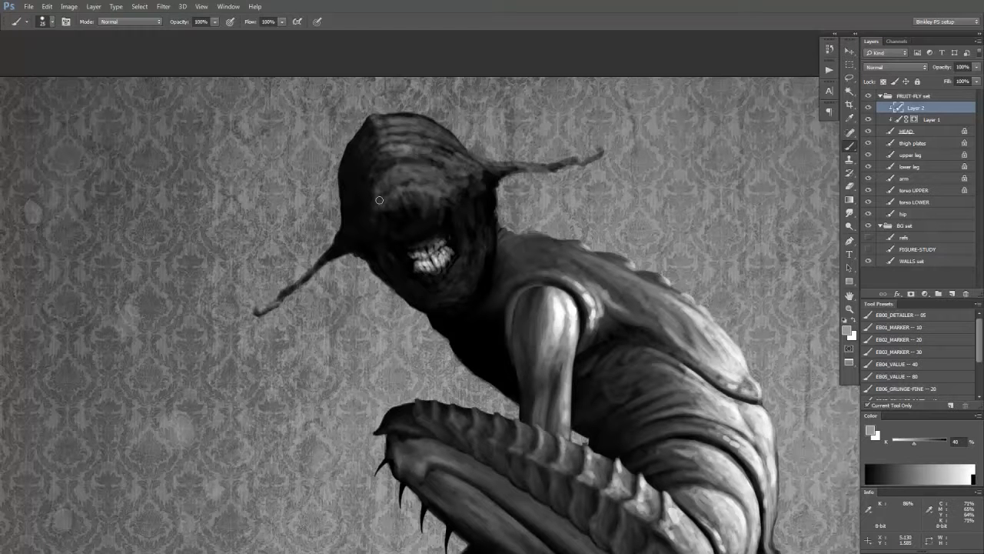
Set the brush opacity to 50% and paint softer grey over the snout and cheek, checking the original head beneath Layer 1
{"action": "key", "text": "5"}
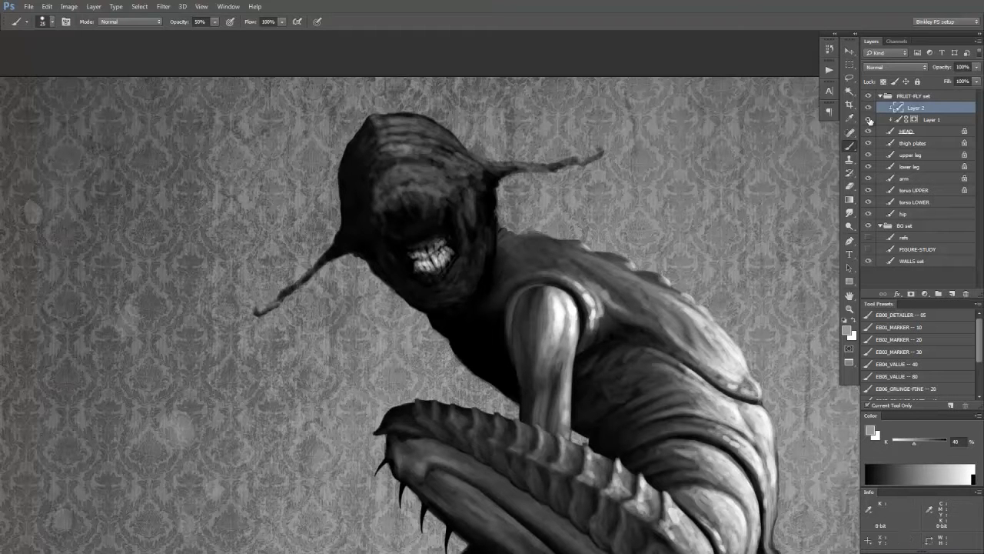
{"action": "left_click", "coordinate": [869, 120]}
{"action": "left_click", "coordinate": [869, 120]}
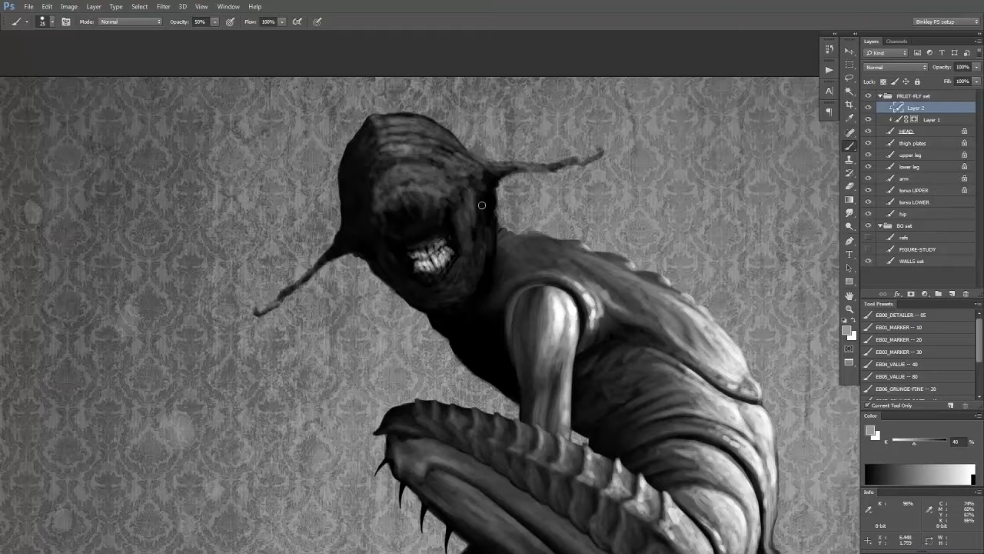
{"action": "left_click", "coordinate": [869, 120]}
{"action": "left_click", "coordinate": [869, 120]}
{"action": "left_click", "coordinate": [870, 121]}
{"action": "left_click", "coordinate": [871, 121]}
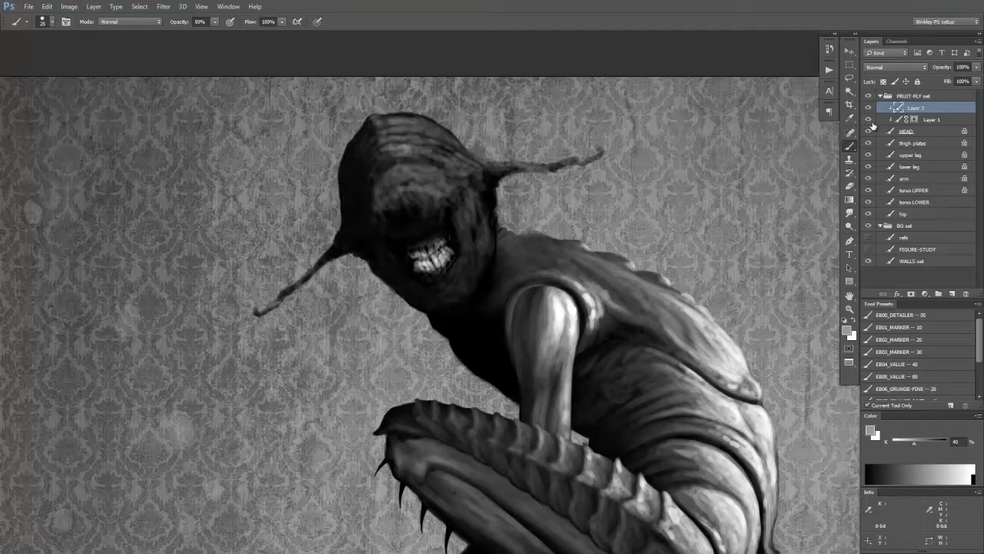
Mirror the canvas horizontally and build up grey on the cheek, jaw and chin, comparing with Layer 2 and Layer 1 hidden
{"action": "key", "text": "ctrl+shift+h"}
{"action": "left_click_drag", "start_coordinate": [578, 240], "coordinate": [514, 247]}
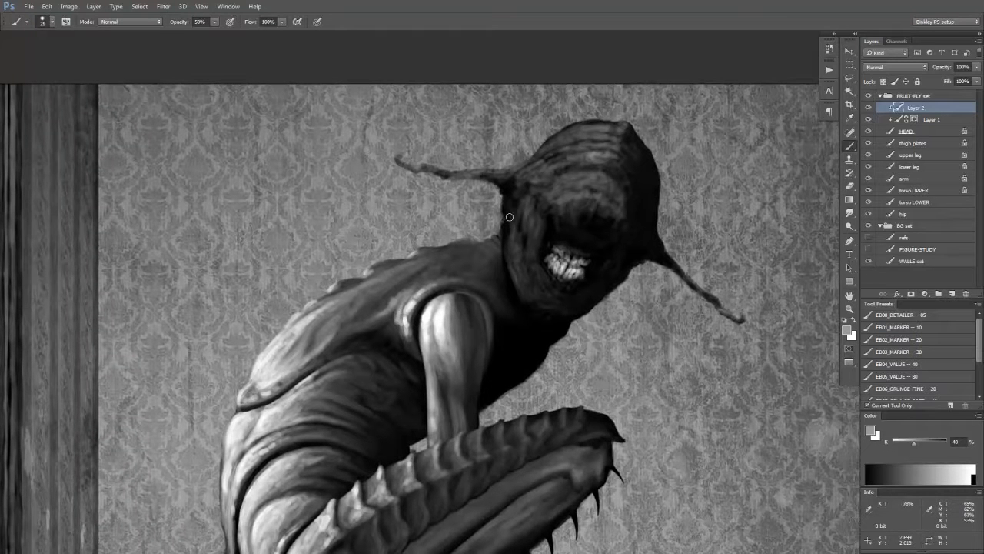
{"action": "left_click", "coordinate": [869, 108]}
{"action": "left_click", "coordinate": [869, 108]}
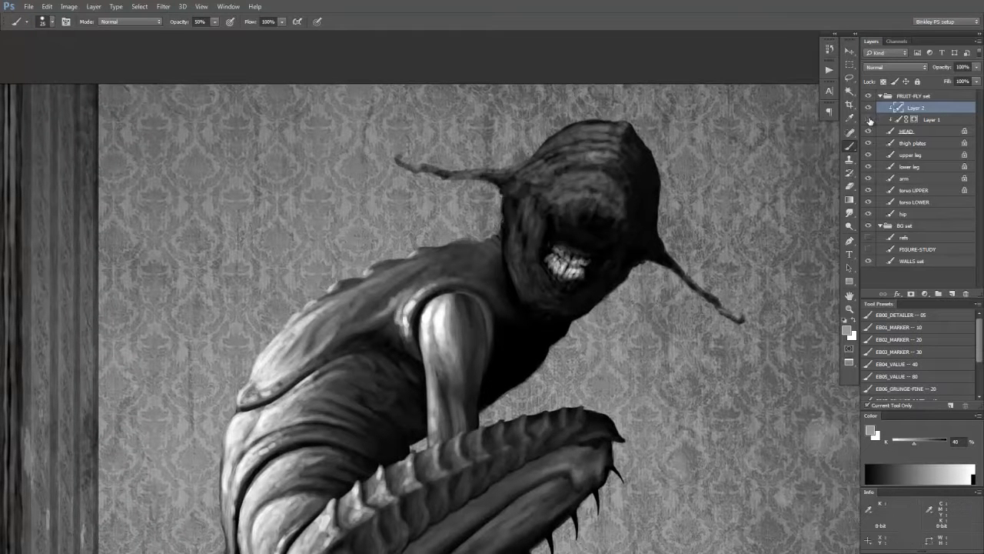
{"action": "left_click", "coordinate": [869, 119]}
{"action": "left_click", "coordinate": [869, 120]}
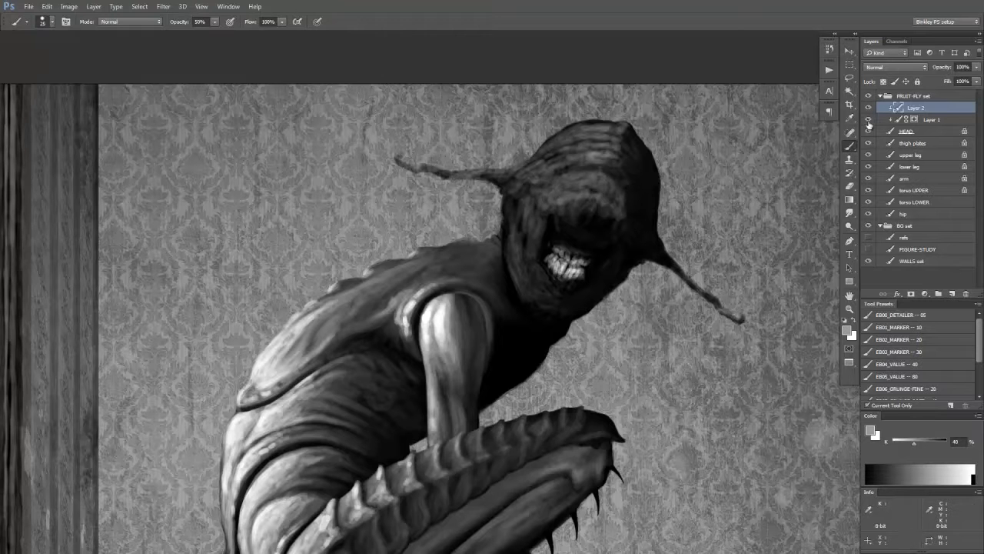
{"action": "left_click", "coordinate": [869, 120]}
{"action": "left_click", "coordinate": [869, 120]}
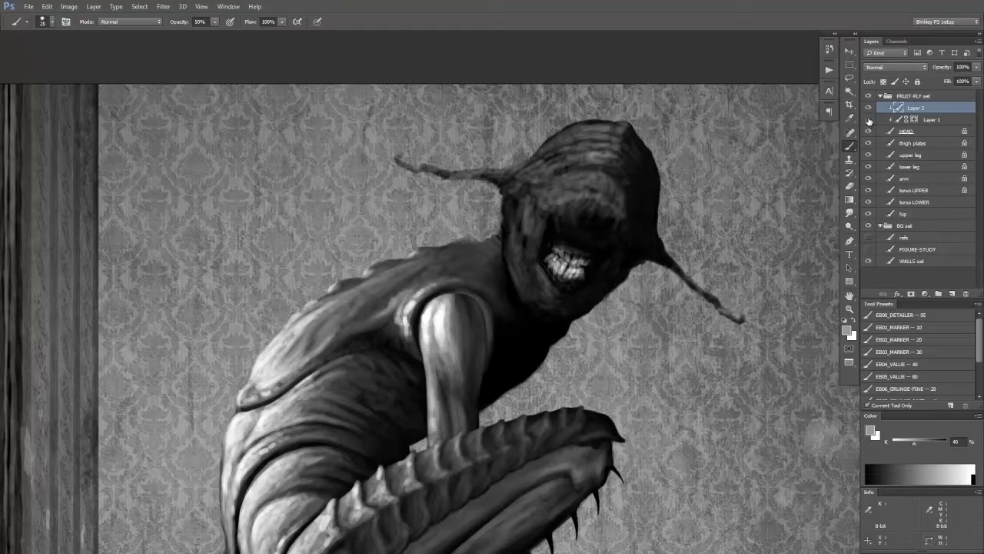
{"action": "left_click", "coordinate": [870, 120]}
{"action": "left_click", "coordinate": [870, 120]}
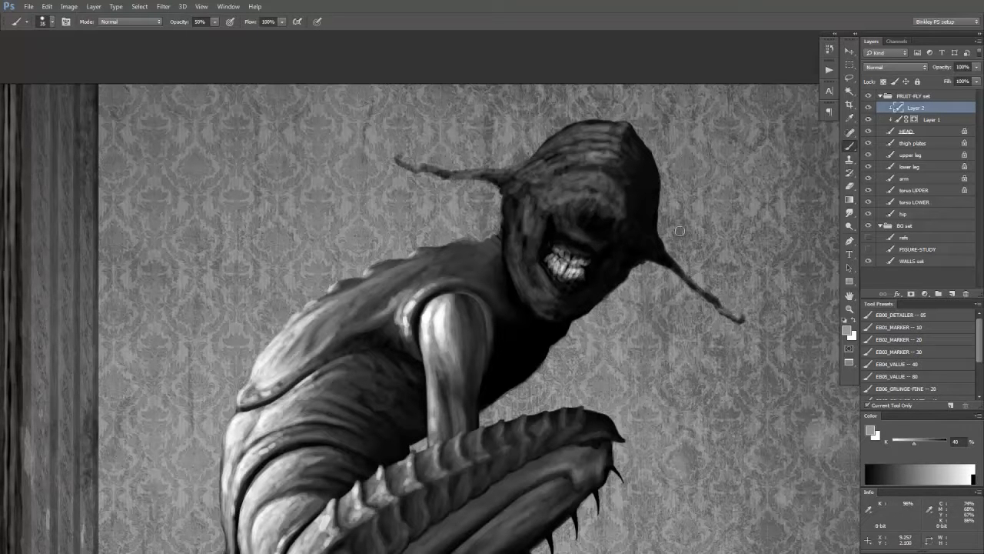
Flip the canvas back to its original orientation and refine the grey around the snout and hood, comparing with Layer 1 hidden
{"action": "key", "text": "ctrl+shift+h"}
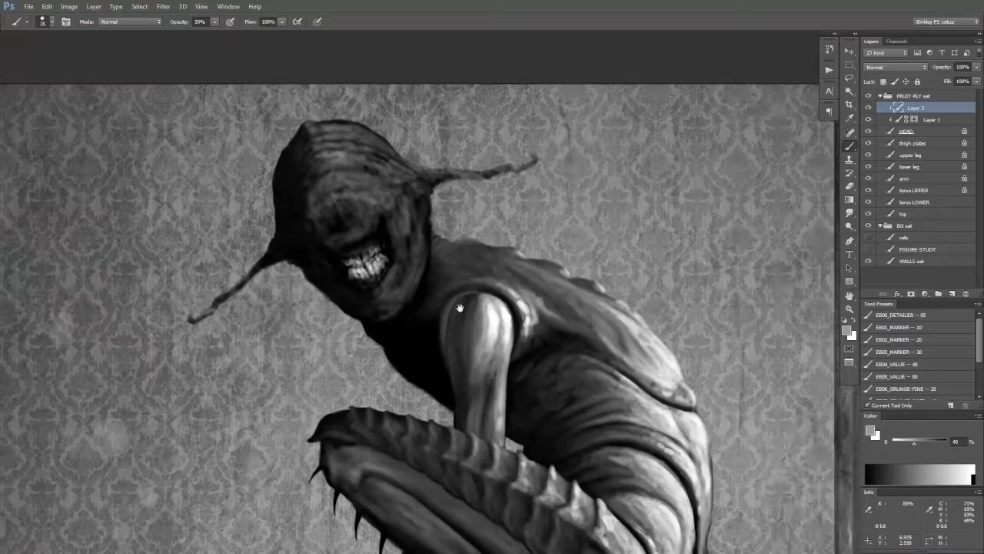
{"action": "left_click_drag", "start_coordinate": [459, 308], "coordinate": [564, 304]}
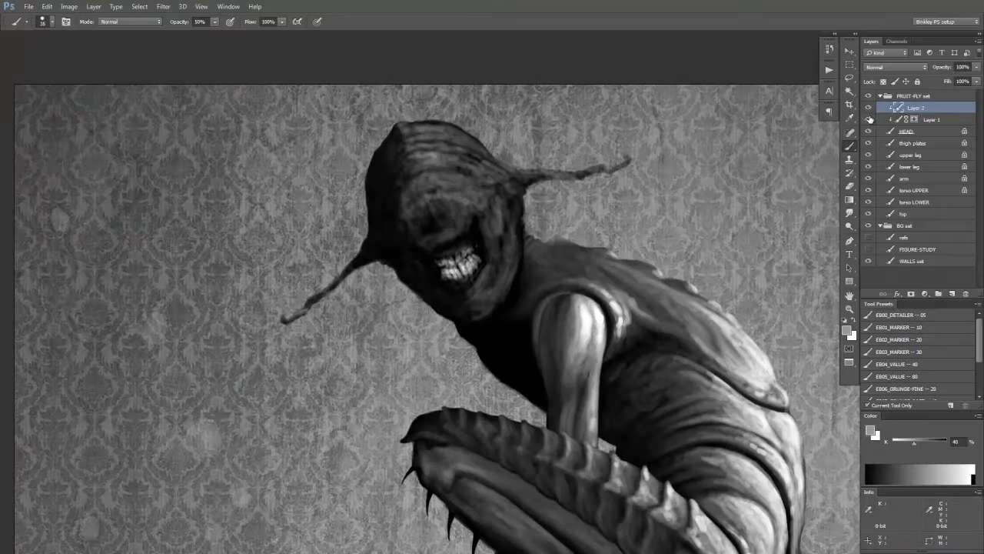
{"action": "left_click", "coordinate": [869, 120]}
{"action": "left_click", "coordinate": [869, 119]}
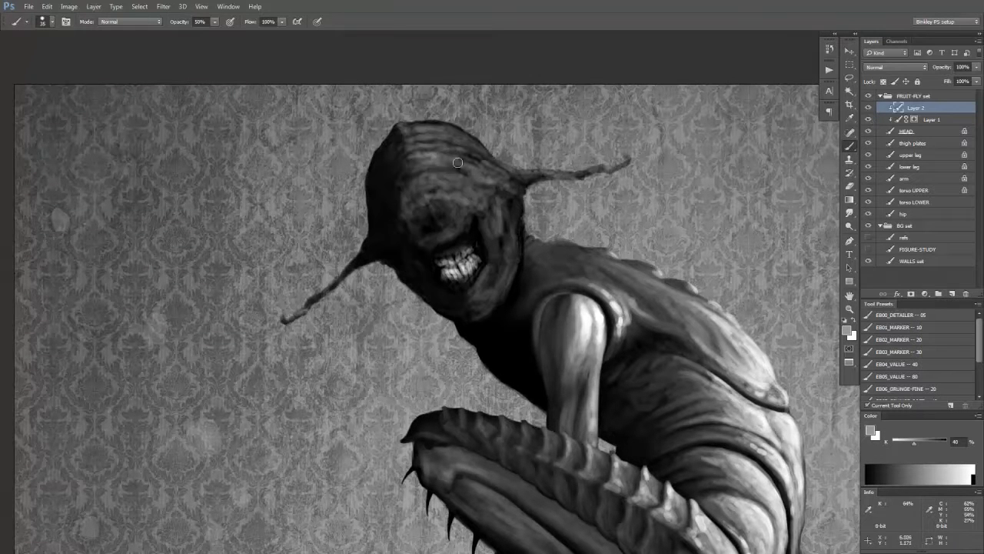
{"action": "left_click", "coordinate": [869, 120]}
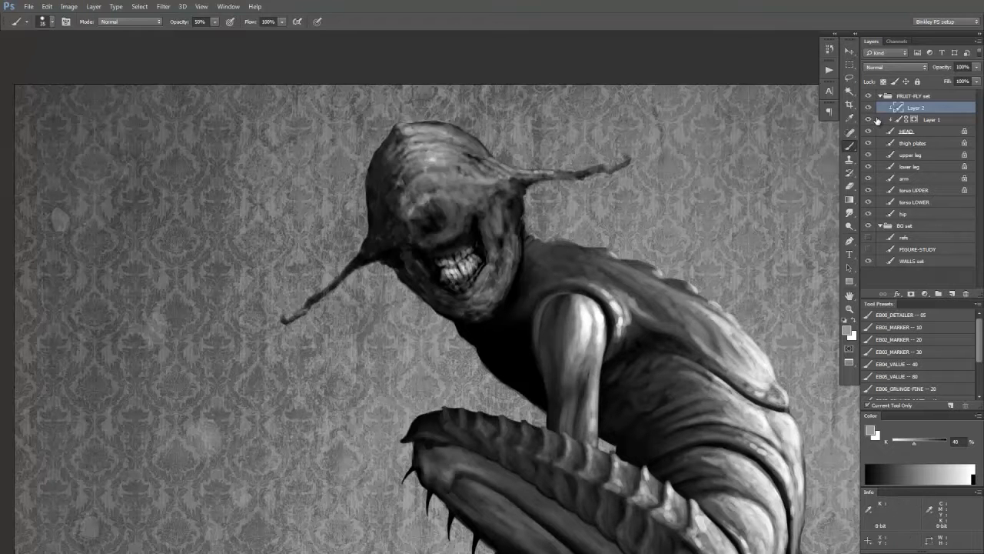
{"action": "left_click", "coordinate": [870, 119]}
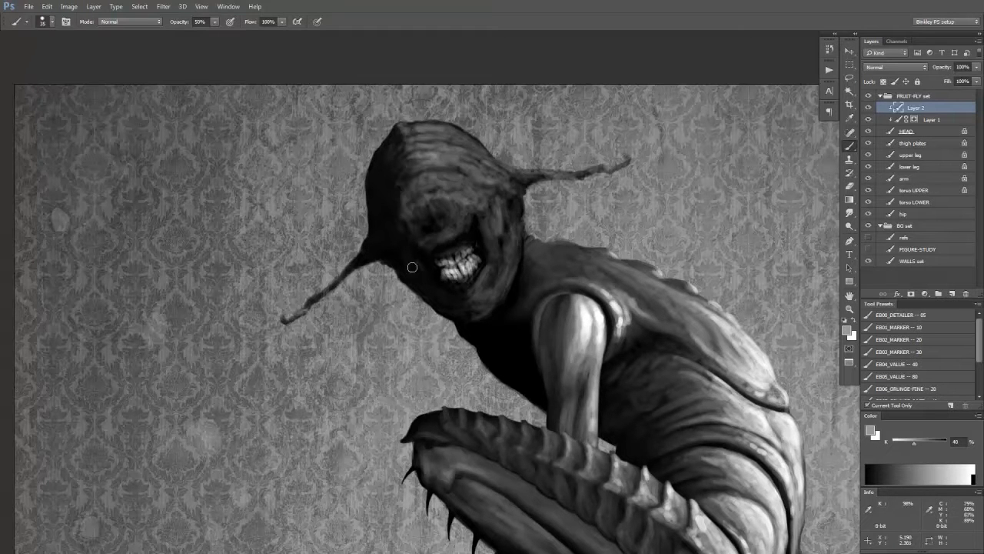
Paint grey along the jaw beside the corner of the mouth on Layer 2, checking it by toggling Layer 2 and Layer 1
{"action": "left_click", "coordinate": [871, 107]}
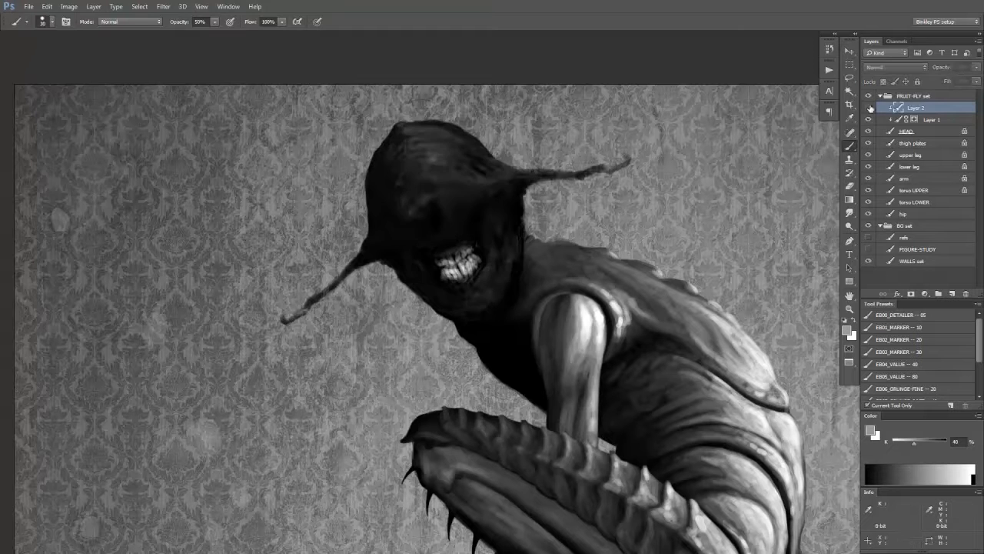
{"action": "left_click", "coordinate": [869, 108]}
{"action": "left_click", "coordinate": [869, 120]}
{"action": "left_click", "coordinate": [869, 120]}
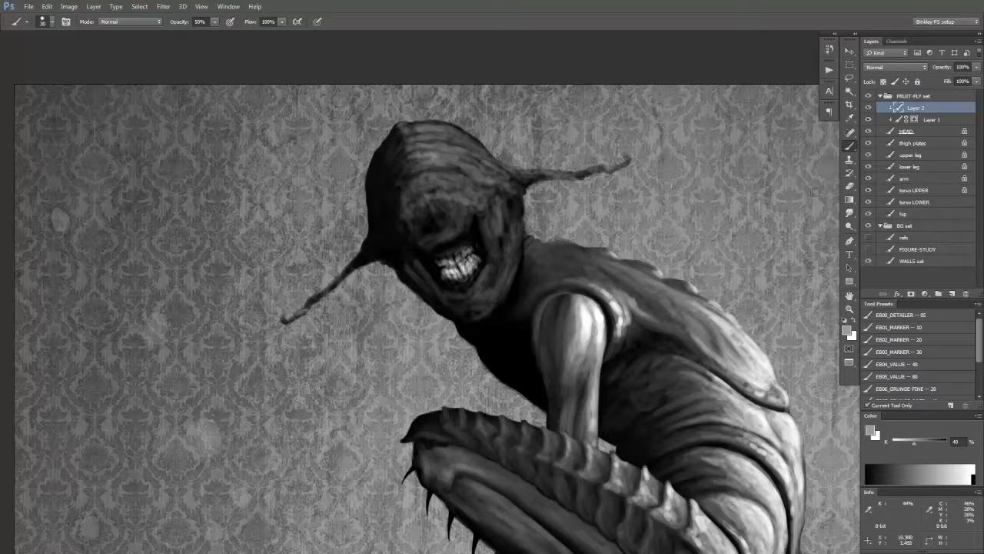
{"action": "left_click", "coordinate": [869, 119]}
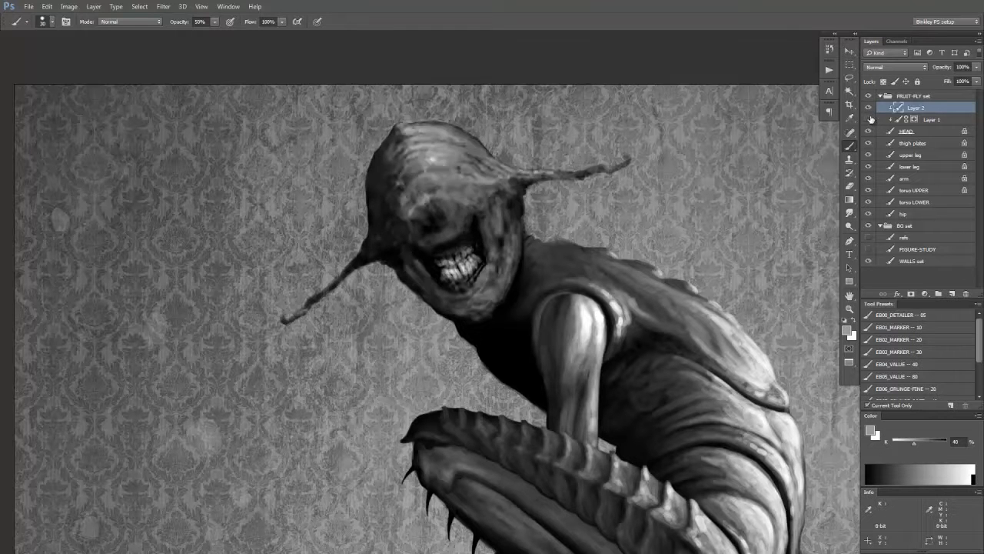
Show Layer 1, and paint fine grunge texture across the creature's head on Layer 2 with the EB06_GRUNGE-FINE 20 brush
{"action": "left_click", "coordinate": [869, 119]}
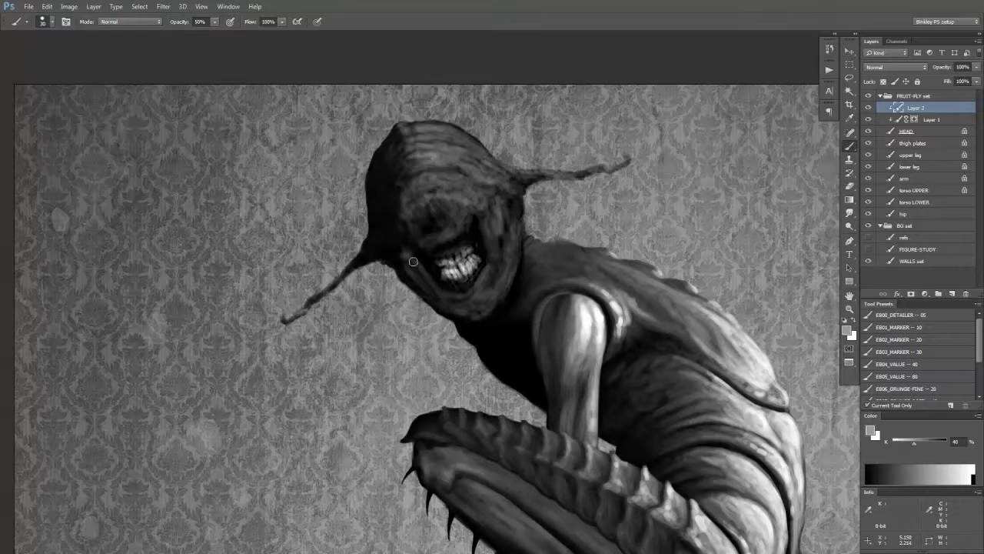
{"action": "left_click_drag", "start_coordinate": [386, 238], "coordinate": [397, 199]}
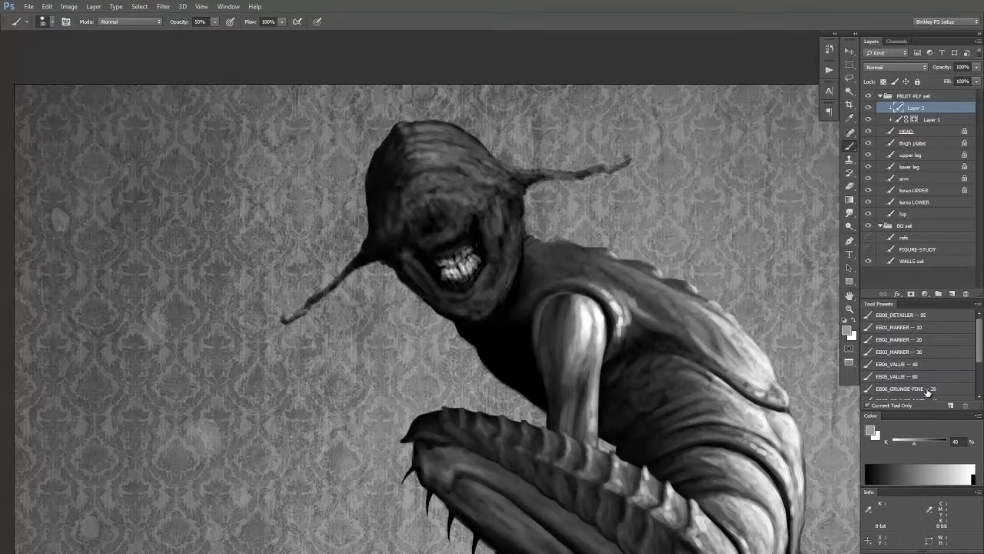
{"action": "left_click", "coordinate": [919, 389]}
{"action": "mouse_move", "coordinate": [391, 212]}
{"action": "left_mouse_down"}
{"action": "mouse_move", "coordinate": [377, 157]}
{"action": "mouse_move", "coordinate": [490, 178]}
{"action": "left_mouse_up"}
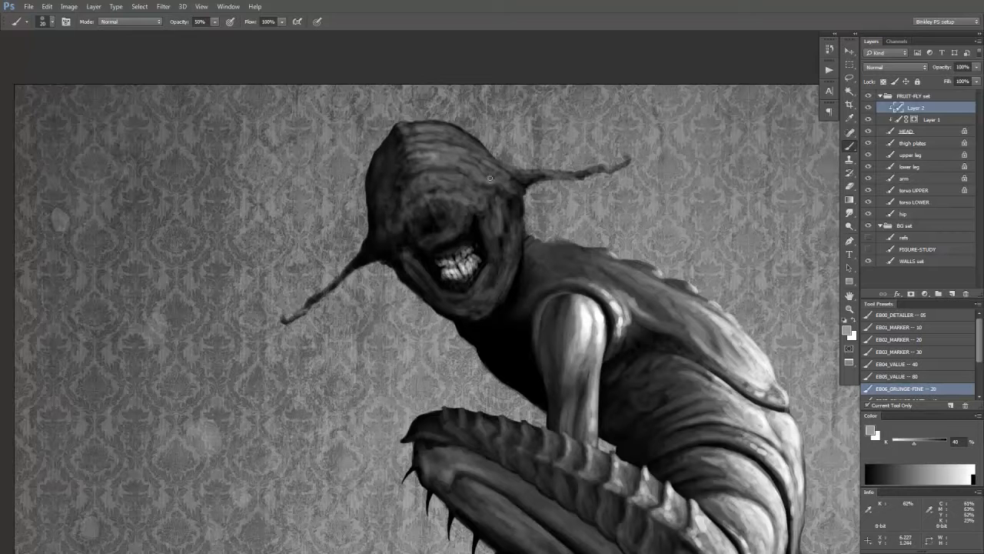
{"action": "mouse_move", "coordinate": [388, 257]}
{"action": "left_mouse_down"}
{"action": "mouse_move", "coordinate": [373, 232]}
{"action": "mouse_move", "coordinate": [372, 189]}
{"action": "left_mouse_up"}
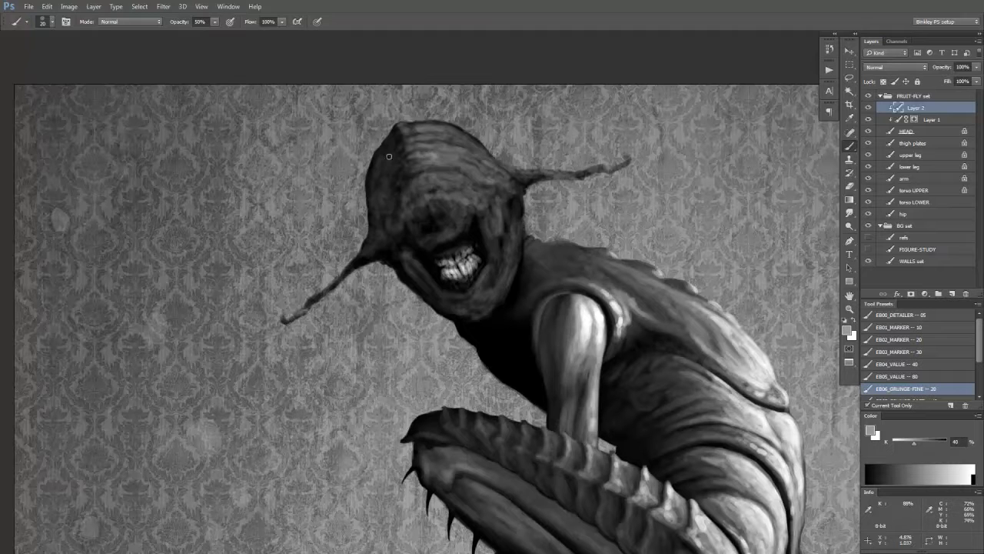
{"action": "left_click_drag", "start_coordinate": [387, 145], "coordinate": [414, 164]}
{"action": "left_click_drag", "start_coordinate": [424, 191], "coordinate": [417, 178]}
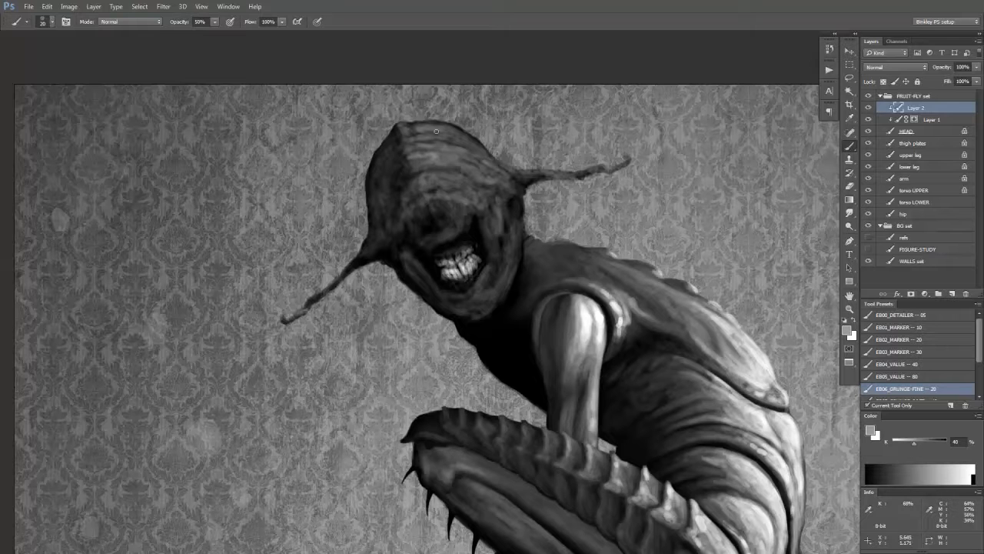
{"action": "left_click_drag", "start_coordinate": [491, 282], "coordinate": [517, 202]}
{"action": "left_click_drag", "start_coordinate": [435, 220], "coordinate": [413, 223]}
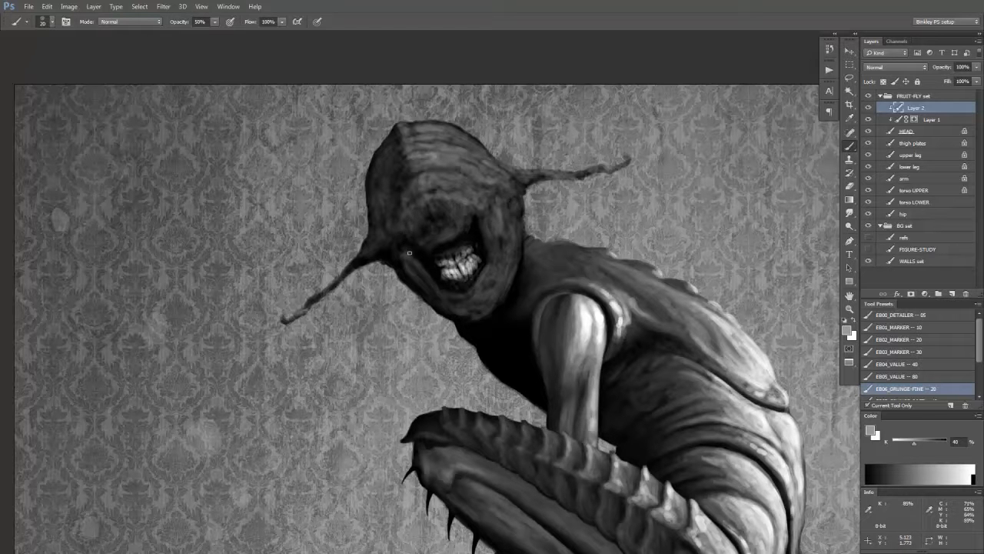
{"action": "left_click_drag", "start_coordinate": [427, 208], "coordinate": [453, 201]}
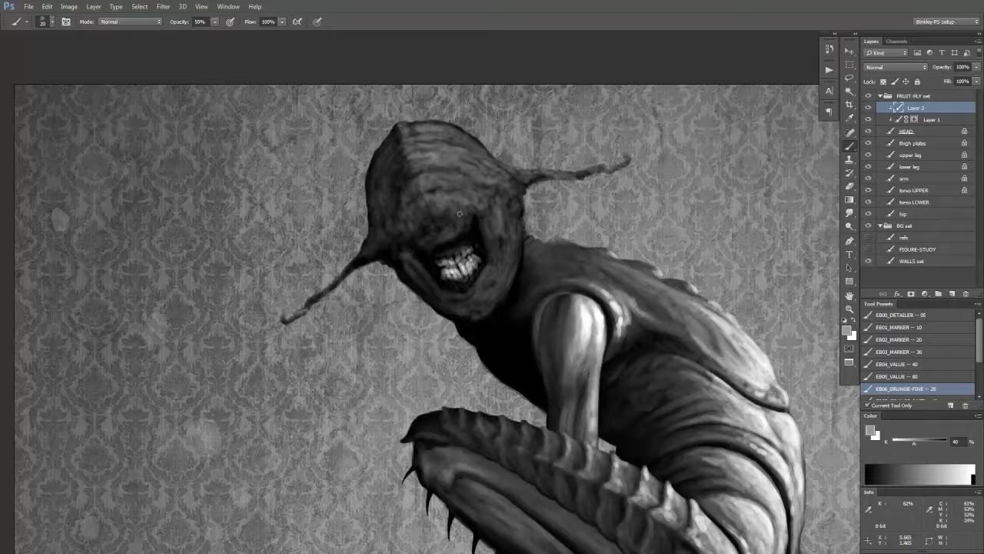
{"action": "left_click_drag", "start_coordinate": [425, 212], "coordinate": [438, 210]}
{"action": "left_click_drag", "start_coordinate": [387, 236], "coordinate": [407, 275]}
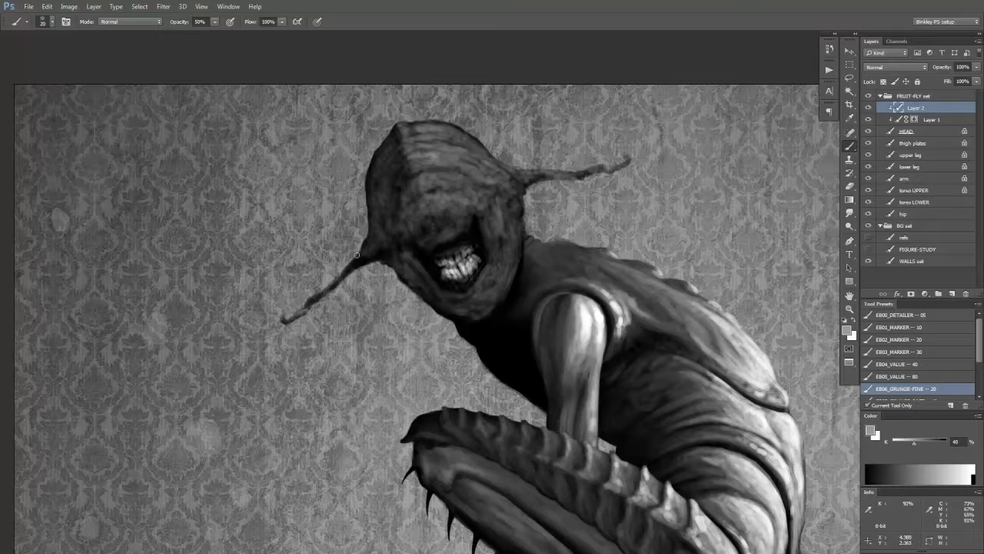
{"action": "left_click_drag", "start_coordinate": [509, 174], "coordinate": [518, 216]}
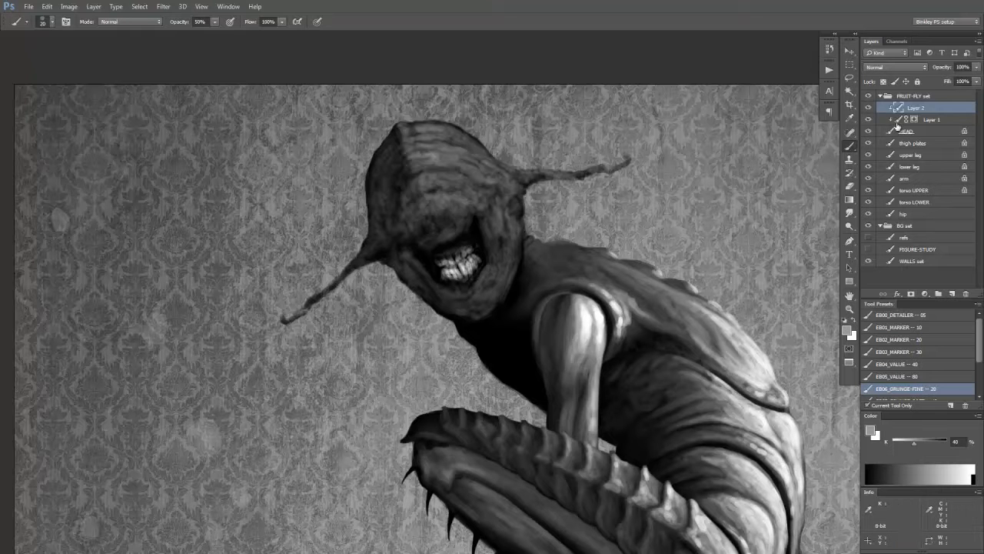
Try Layer 1 at 25% opacity and compare the head with the overlay layers hidden and shown
{"action": "left_click", "coordinate": [899, 120]}
{"action": "mouse_move", "coordinate": [943, 69]}
{"action": "left_mouse_down"}
{"action": "mouse_move", "coordinate": [914, 68]}
{"action": "mouse_move", "coordinate": [950, 69]}
{"action": "left_mouse_up"}
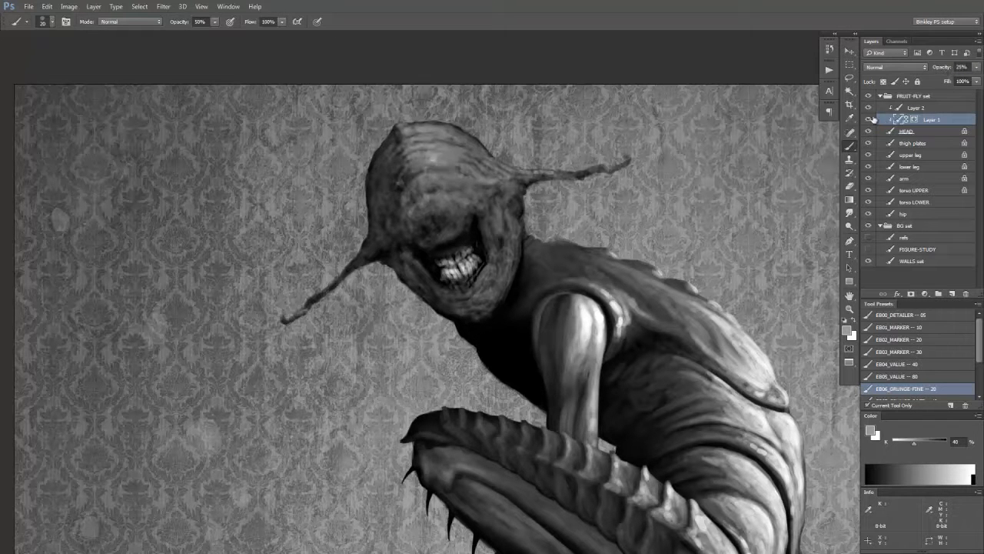
{"action": "left_click", "coordinate": [870, 119]}
{"action": "left_click", "coordinate": [869, 108]}
{"action": "left_click", "coordinate": [869, 107]}
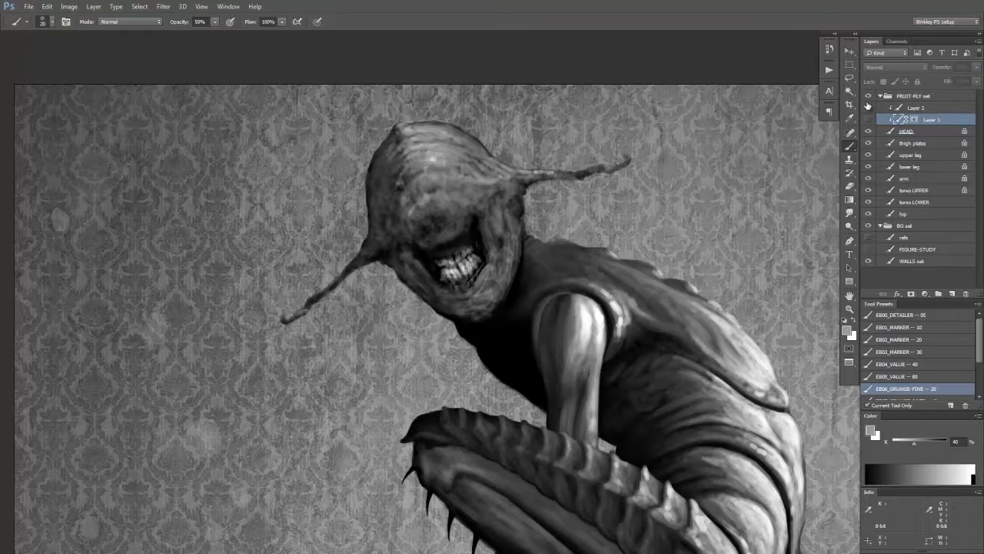
{"action": "left_click", "coordinate": [869, 108]}
{"action": "left_click", "coordinate": [869, 108]}
Delete Layer 1 and compare the head with Layer 2 hidden and shown
{"action": "left_click", "coordinate": [966, 293]}
{"action": "left_click", "coordinate": [911, 108]}
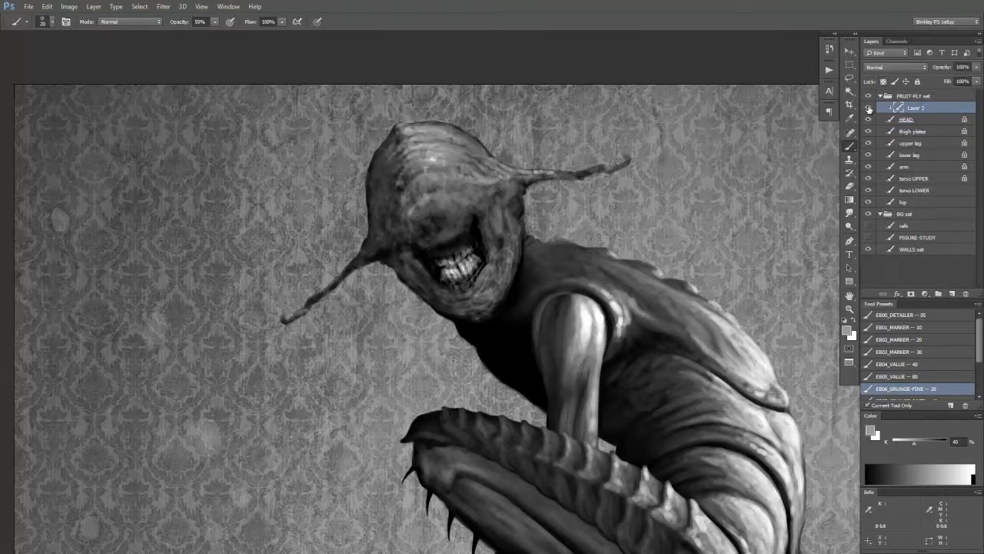
{"action": "left_click", "coordinate": [870, 107]}
{"action": "left_click", "coordinate": [870, 108]}
{"action": "left_click", "coordinate": [870, 107]}
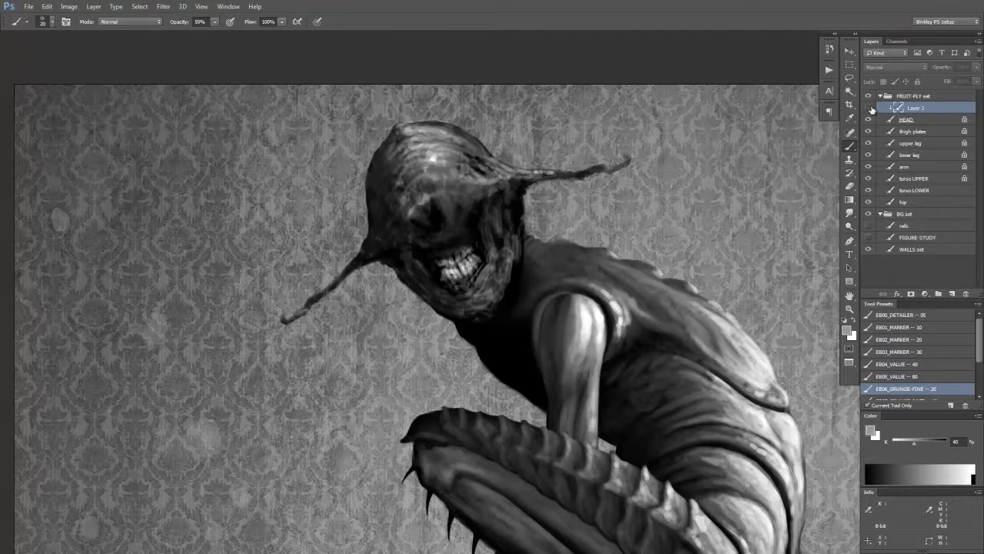
{"action": "left_click", "coordinate": [870, 107]}
Add a layer mask to Layer 2 and paint black on it along the head's side, jaw and mouth with the EB03_MARKER 30 brush
{"action": "left_click", "coordinate": [911, 294]}
{"action": "left_click", "coordinate": [898, 351]}
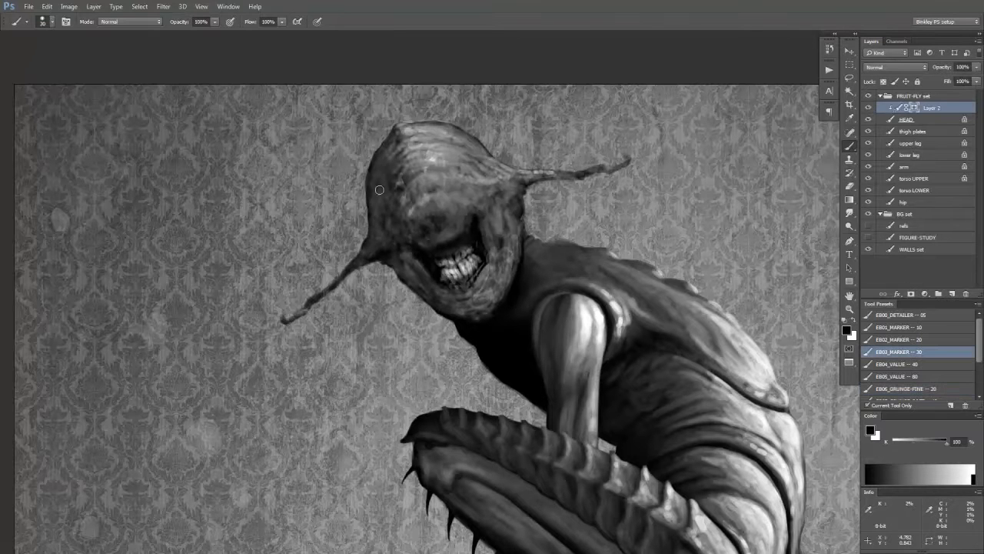
{"action": "left_click_drag", "start_coordinate": [377, 197], "coordinate": [378, 213]}
{"action": "left_click_drag", "start_coordinate": [424, 285], "coordinate": [398, 258]}
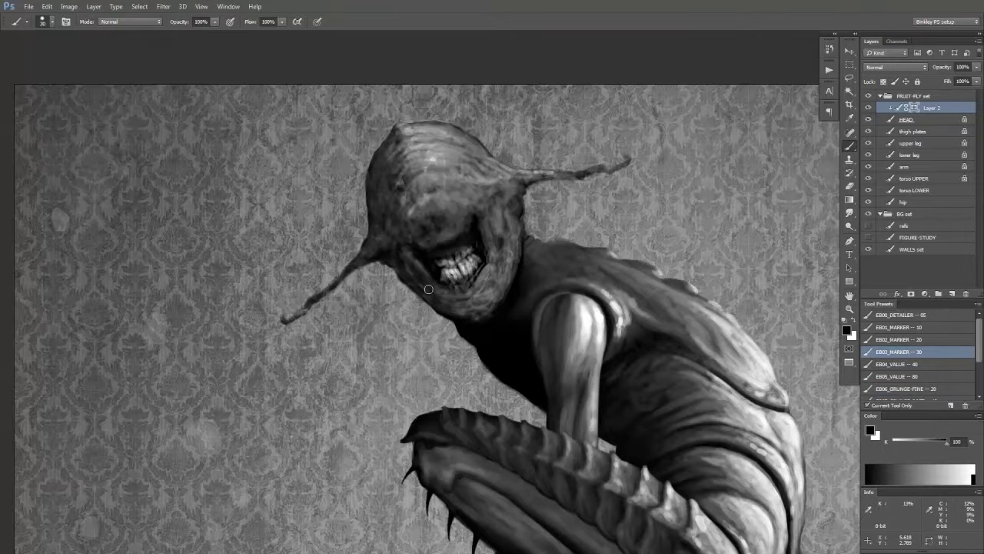
{"action": "left_click_drag", "start_coordinate": [460, 307], "coordinate": [446, 290]}
{"action": "left_click_drag", "start_coordinate": [434, 241], "coordinate": [412, 258]}
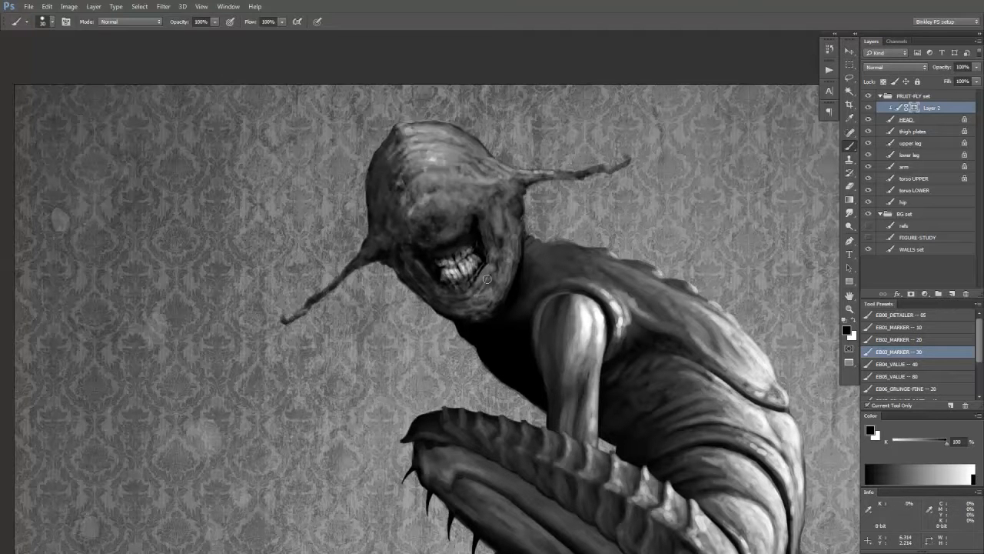
{"action": "key", "text": "x"}
{"action": "key", "text": "x"}
Compare the creature's head with the masked Layer 2 hidden and shown
{"action": "left_click", "coordinate": [871, 108]}
{"action": "left_click", "coordinate": [871, 107]}
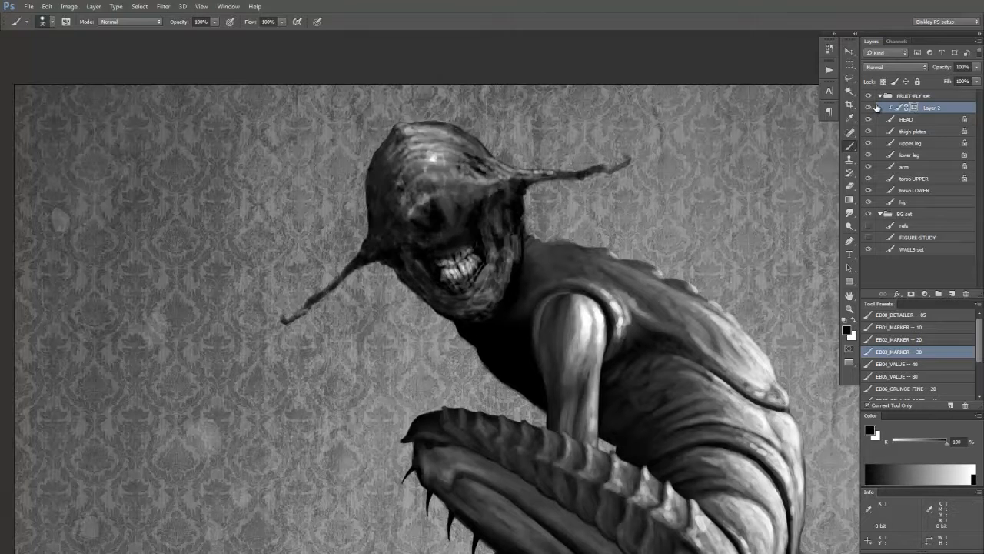
{"action": "left_click", "coordinate": [872, 108]}
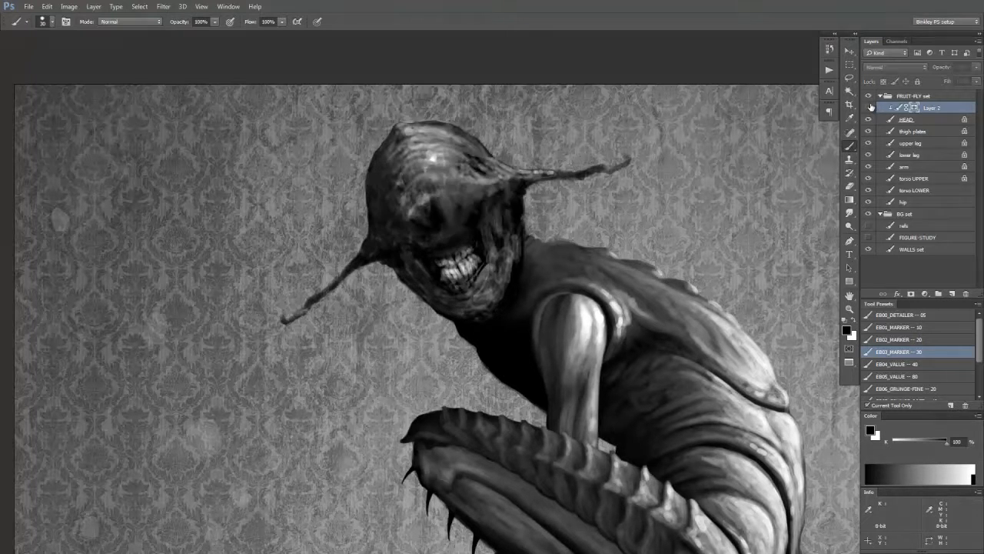
{"action": "left_click", "coordinate": [872, 107]}
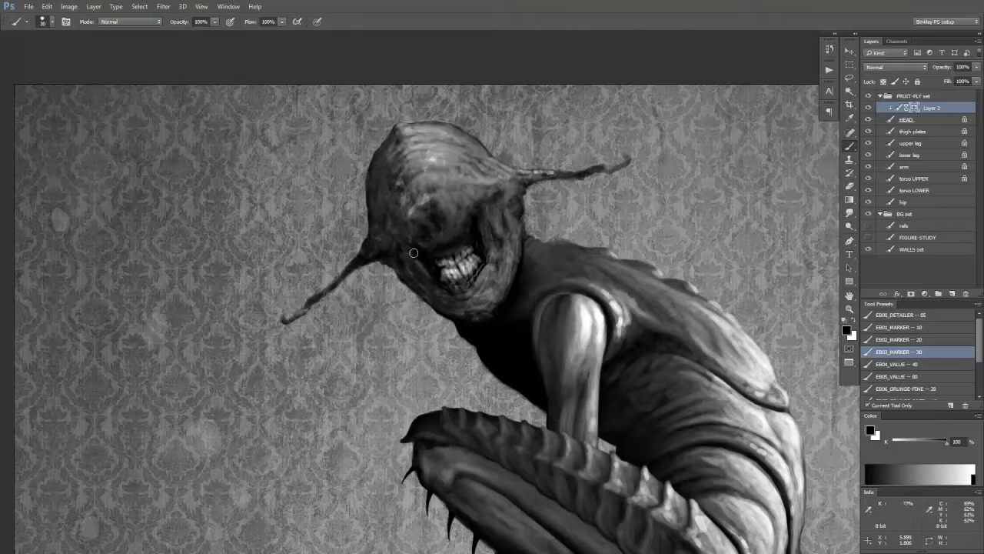
{"action": "left_click", "coordinate": [871, 107]}
{"action": "left_click", "coordinate": [870, 108]}
{"action": "left_click", "coordinate": [870, 107]}
{"action": "left_click", "coordinate": [870, 108]}
Add a new layer above HEAD and clip it to the HEAD layer
{"action": "mouse_move", "coordinate": [573, 348]}
{"action": "left_mouse_down"}
{"action": "mouse_move", "coordinate": [531, 356]}
{"action": "mouse_move", "coordinate": [451, 273]}
{"action": "left_mouse_up"}
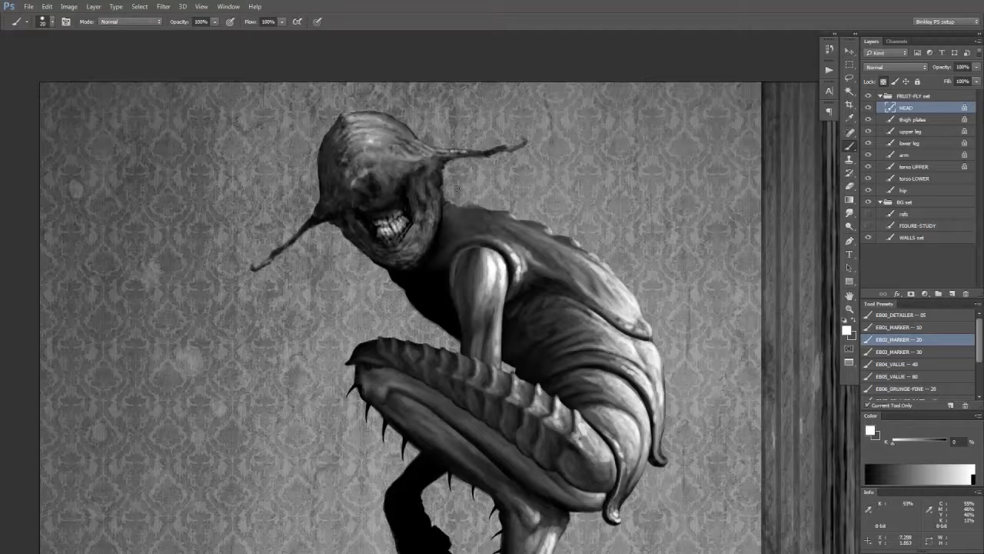
{"action": "left_click", "coordinate": [953, 293]}
{"action": "left_click", "coordinate": [930, 114], "text": "alt"}
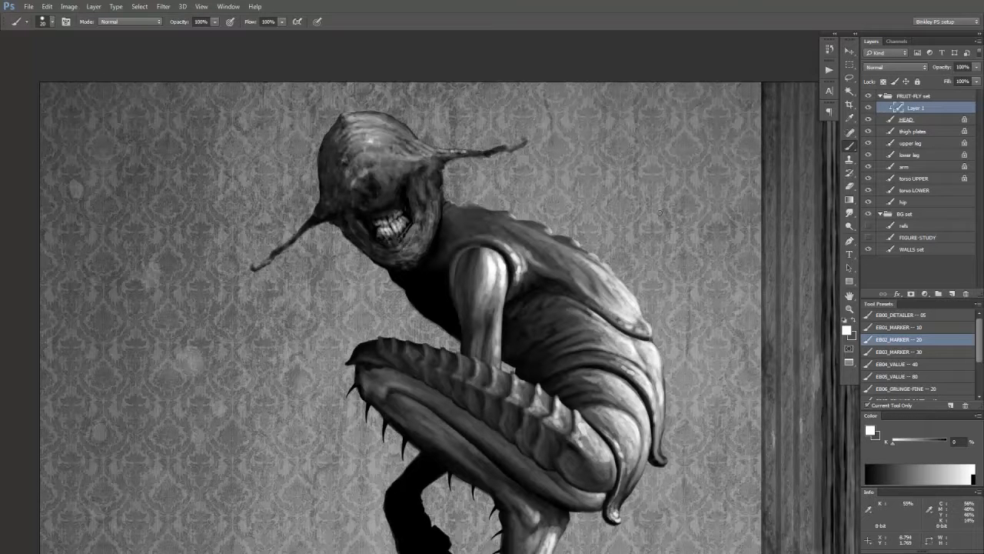
Paint white highlights on the creature's cheek and forehead on the clipped layer, enlarging the marker brush to 25
{"action": "scroll", "coordinate": [564, 330], "scroll_direction": "down", "scroll_amount": 4}
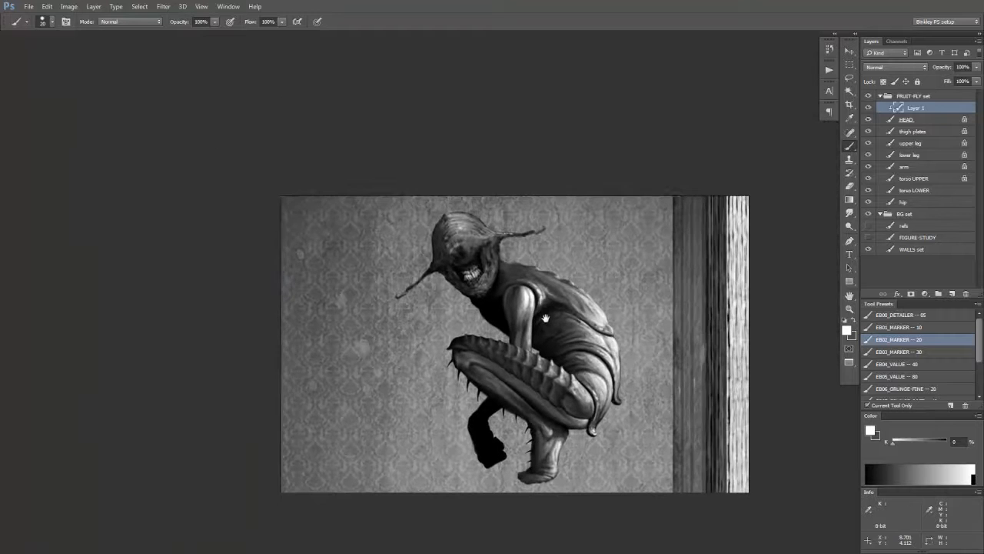
{"action": "left_click_drag", "start_coordinate": [561, 337], "coordinate": [523, 301]}
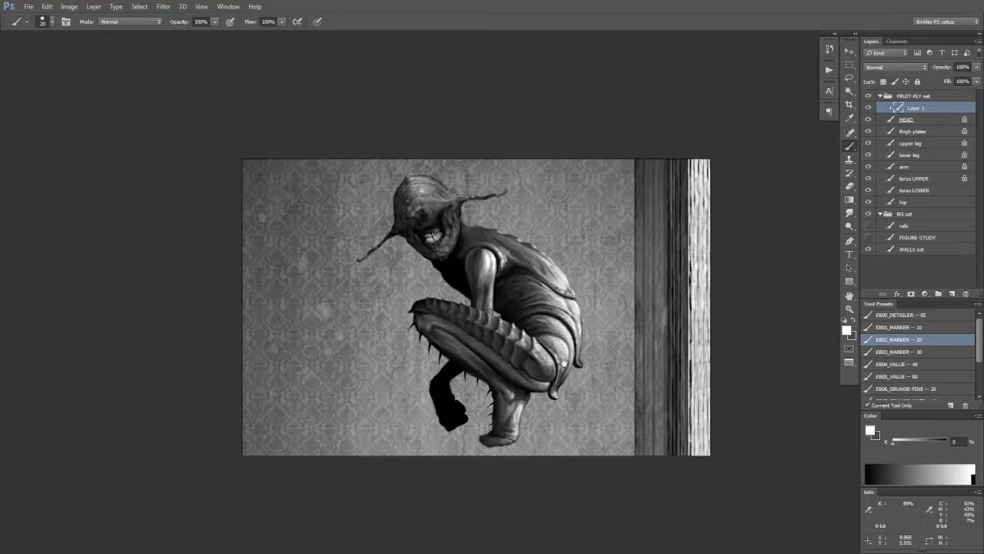
{"action": "scroll", "coordinate": [446, 245], "scroll_direction": "up", "scroll_amount": 3}
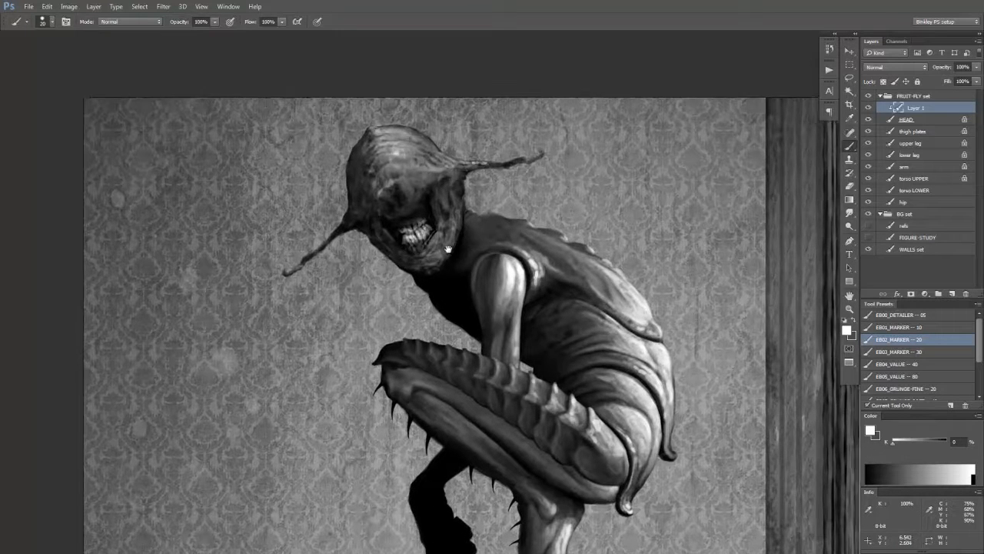
{"action": "left_click_drag", "start_coordinate": [520, 295], "coordinate": [507, 291]}
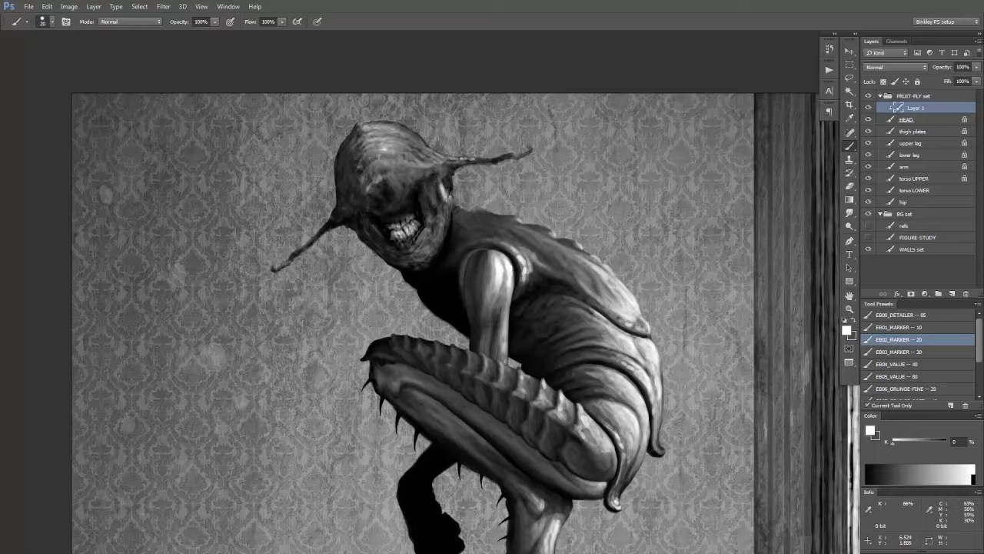
{"action": "left_click_drag", "start_coordinate": [448, 200], "coordinate": [439, 231]}
{"action": "key", "text": "bracketright"}
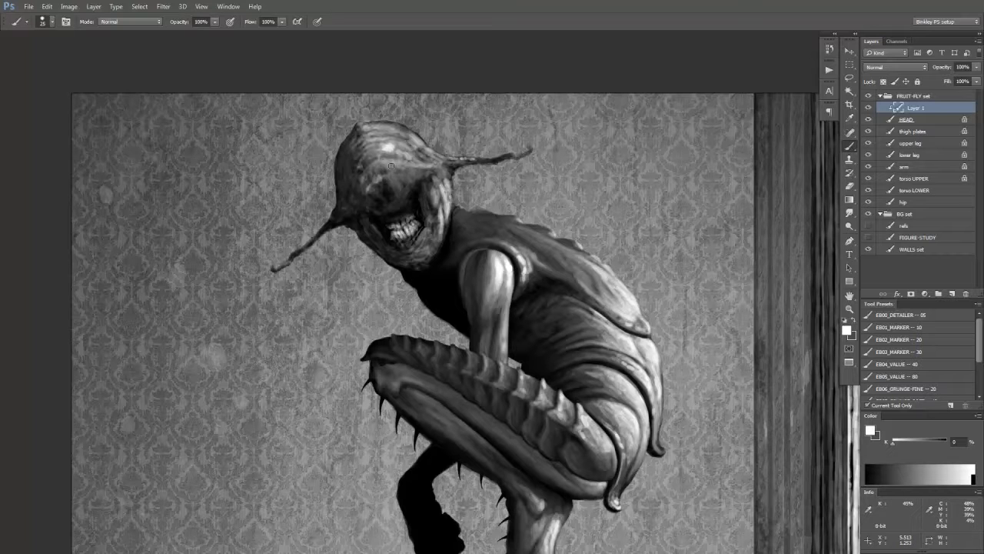
{"action": "left_click_drag", "start_coordinate": [392, 166], "coordinate": [462, 147]}
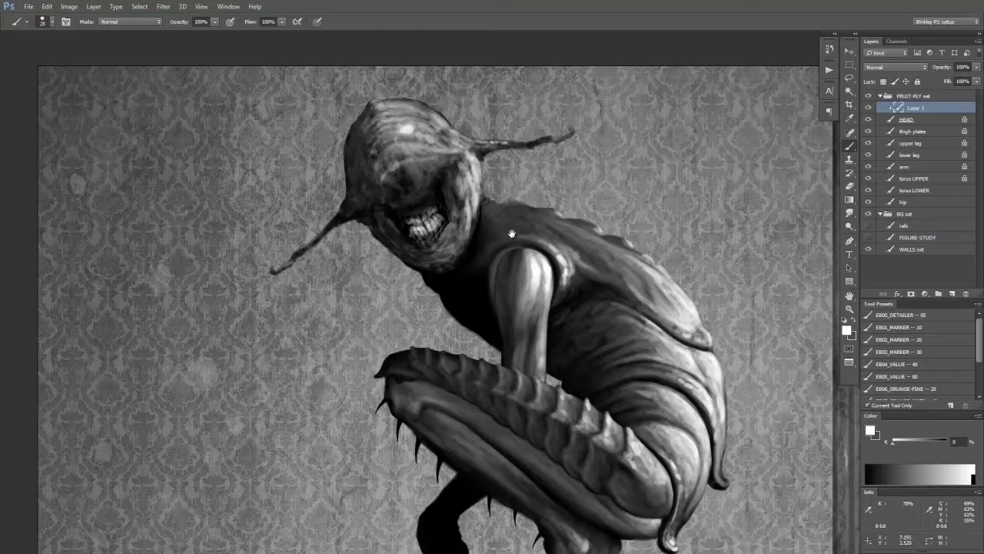
Add a second layer clipped to HEAD and paint fine texture down the cheek and jaw with the EB06_GRUNGE-FINE brush at size 10
{"action": "key", "text": "space"}
{"action": "scroll", "coordinate": [466, 291], "scroll_direction": "down", "scroll_amount": 1}
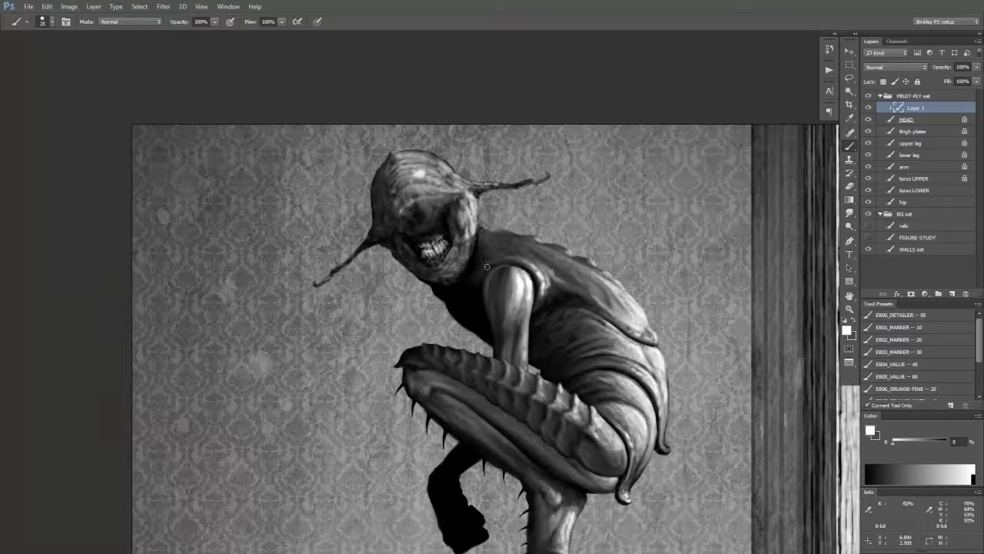
{"action": "left_click", "coordinate": [952, 294]}
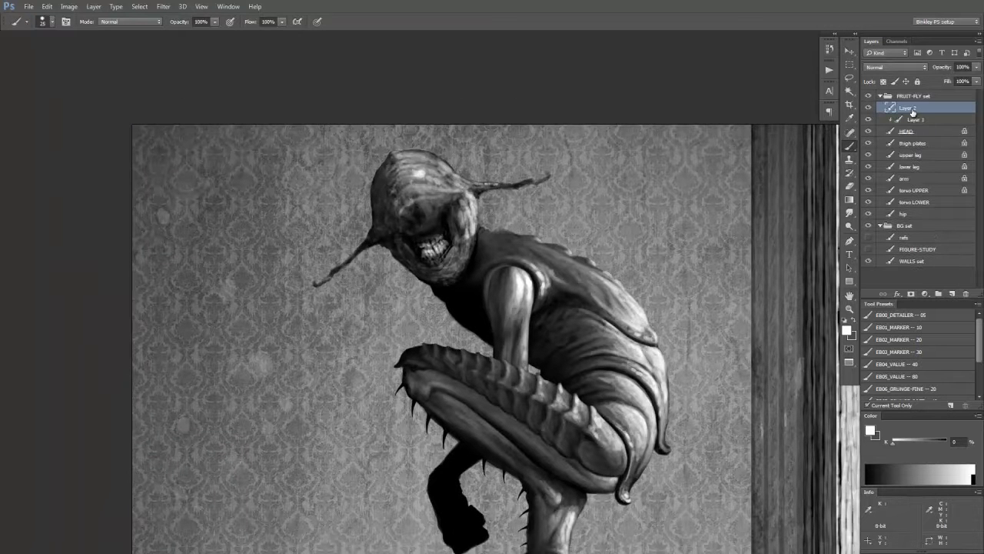
{"action": "left_click", "coordinate": [904, 388]}
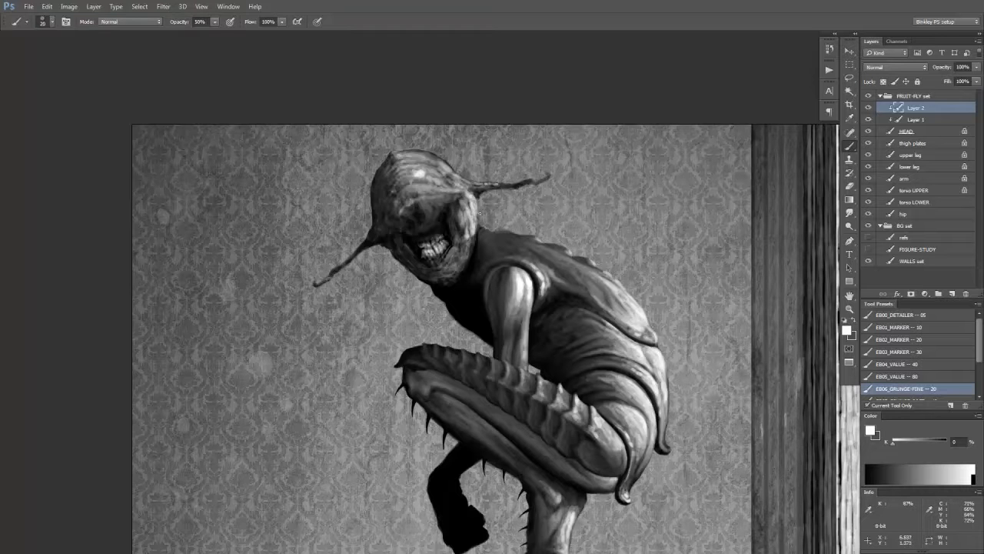
{"action": "scroll", "coordinate": [481, 214], "scroll_direction": "up", "scroll_amount": 2}
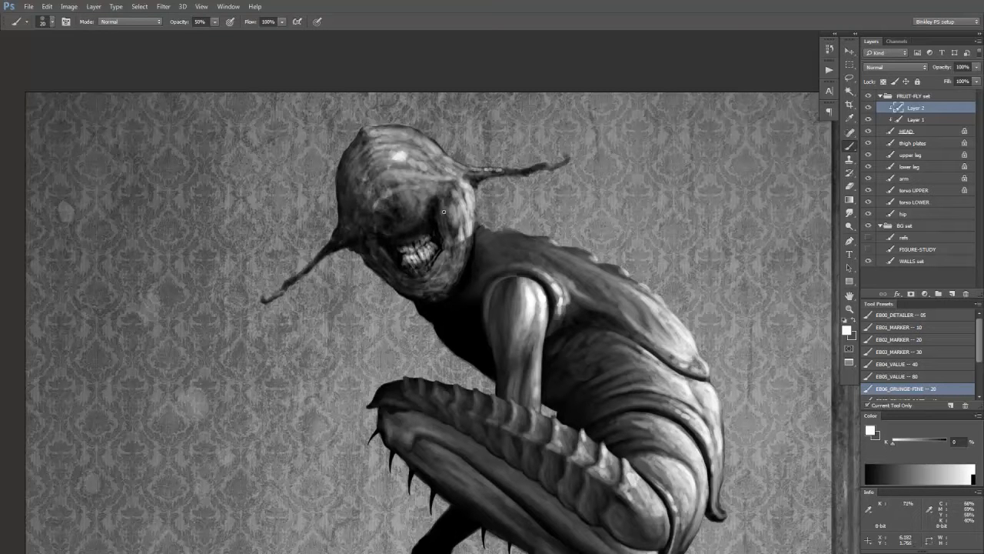
{"action": "key", "text": "bracketright"}
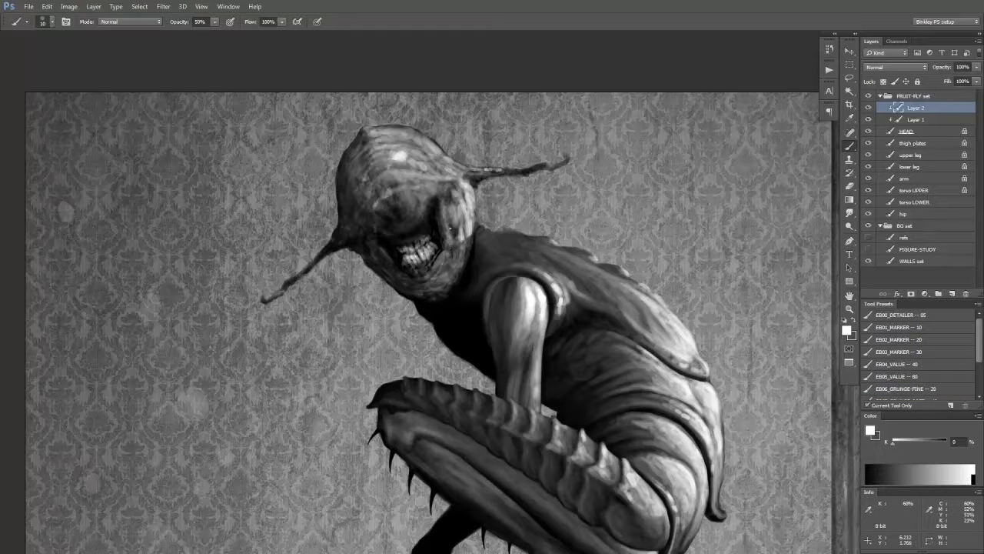
{"action": "mouse_move", "coordinate": [448, 217]}
{"action": "left_mouse_down"}
{"action": "mouse_move", "coordinate": [443, 203]}
{"action": "mouse_move", "coordinate": [449, 292]}
{"action": "left_mouse_up"}
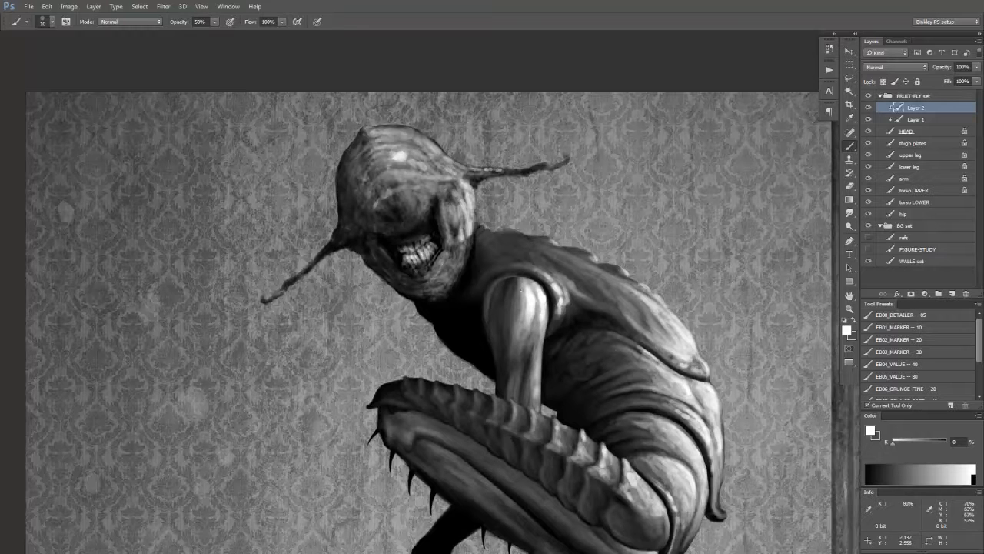
Compare the whole figure with Layer 2 hidden and shown, and flip the canvas horizontally
{"action": "key", "text": "ctrl+minus"}
{"action": "key", "text": "ctrl+minus"}
{"action": "left_click", "coordinate": [869, 108]}
{"action": "left_click", "coordinate": [870, 108]}
{"action": "key", "text": "ctrl+shift+h"}
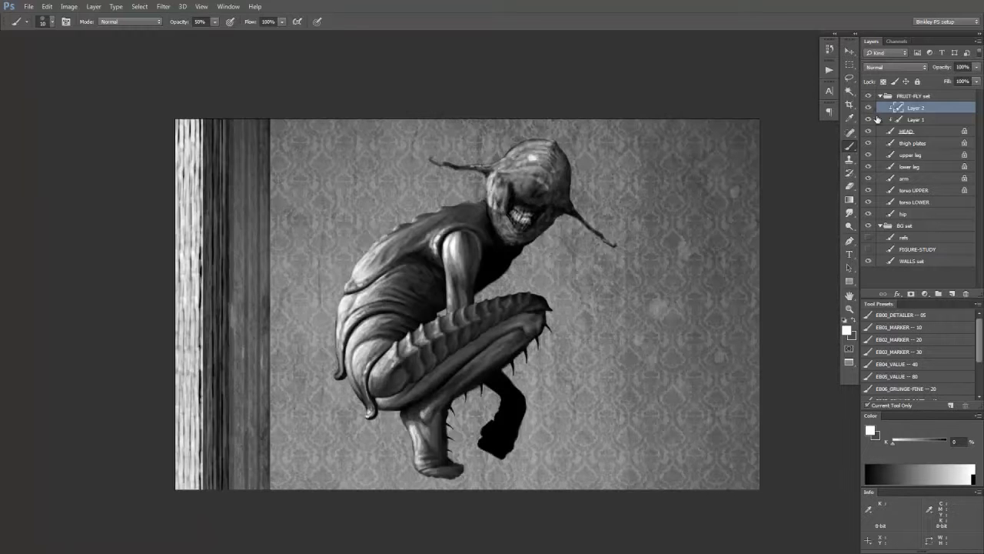
Compare the flipped figure's head with Layer 2 hidden and shown
{"action": "left_click", "coordinate": [870, 109]}
{"action": "left_click", "coordinate": [870, 109]}
{"action": "left_click", "coordinate": [869, 108]}
{"action": "left_click", "coordinate": [870, 108]}
{"action": "left_click", "coordinate": [869, 109]}
{"action": "left_click", "coordinate": [870, 108]}
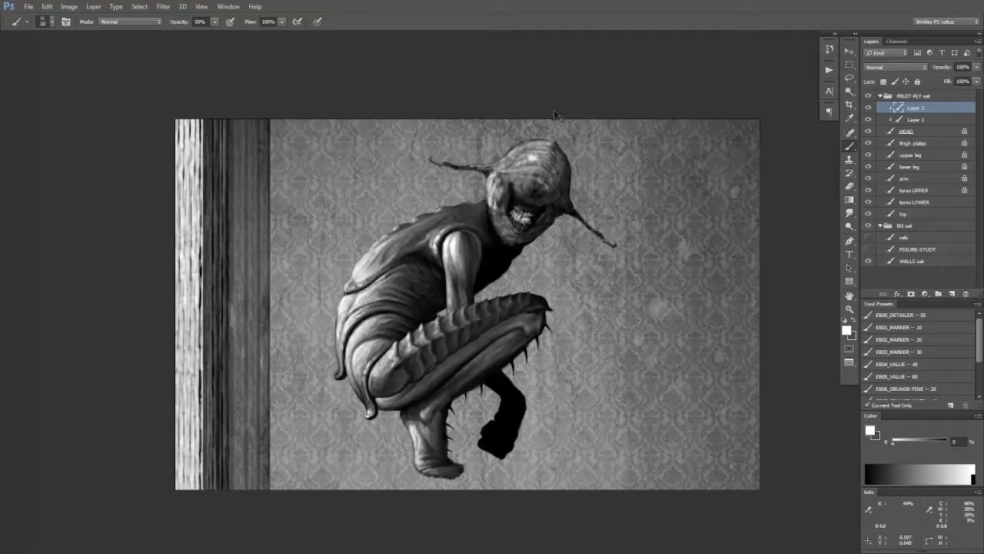
Compare the figure with Layer 2 hidden and shown, flip the canvas horizontally, and delete Layer 2
{"action": "left_click", "coordinate": [869, 108]}
{"action": "left_click", "coordinate": [870, 108]}
{"action": "key", "text": "F2"}
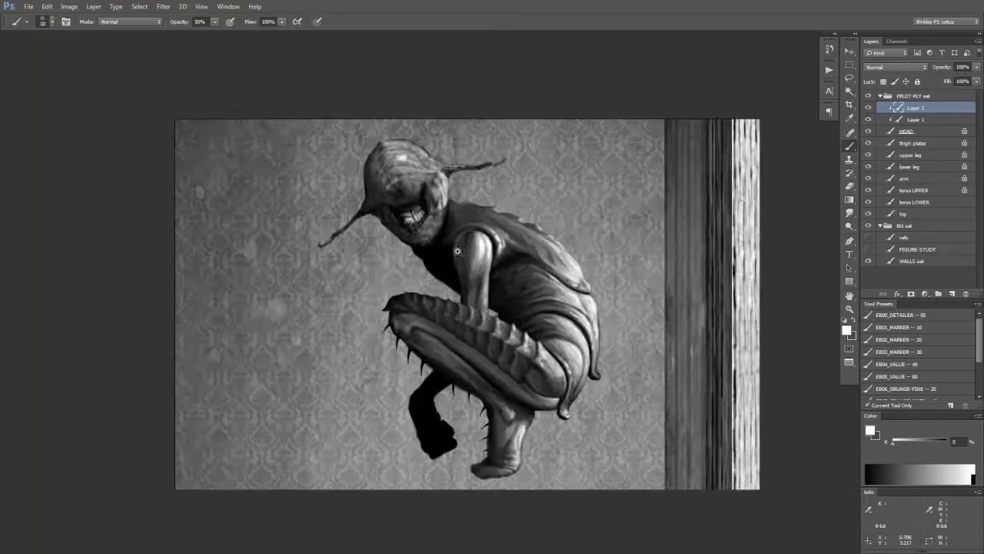
{"action": "key", "text": "ctrl+plus"}
{"action": "left_click", "coordinate": [869, 109]}
{"action": "key", "text": "Delete"}
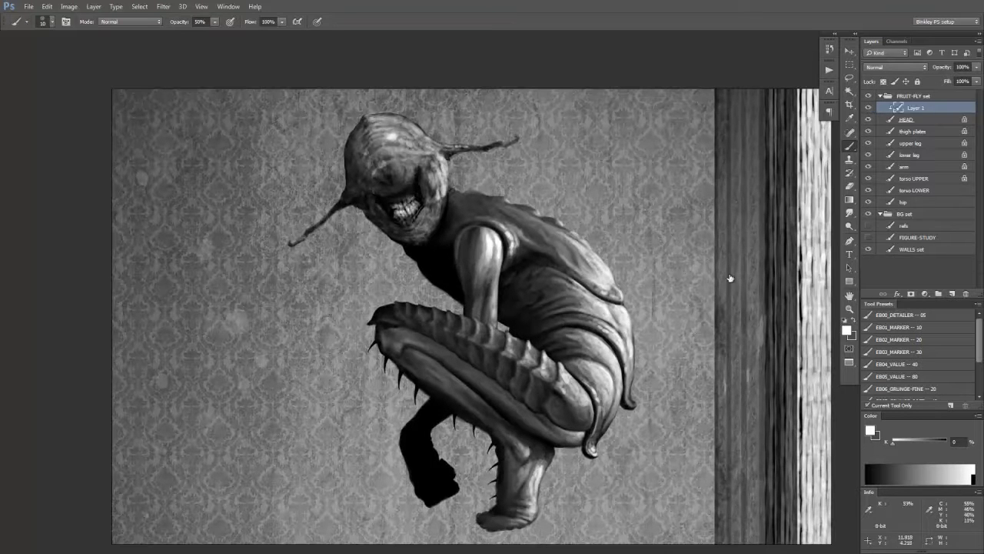
Check the head with Layer 1 hidden and shown, and add a new layer above it clipped to HEAD
{"action": "left_click", "coordinate": [869, 108]}
{"action": "left_click", "coordinate": [869, 108]}
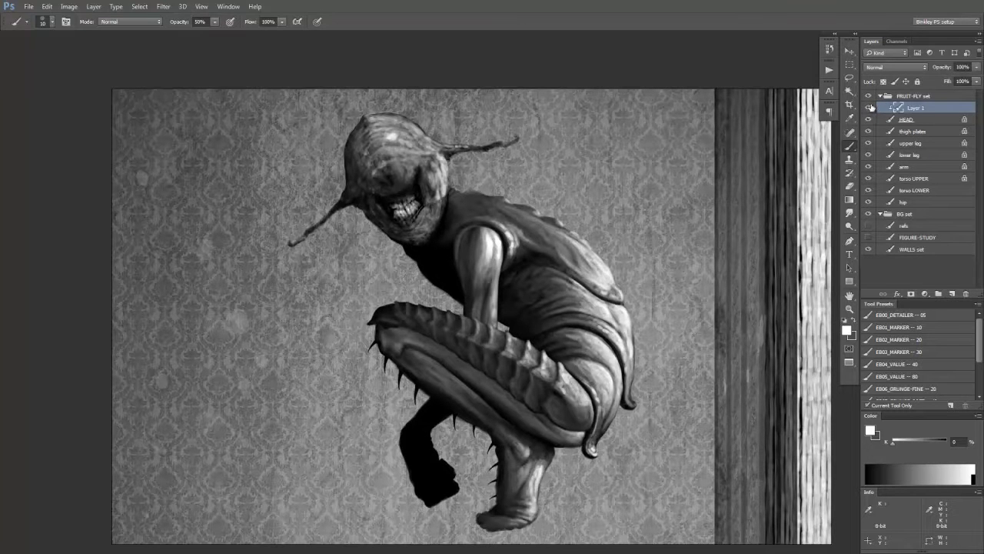
{"action": "left_click", "coordinate": [952, 294]}
{"action": "key", "text": "ctrl+alt+g"}
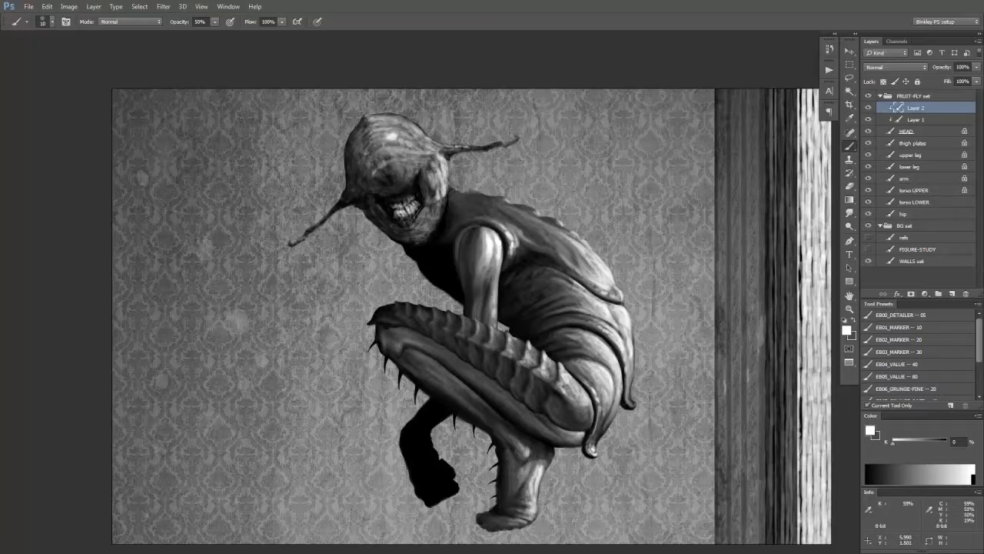
Compare the new clipped layer hidden and shown on the flipped canvas, flip it back, and merge the layer down into Layer 1
{"action": "key", "text": "ctrl+shift+h"}
{"action": "left_click", "coordinate": [869, 107]}
{"action": "left_click", "coordinate": [869, 107]}
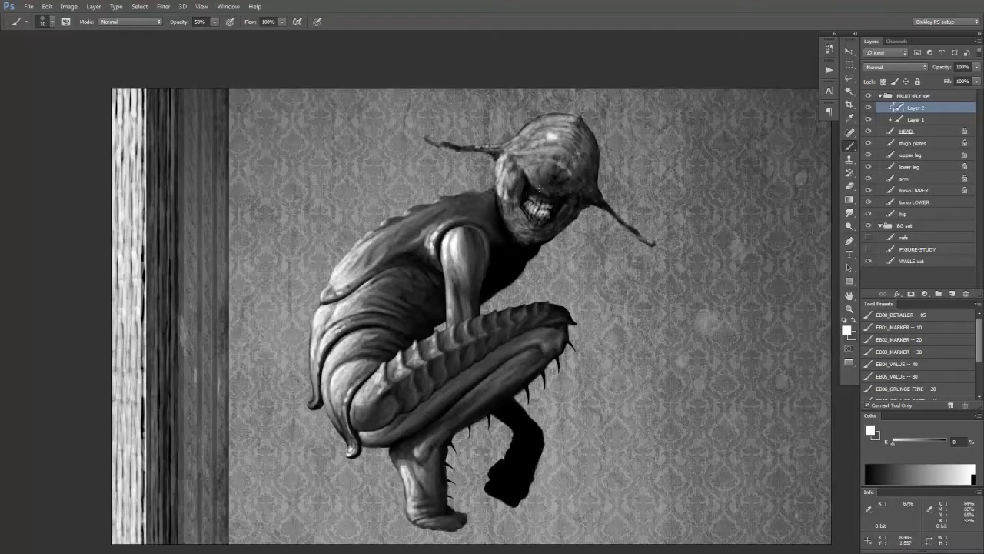
{"action": "key", "text": "ctrl+shift+h"}
{"action": "key", "text": "ctrl+e"}
{"action": "left_click_drag", "start_coordinate": [431, 255], "coordinate": [489, 290]}
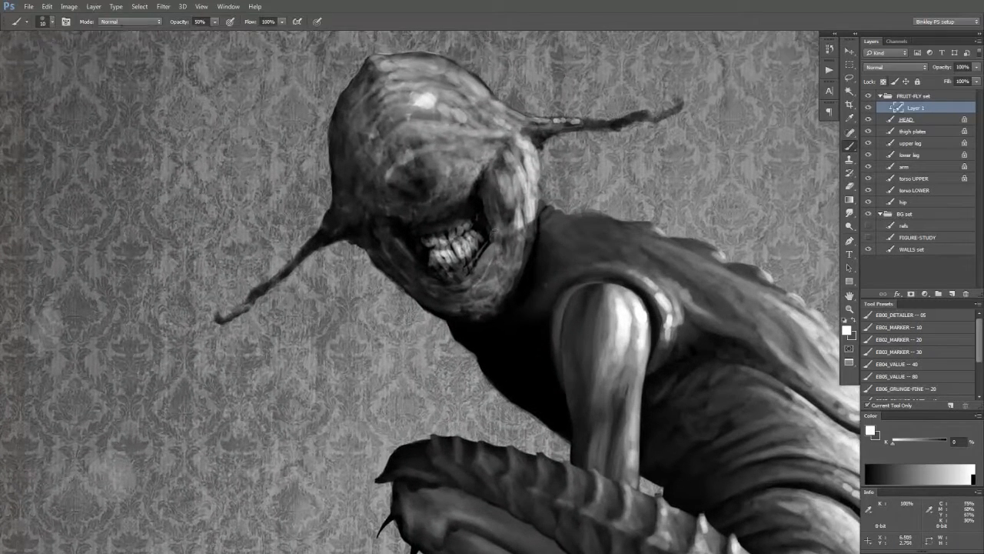
Lasso the mouth and teeth on the HEAD layer and copy the selection to a new clipped layer
{"action": "key", "text": "alt+["}
{"action": "key", "text": "l"}
{"action": "mouse_move", "coordinate": [487, 229]}
{"action": "left_mouse_down"}
{"action": "mouse_move", "coordinate": [428, 232]}
{"action": "mouse_move", "coordinate": [412, 244]}
{"action": "mouse_move", "coordinate": [422, 266]}
{"action": "left_mouse_up"}
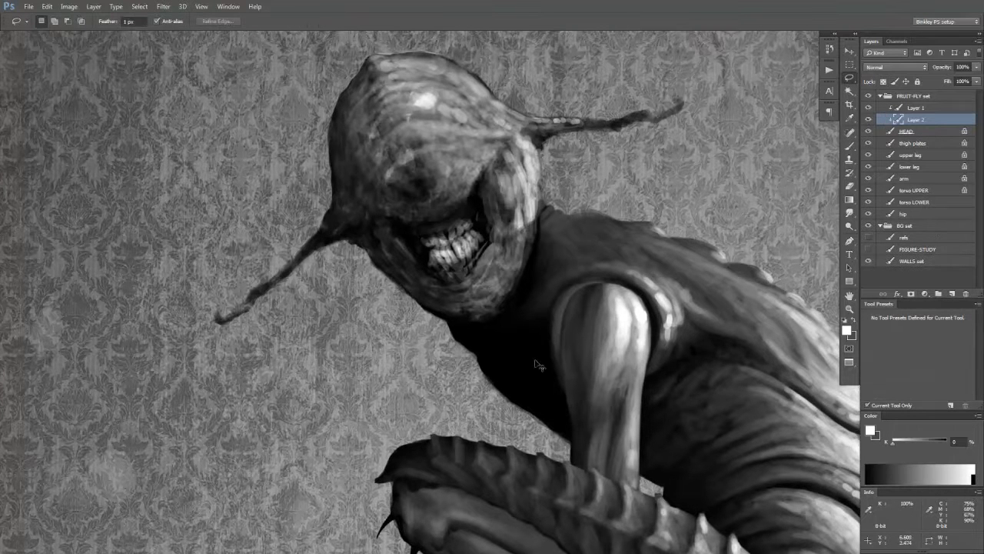
Brighten the copied mouth area with Levels, setting the black input to 4 and the midtone to 1.38
{"action": "key", "text": "ctrl+l"}
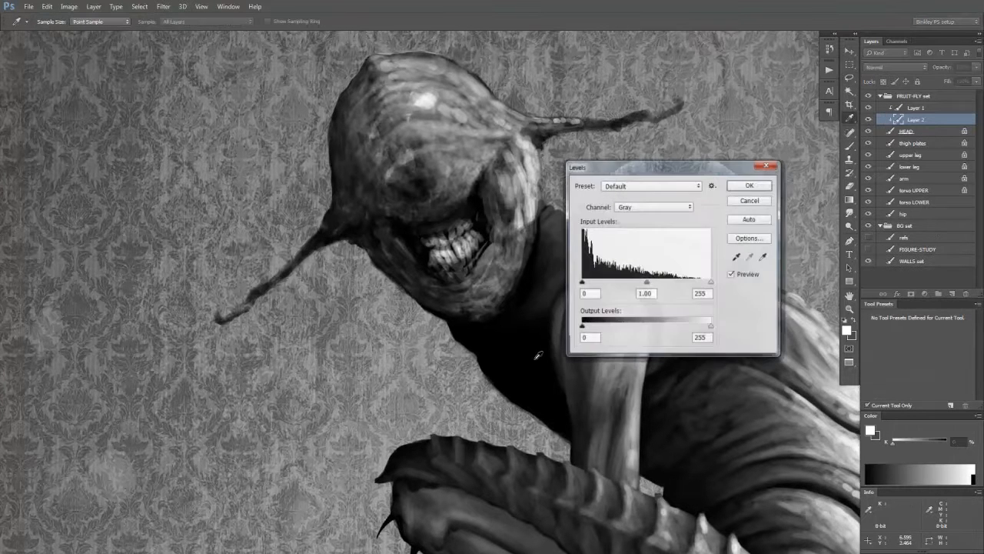
{"action": "left_click_drag", "start_coordinate": [640, 166], "coordinate": [678, 147]}
{"action": "mouse_move", "coordinate": [751, 263]}
{"action": "left_mouse_down"}
{"action": "mouse_move", "coordinate": [727, 264]}
{"action": "mouse_move", "coordinate": [754, 264]}
{"action": "left_mouse_up"}
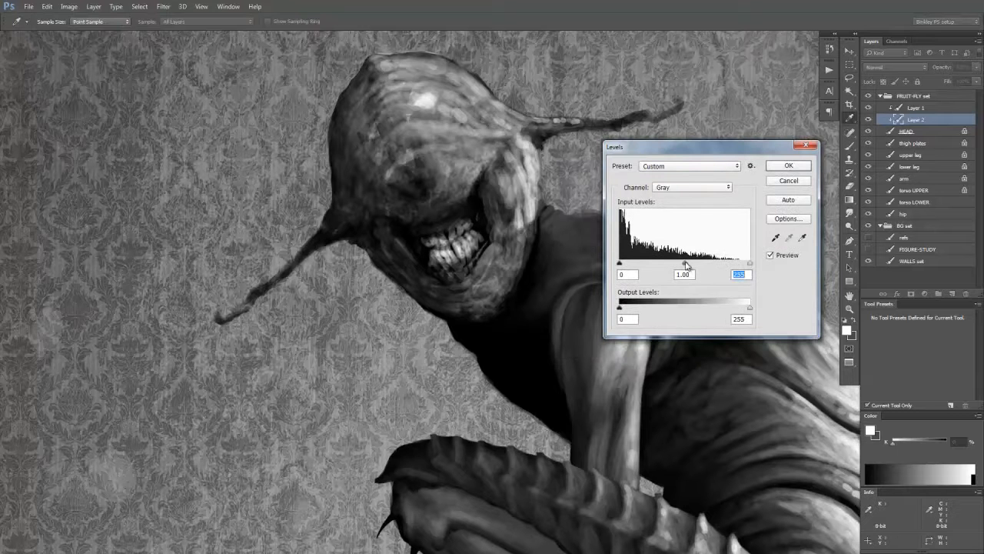
{"action": "mouse_move", "coordinate": [685, 265]}
{"action": "left_mouse_down"}
{"action": "mouse_move", "coordinate": [623, 264]}
{"action": "mouse_move", "coordinate": [672, 265]}
{"action": "left_mouse_up"}
{"action": "left_click", "coordinate": [623, 264]}
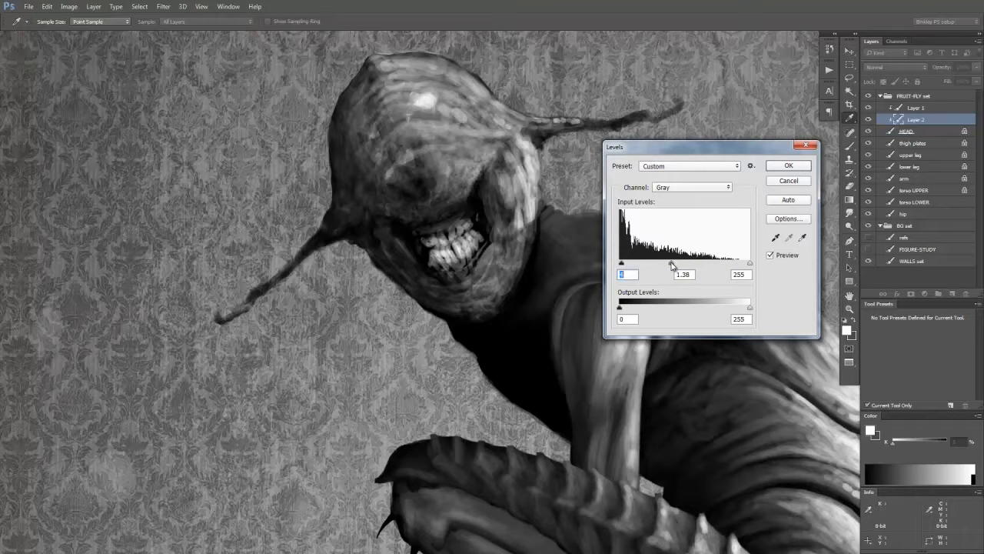
{"action": "left_click", "coordinate": [780, 169]}
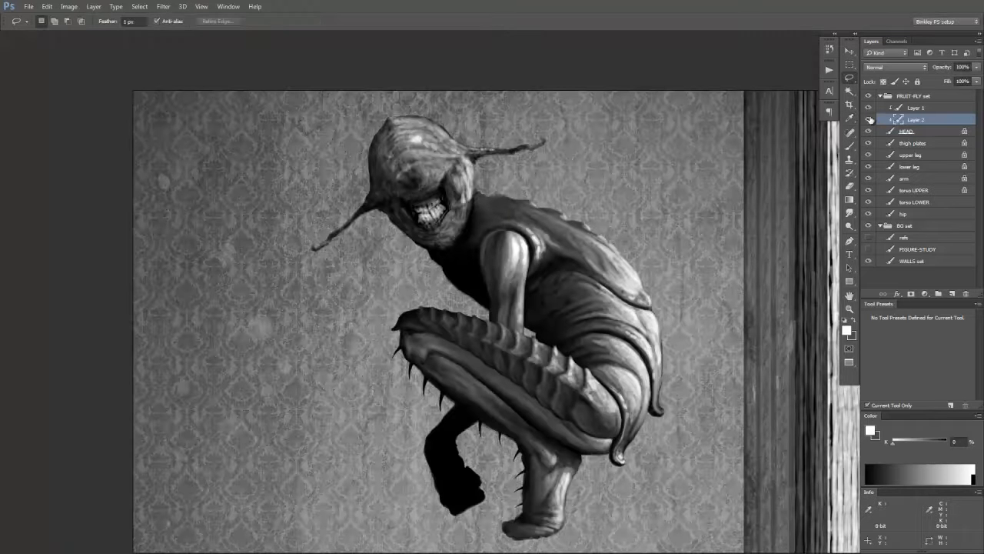
Compare the whole figure with the brightened mouth layer hidden and shown at a reduced view
{"action": "left_click", "coordinate": [870, 120]}
{"action": "left_click", "coordinate": [870, 120]}
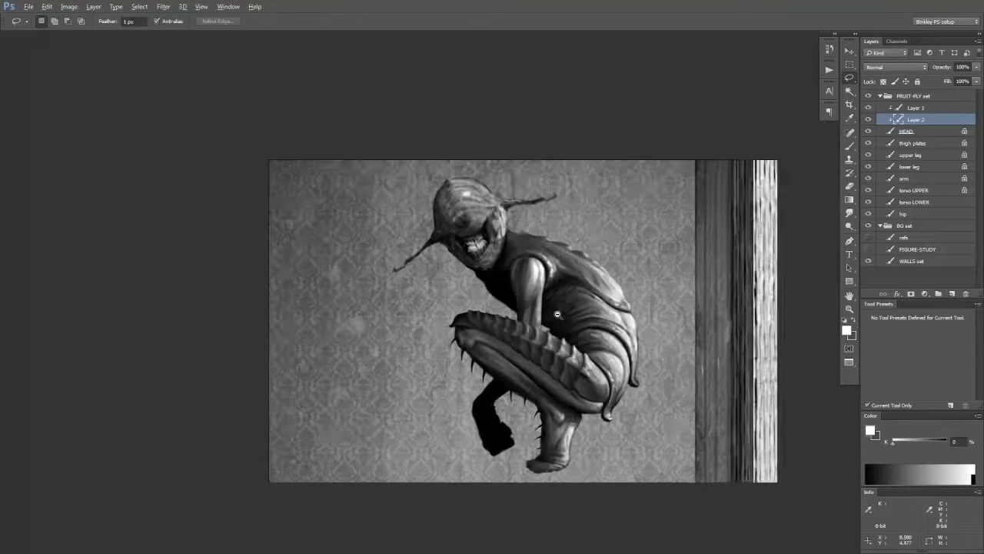
{"action": "key", "text": "ctrl+minus"}
{"action": "left_click_drag", "start_coordinate": [567, 330], "coordinate": [537, 272]}
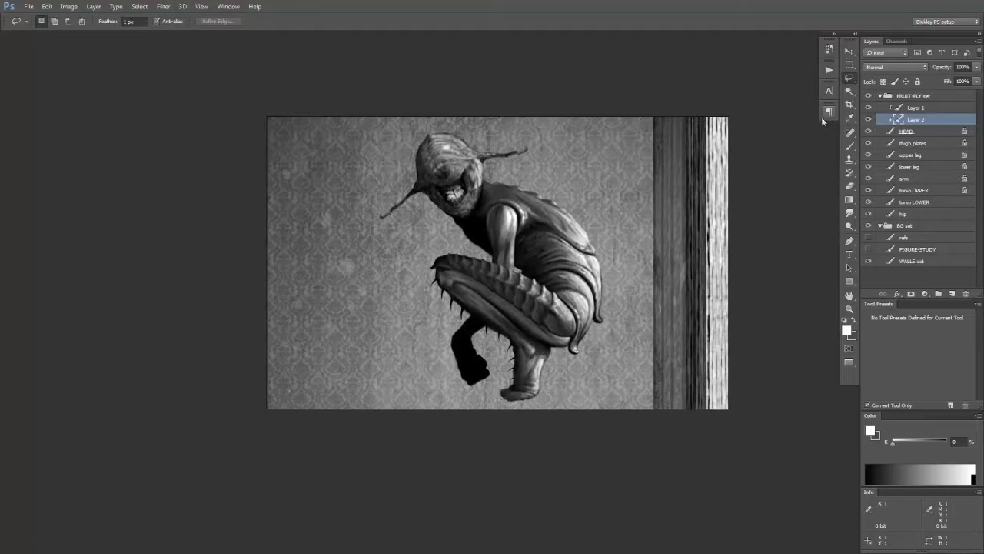
{"action": "left_click", "coordinate": [869, 120]}
{"action": "left_click", "coordinate": [869, 120]}
{"action": "left_click", "coordinate": [869, 120]}
{"action": "left_click", "coordinate": [870, 120]}
Add a layer mask to Layer 2 and paint black over the teeth on it with the EB02_MARKER brush at size 20
{"action": "left_click_drag", "start_coordinate": [461, 229], "coordinate": [538, 282]}
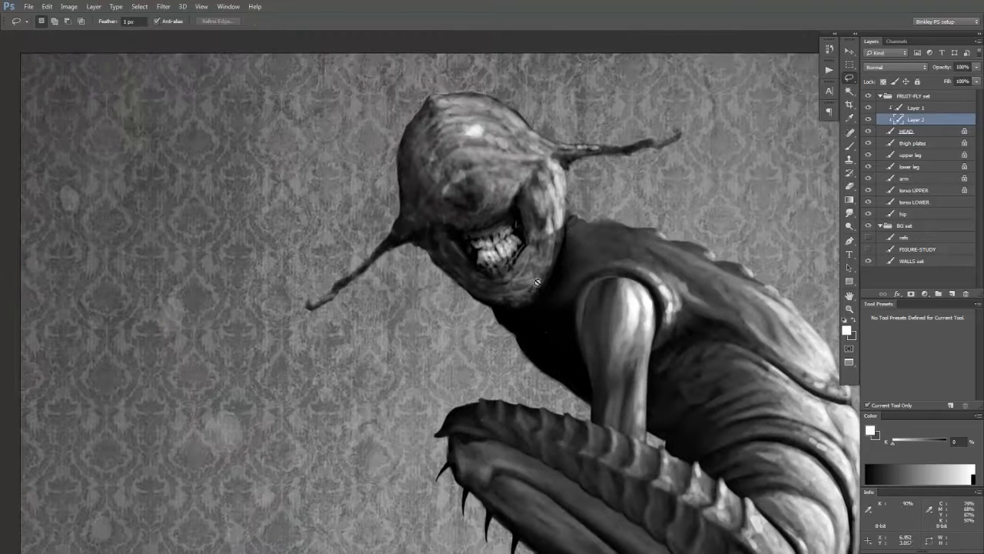
{"action": "left_click", "coordinate": [911, 294]}
{"action": "left_click", "coordinate": [846, 320]}
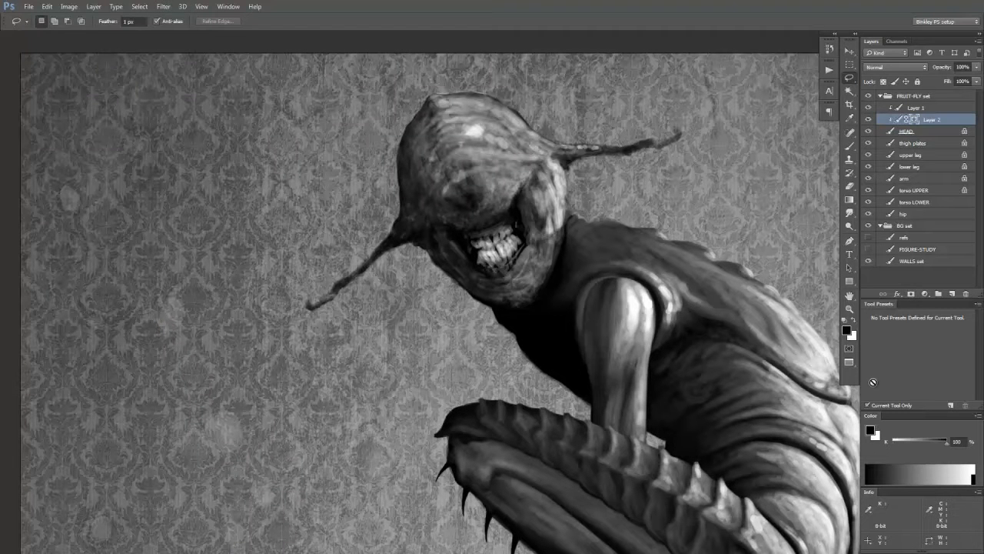
{"action": "key", "text": "b"}
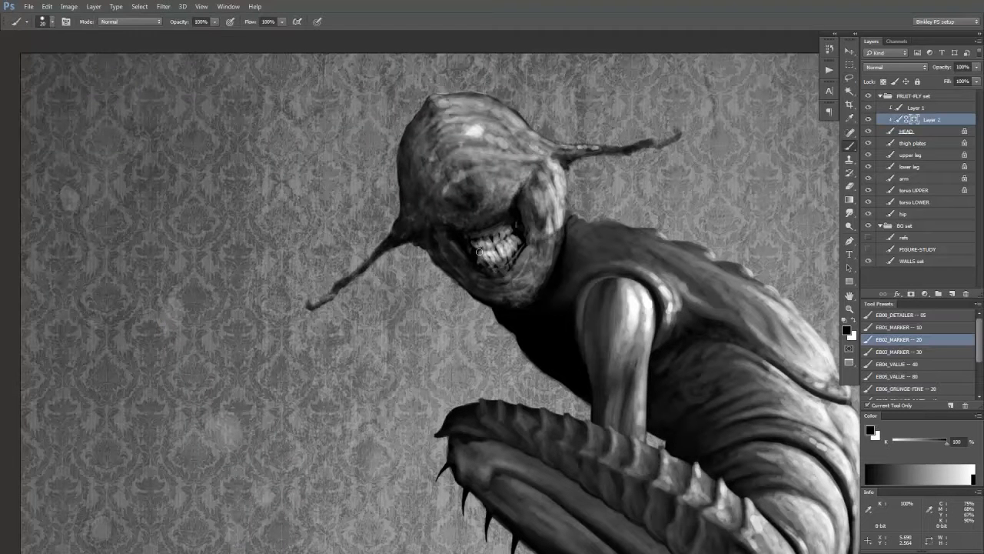
{"action": "mouse_move", "coordinate": [480, 252]}
{"action": "left_mouse_down"}
{"action": "mouse_move", "coordinate": [488, 261]}
{"action": "mouse_move", "coordinate": [481, 245]}
{"action": "mouse_move", "coordinate": [491, 247]}
{"action": "left_mouse_up"}
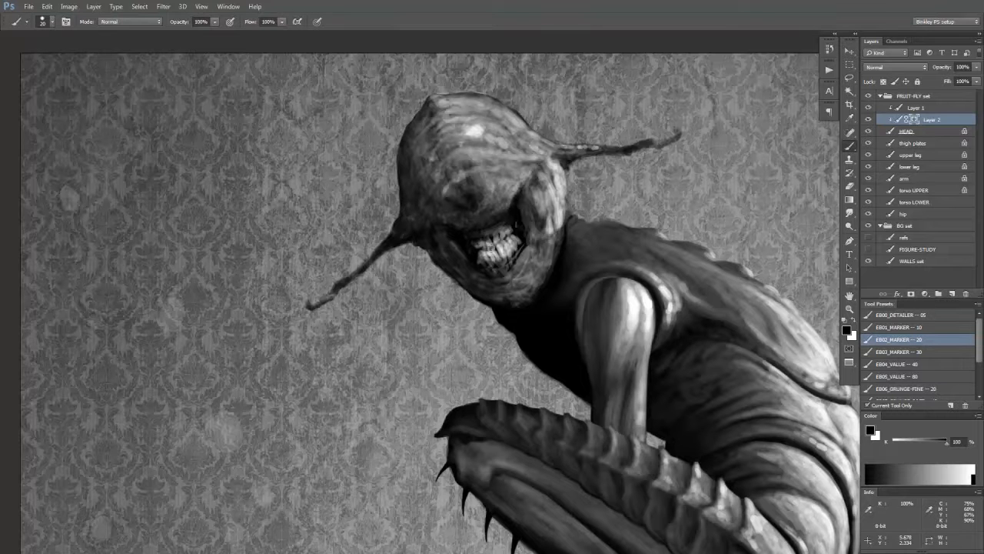
Add a clipped layer above Layer 2 and paint dark shading around the teeth and mouth corner at 50% brush opacity, using black
{"action": "left_click", "coordinate": [952, 294]}
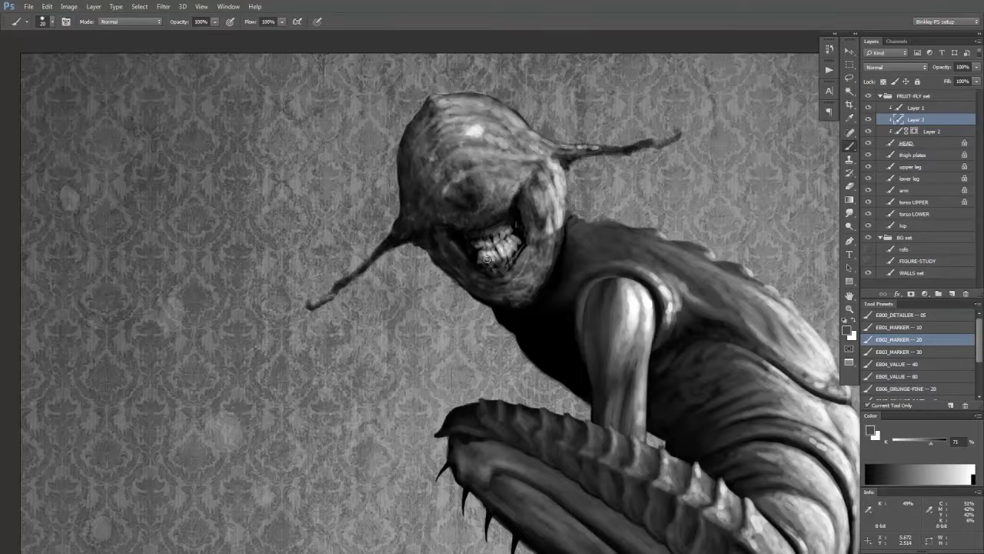
{"action": "key", "text": "5"}
{"action": "scroll", "coordinate": [488, 262], "scroll_direction": "up", "scroll_amount": 1}
{"action": "left_click_drag", "start_coordinate": [490, 257], "coordinate": [475, 233]}
{"action": "key", "text": "x"}
{"action": "left_click_drag", "start_coordinate": [894, 443], "coordinate": [965, 446]}
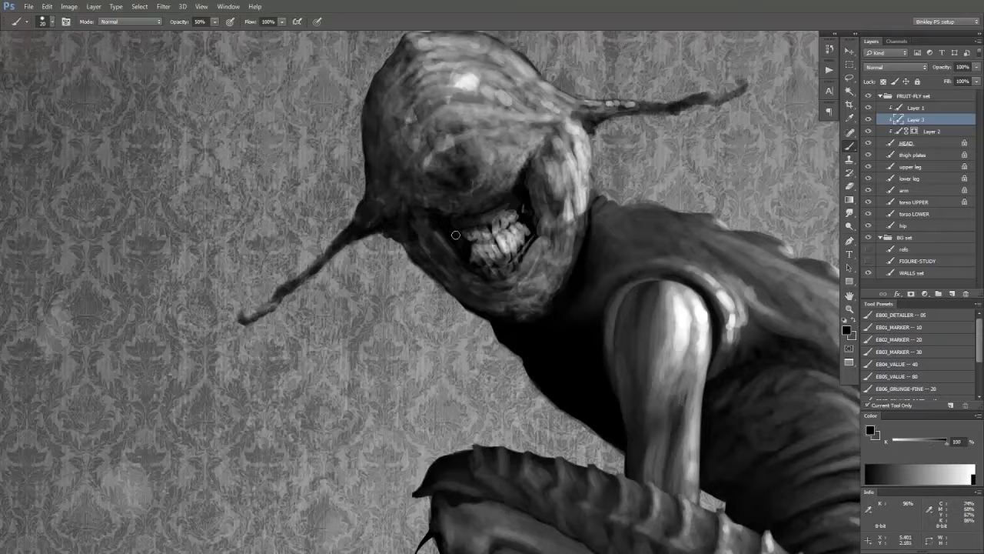
{"action": "mouse_move", "coordinate": [462, 252]}
{"action": "left_mouse_down"}
{"action": "mouse_move", "coordinate": [471, 254]}
{"action": "mouse_move", "coordinate": [461, 248]}
{"action": "left_mouse_up"}
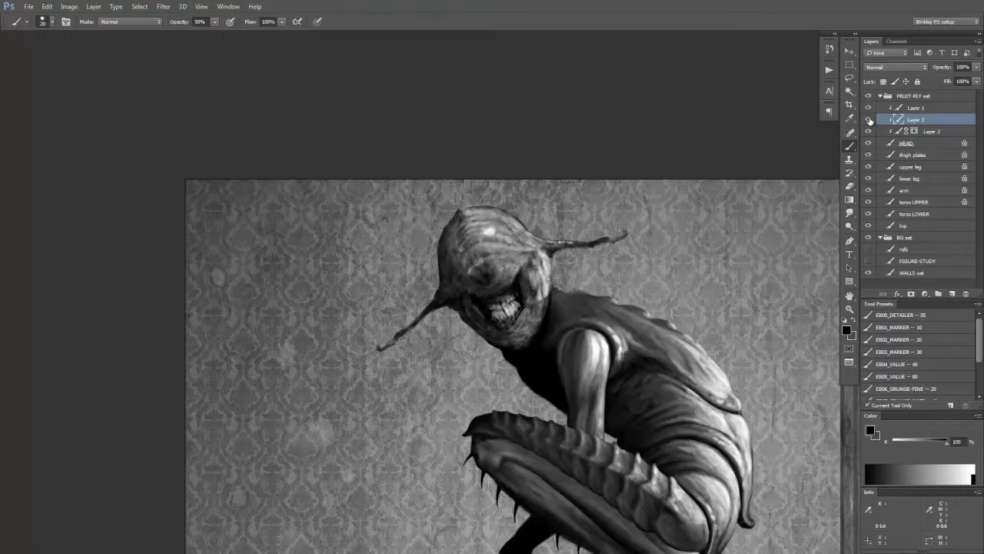
Compare the mouth with Layer 3 and Layer 2 hidden and shown
{"action": "left_click", "coordinate": [870, 121]}
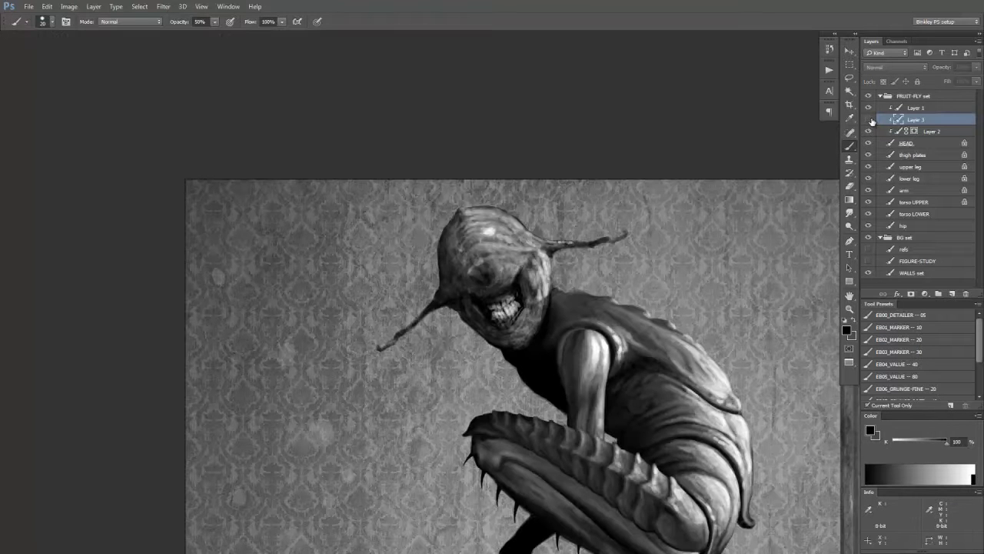
{"action": "key", "text": "ctrl+plus"}
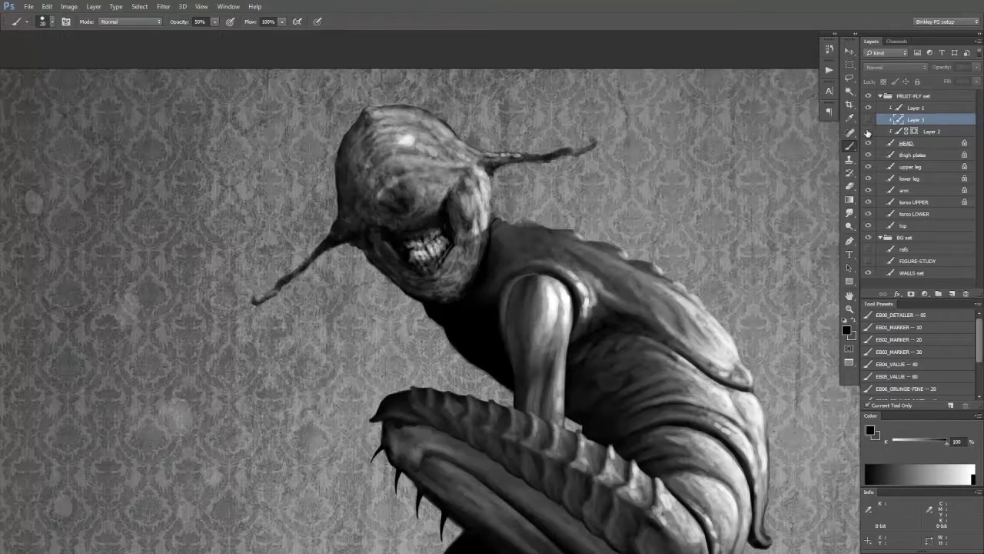
{"action": "left_click", "coordinate": [870, 120]}
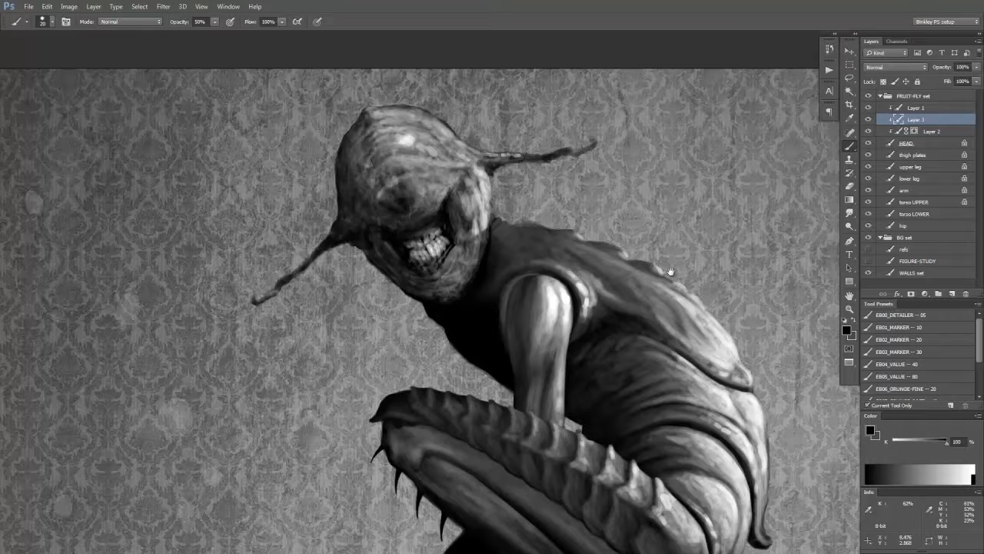
{"action": "left_click", "coordinate": [870, 121]}
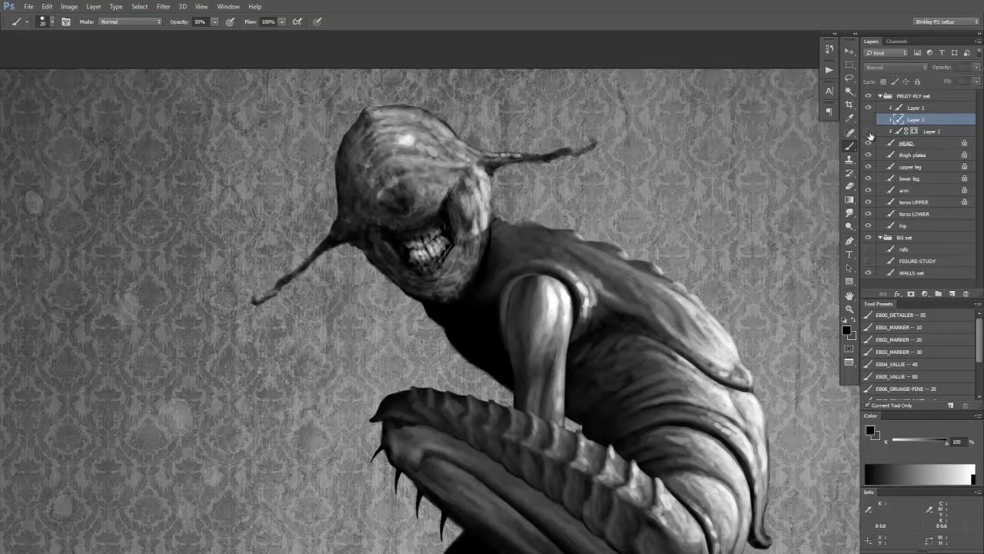
{"action": "left_click", "coordinate": [870, 121]}
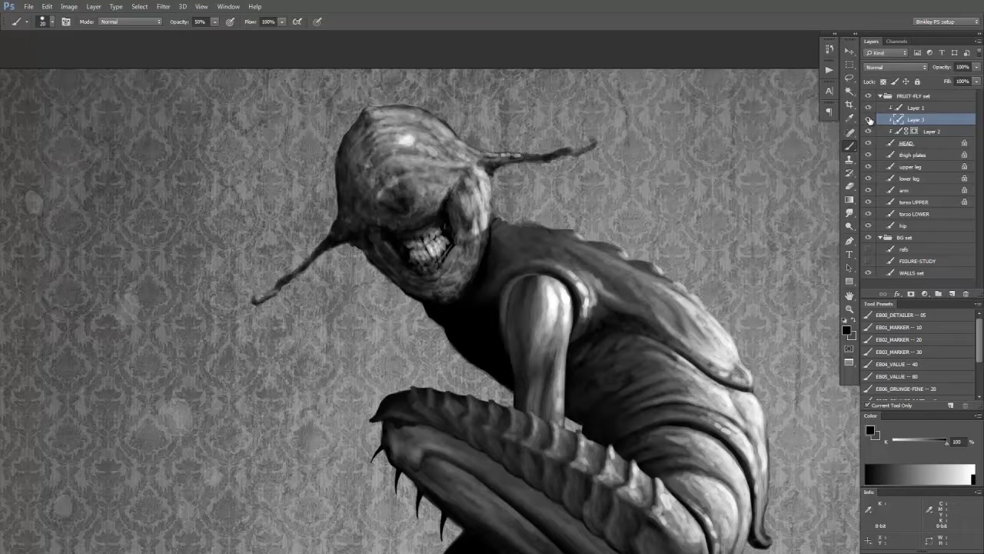
Remove the layer mask from Layer 2, applying it to the layer
{"action": "left_click", "coordinate": [920, 132]}
{"action": "left_click", "coordinate": [966, 293]}
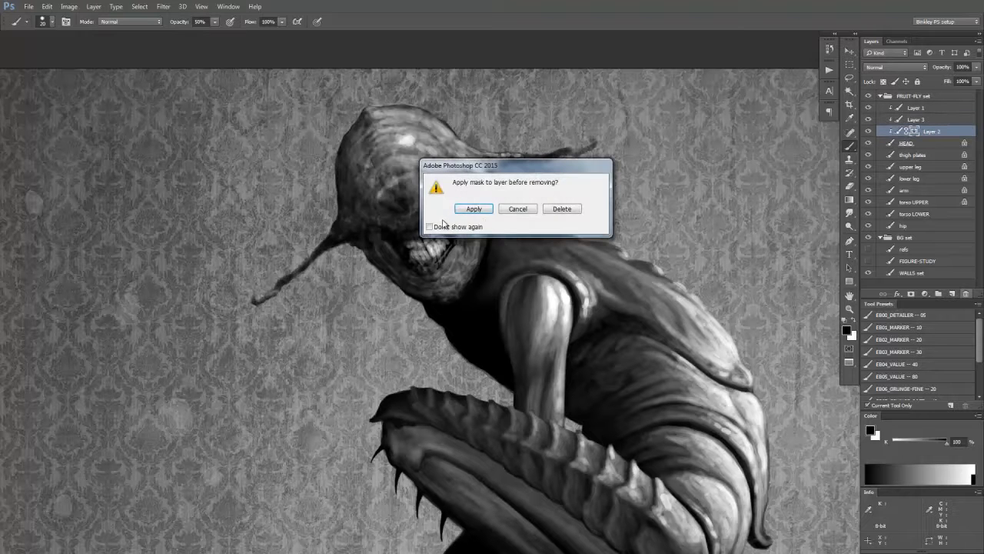
{"action": "left_click", "coordinate": [459, 214]}
Merge the three clipped layers down into the HEAD layer, starting from Layer 1
{"action": "left_click", "coordinate": [905, 109]}
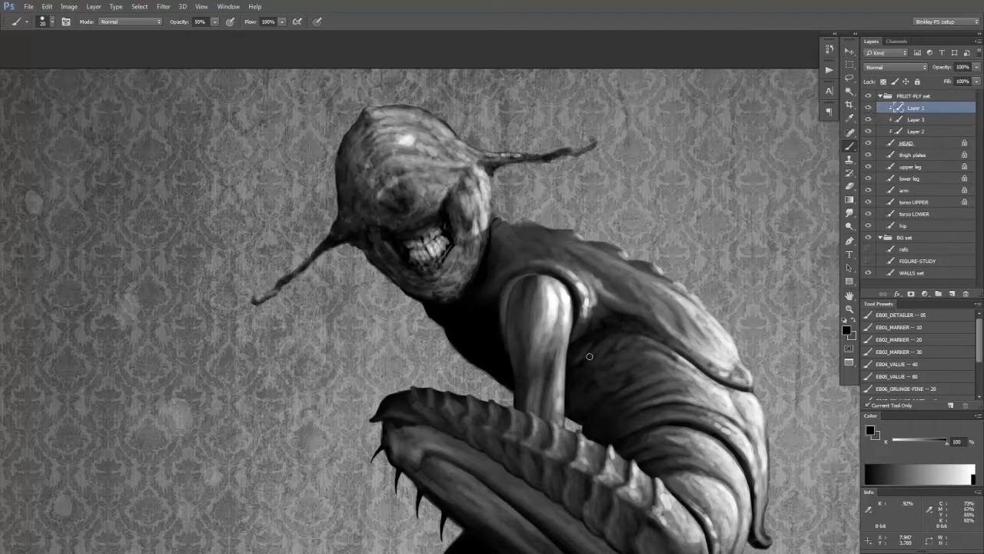
{"action": "key", "text": "ctrl+e"}
{"action": "key", "text": "ctrl+e"}
{"action": "key", "text": "ctrl+e"}
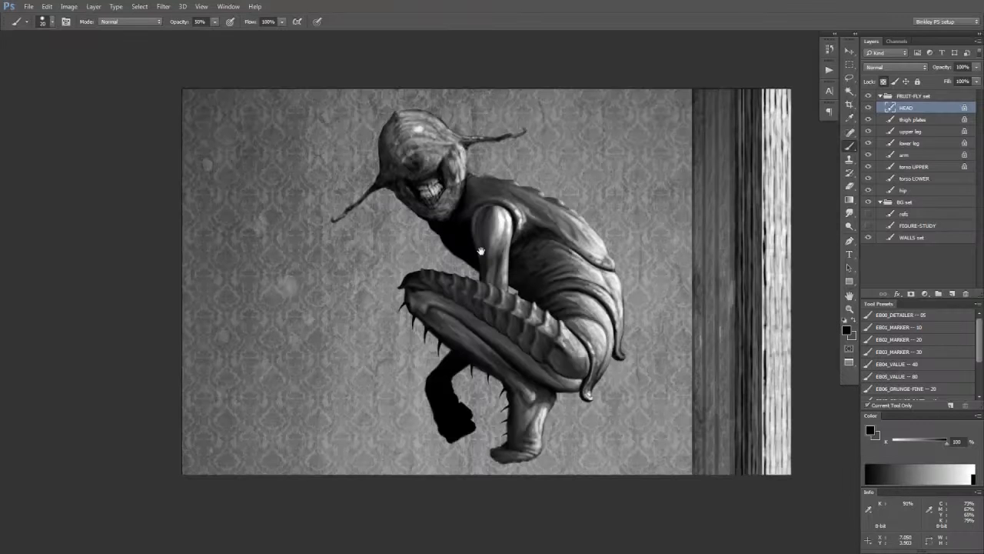
Add a new layer above HEAD and paint white highlights on the teeth with the EB01_MARKER brush at size 10
{"action": "left_click_drag", "start_coordinate": [472, 249], "coordinate": [515, 325]}
{"action": "left_click", "coordinate": [952, 294]}
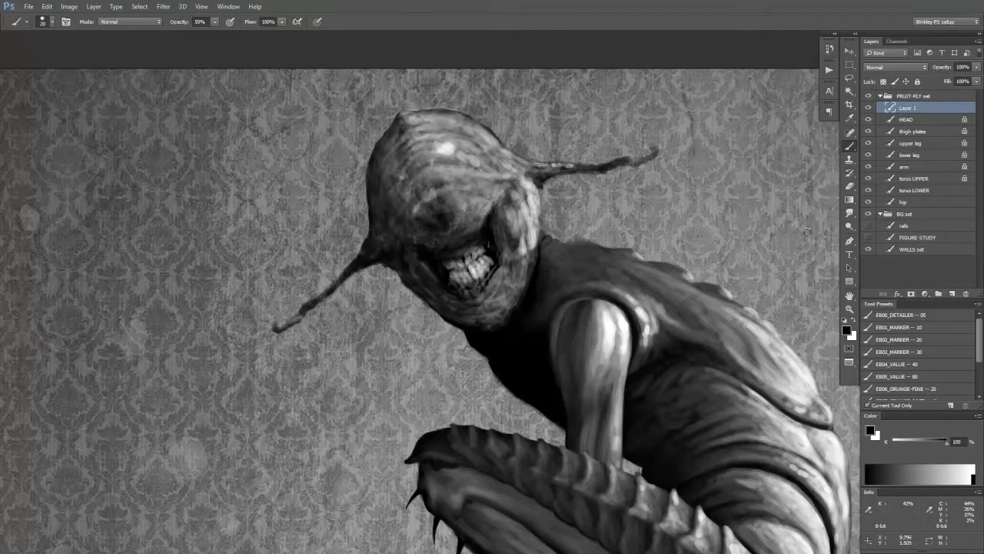
{"action": "left_click", "coordinate": [863, 315]}
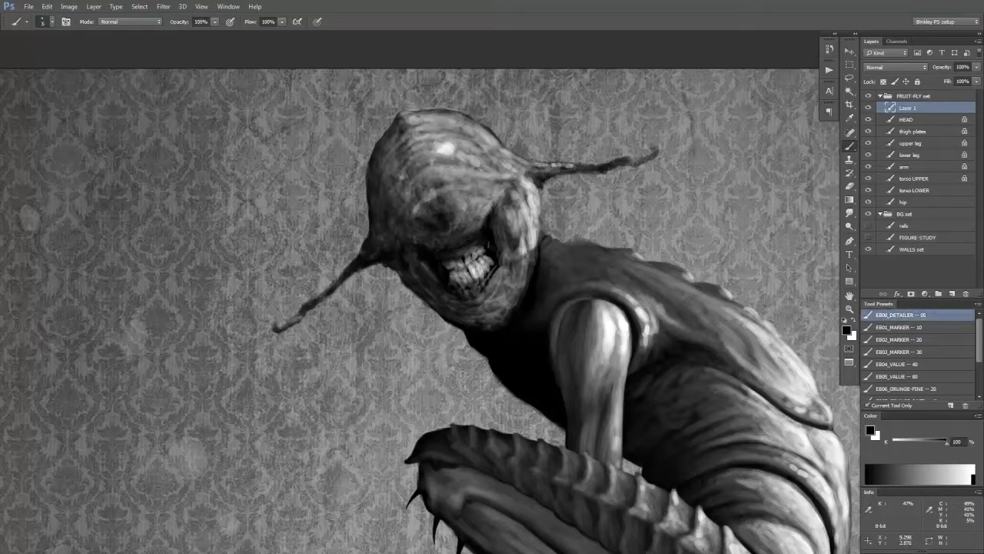
{"action": "left_click", "coordinate": [869, 326]}
{"action": "scroll", "coordinate": [462, 244], "scroll_direction": "up", "scroll_amount": 3}
{"action": "key", "text": "x"}
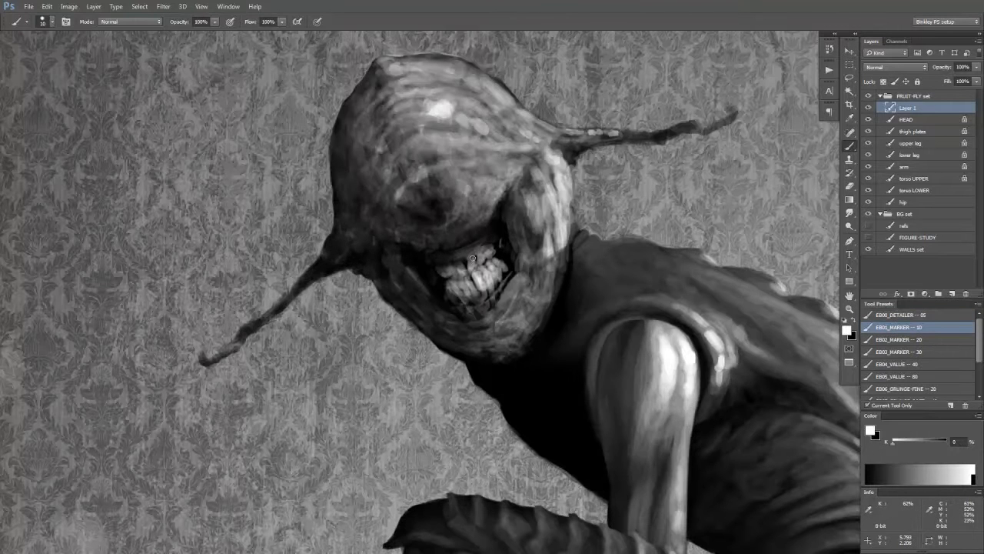
{"action": "left_click_drag", "start_coordinate": [474, 256], "coordinate": [481, 259]}
{"action": "left_click_drag", "start_coordinate": [482, 262], "coordinate": [488, 255]}
{"action": "left_click_drag", "start_coordinate": [472, 272], "coordinate": [485, 294]}
Compare the whole figure with the teeth highlight layer hidden and shown
{"action": "key", "text": "ctrl+0"}
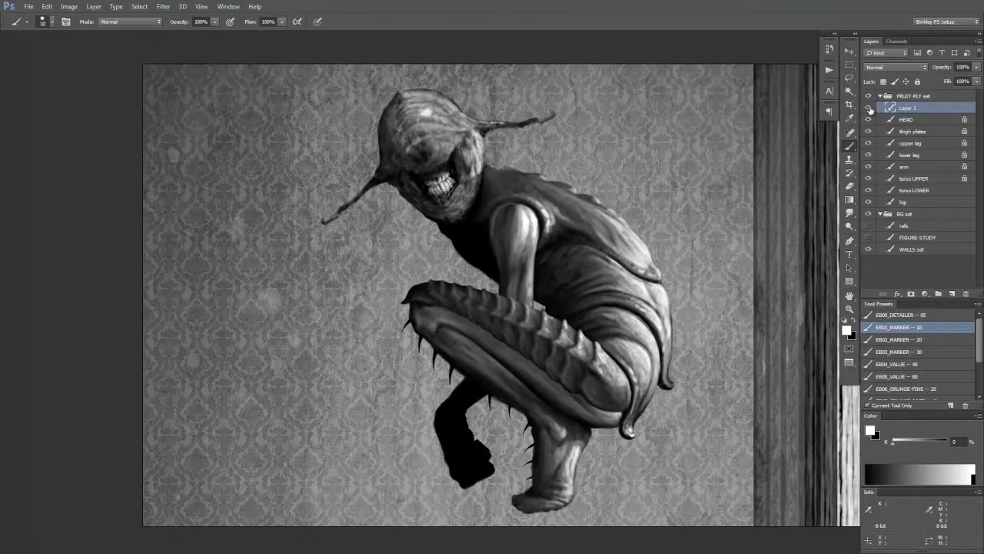
{"action": "left_click", "coordinate": [870, 108]}
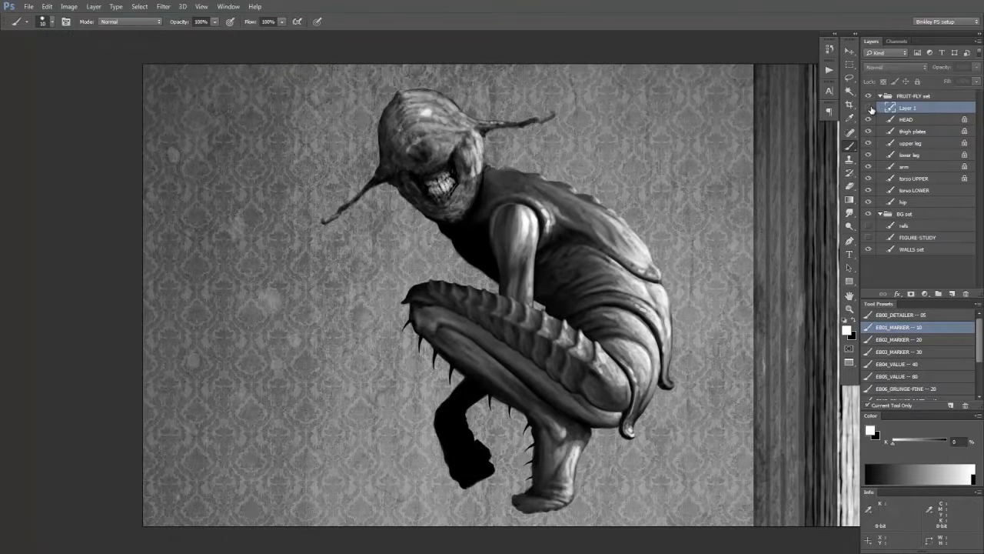
{"action": "left_click", "coordinate": [870, 109]}
{"action": "left_click", "coordinate": [870, 108]}
{"action": "left_click", "coordinate": [869, 108]}
Paint soft white highlights at 50% opacity on the cheek folds beside the mouth on Layer 1
{"action": "scroll", "coordinate": [421, 105], "scroll_direction": "up", "scroll_amount": 5}
{"action": "key", "text": "5"}
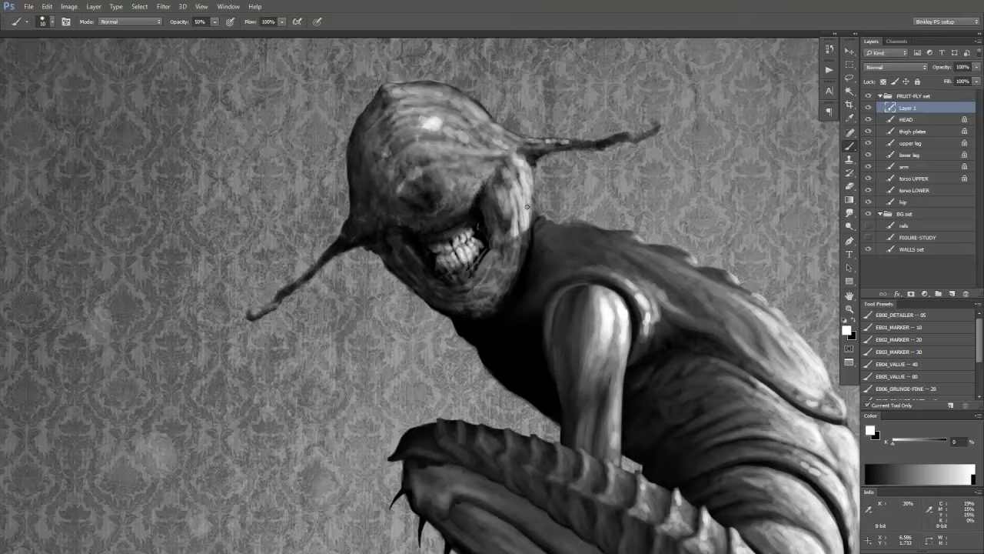
{"action": "left_click_drag", "start_coordinate": [527, 206], "coordinate": [495, 236]}
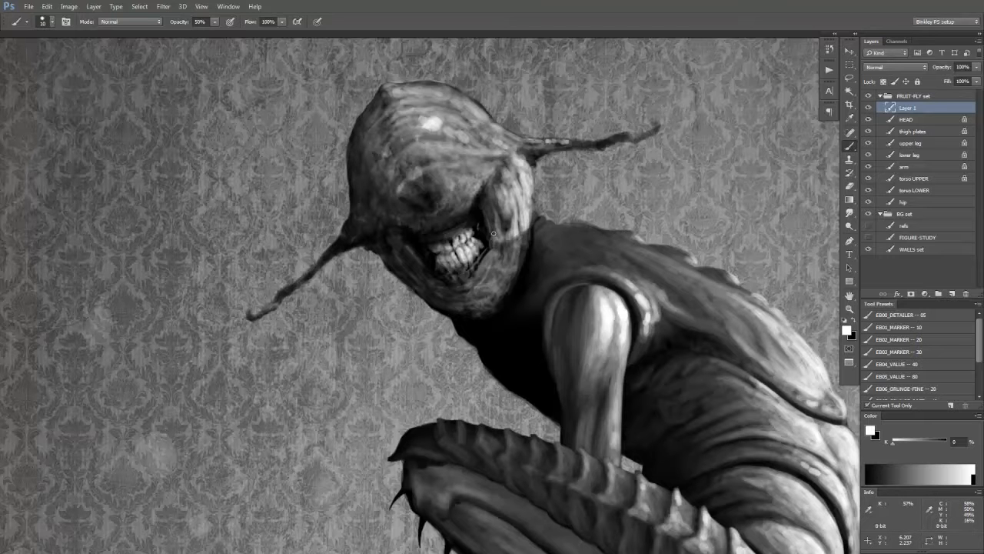
{"action": "key", "text": "ctrl+minus"}
{"action": "key", "text": "ctrl+plus"}
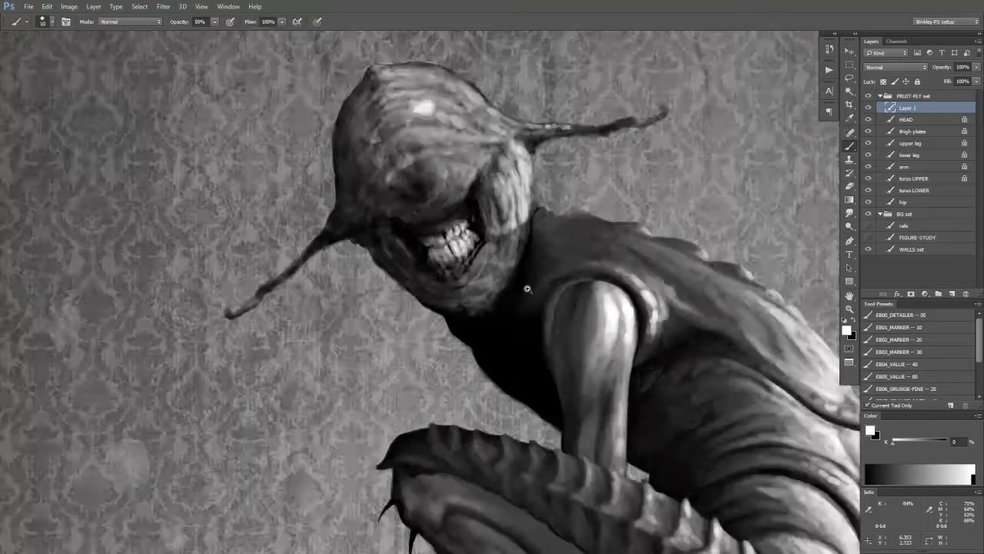
{"action": "key", "text": "ctrl+plus"}
{"action": "mouse_move", "coordinate": [517, 193]}
{"action": "left_mouse_down"}
{"action": "mouse_move", "coordinate": [513, 221]}
{"action": "mouse_move", "coordinate": [496, 210]}
{"action": "left_mouse_up"}
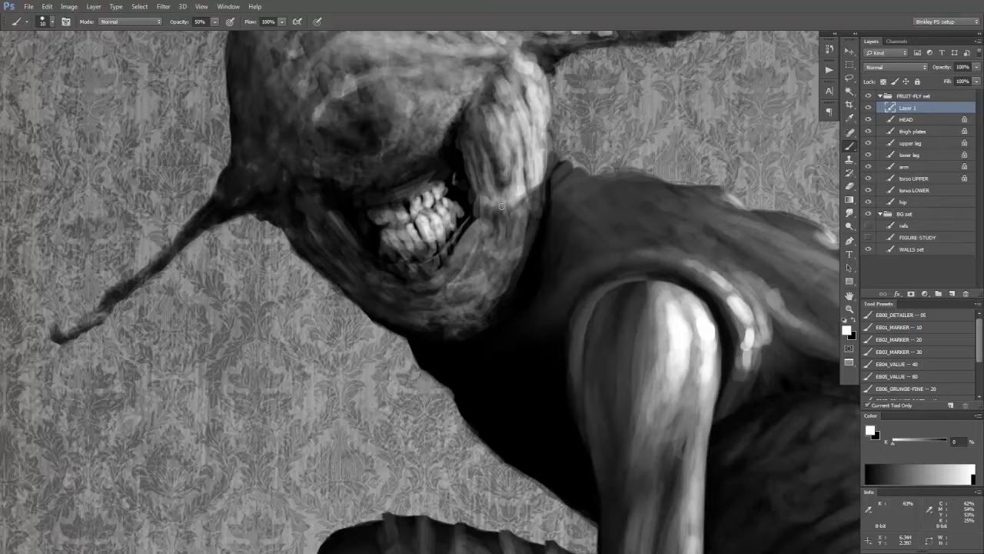
Check the new highlights at full-figure view with Layer 1 hidden and shown
{"action": "key", "text": "ctrl+minus"}
{"action": "key", "text": "ctrl+minus"}
{"action": "key", "text": "ctrl+minus"}
{"action": "left_click", "coordinate": [869, 109]}
{"action": "left_click", "coordinate": [869, 108]}
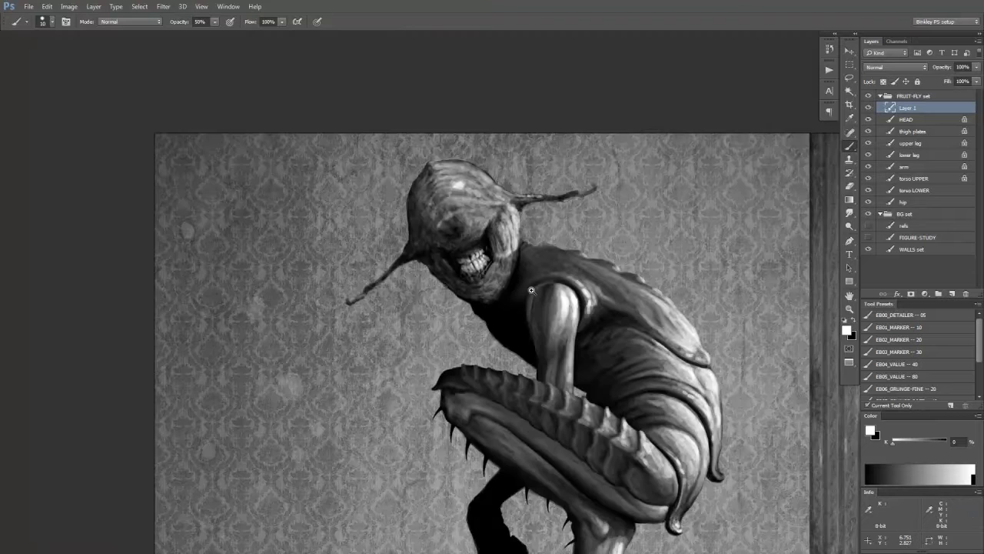
Switch the brush to black at 30% opacity for working on Layer 1 over the head
{"action": "key", "text": "ctrl+plus"}
{"action": "key", "text": "ctrl+plus"}
{"action": "key", "text": "x"}
{"action": "key", "text": "3"}
{"action": "key", "text": "ctrl+minus"}
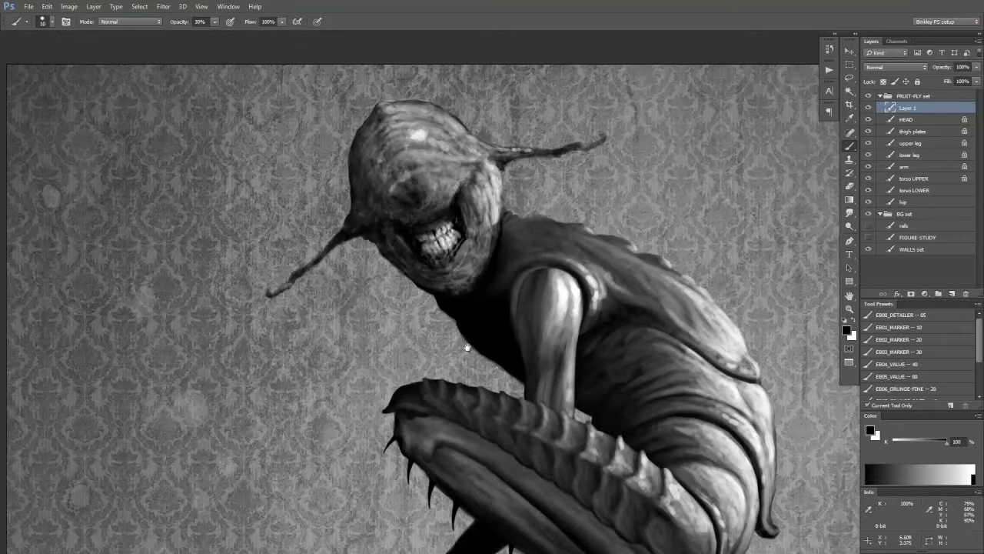
{"action": "left_click_drag", "start_coordinate": [442, 336], "coordinate": [432, 334]}
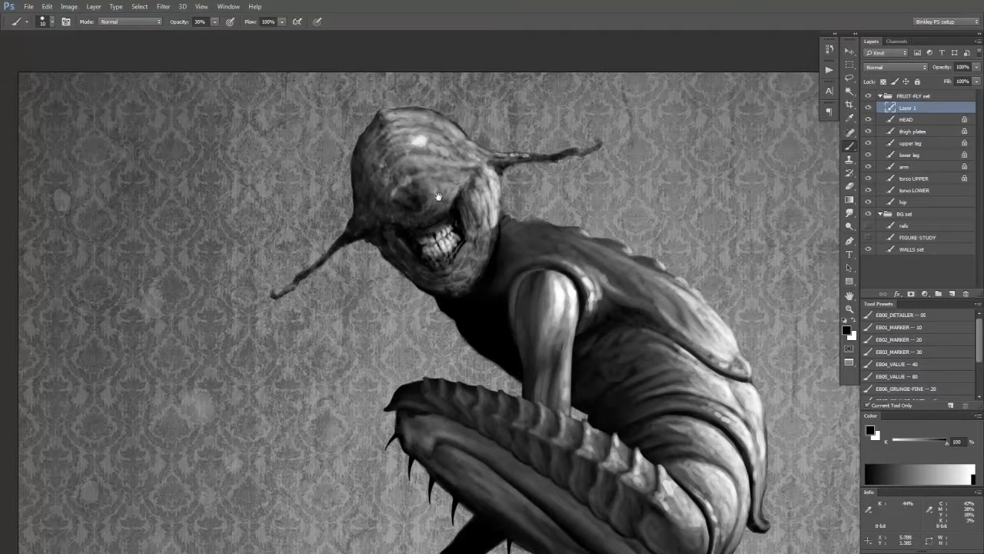
{"action": "left_click_drag", "start_coordinate": [450, 361], "coordinate": [440, 361]}
{"action": "left_click_drag", "start_coordinate": [440, 359], "coordinate": [404, 306]}
Compare the figure with the Layer 1 head details hidden and shown
{"action": "left_click", "coordinate": [870, 107]}
{"action": "left_click", "coordinate": [870, 108]}
{"action": "left_click", "coordinate": [870, 108]}
{"action": "left_click", "coordinate": [870, 108]}
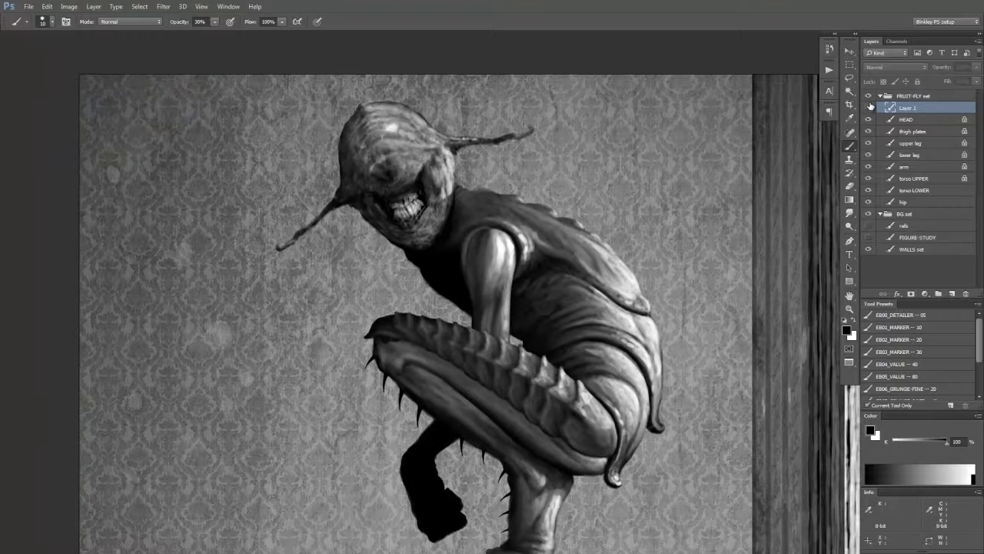
{"action": "left_click", "coordinate": [871, 107]}
{"action": "left_click", "coordinate": [870, 108]}
{"action": "left_click", "coordinate": [870, 108]}
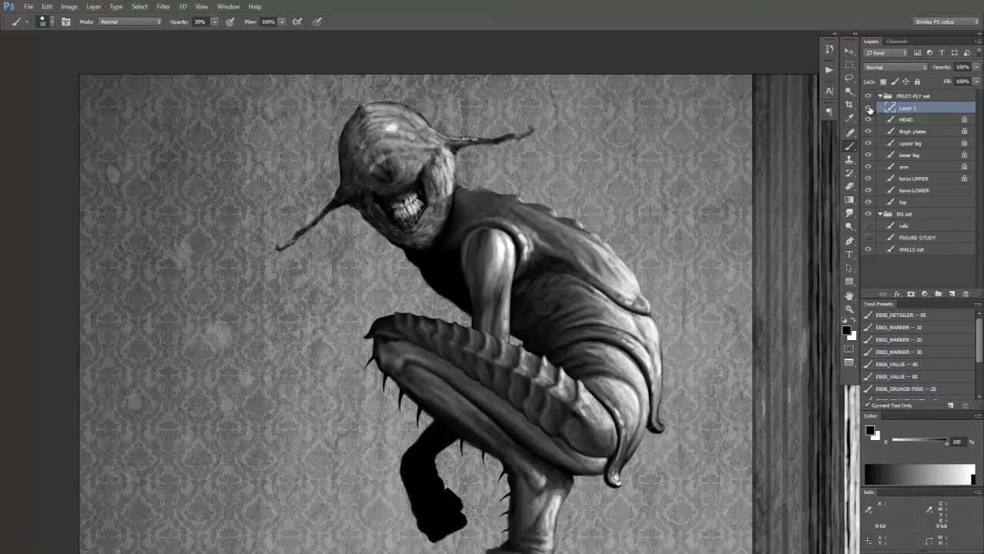
Try strengthening the teeth and face highlights with a duplicate of Layer 1, judged in a mirrored view, and remove the duplicate
{"action": "key", "text": "ctrl+j"}
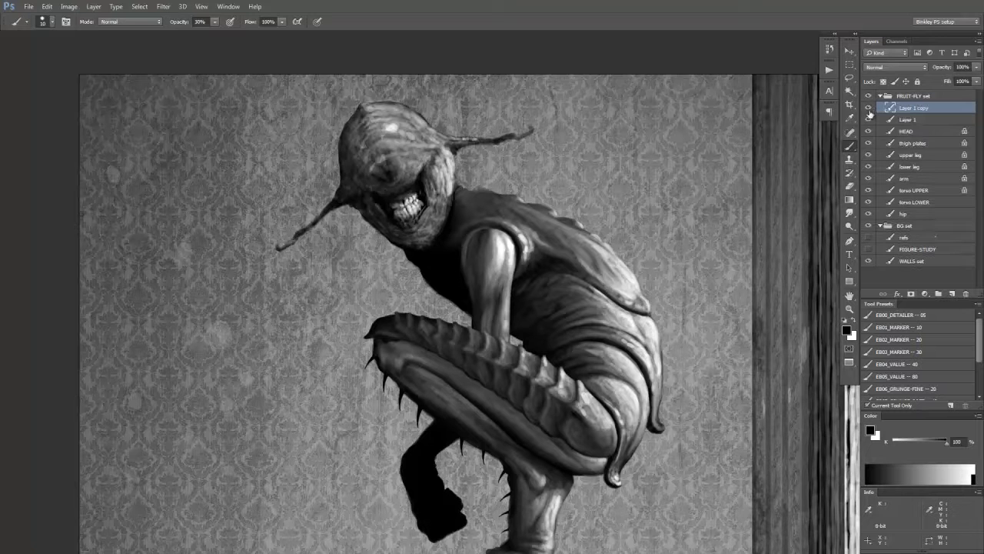
{"action": "key", "text": "ctrl+minus"}
{"action": "key", "text": "ctrl+shift+h"}
{"action": "left_click", "coordinate": [870, 107]}
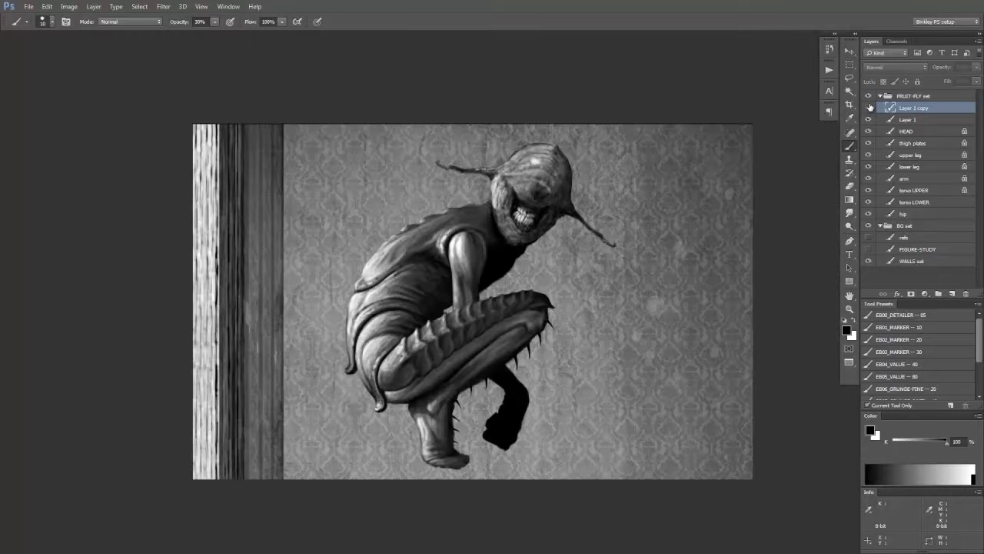
{"action": "left_click", "coordinate": [870, 108]}
{"action": "left_click", "coordinate": [870, 108]}
{"action": "left_click", "coordinate": [870, 108]}
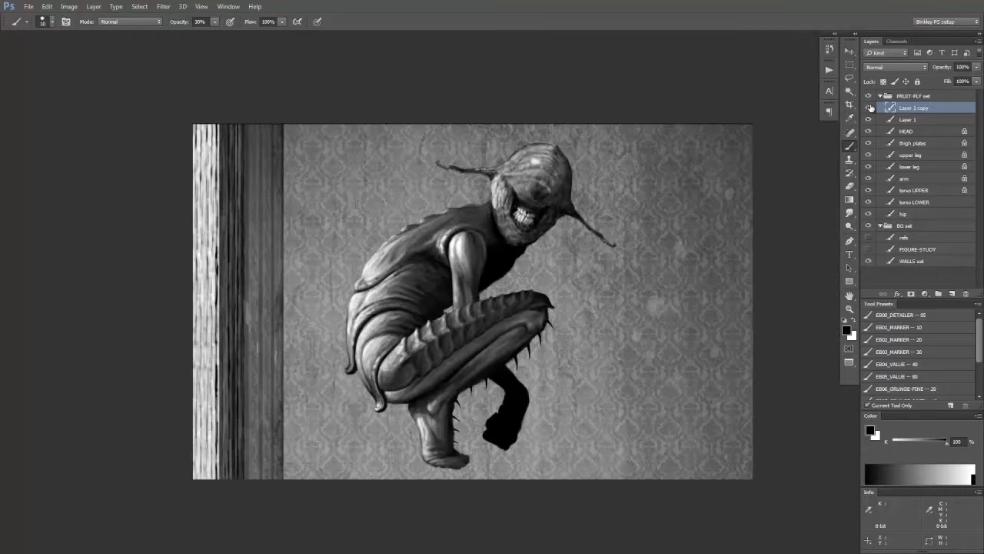
{"action": "left_click", "coordinate": [870, 107]}
{"action": "left_click", "coordinate": [870, 107]}
{"action": "key", "text": "ctrl+shift+h"}
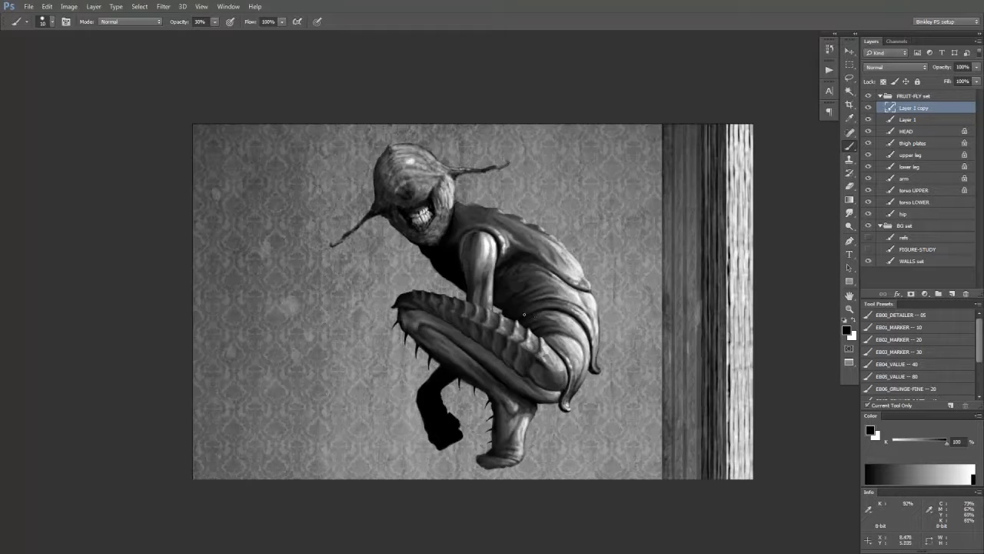
{"action": "key", "text": "Delete"}
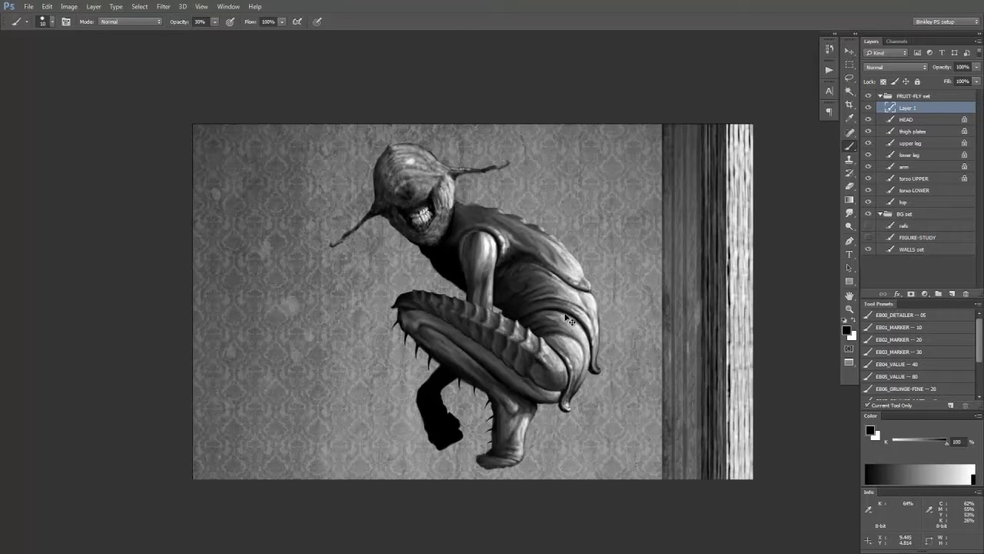
Duplicate Layer 1 to strengthen its highlights, compare with and without the copy, and merge the copy down into Layer 1
{"action": "key", "text": "ctrl+j"}
{"action": "key", "text": "ctrl+shift+h"}
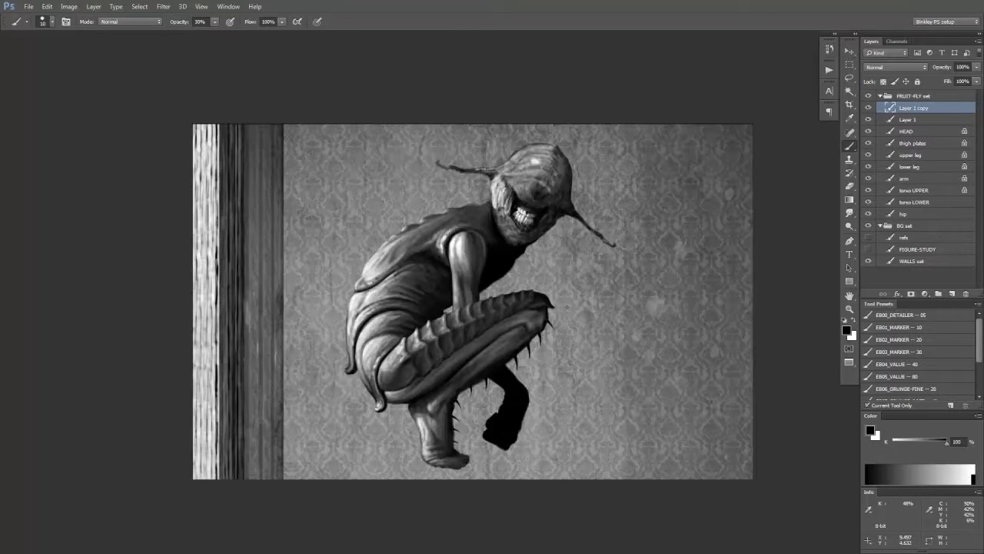
{"action": "mouse_move", "coordinate": [504, 229]}
{"action": "left_mouse_down"}
{"action": "mouse_move", "coordinate": [539, 244]}
{"action": "mouse_move", "coordinate": [514, 239]}
{"action": "left_mouse_up"}
{"action": "key", "text": "ctrl+shift+h"}
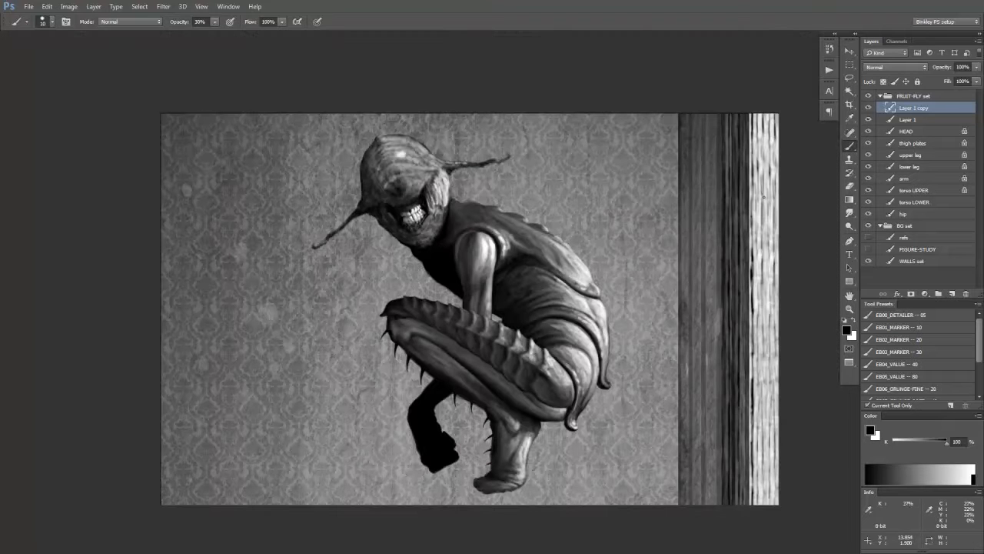
{"action": "left_click", "coordinate": [870, 107]}
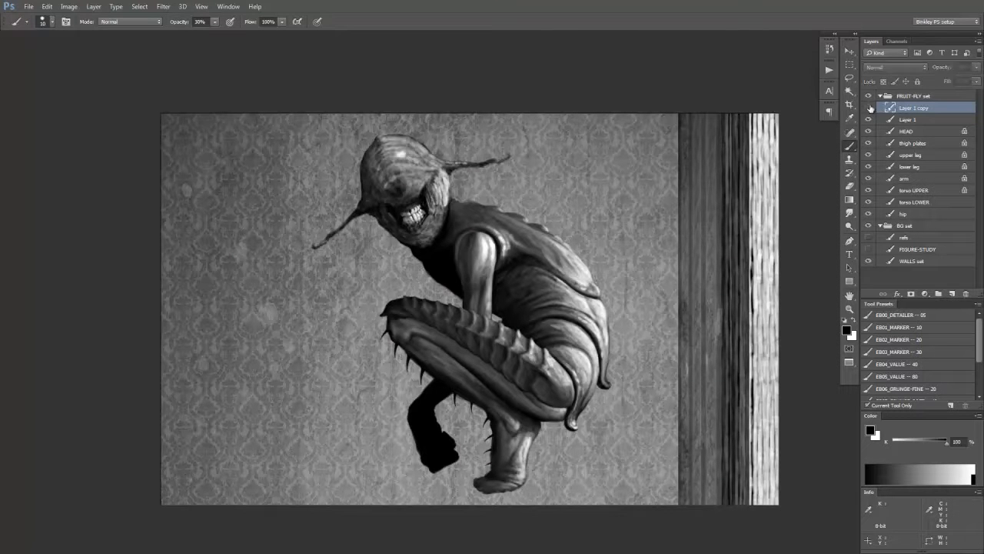
{"action": "left_click", "coordinate": [869, 107]}
{"action": "left_click", "coordinate": [869, 108]}
{"action": "left_click", "coordinate": [871, 109]}
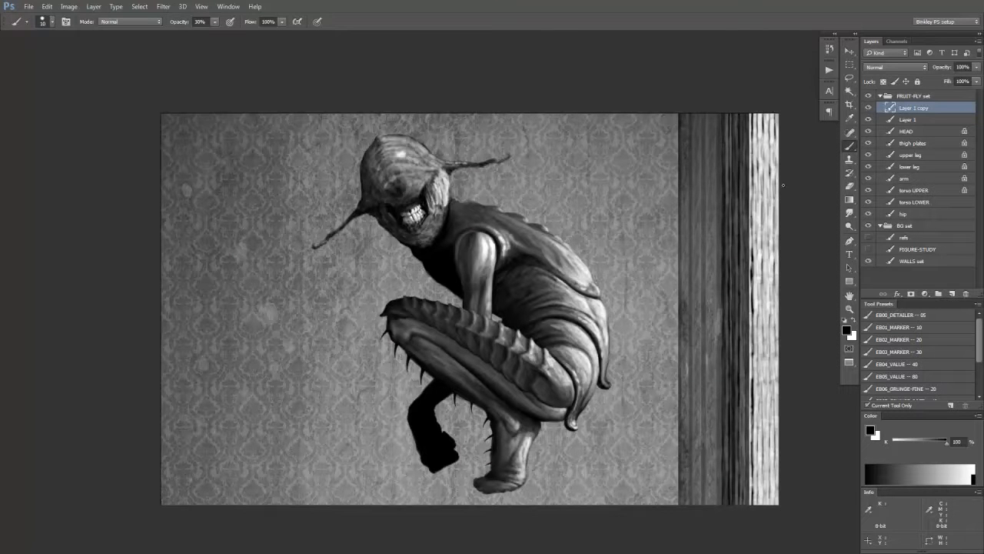
{"action": "left_click", "coordinate": [870, 107]}
{"action": "left_click", "coordinate": [870, 108]}
{"action": "key", "text": "ctrl+e"}
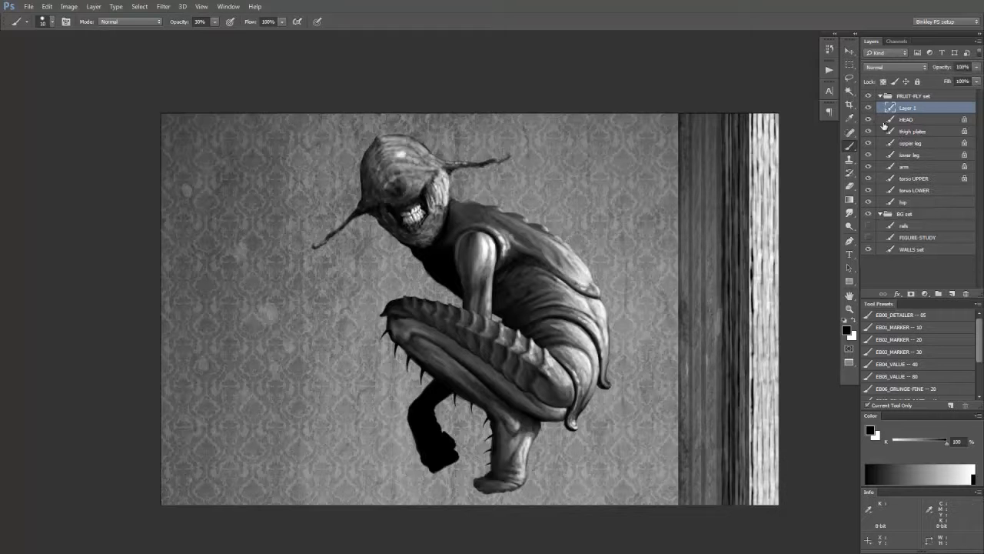
{"action": "left_click", "coordinate": [871, 109]}
{"action": "left_click", "coordinate": [869, 109]}
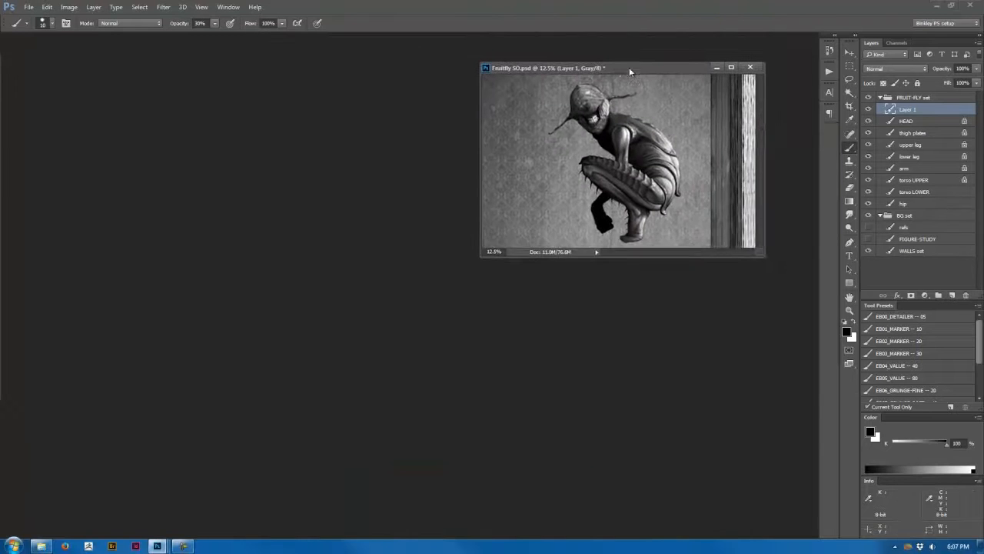
Open Fruitfly DRAWING.psd beside the figure file and save Fruitfly SO.psd with the BG set layers hidden
{"action": "double_click", "coordinate": [347, 206]}
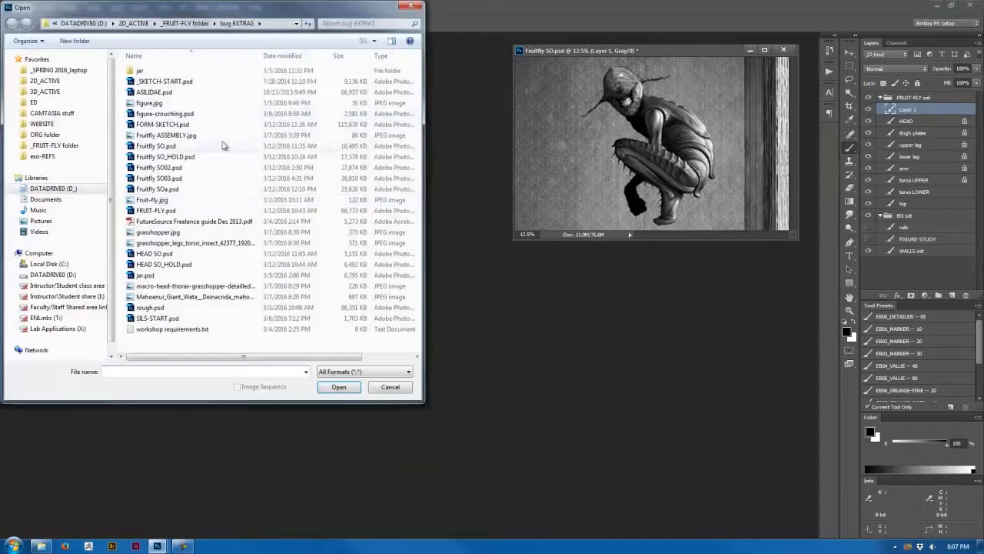
{"action": "double_click", "coordinate": [223, 146]}
{"action": "key", "text": "ctrl+0"}
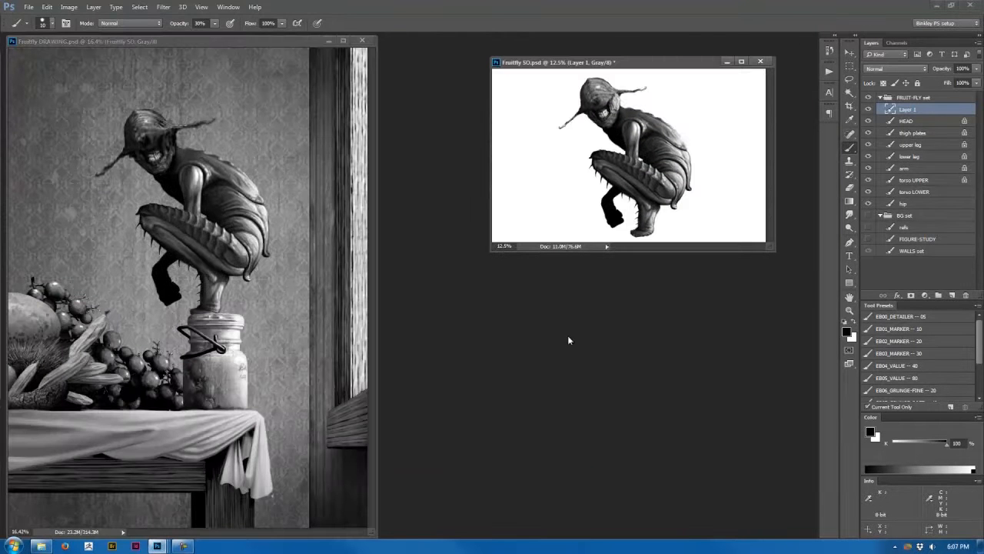
{"action": "key", "text": "ctrl+s"}
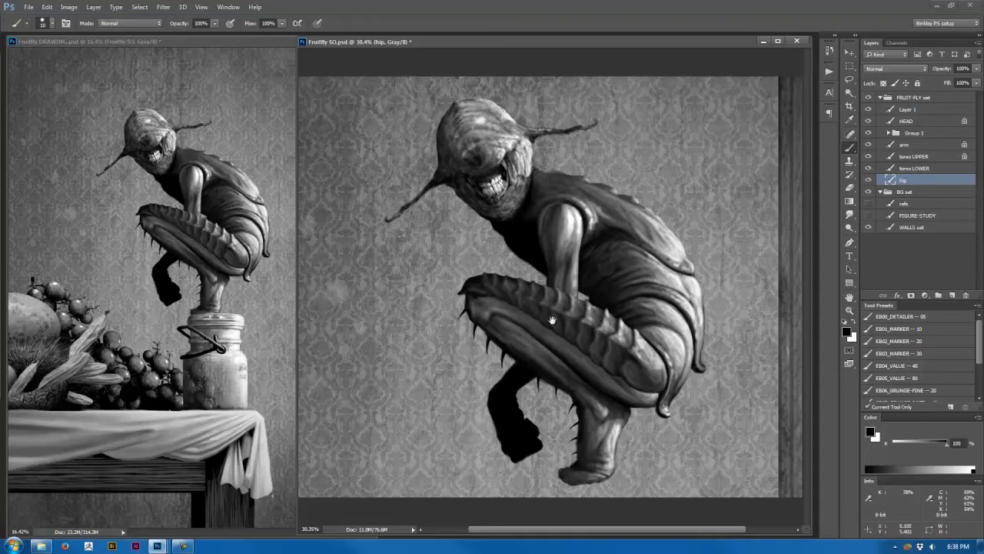
Duplicate Group 1 with the leg layers and place the copy below the hip layer
{"action": "left_click", "coordinate": [889, 133]}
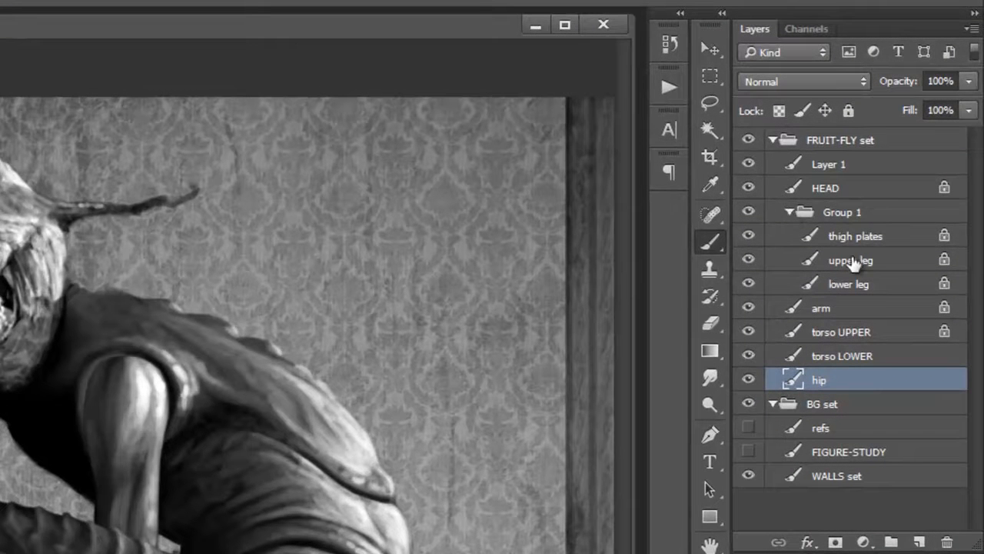
{"action": "left_click", "coordinate": [790, 213]}
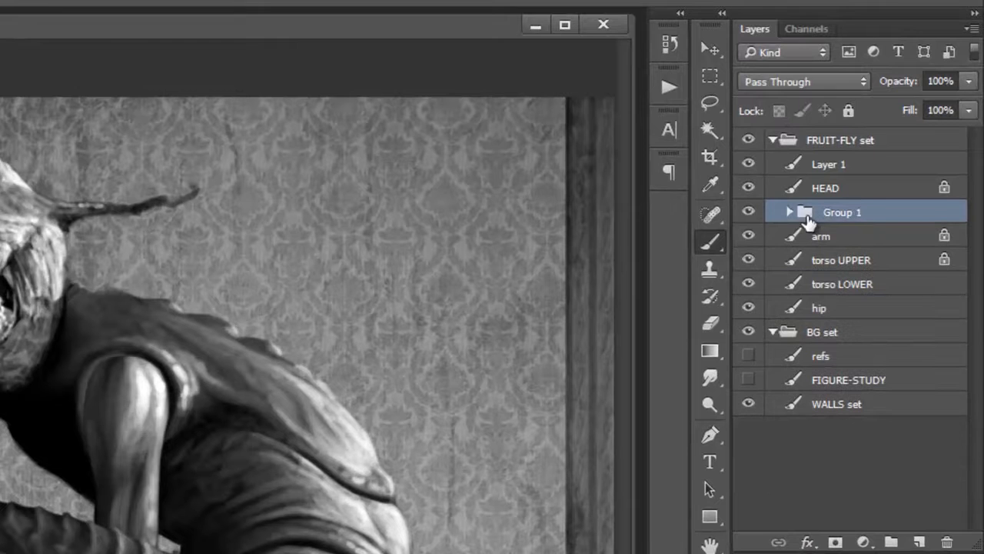
{"action": "key", "text": "ctrl+j"}
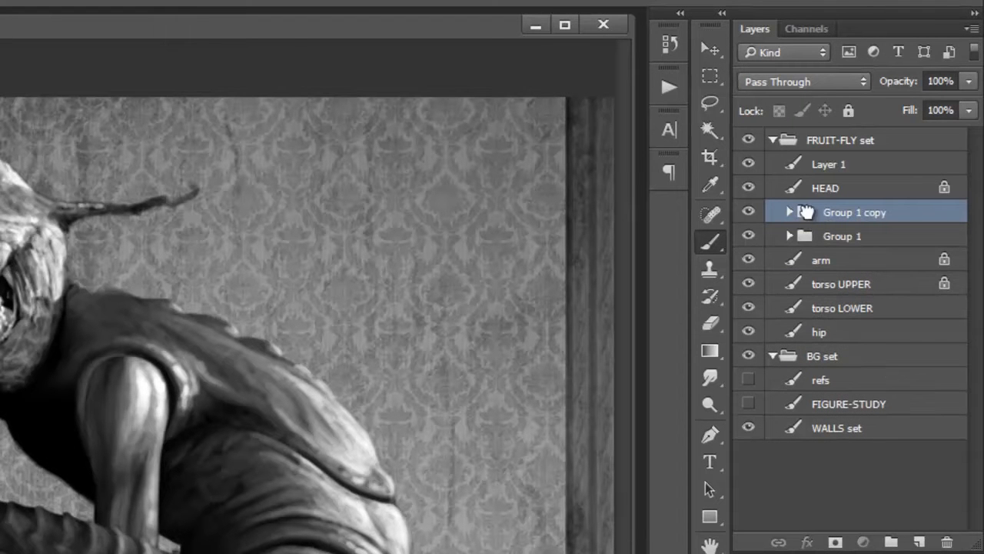
{"action": "left_click_drag", "start_coordinate": [808, 209], "coordinate": [797, 326]}
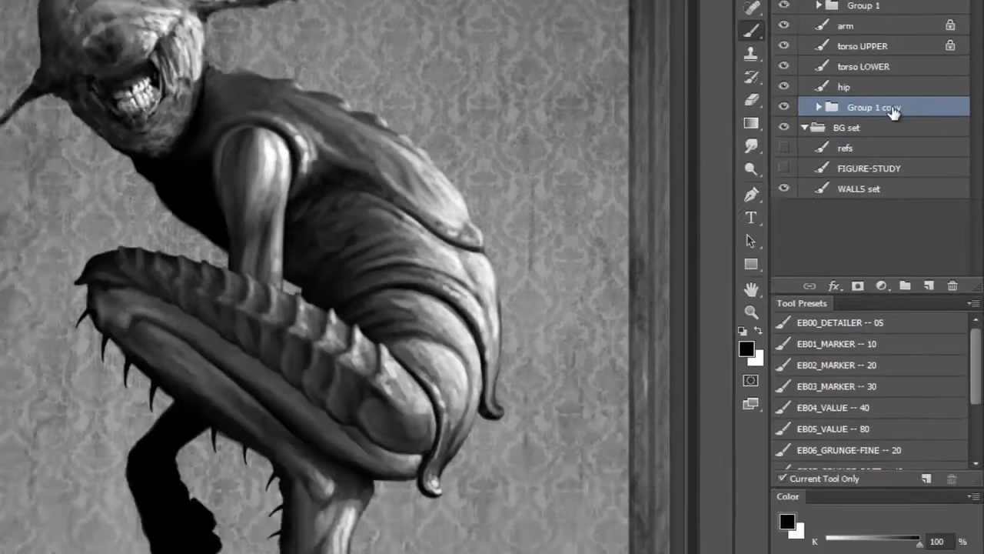
Merge the copied leg group into a single layer and offset it slightly forward behind the front leg
{"action": "right_click", "coordinate": [894, 111]}
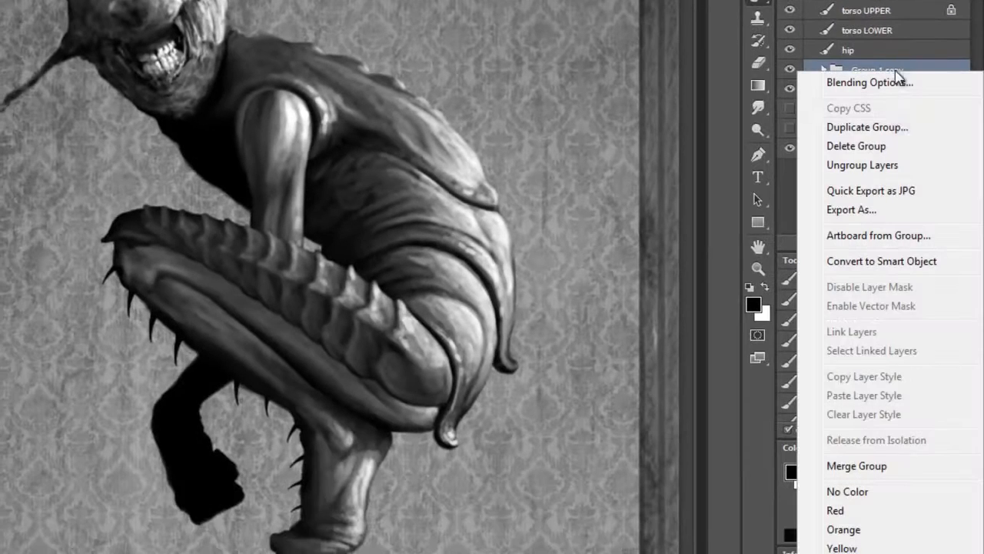
{"action": "left_click", "coordinate": [894, 459]}
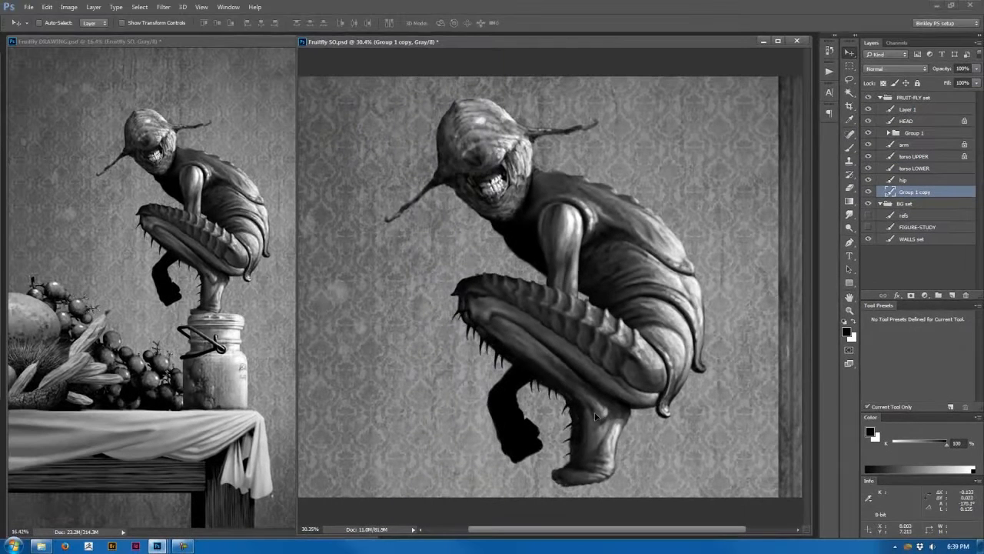
{"action": "left_click_drag", "start_coordinate": [595, 413], "coordinate": [588, 409]}
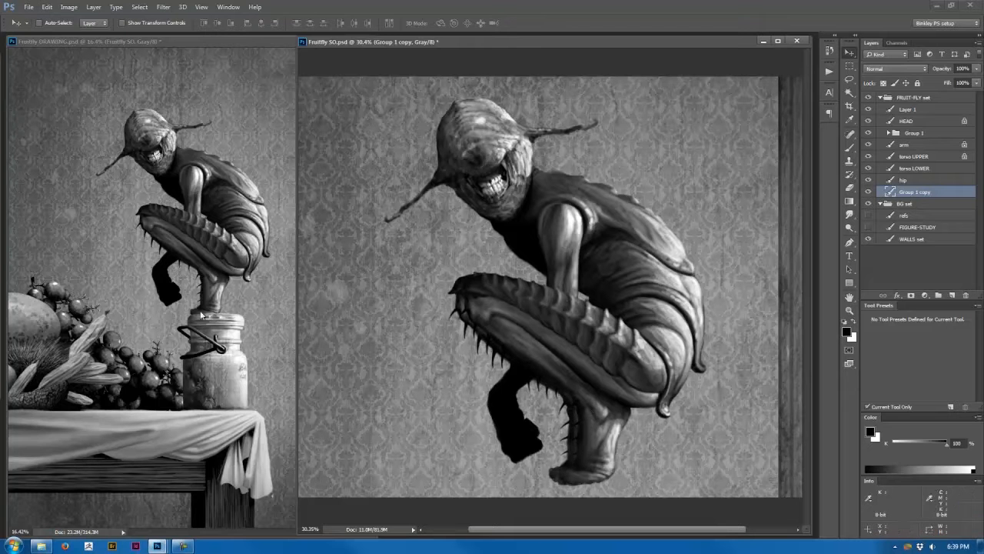
{"action": "left_click_drag", "start_coordinate": [578, 423], "coordinate": [581, 429]}
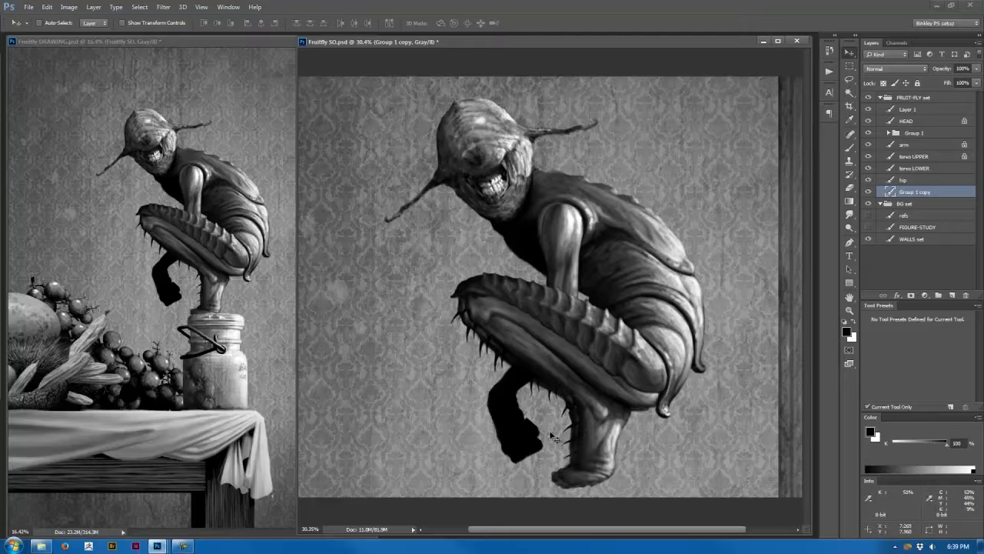
Rotate the far leg copy to -9.4°, scale it to about 92.4% wide and 94.7% high, and name its layer leg FAR
{"action": "key", "text": "ctrl+t"}
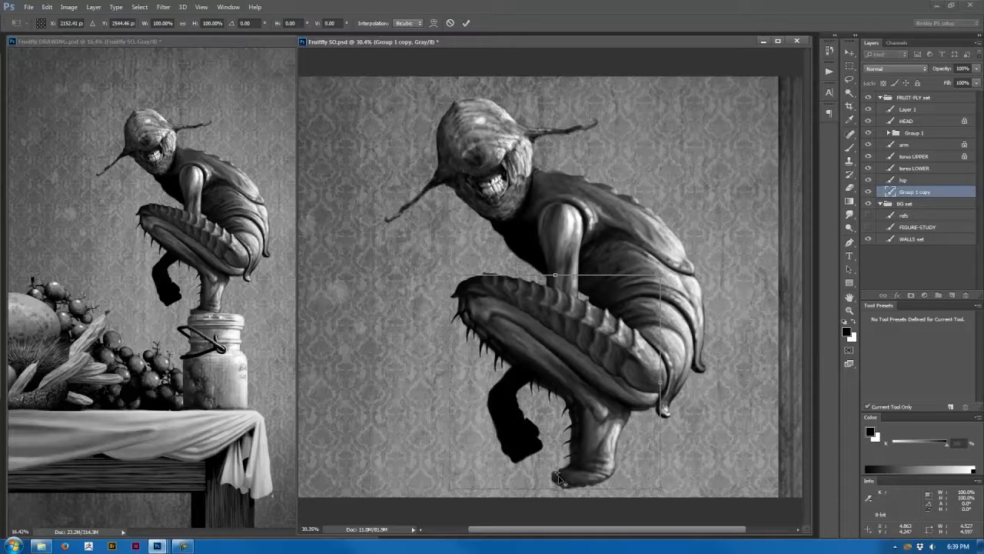
{"action": "left_click_drag", "start_coordinate": [526, 217], "coordinate": [480, 224]}
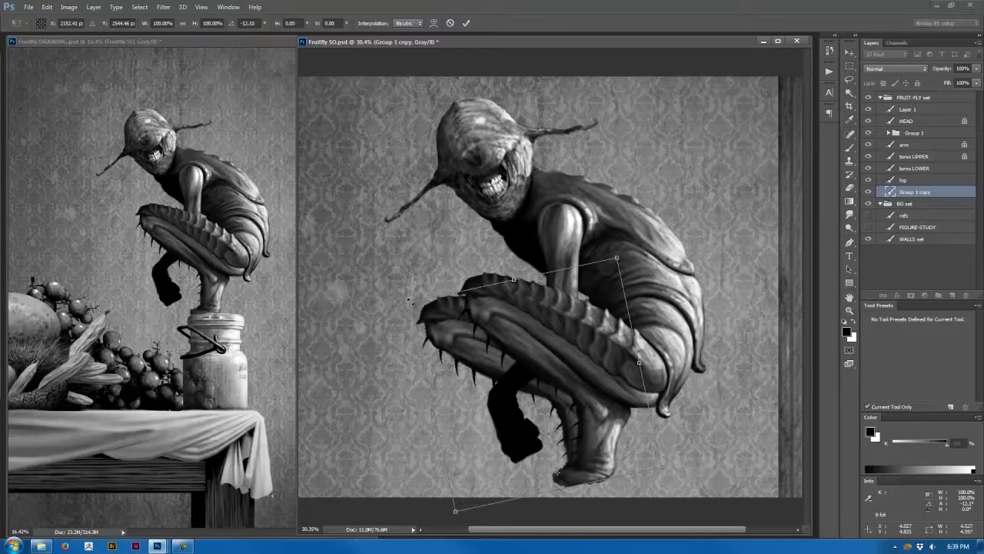
{"action": "left_click_drag", "start_coordinate": [410, 302], "coordinate": [424, 306]}
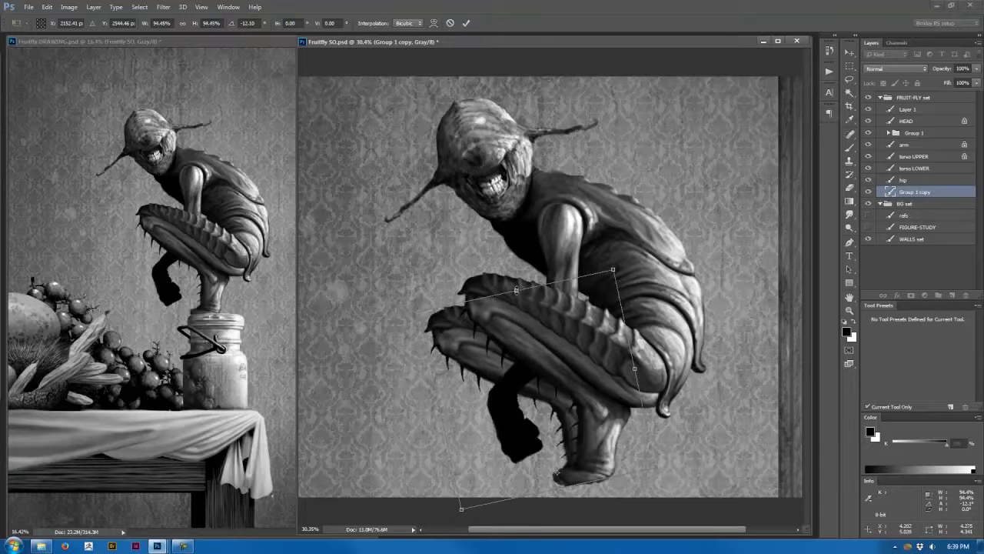
{"action": "left_click_drag", "start_coordinate": [516, 289], "coordinate": [516, 286]}
{"action": "left_click_drag", "start_coordinate": [372, 253], "coordinate": [383, 251]}
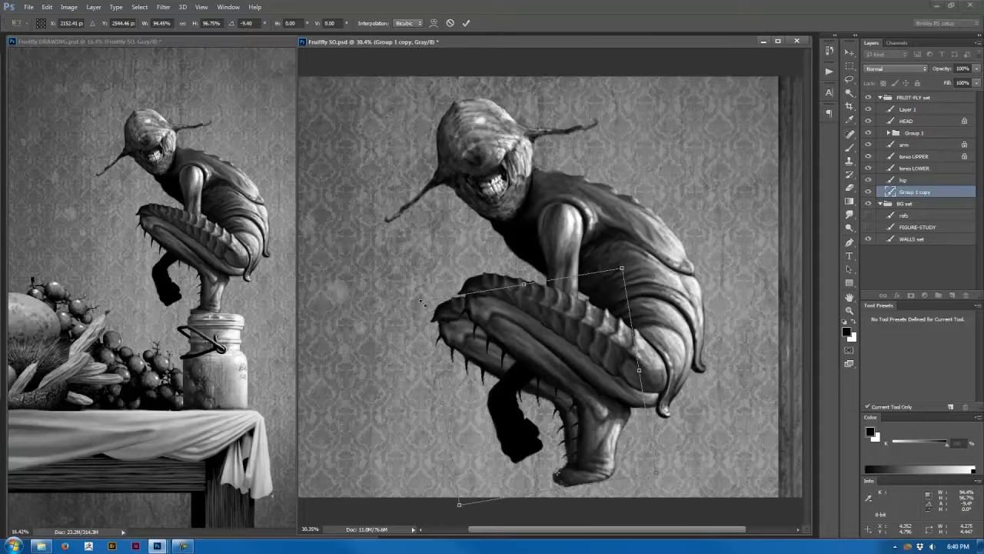
{"action": "left_click_drag", "start_coordinate": [425, 301], "coordinate": [429, 304]}
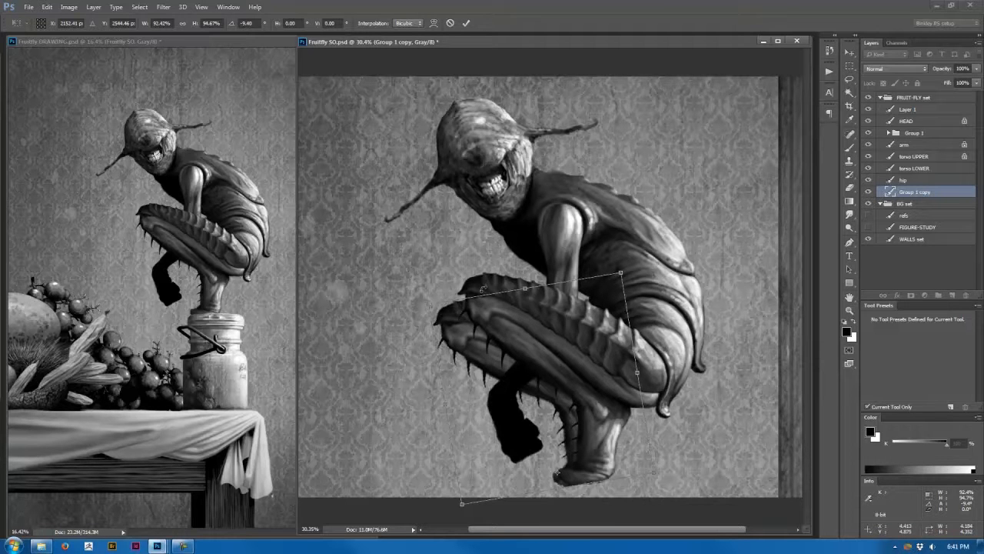
{"action": "key", "text": "Return"}
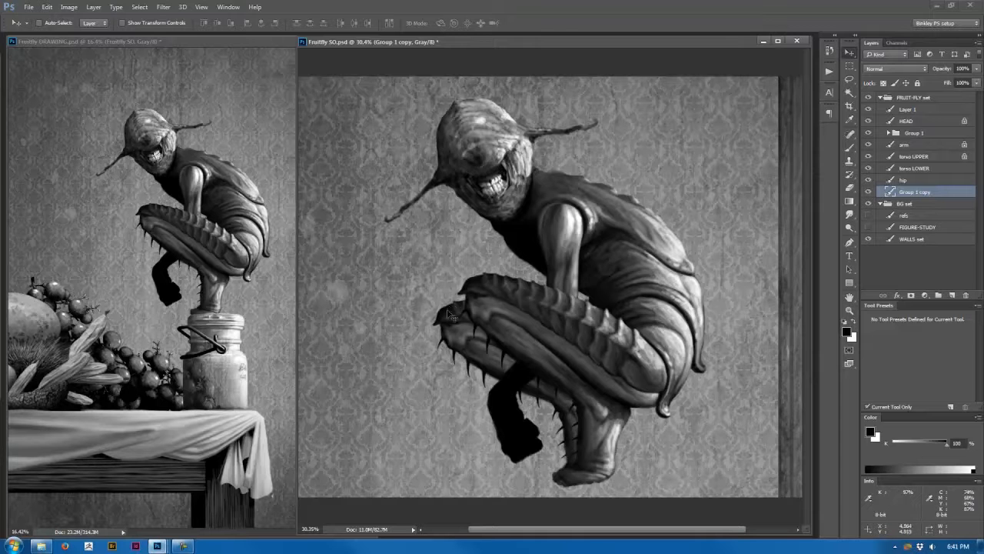
{"action": "key", "text": "ctrl+shift+h"}
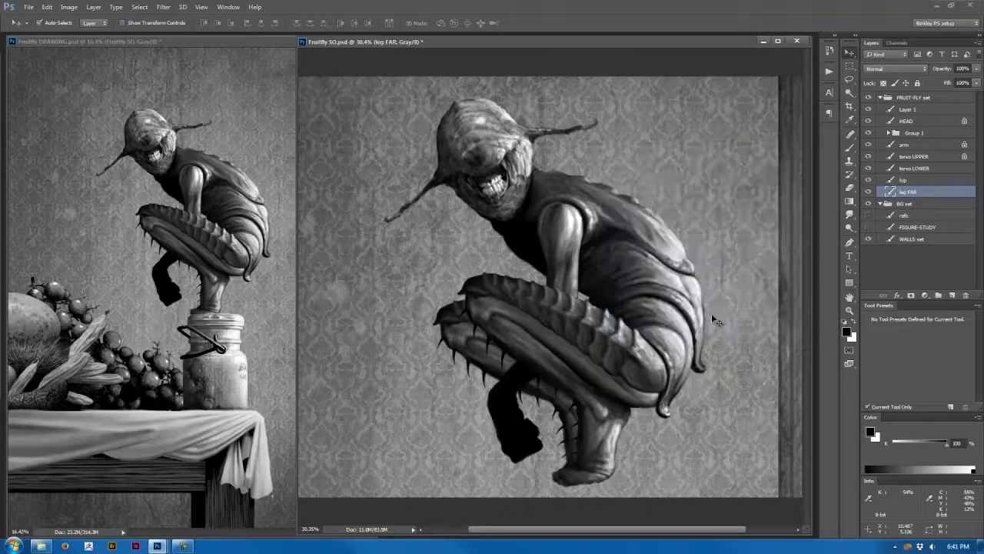
Darken the leg FAR layer with Levels by lowering the output white level to 129
{"action": "key", "text": "ctrl+l"}
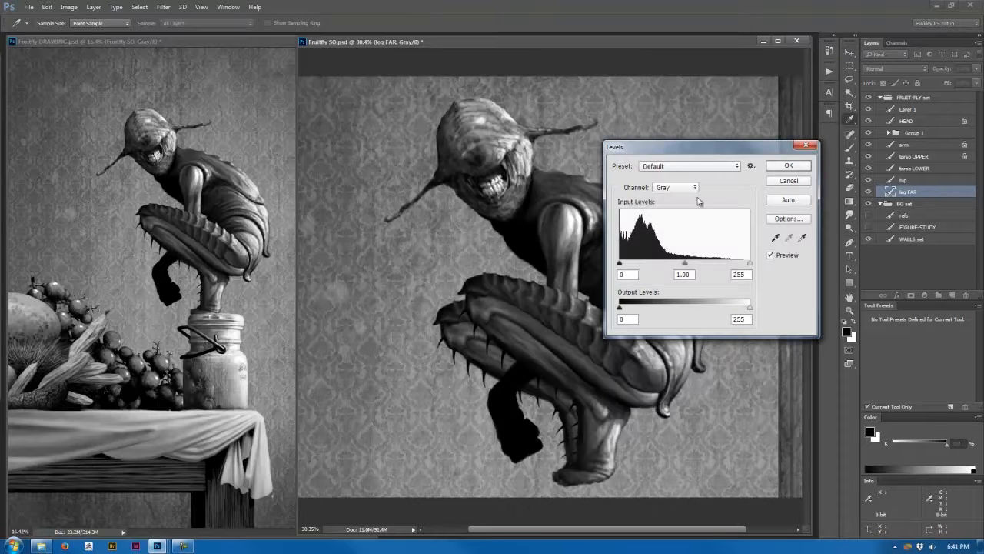
{"action": "left_click_drag", "start_coordinate": [687, 151], "coordinate": [733, 103]}
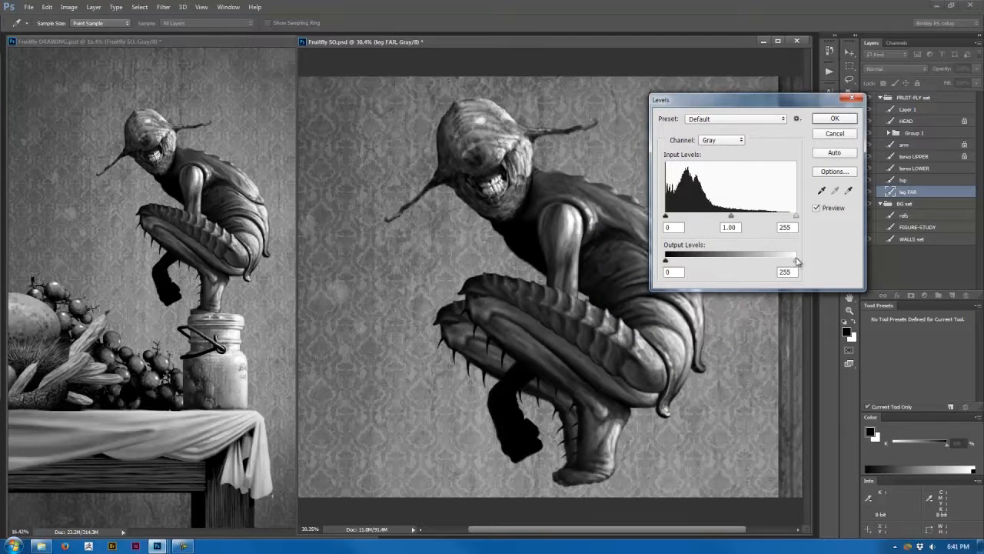
{"action": "left_click_drag", "start_coordinate": [796, 261], "coordinate": [733, 264]}
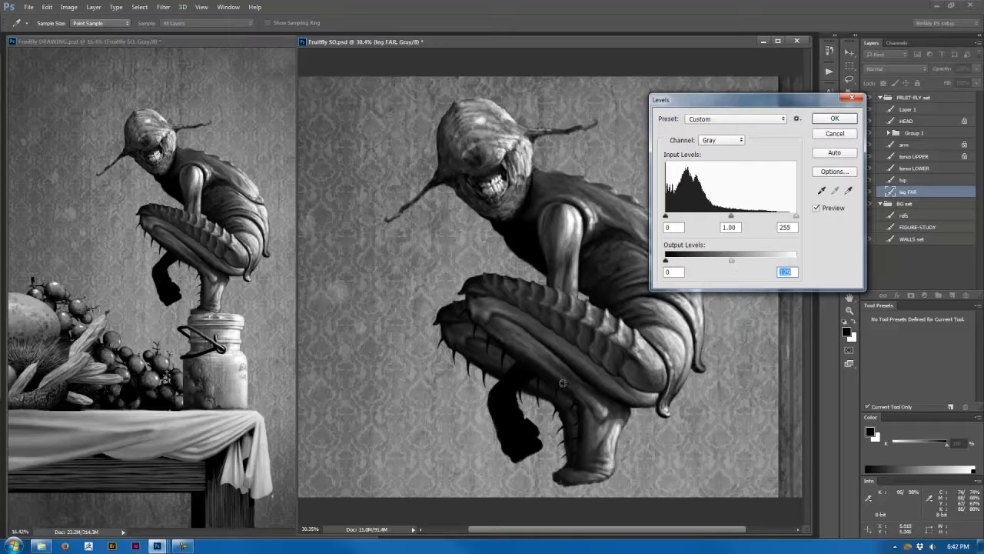
{"action": "key", "text": "Return"}
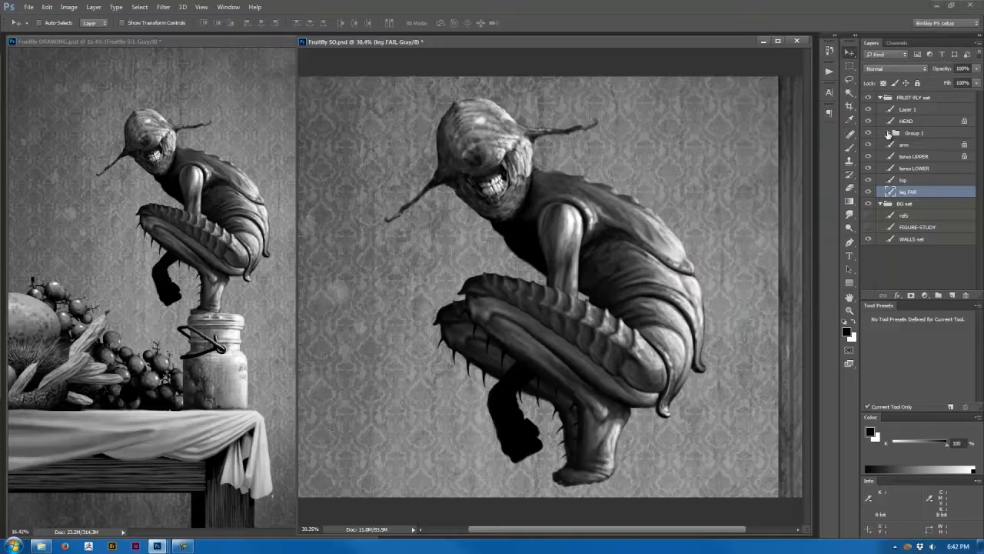
Expand Group 1, add a new layer above lower leg, and duplicate the lower leg layer beneath it
{"action": "left_click", "coordinate": [888, 134]}
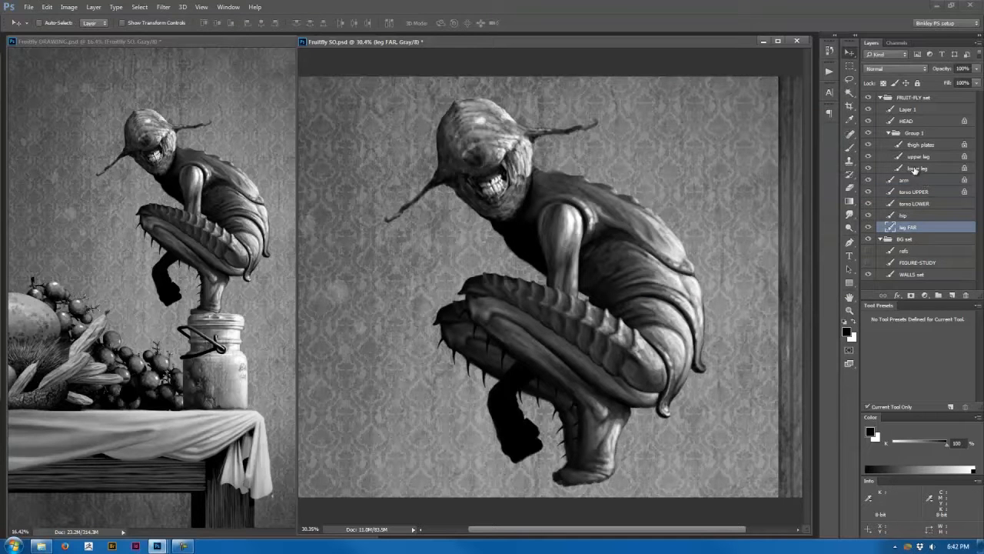
{"action": "left_click", "coordinate": [915, 170]}
{"action": "key", "text": "ctrl+shift+alt+n"}
{"action": "left_click", "coordinate": [928, 175], "text": "alt"}
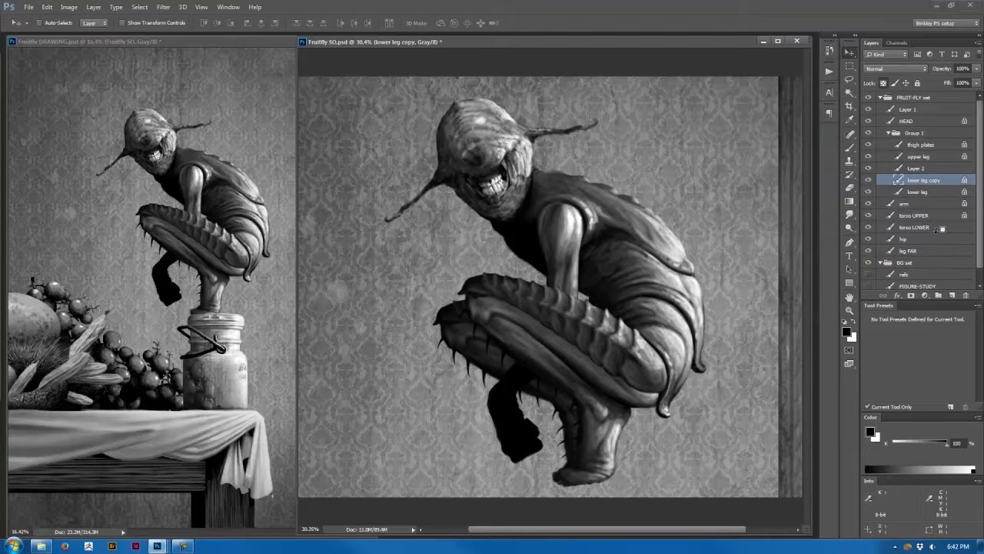
Paint 40% gray with the EB06_GRUNGE-FINE -- 20 brush over the near leg's knee and upper shin spikes on lower leg copy
{"action": "key", "text": "b"}
{"action": "left_click_drag", "start_coordinate": [947, 443], "coordinate": [918, 444]}
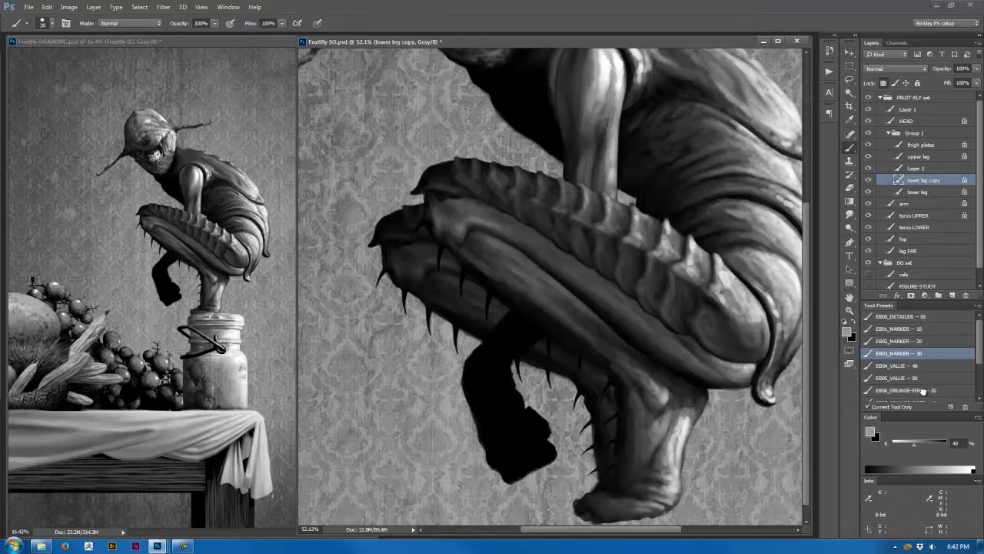
{"action": "left_click", "coordinate": [923, 391]}
{"action": "left_click_drag", "start_coordinate": [445, 260], "coordinate": [433, 229]}
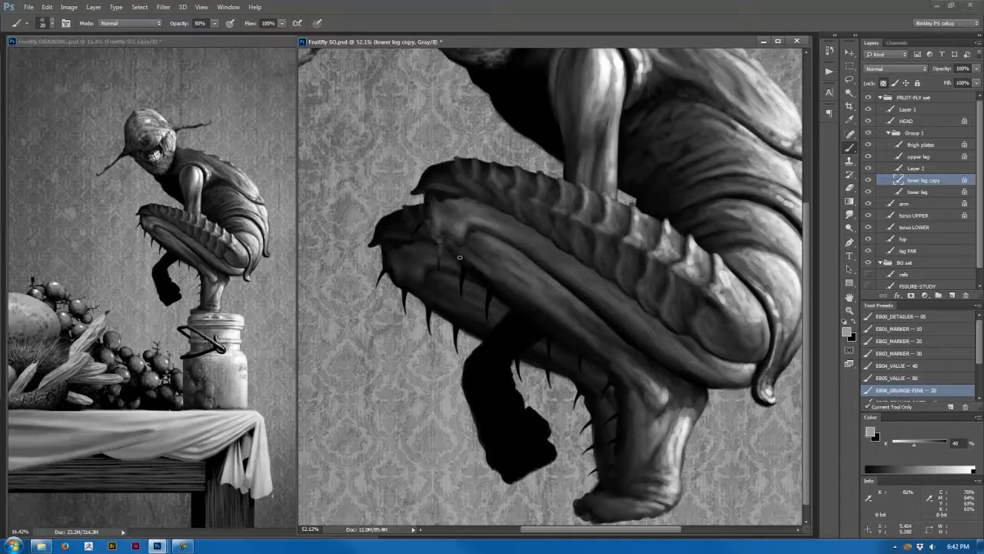
{"action": "left_click_drag", "start_coordinate": [460, 257], "coordinate": [438, 267]}
{"action": "left_click_drag", "start_coordinate": [423, 221], "coordinate": [416, 233]}
{"action": "left_click_drag", "start_coordinate": [501, 283], "coordinate": [542, 320]}
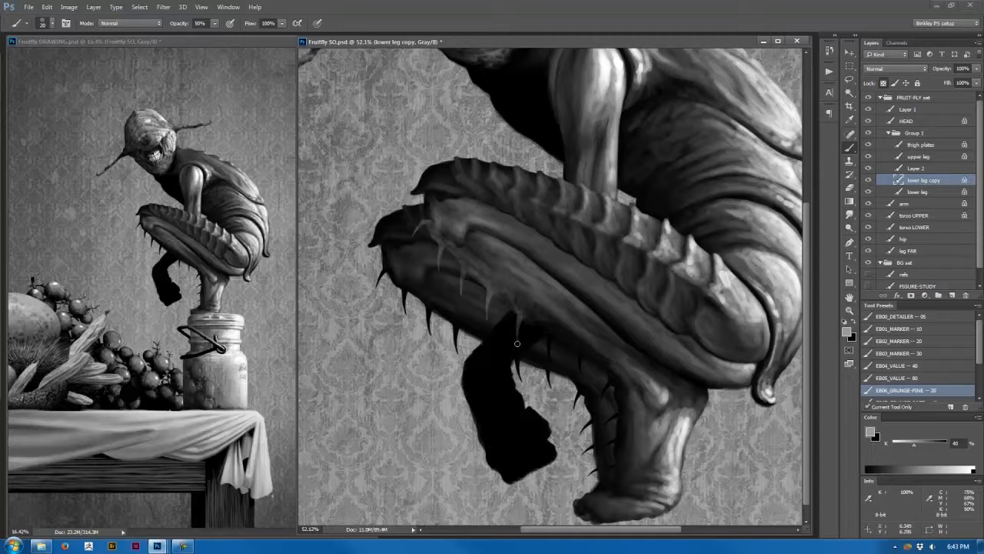
{"action": "left_click_drag", "start_coordinate": [499, 283], "coordinate": [489, 311]}
{"action": "mouse_move", "coordinate": [472, 259]}
{"action": "left_mouse_down"}
{"action": "mouse_move", "coordinate": [466, 286]}
{"action": "mouse_move", "coordinate": [456, 230]}
{"action": "mouse_move", "coordinate": [481, 268]}
{"action": "left_mouse_up"}
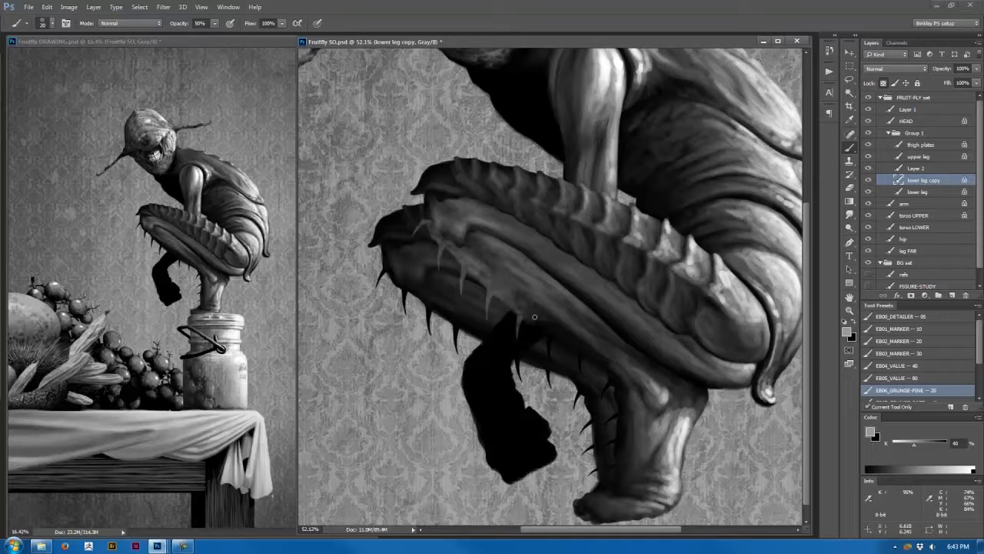
Continue the gray grunge texture down the near leg's front edge, over the lower shin spikes to the foot
{"action": "left_click_drag", "start_coordinate": [530, 328], "coordinate": [540, 320]}
{"action": "mouse_move", "coordinate": [606, 365]}
{"action": "left_mouse_down"}
{"action": "mouse_move", "coordinate": [628, 400]}
{"action": "mouse_move", "coordinate": [617, 382]}
{"action": "mouse_move", "coordinate": [624, 396]}
{"action": "mouse_move", "coordinate": [607, 378]}
{"action": "mouse_move", "coordinate": [609, 388]}
{"action": "mouse_move", "coordinate": [604, 366]}
{"action": "mouse_move", "coordinate": [599, 400]}
{"action": "mouse_move", "coordinate": [605, 410]}
{"action": "mouse_move", "coordinate": [607, 383]}
{"action": "mouse_move", "coordinate": [617, 385]}
{"action": "mouse_move", "coordinate": [629, 421]}
{"action": "mouse_move", "coordinate": [613, 386]}
{"action": "mouse_move", "coordinate": [627, 416]}
{"action": "mouse_move", "coordinate": [624, 387]}
{"action": "mouse_move", "coordinate": [630, 411]}
{"action": "mouse_move", "coordinate": [618, 401]}
{"action": "mouse_move", "coordinate": [617, 428]}
{"action": "mouse_move", "coordinate": [629, 407]}
{"action": "mouse_move", "coordinate": [629, 417]}
{"action": "mouse_move", "coordinate": [620, 438]}
{"action": "mouse_move", "coordinate": [612, 405]}
{"action": "left_mouse_up"}
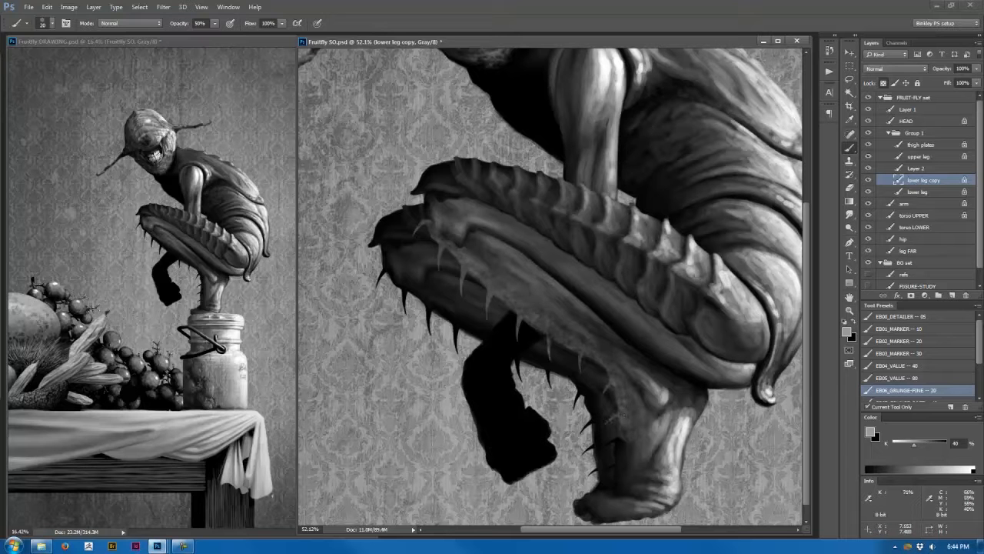
{"action": "mouse_move", "coordinate": [620, 432]}
{"action": "left_mouse_down"}
{"action": "mouse_move", "coordinate": [608, 440]}
{"action": "mouse_move", "coordinate": [625, 439]}
{"action": "mouse_move", "coordinate": [627, 456]}
{"action": "mouse_move", "coordinate": [620, 431]}
{"action": "left_mouse_up"}
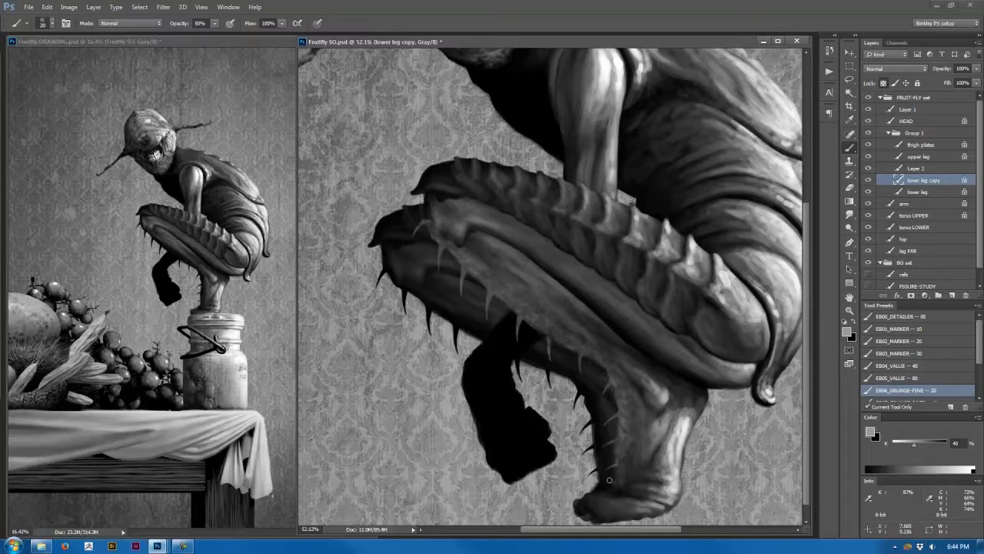
{"action": "mouse_move", "coordinate": [618, 490]}
{"action": "left_mouse_down"}
{"action": "mouse_move", "coordinate": [590, 496]}
{"action": "mouse_move", "coordinate": [630, 492]}
{"action": "mouse_move", "coordinate": [593, 501]}
{"action": "left_mouse_up"}
{"action": "left_click_drag", "start_coordinate": [578, 469], "coordinate": [534, 435]}
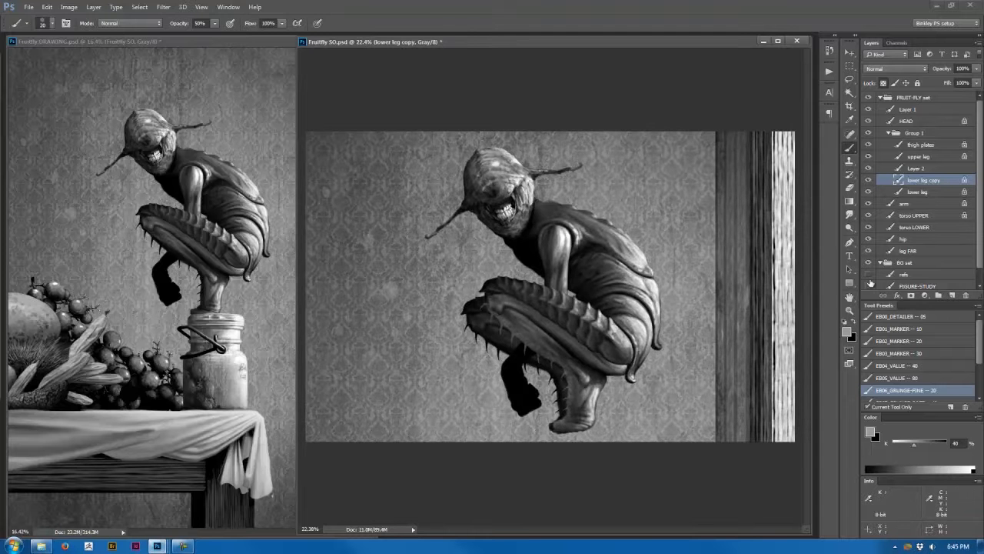
Hide the BG set in Fruitfly SO.psd and mirror the Fruitfly DRAWING.psd composition to check the creature
{"action": "left_click", "coordinate": [868, 262]}
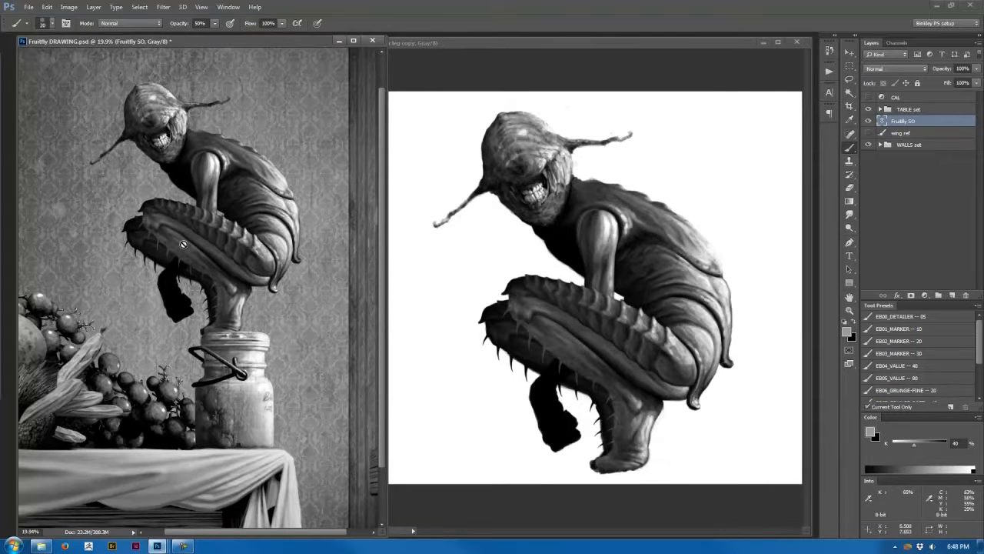
{"action": "key", "text": "ctrl+shift+h"}
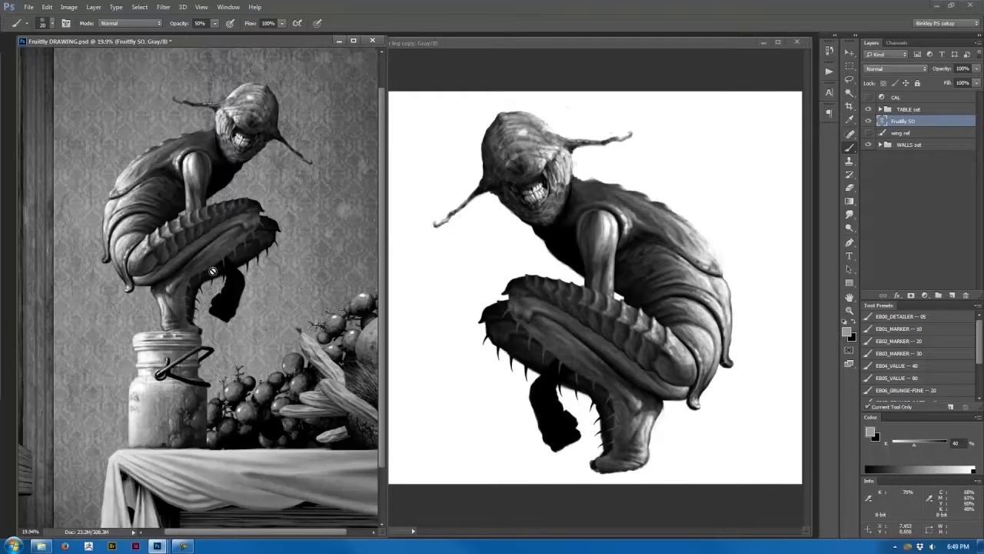
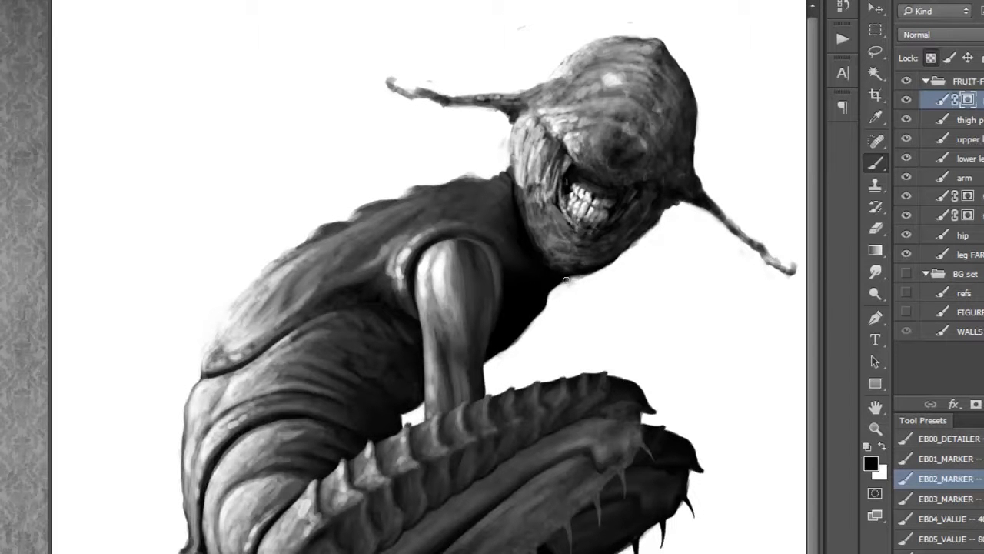
Check the upper torso layer by hiding and reshowing it, select its layer mask, and compare the figure's edges in mirrored view
{"action": "key", "text": "ctrl+shift+h"}
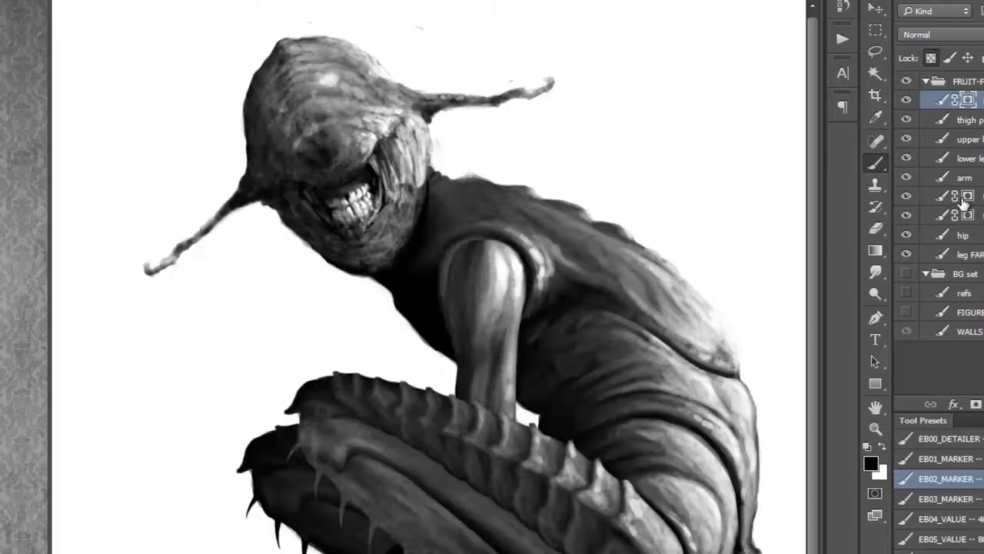
{"action": "left_click", "coordinate": [907, 196]}
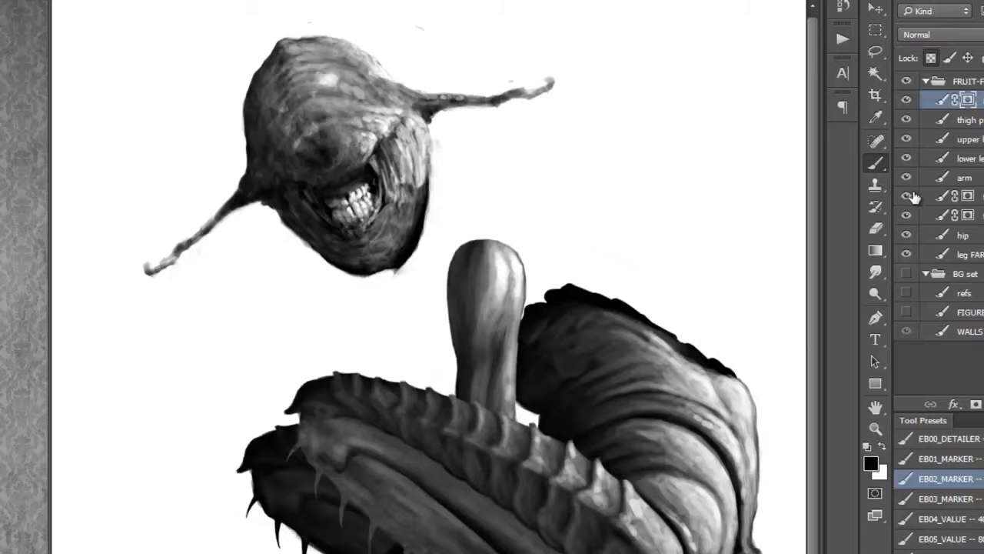
{"action": "left_click", "coordinate": [907, 196]}
{"action": "left_click", "coordinate": [943, 196]}
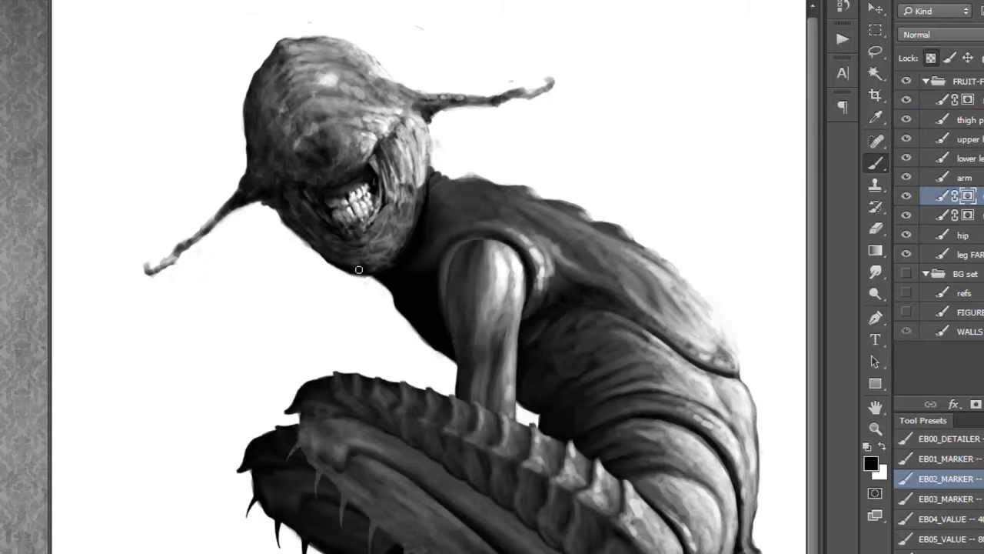
{"action": "key", "text": "ctrl+shift+h"}
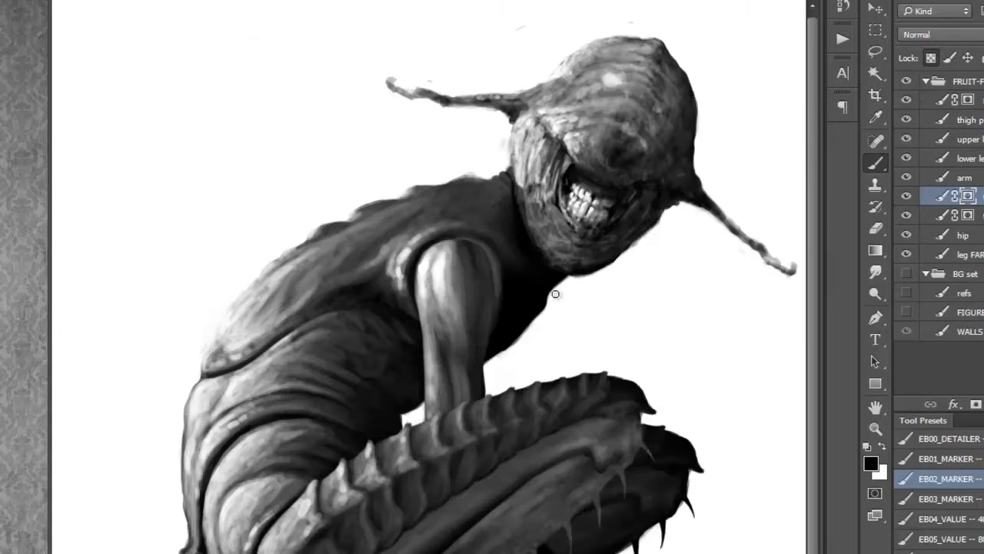
{"action": "key", "text": "ctrl+shift+h"}
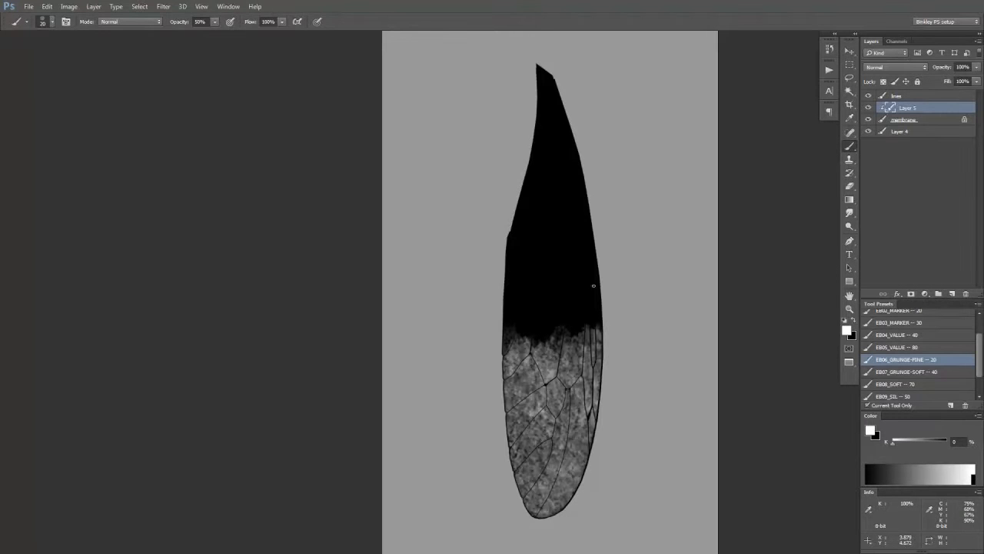
Examine the wing's lines, black membrane silhouette and clipped texture by toggling the membrane layer and Layer 5
{"action": "left_click", "coordinate": [869, 120]}
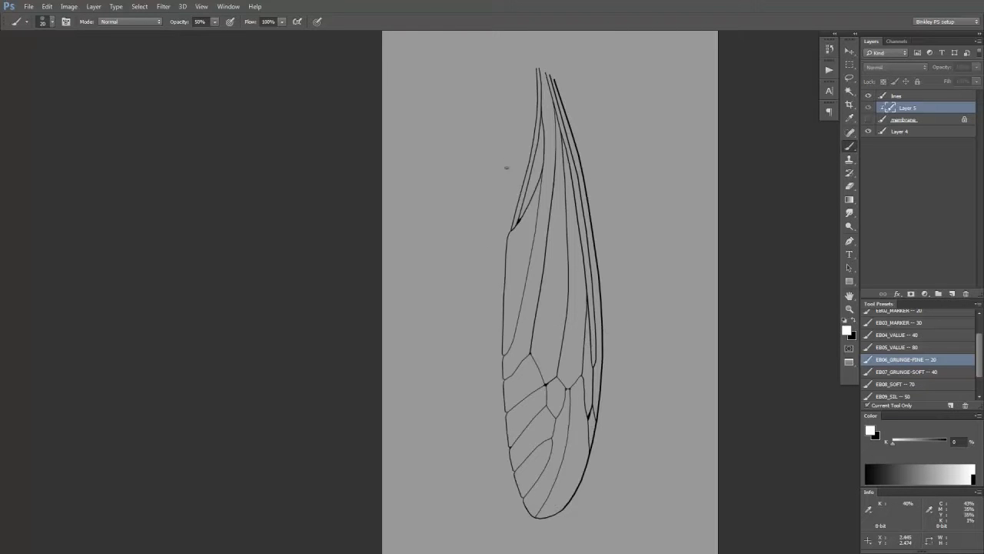
{"action": "left_click", "coordinate": [869, 118]}
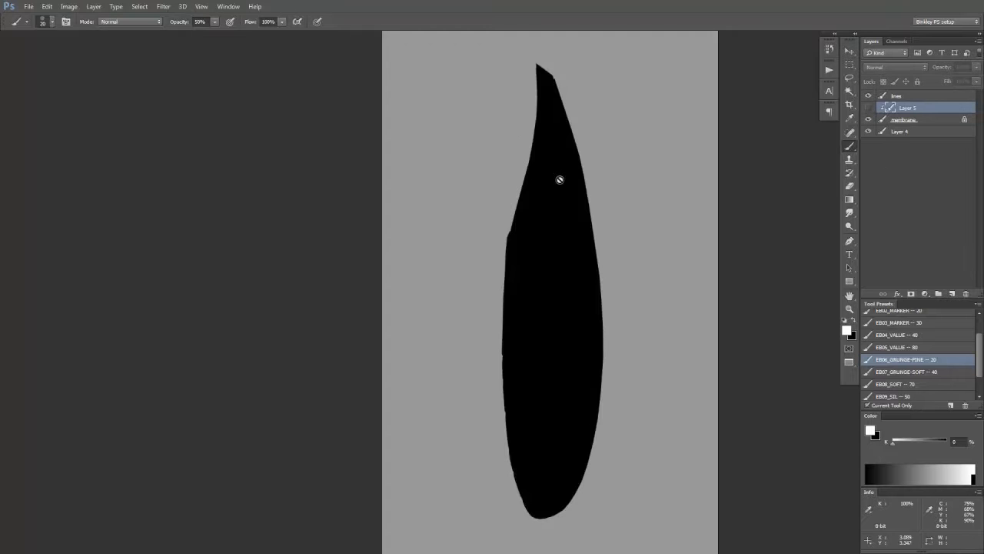
{"action": "left_click", "coordinate": [869, 108]}
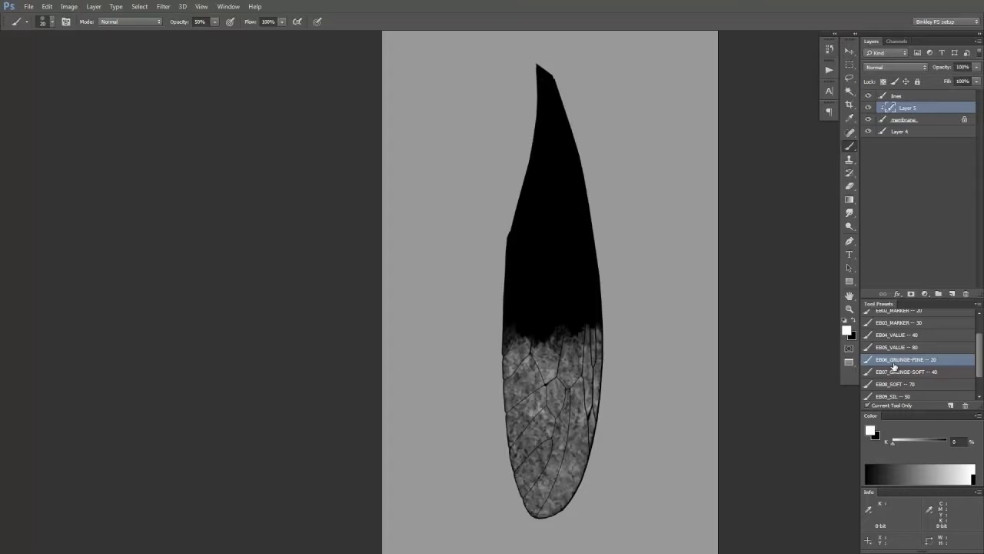
Extend the white grunge texture farther up the wing membrane on Layer 5, checking it with background Layer 4 toggled
{"action": "mouse_move", "coordinate": [600, 319]}
{"action": "left_mouse_down"}
{"action": "mouse_move", "coordinate": [572, 327]}
{"action": "mouse_move", "coordinate": [591, 342]}
{"action": "mouse_move", "coordinate": [599, 334]}
{"action": "mouse_move", "coordinate": [582, 331]}
{"action": "mouse_move", "coordinate": [591, 312]}
{"action": "mouse_move", "coordinate": [598, 324]}
{"action": "mouse_move", "coordinate": [593, 314]}
{"action": "mouse_move", "coordinate": [580, 324]}
{"action": "mouse_move", "coordinate": [569, 302]}
{"action": "mouse_move", "coordinate": [582, 323]}
{"action": "mouse_move", "coordinate": [567, 324]}
{"action": "mouse_move", "coordinate": [573, 340]}
{"action": "mouse_move", "coordinate": [567, 326]}
{"action": "mouse_move", "coordinate": [525, 334]}
{"action": "mouse_move", "coordinate": [514, 314]}
{"action": "mouse_move", "coordinate": [517, 334]}
{"action": "mouse_move", "coordinate": [513, 314]}
{"action": "mouse_move", "coordinate": [503, 343]}
{"action": "left_mouse_up"}
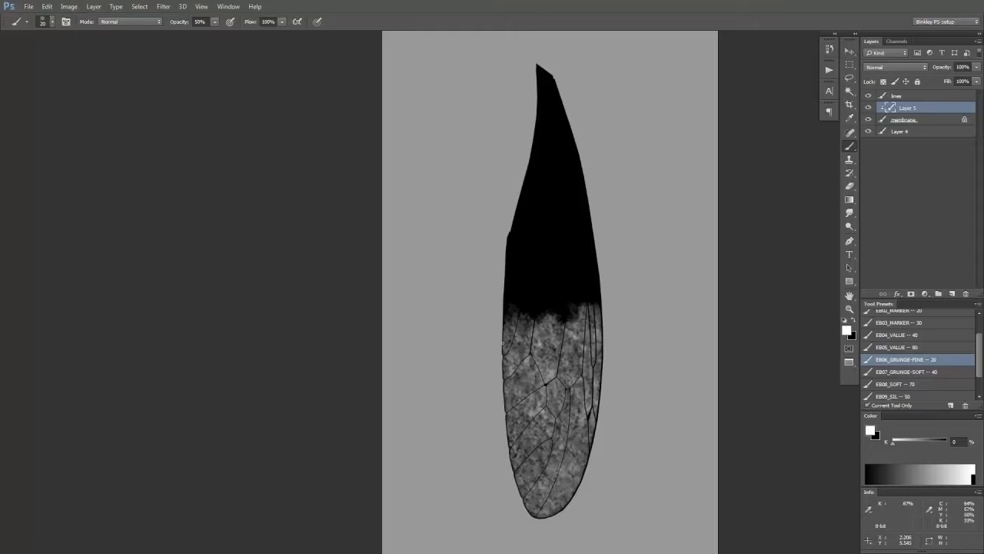
{"action": "mouse_move", "coordinate": [507, 310]}
{"action": "left_mouse_down"}
{"action": "mouse_move", "coordinate": [513, 296]}
{"action": "mouse_move", "coordinate": [517, 309]}
{"action": "left_mouse_up"}
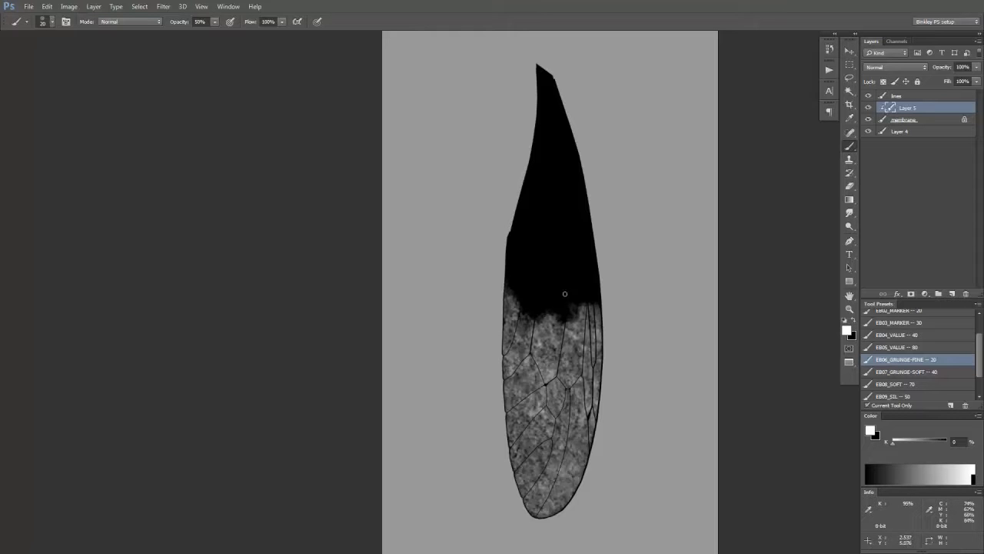
{"action": "left_click", "coordinate": [869, 133]}
{"action": "left_click", "coordinate": [870, 132]}
{"action": "mouse_move", "coordinate": [521, 313]}
{"action": "left_mouse_down"}
{"action": "mouse_move", "coordinate": [511, 284]}
{"action": "mouse_move", "coordinate": [556, 320]}
{"action": "mouse_move", "coordinate": [557, 299]}
{"action": "mouse_move", "coordinate": [577, 294]}
{"action": "mouse_move", "coordinate": [543, 296]}
{"action": "mouse_move", "coordinate": [579, 313]}
{"action": "mouse_move", "coordinate": [562, 278]}
{"action": "mouse_move", "coordinate": [592, 296]}
{"action": "left_mouse_up"}
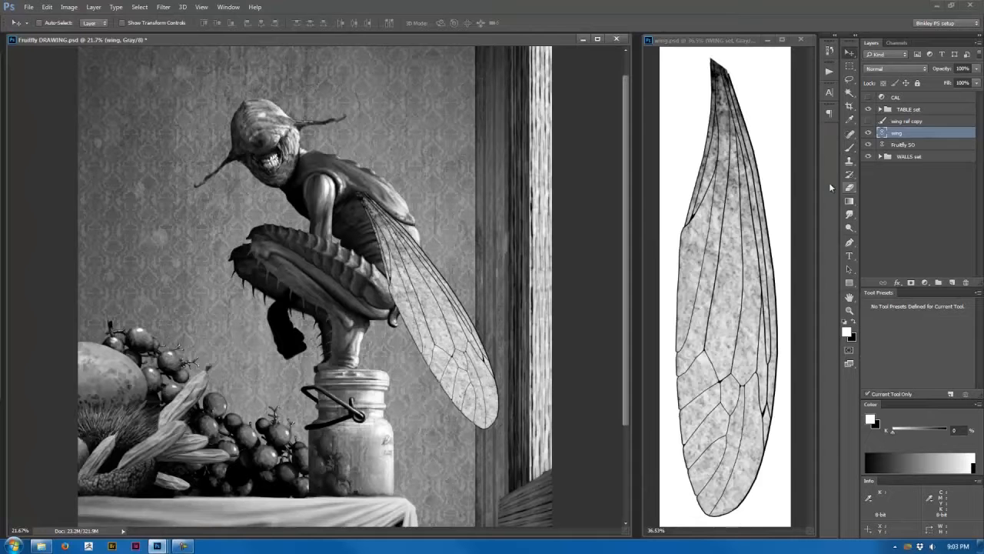
Compare wing.psd with the wing placed in Fruitfly DRAWING.psd by hiding and reshowing the composition's wing layer
{"action": "left_click", "coordinate": [704, 42]}
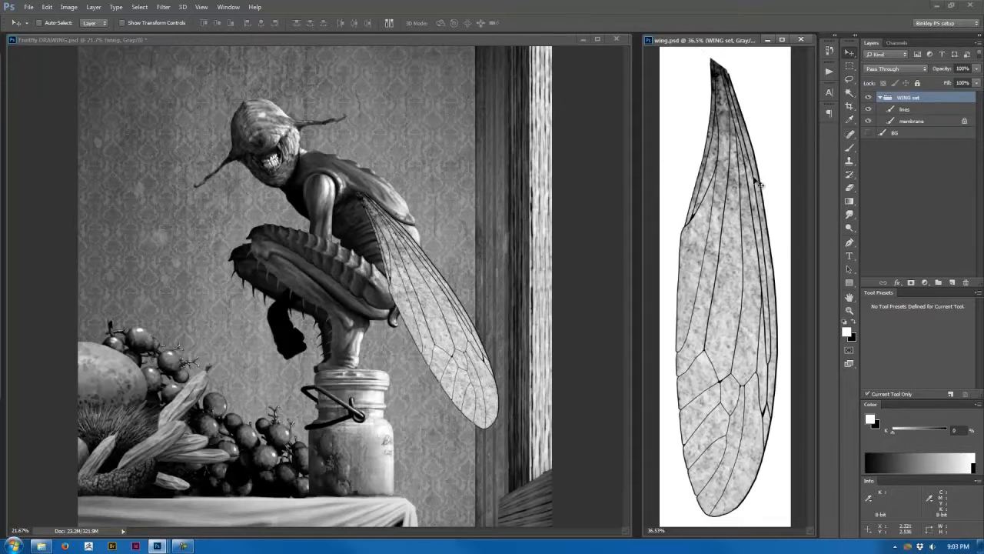
{"action": "left_click", "coordinate": [370, 38]}
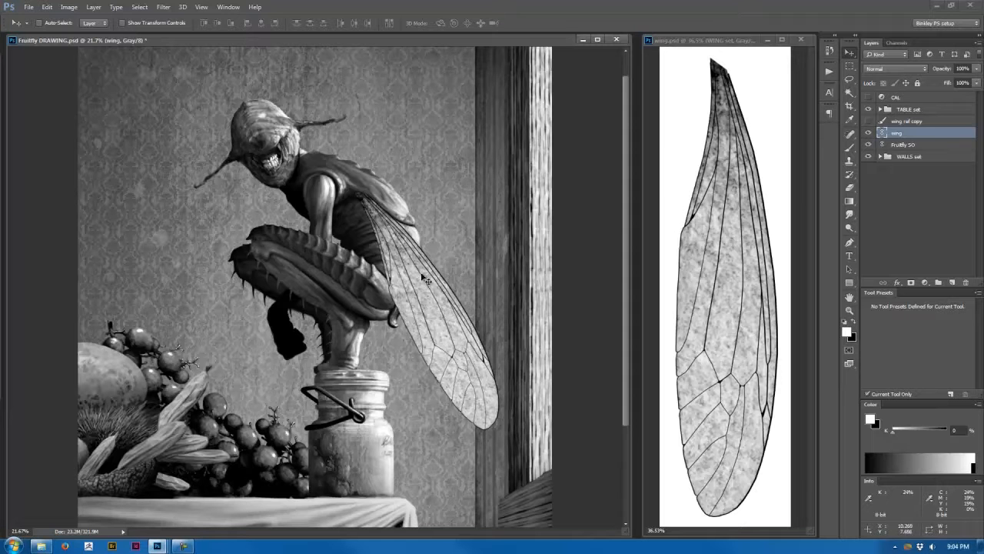
{"action": "left_click", "coordinate": [869, 133]}
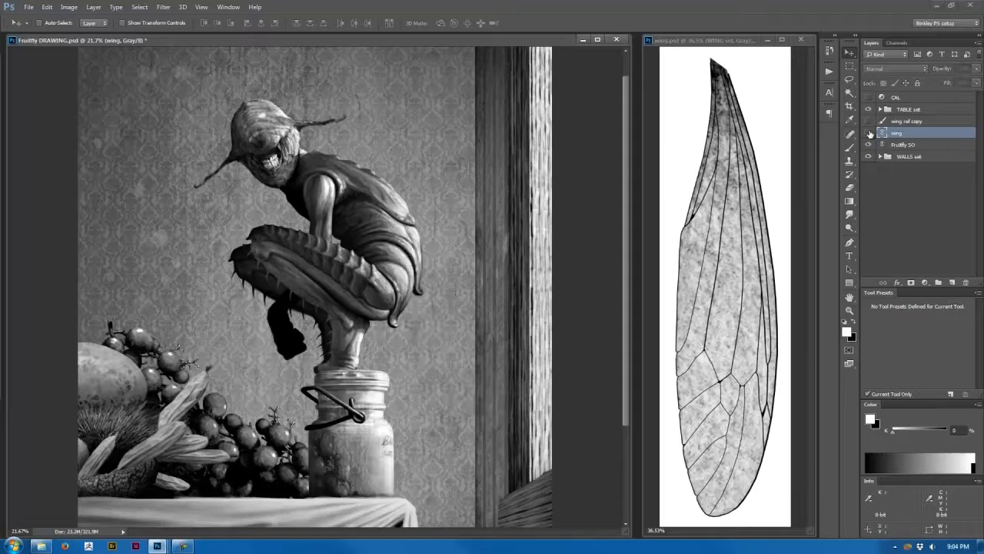
{"action": "left_click", "coordinate": [870, 133]}
Copy the WING set group from wing.psd into Fruitfly DRAWING.psd, fit it over the existing wing, and delete the old wing smart object
{"action": "left_click", "coordinate": [700, 41]}
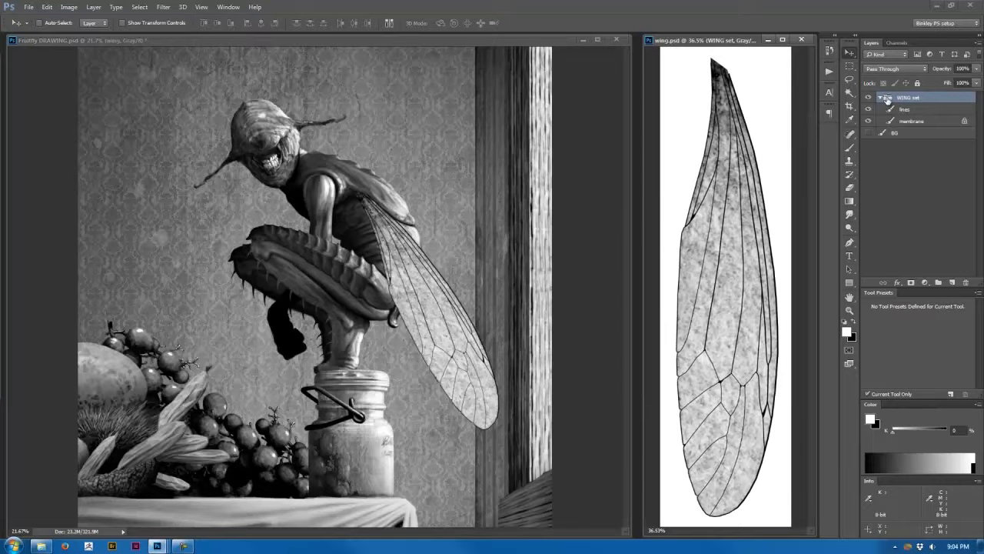
{"action": "mouse_move", "coordinate": [887, 97]}
{"action": "left_mouse_down"}
{"action": "mouse_move", "coordinate": [442, 215]}
{"action": "mouse_move", "coordinate": [435, 330]}
{"action": "left_mouse_up"}
{"action": "key", "text": "ctrl+t"}
{"action": "left_click_drag", "start_coordinate": [289, 260], "coordinate": [274, 335]}
{"action": "left_click_drag", "start_coordinate": [429, 301], "coordinate": [437, 307]}
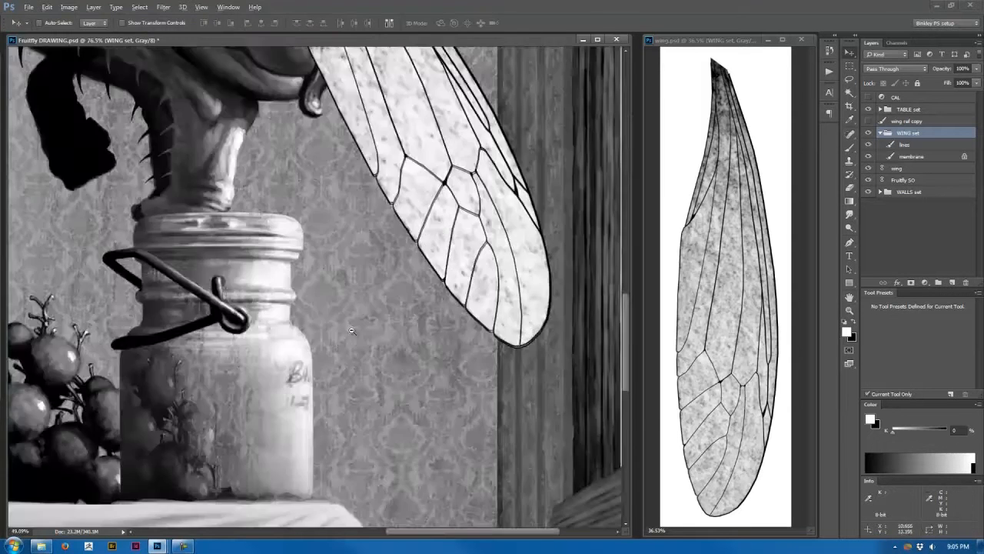
{"action": "key", "text": "ctrl+0"}
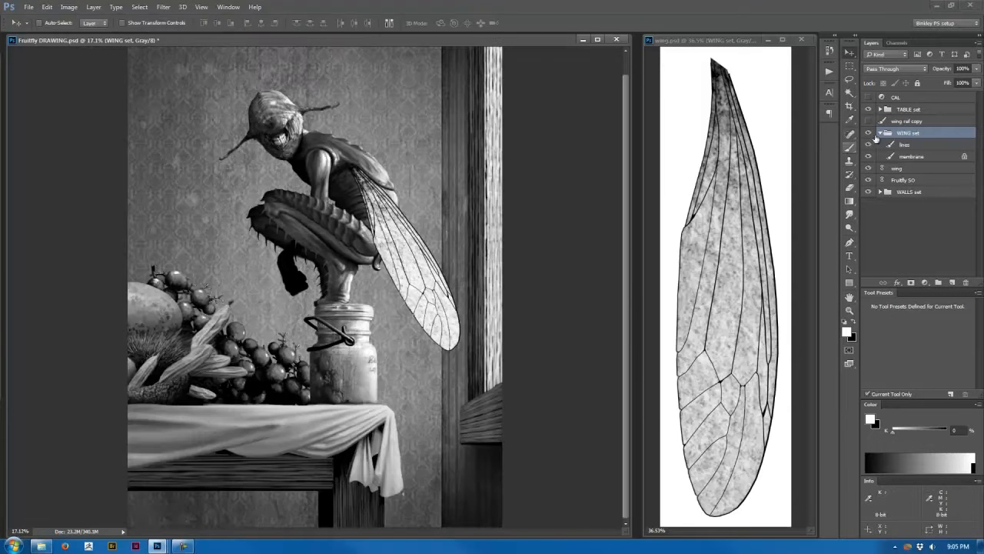
{"action": "left_click", "coordinate": [911, 168]}
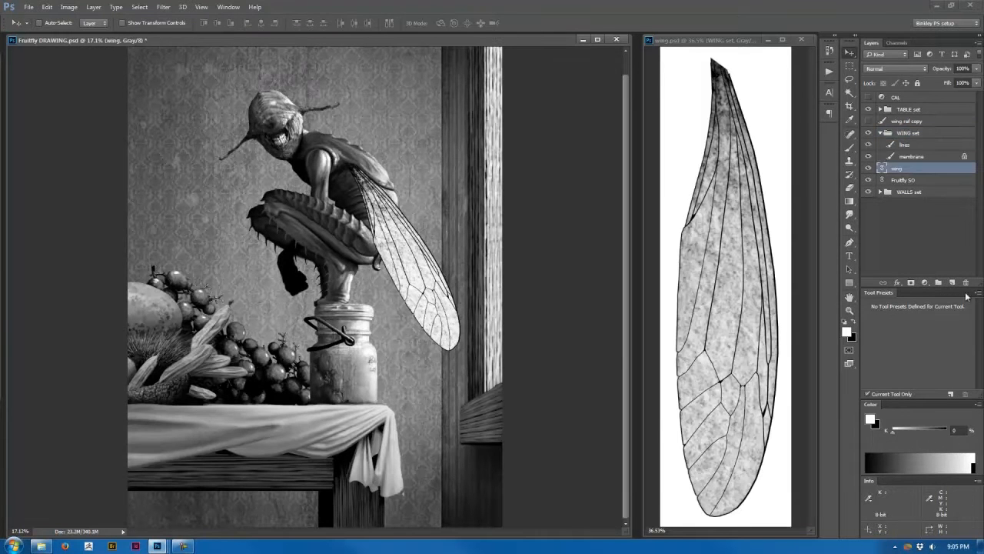
{"action": "left_click", "coordinate": [966, 283]}
Select the membrane layer in the WING set and toggle its visibility to examine its Overlay effect over the creature's body
{"action": "left_click", "coordinate": [890, 157]}
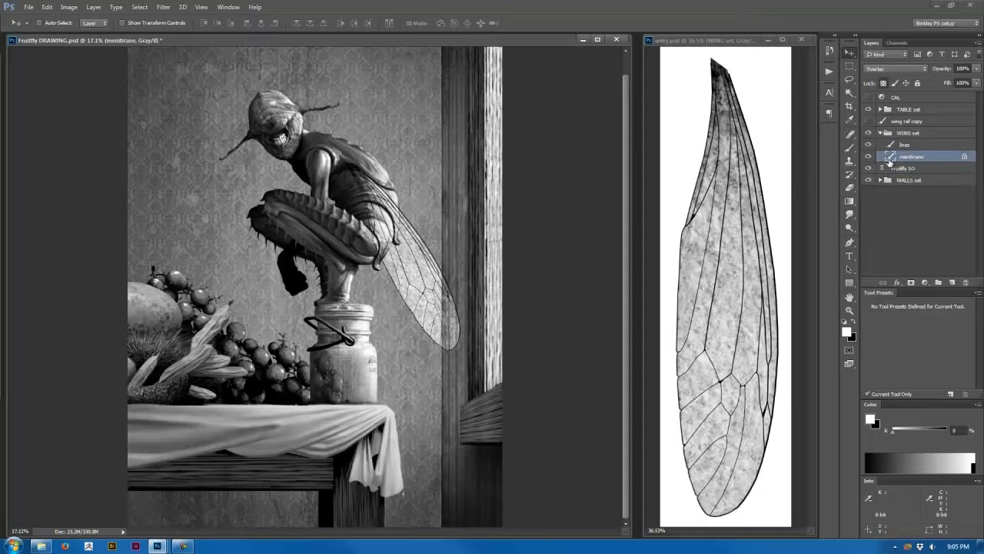
{"action": "left_click", "coordinate": [869, 156]}
{"action": "left_click", "coordinate": [868, 156]}
{"action": "left_click", "coordinate": [869, 157]}
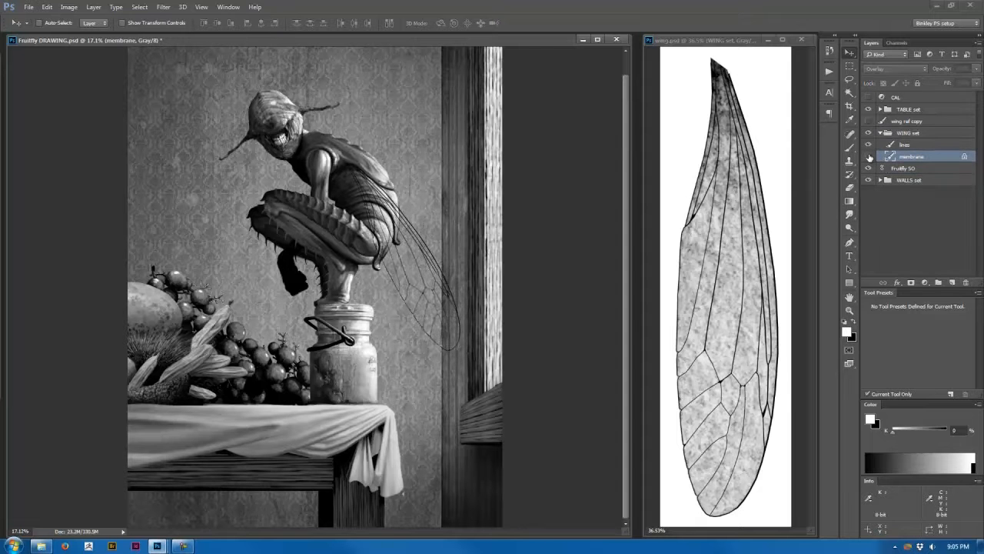
{"action": "left_click", "coordinate": [869, 157]}
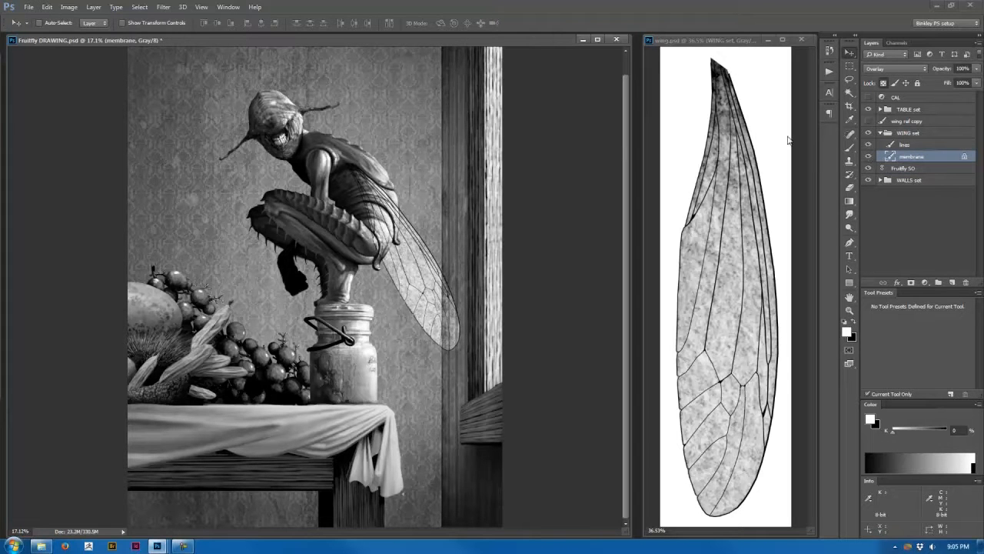
Close the wing.psd document, leaving the main composition open
{"action": "key", "text": "ctrl+plus"}
{"action": "left_click", "coordinate": [803, 48]}
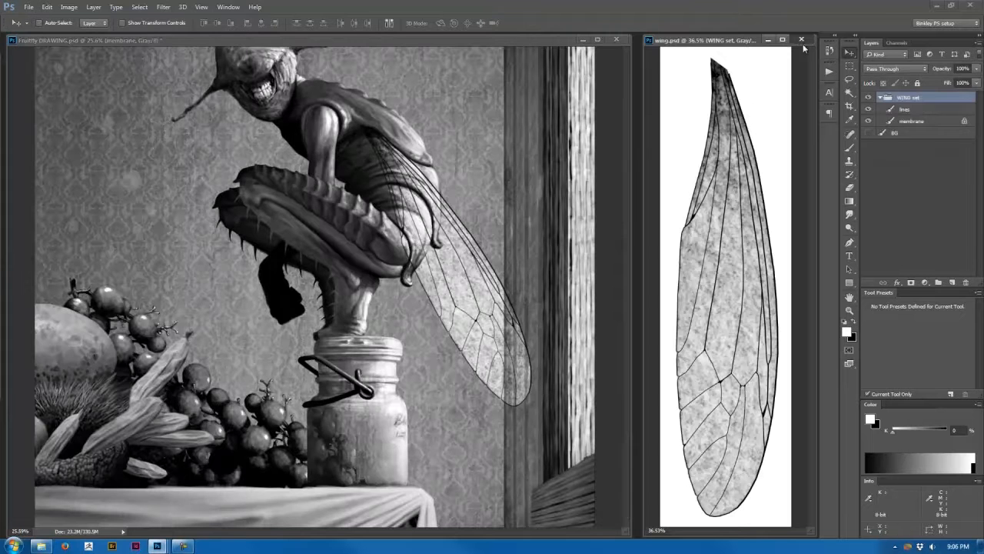
{"action": "left_click", "coordinate": [801, 40]}
Try the Dissolve, Darken and Multiply blend modes on the membrane layer, checking the wing's transparency against the body and wall
{"action": "left_click", "coordinate": [514, 208]}
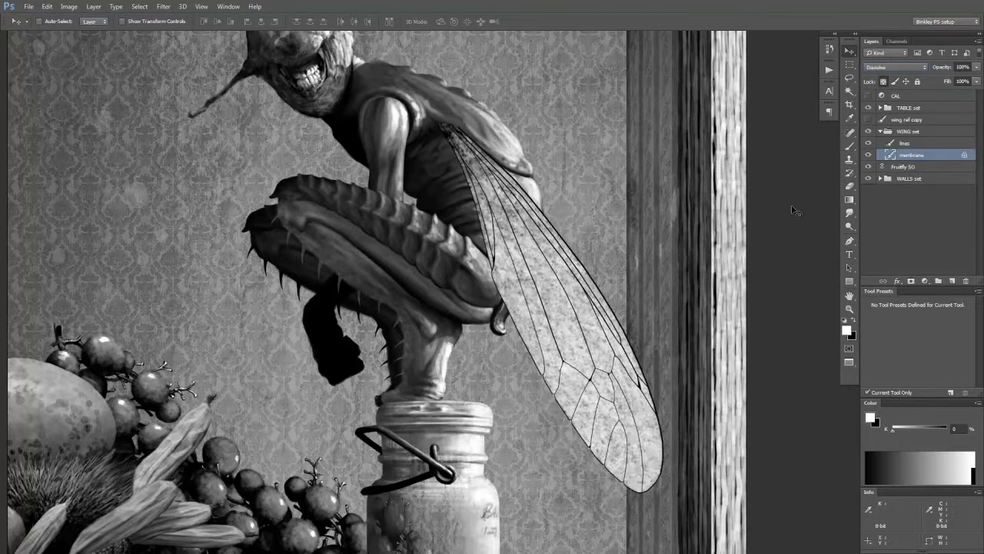
{"action": "key", "text": "shift+plus"}
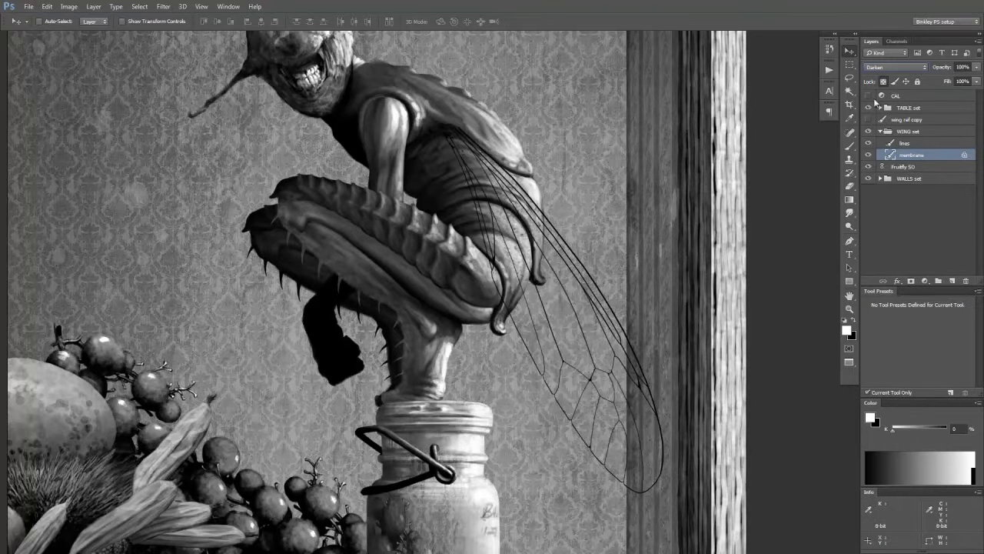
{"action": "key", "text": "shift+plus"}
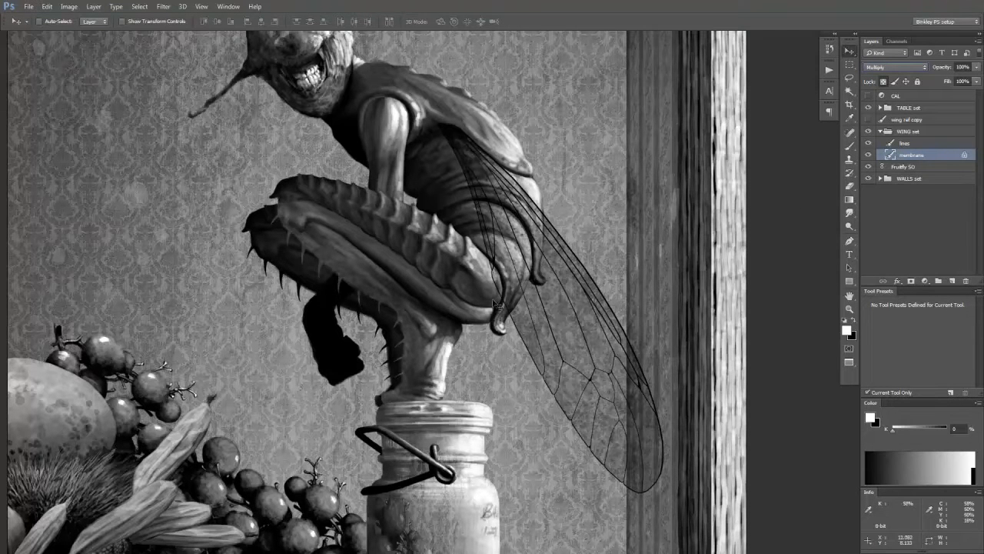
{"action": "scroll", "coordinate": [465, 330], "scroll_direction": "down", "scroll_amount": 3}
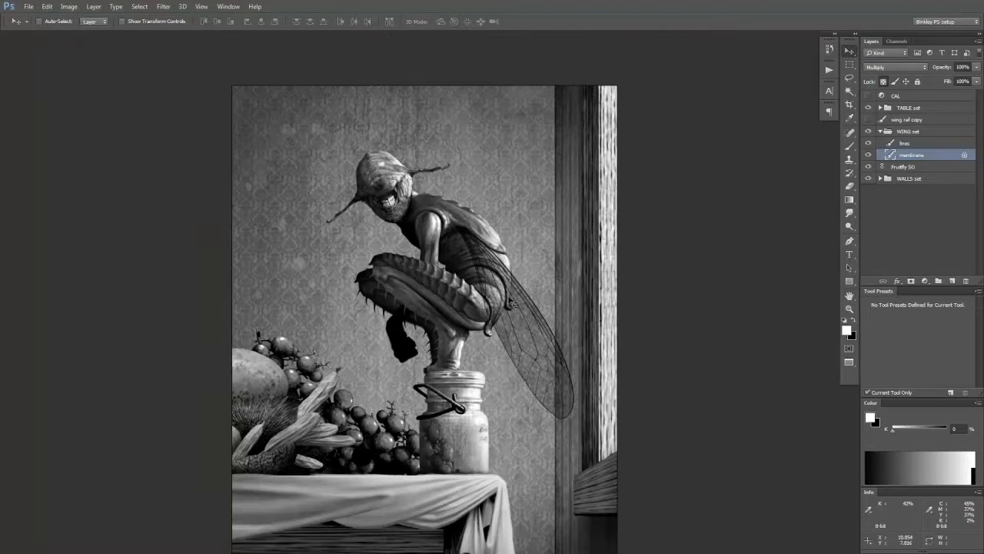
{"action": "left_click", "coordinate": [939, 68]}
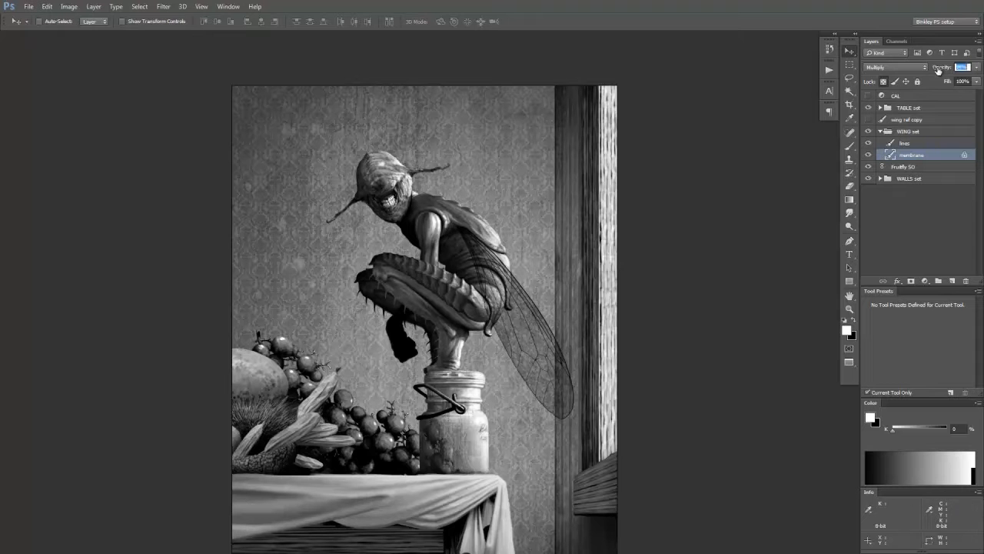
{"action": "left_click_drag", "start_coordinate": [938, 70], "coordinate": [966, 91]}
{"action": "left_click", "coordinate": [926, 69]}
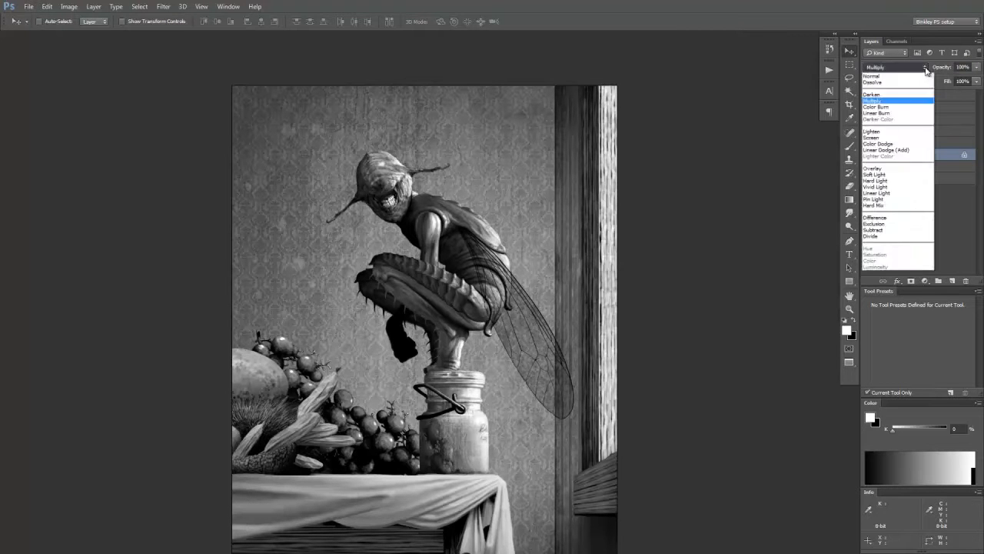
{"action": "left_click", "coordinate": [527, 381]}
Try Screen blending at 59% opacity on the membrane layer and inspect the wing up close
{"action": "key", "text": "shift+plus"}
{"action": "key", "text": "shift+plus"}
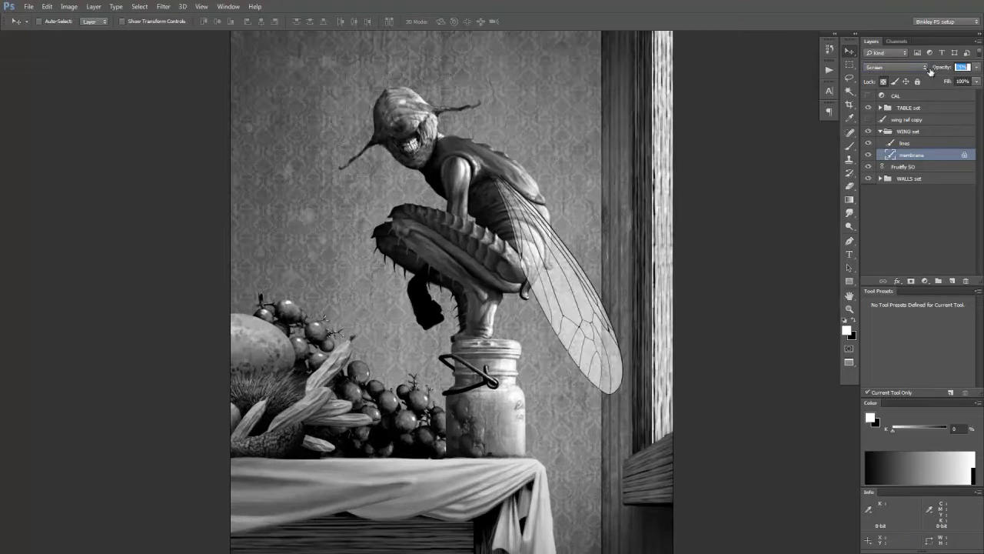
{"action": "left_click_drag", "start_coordinate": [930, 71], "coordinate": [925, 73]}
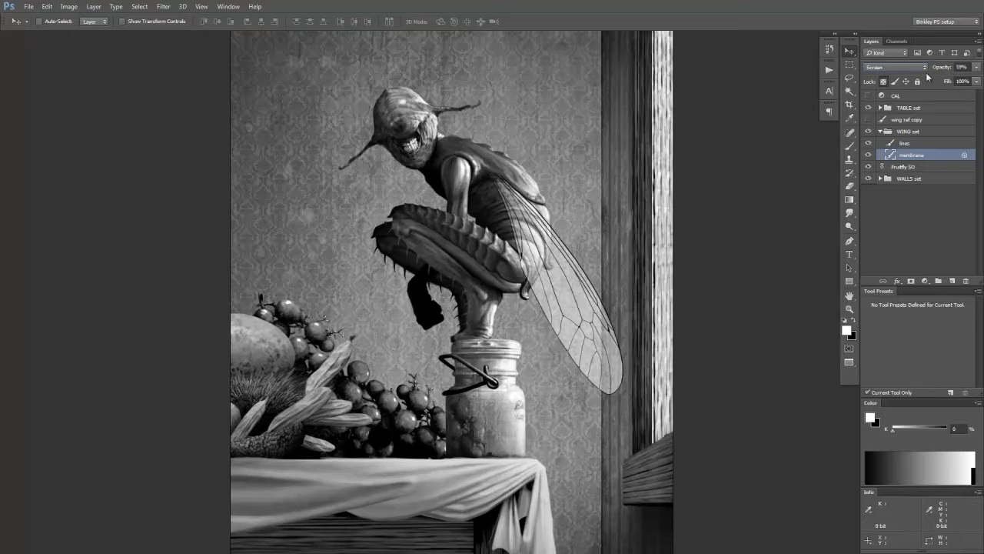
{"action": "left_click", "coordinate": [544, 331], "text": "ctrl"}
{"action": "left_click_drag", "start_coordinate": [538, 351], "coordinate": [535, 445]}
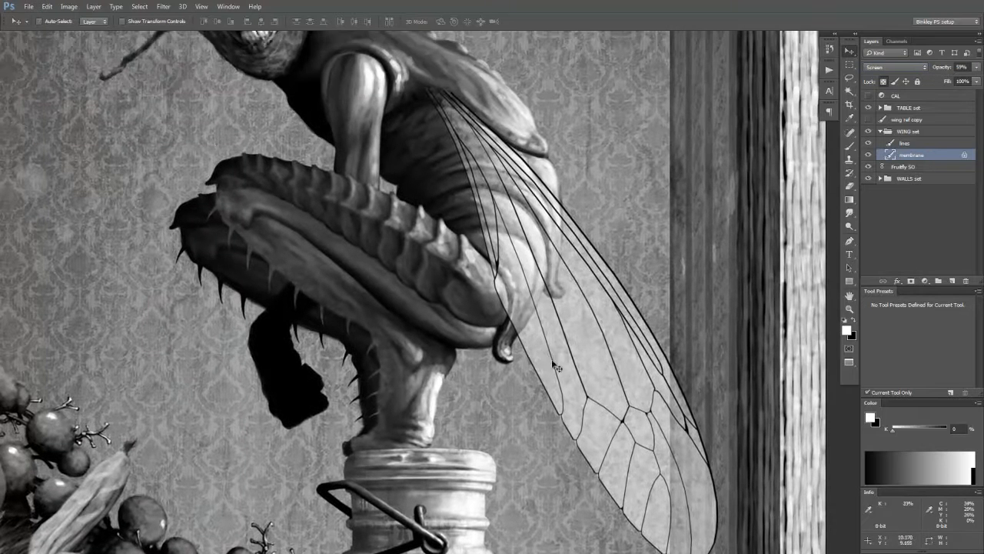
{"action": "key", "text": "ctrl+minus"}
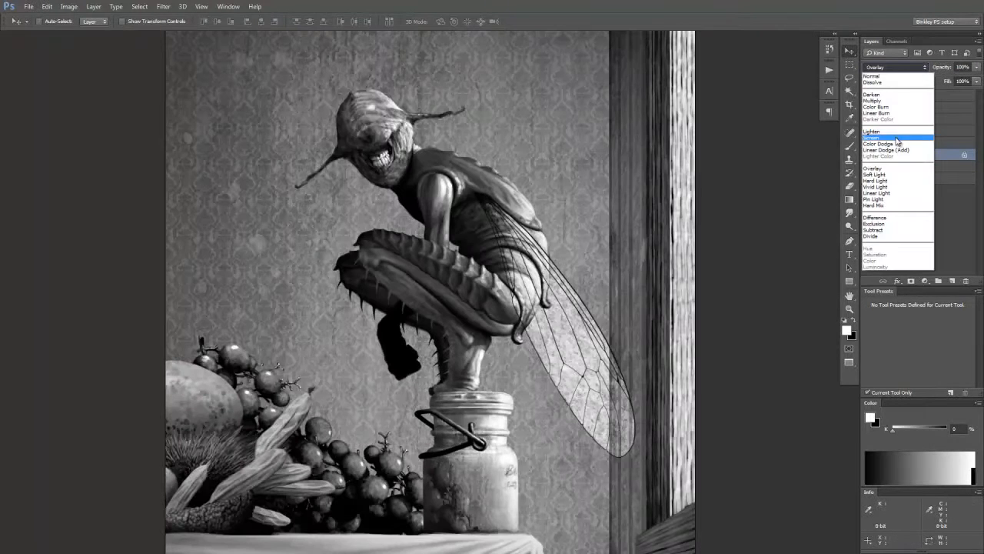
Set the membrane layer's blend mode to Screen and lower its opacity to 40%
{"action": "left_click", "coordinate": [895, 139]}
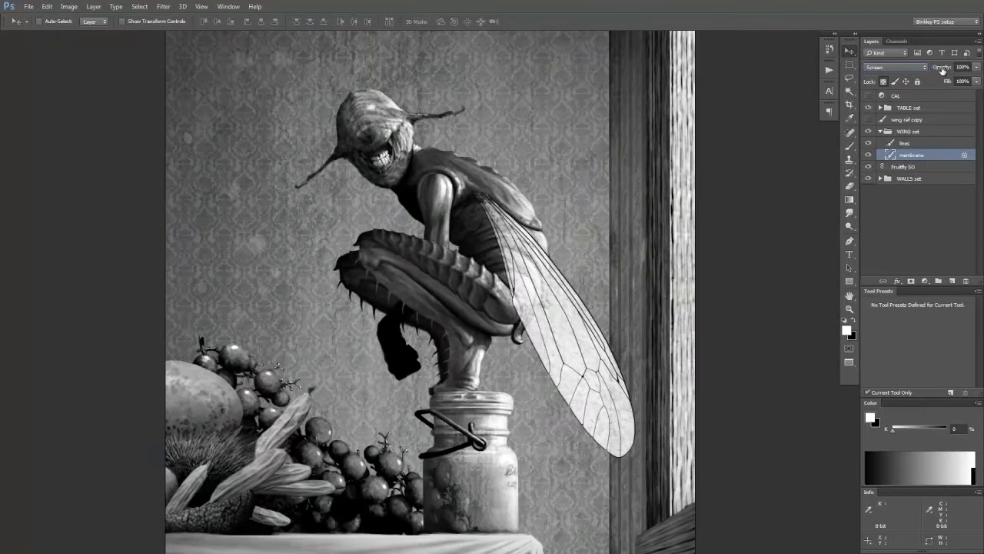
{"action": "left_click_drag", "start_coordinate": [943, 69], "coordinate": [910, 70]}
{"action": "key", "text": "ctrl+minus"}
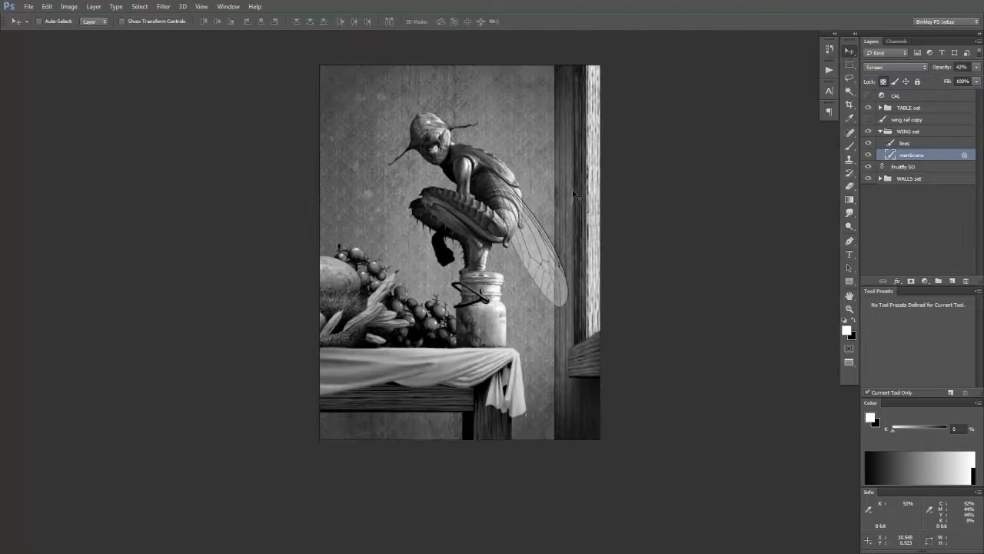
{"action": "key", "text": "ctrl+plus"}
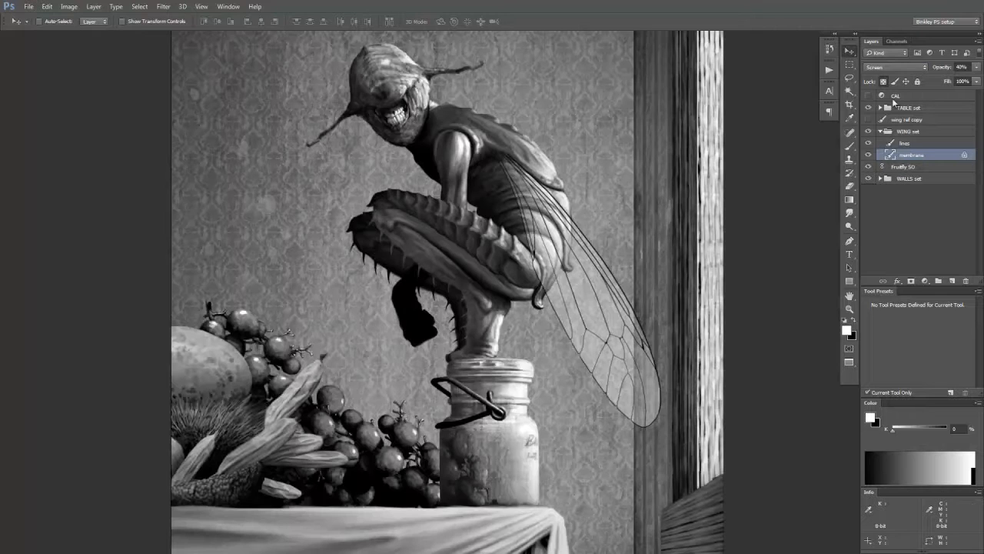
Create a new layer above the membrane and mask it to the membrane's outline
{"action": "left_click", "coordinate": [891, 155], "text": "ctrl"}
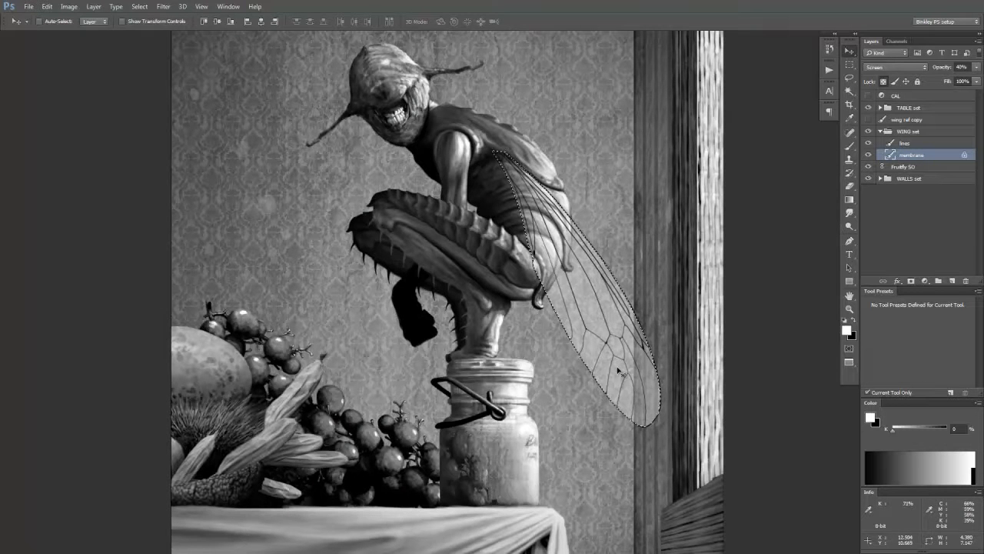
{"action": "left_click", "coordinate": [953, 282]}
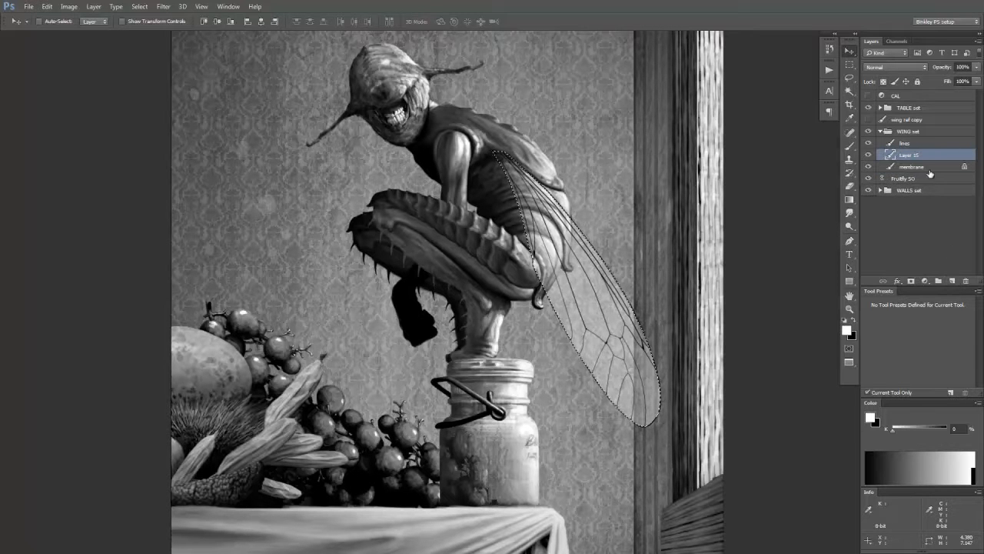
{"action": "left_click", "coordinate": [911, 282]}
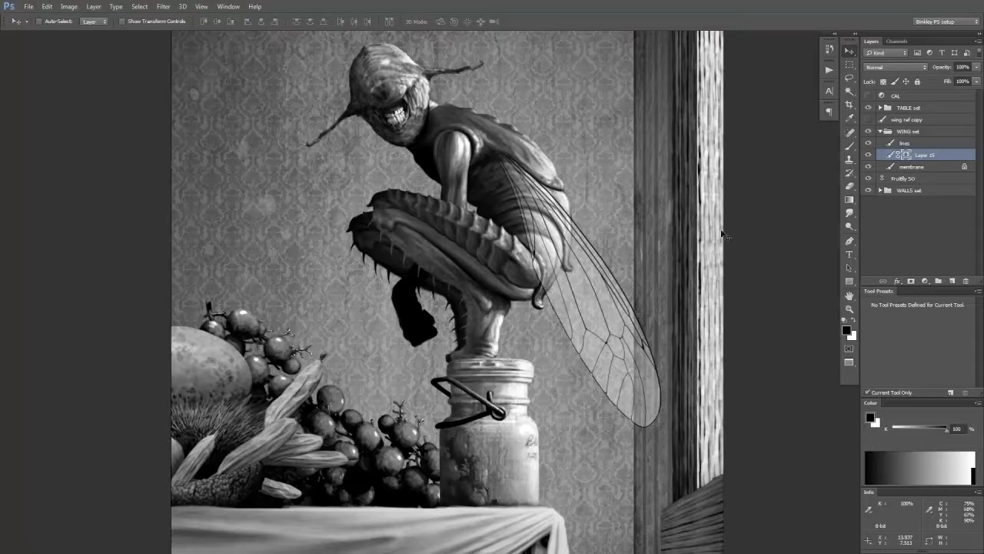
Paint light texture in white along the wing's upper edge on the masked layer with the EB06_GRUNGE-FINE 20 brush
{"action": "key", "text": "b"}
{"action": "left_click", "coordinate": [936, 376]}
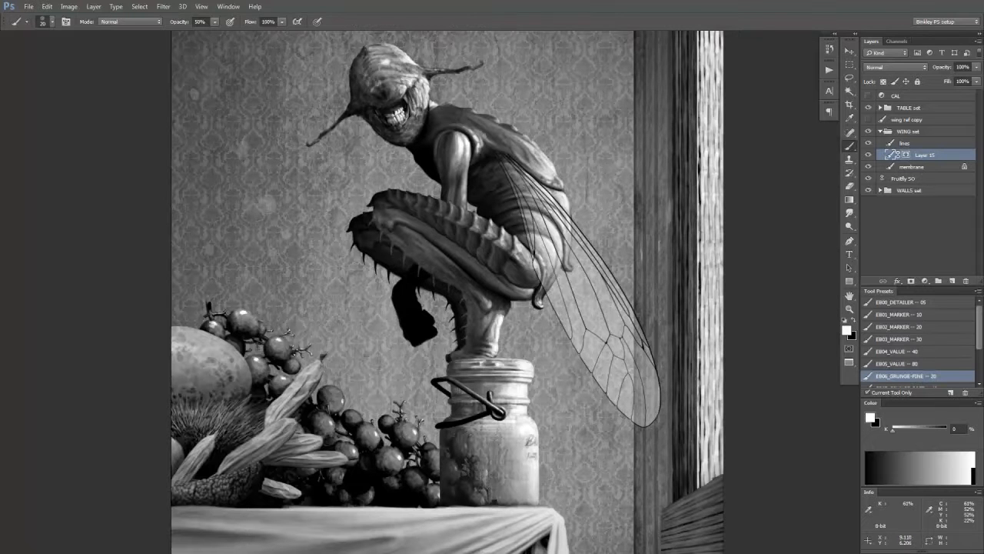
{"action": "left_click_drag", "start_coordinate": [511, 160], "coordinate": [613, 299]}
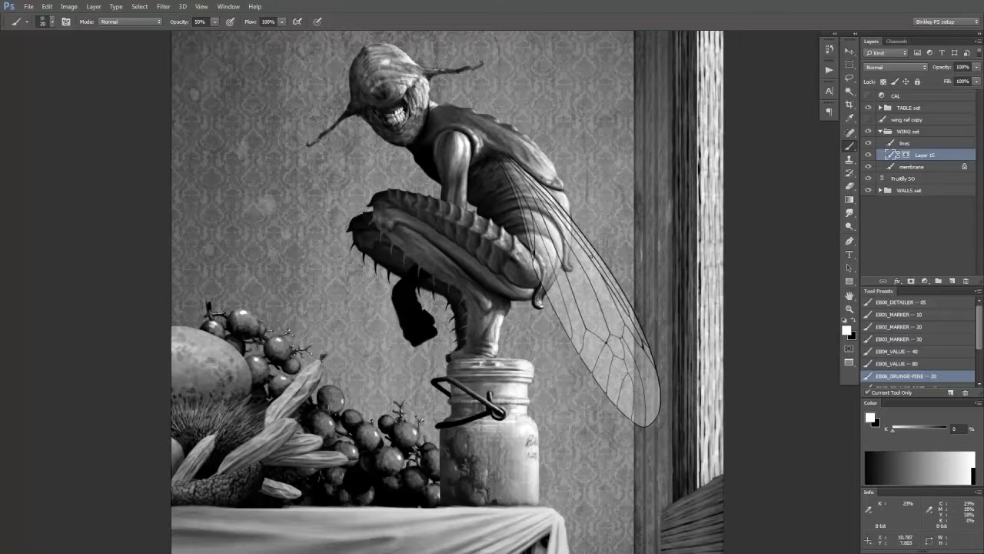
{"action": "scroll", "coordinate": [548, 250], "scroll_direction": "up", "scroll_amount": 2}
{"action": "left_click_drag", "start_coordinate": [563, 264], "coordinate": [581, 338]}
Paint black grunge texture over the upper wing near its base, where it overlaps the creature's back, on the masked layer
{"action": "key", "text": "x"}
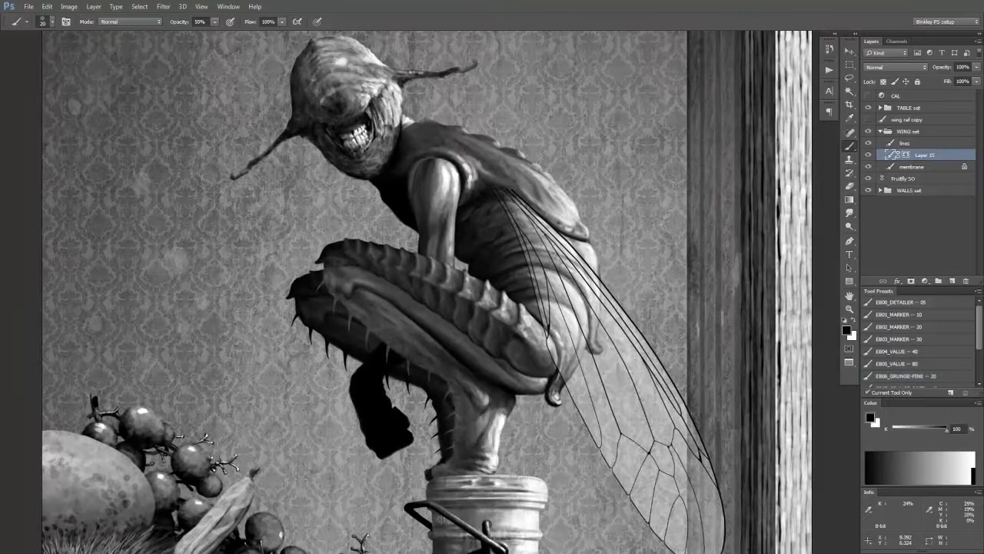
{"action": "mouse_move", "coordinate": [511, 201]}
{"action": "left_mouse_down"}
{"action": "mouse_move", "coordinate": [569, 253]}
{"action": "mouse_move", "coordinate": [530, 227]}
{"action": "left_mouse_up"}
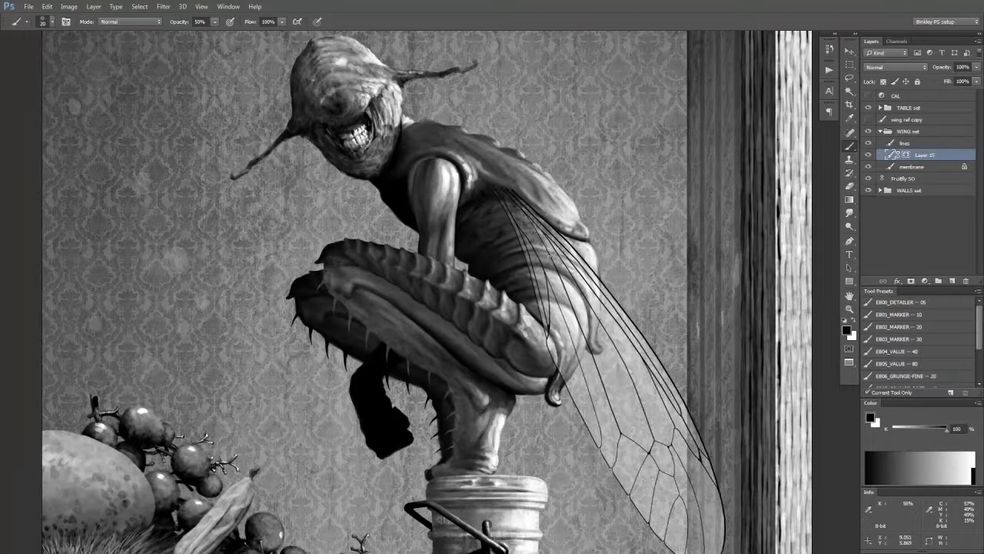
{"action": "mouse_move", "coordinate": [548, 260]}
{"action": "left_mouse_down"}
{"action": "mouse_move", "coordinate": [557, 240]}
{"action": "mouse_move", "coordinate": [608, 297]}
{"action": "left_mouse_up"}
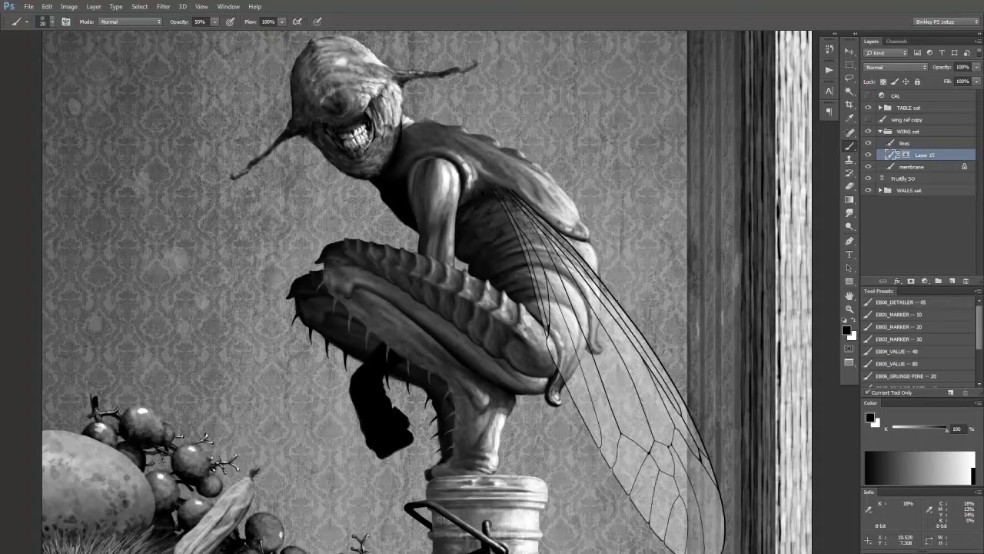
{"action": "left_click_drag", "start_coordinate": [575, 266], "coordinate": [532, 217]}
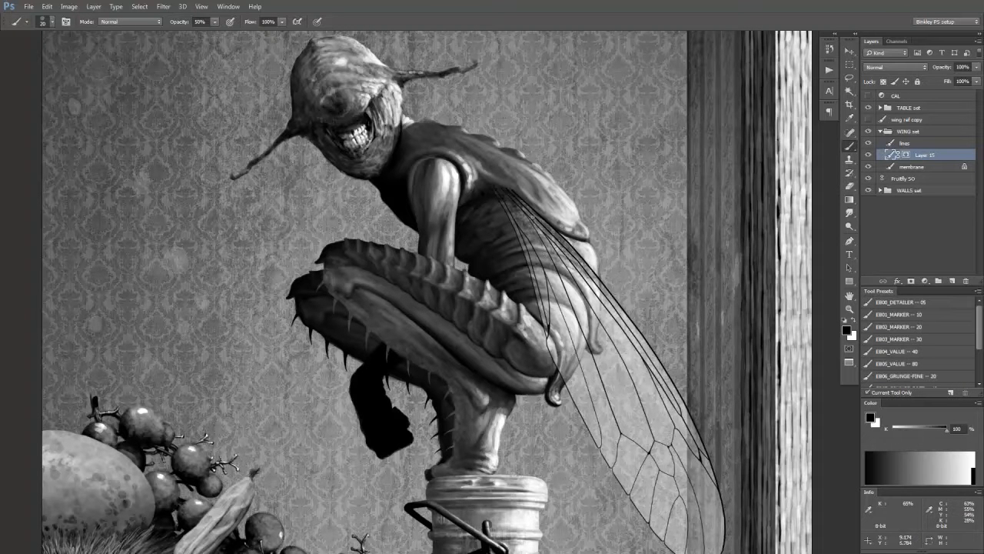
{"action": "left_click_drag", "start_coordinate": [560, 251], "coordinate": [613, 307]}
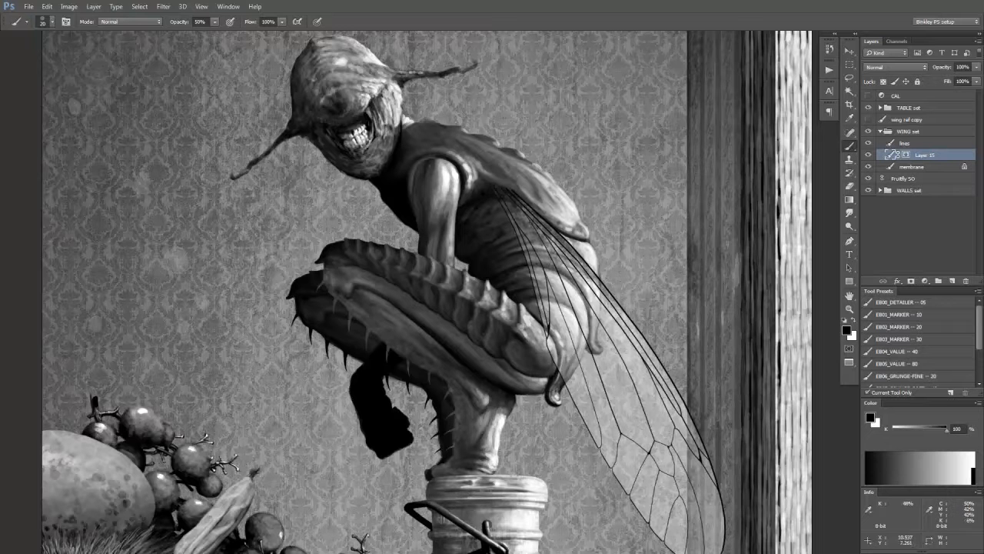
{"action": "left_click_drag", "start_coordinate": [535, 219], "coordinate": [598, 288]}
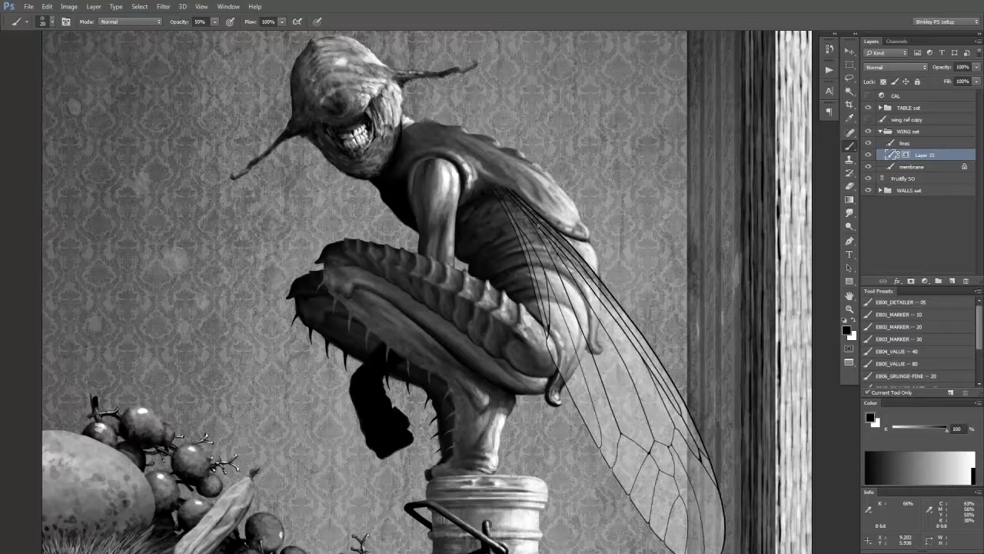
{"action": "left_click_drag", "start_coordinate": [538, 237], "coordinate": [611, 300]}
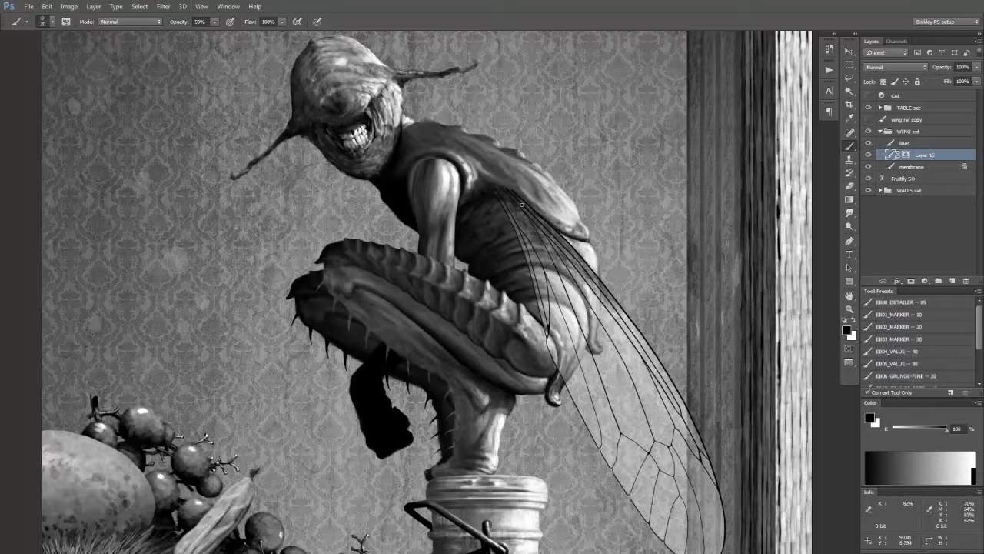
{"action": "left_click_drag", "start_coordinate": [569, 253], "coordinate": [592, 295]}
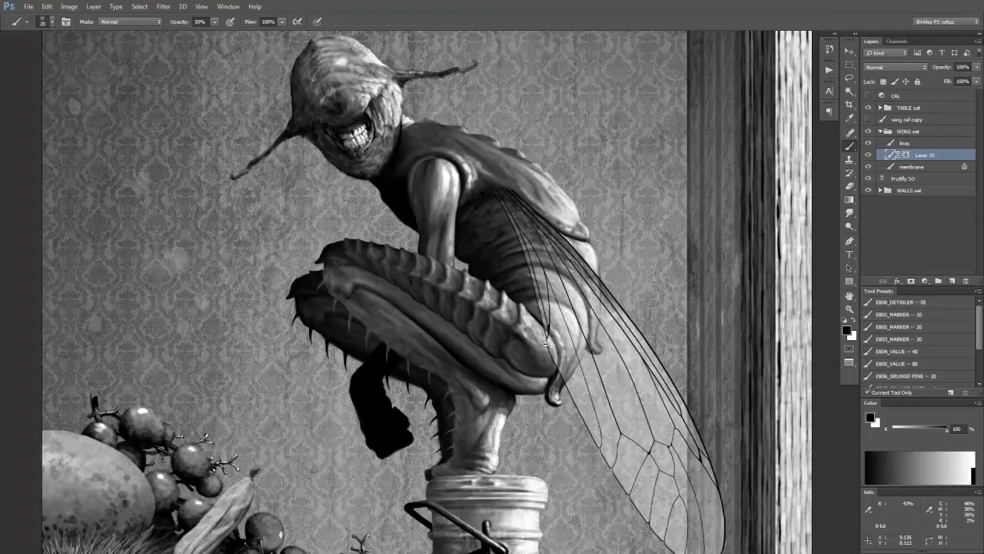
{"action": "scroll", "coordinate": [548, 345], "scroll_direction": "down", "scroll_amount": 2}
{"action": "left_click_drag", "start_coordinate": [496, 348], "coordinate": [473, 308]}
{"action": "scroll", "coordinate": [476, 318], "scroll_direction": "up", "scroll_amount": 2}
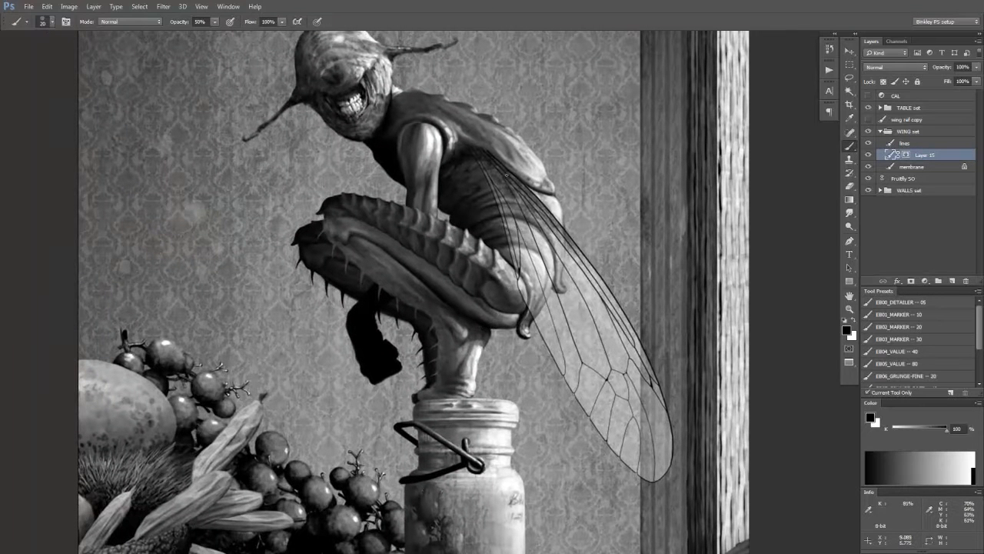
Paint faint white texture down the wing from its attachment point on the same masked layer
{"action": "key", "text": "x"}
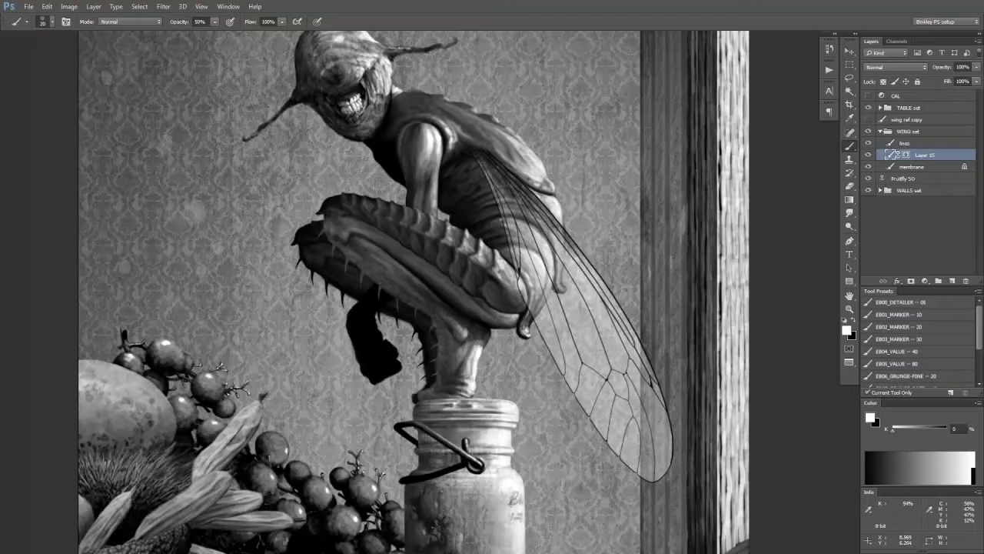
{"action": "left_click_drag", "start_coordinate": [478, 156], "coordinate": [519, 246]}
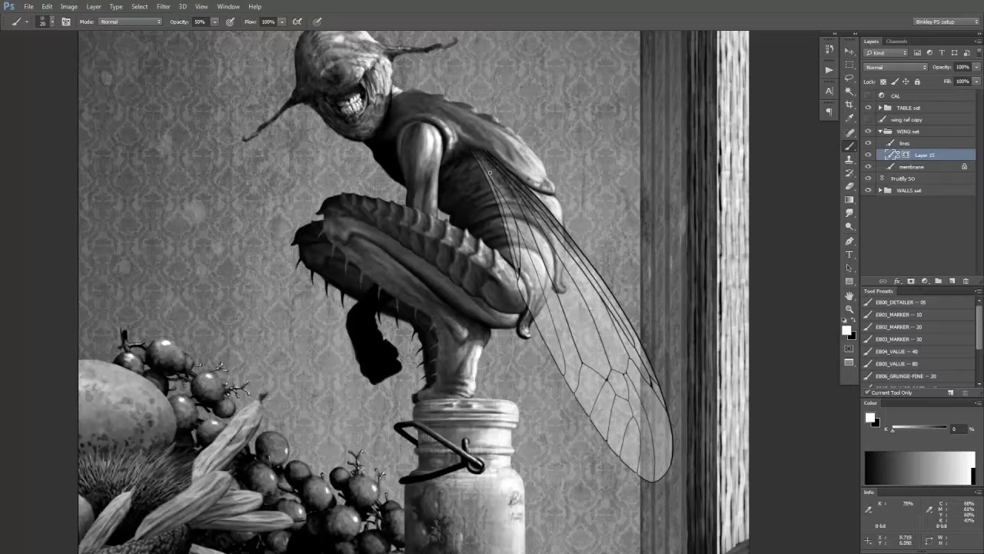
{"action": "scroll", "coordinate": [504, 201], "scroll_direction": "down", "scroll_amount": 1}
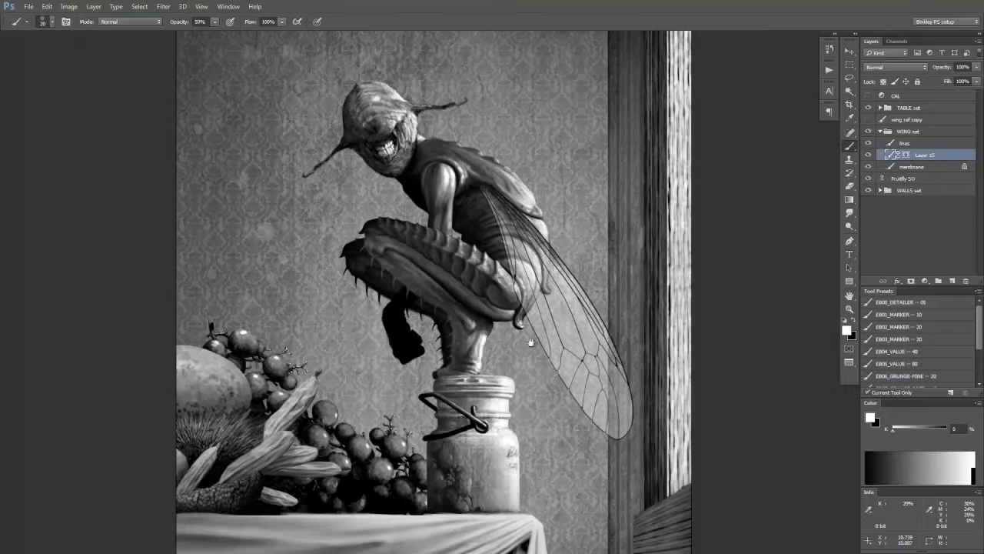
Create another new layer above the masked texture layer and mask it to the membrane's outline
{"action": "scroll", "coordinate": [531, 342], "scroll_direction": "up", "scroll_amount": 2}
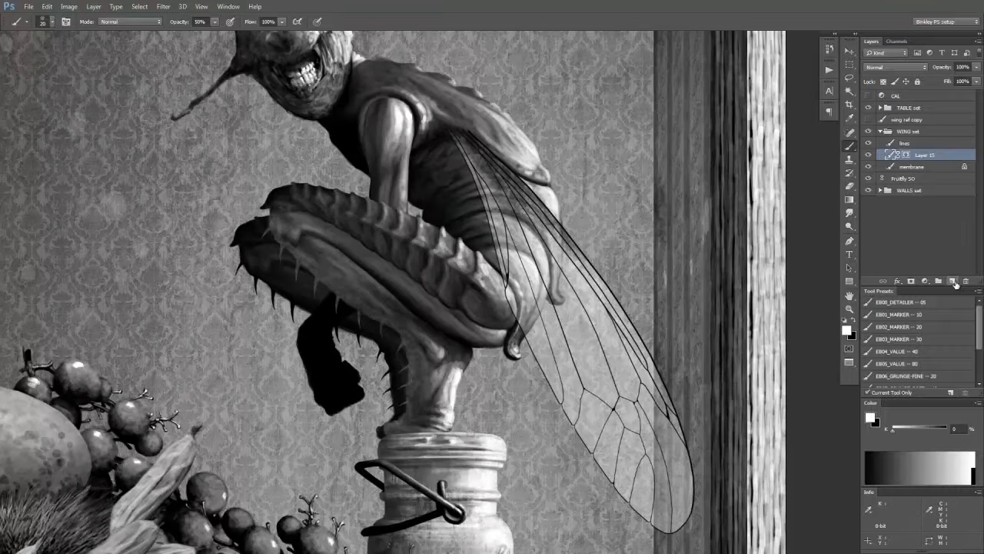
{"action": "left_click", "coordinate": [955, 283]}
{"action": "left_click", "coordinate": [892, 178], "text": "ctrl"}
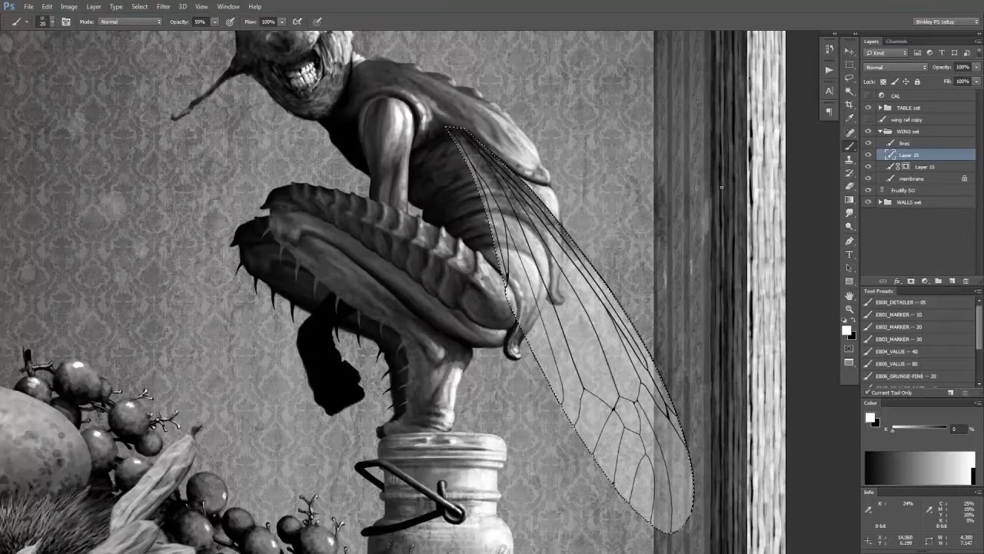
{"action": "left_click", "coordinate": [911, 282]}
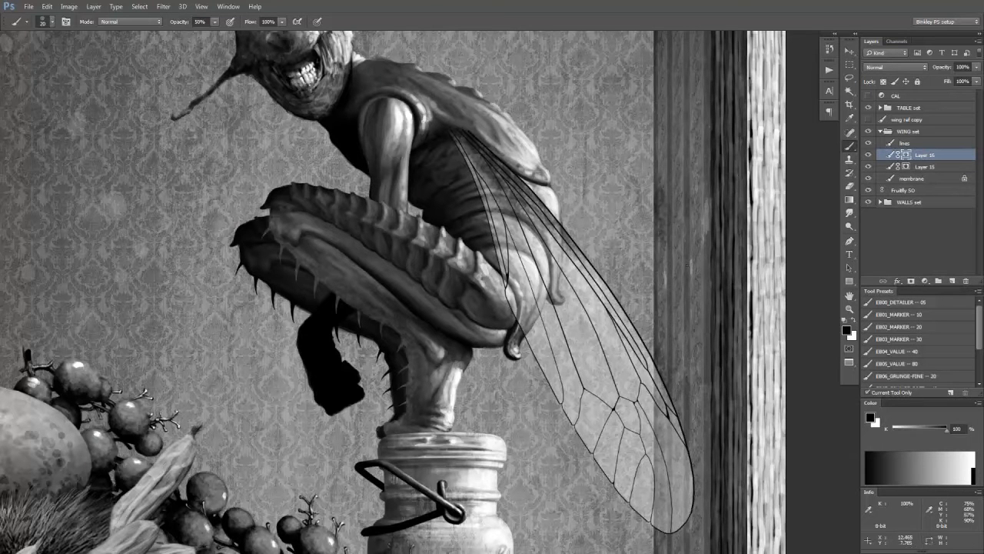
Paint white highlights between the veins of the upper wing on the new layer's paint area with the EB02_MARKER 20 brush
{"action": "left_click", "coordinate": [899, 315]}
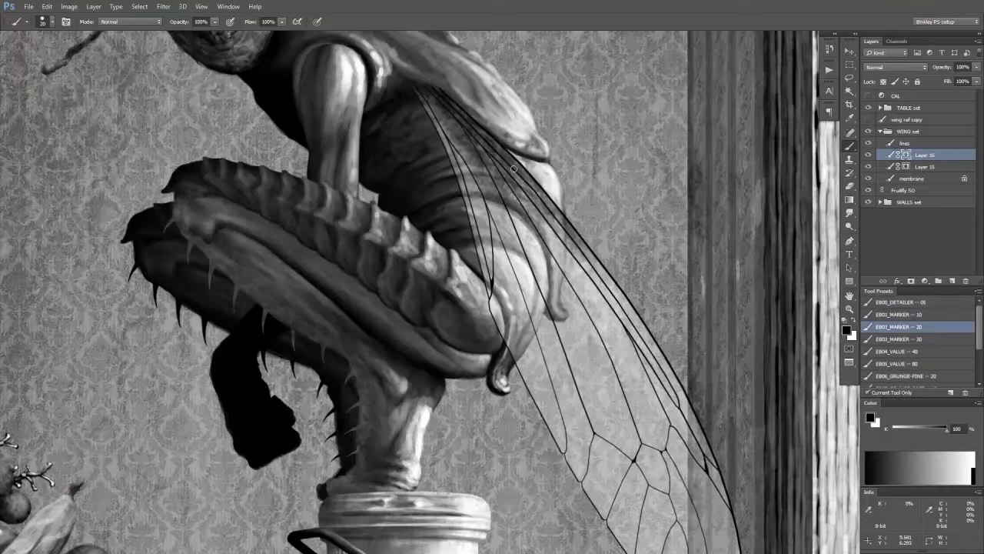
{"action": "key", "text": "x"}
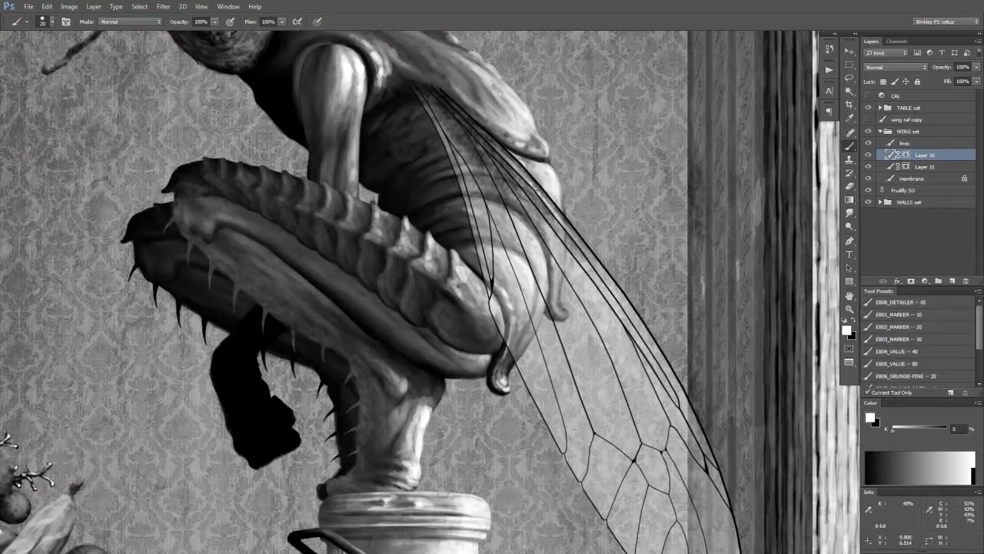
{"action": "key", "text": "bracketleft"}
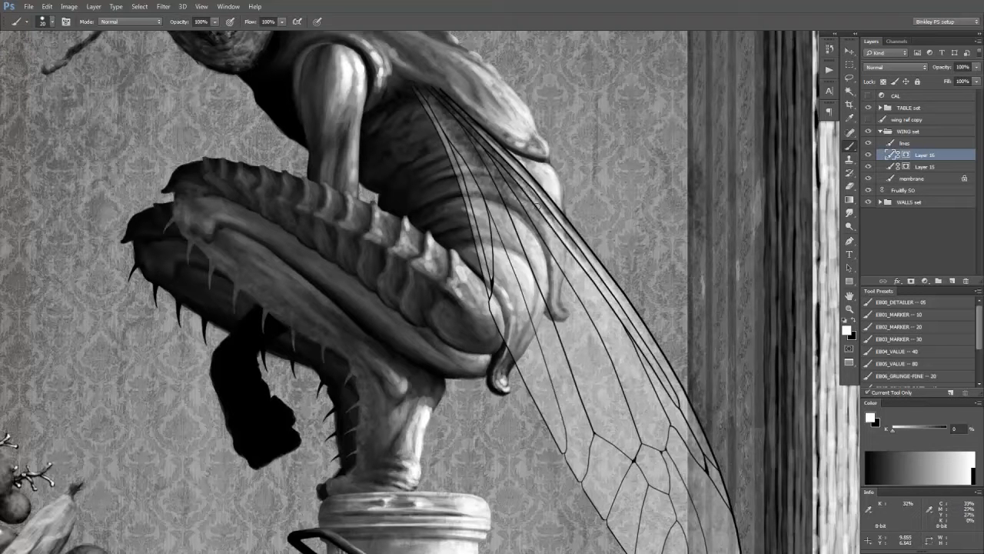
{"action": "key", "text": "bracketright"}
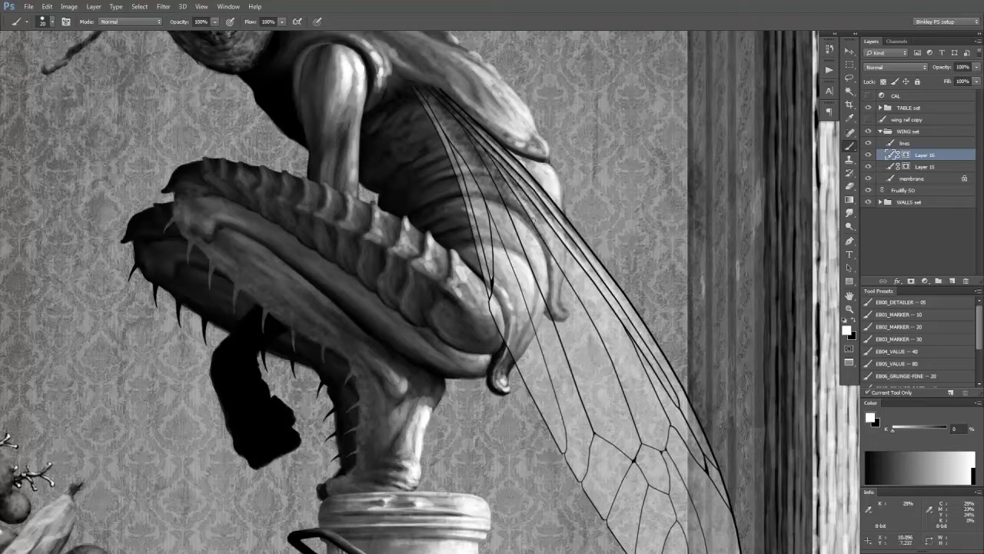
{"action": "key", "text": "bracketleft"}
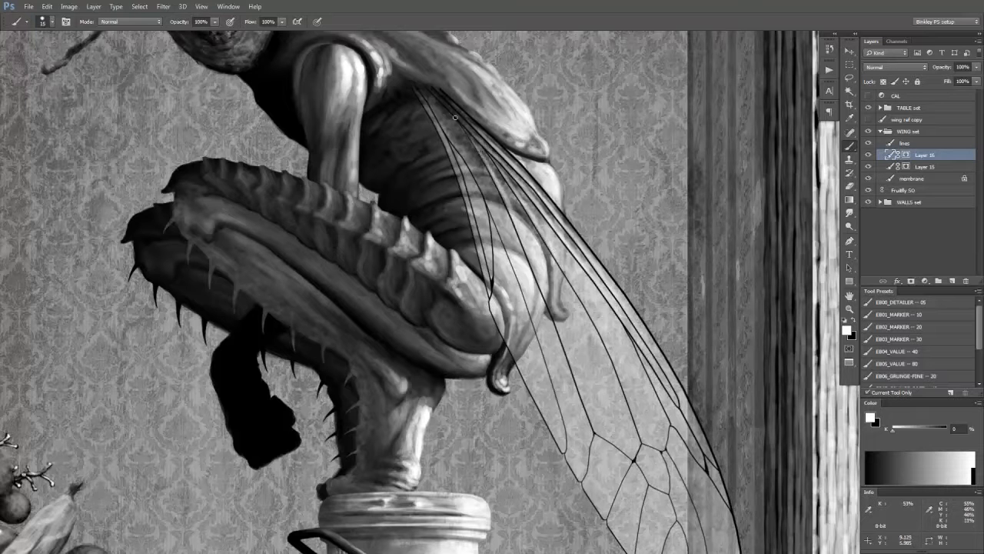
{"action": "key", "text": "bracketright"}
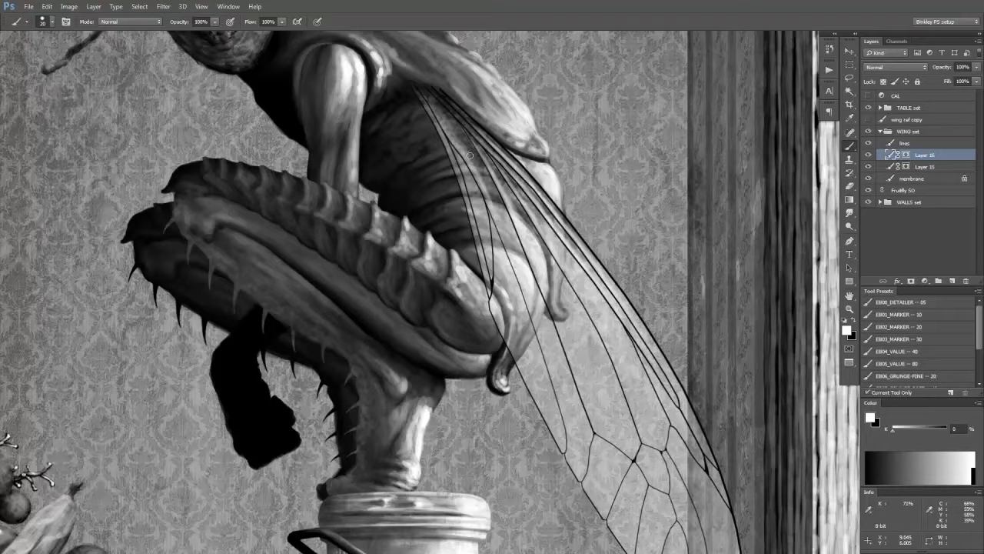
{"action": "left_click_drag", "start_coordinate": [471, 155], "coordinate": [491, 212]}
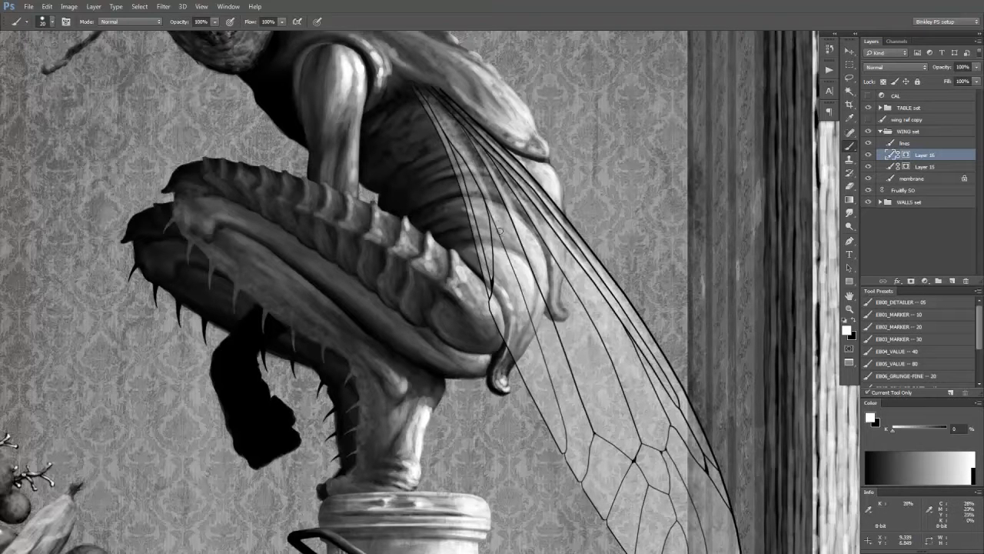
{"action": "left_click_drag", "start_coordinate": [455, 151], "coordinate": [487, 249]}
{"action": "left_click_drag", "start_coordinate": [565, 360], "coordinate": [498, 191]}
Paint thin white highlights between the veins along the wing's outer edge with the brush size at 15
{"action": "key", "text": "bracketleft"}
{"action": "left_click_drag", "start_coordinate": [616, 231], "coordinate": [659, 330]}
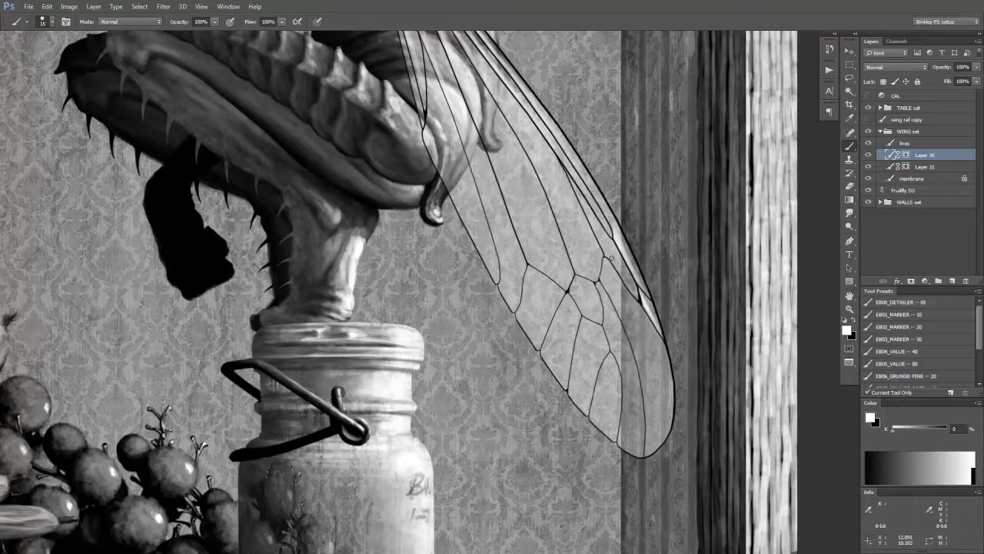
{"action": "left_click_drag", "start_coordinate": [611, 258], "coordinate": [629, 286]}
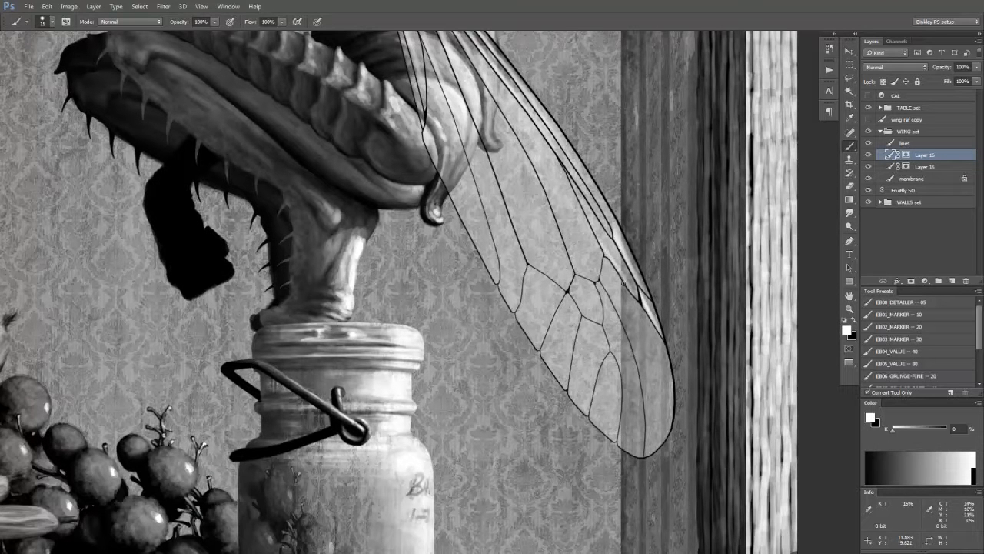
{"action": "left_click_drag", "start_coordinate": [547, 135], "coordinate": [613, 253]}
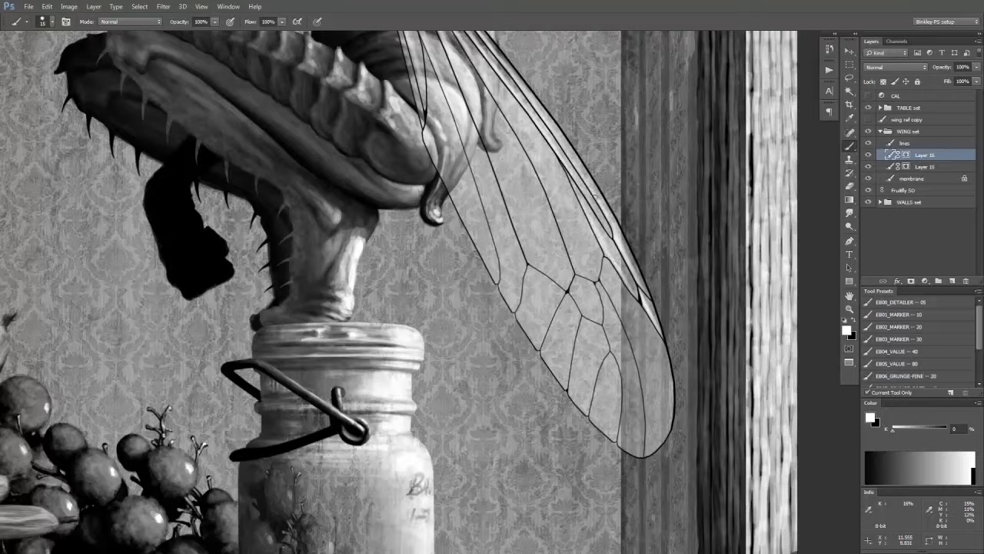
{"action": "left_click_drag", "start_coordinate": [561, 143], "coordinate": [594, 196]}
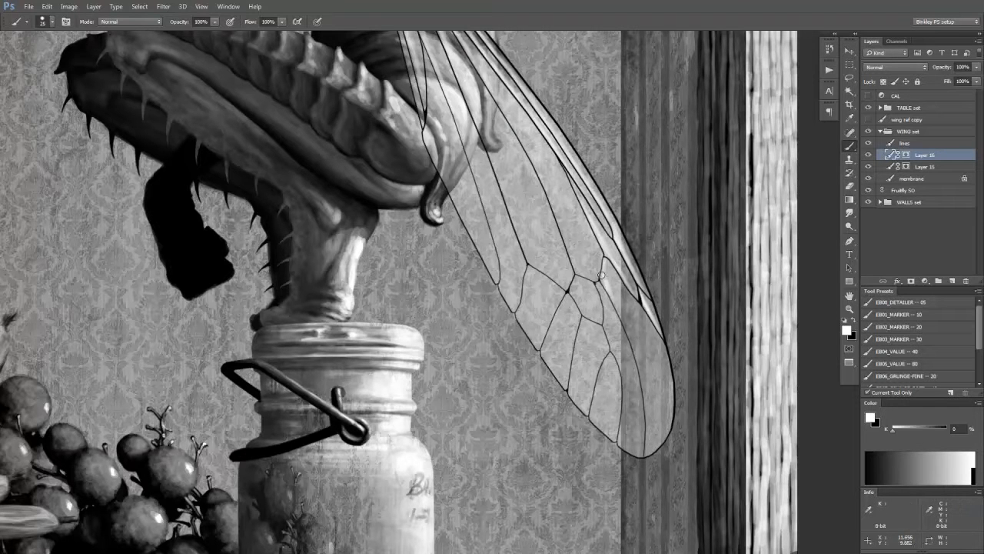
Paint white highlights beside the veins running from the wing's middle to its tip with the brush size around 25
{"action": "mouse_move", "coordinate": [602, 277]}
{"action": "left_mouse_down"}
{"action": "mouse_move", "coordinate": [636, 343]}
{"action": "mouse_move", "coordinate": [609, 298]}
{"action": "mouse_move", "coordinate": [623, 323]}
{"action": "left_mouse_up"}
{"action": "key", "text": "bracketleft"}
{"action": "mouse_move", "coordinate": [626, 327]}
{"action": "left_mouse_down"}
{"action": "mouse_move", "coordinate": [641, 362]}
{"action": "mouse_move", "coordinate": [647, 435]}
{"action": "left_mouse_up"}
{"action": "key", "text": "bracketright"}
{"action": "mouse_move", "coordinate": [607, 318]}
{"action": "left_mouse_down"}
{"action": "mouse_move", "coordinate": [620, 367]}
{"action": "mouse_move", "coordinate": [611, 344]}
{"action": "mouse_move", "coordinate": [616, 359]}
{"action": "left_mouse_up"}
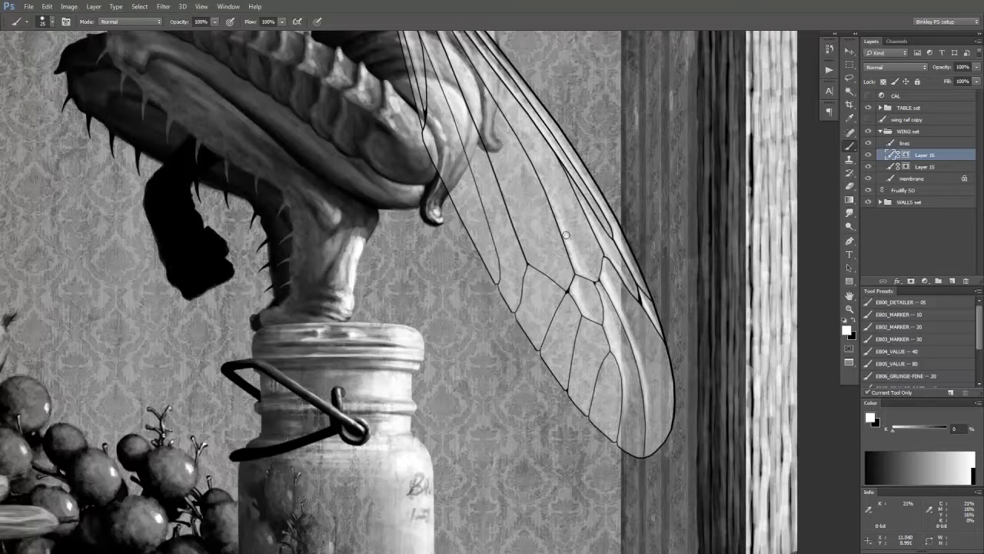
Paint broader white streaks across the cells at the wing's tip with the brush size at 40
{"action": "left_click_drag", "start_coordinate": [557, 210], "coordinate": [668, 371]}
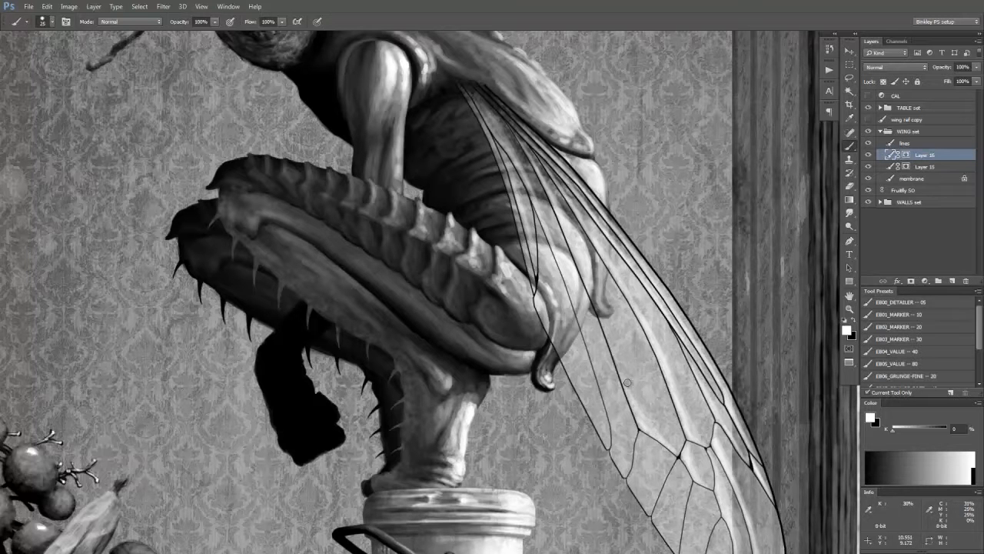
{"action": "left_click_drag", "start_coordinate": [628, 382], "coordinate": [606, 327]}
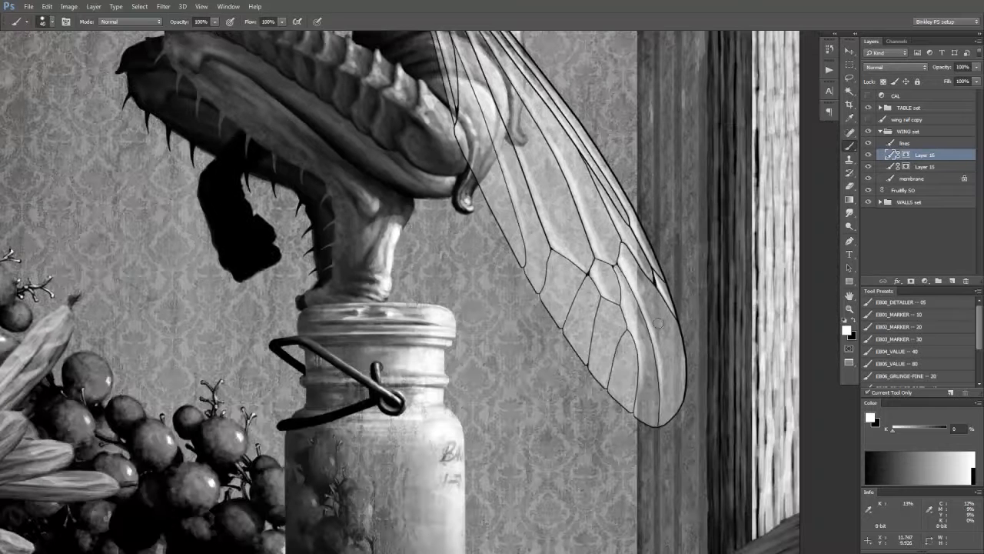
{"action": "left_click_drag", "start_coordinate": [632, 278], "coordinate": [658, 343]}
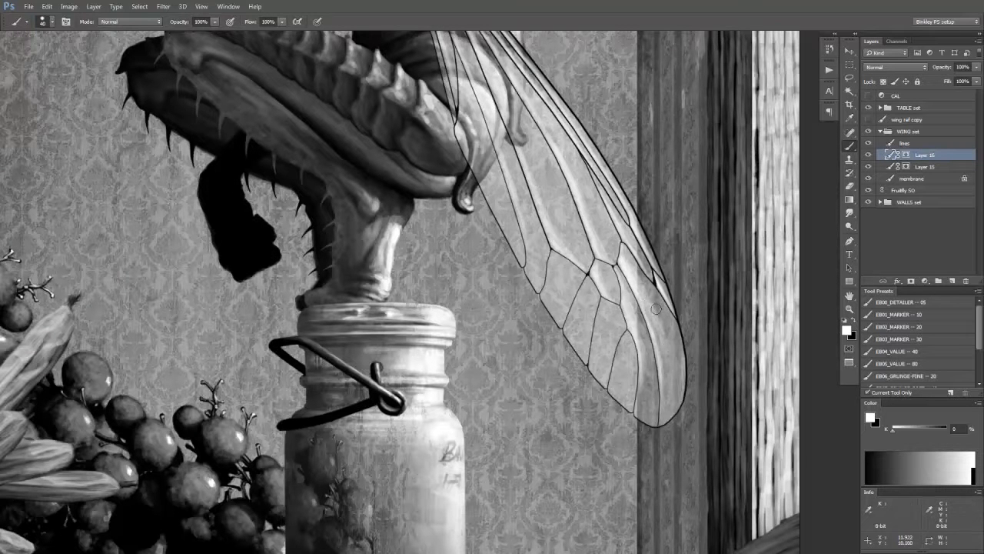
{"action": "mouse_move", "coordinate": [655, 301]}
{"action": "left_mouse_down"}
{"action": "mouse_move", "coordinate": [670, 345]}
{"action": "mouse_move", "coordinate": [670, 392]}
{"action": "left_mouse_up"}
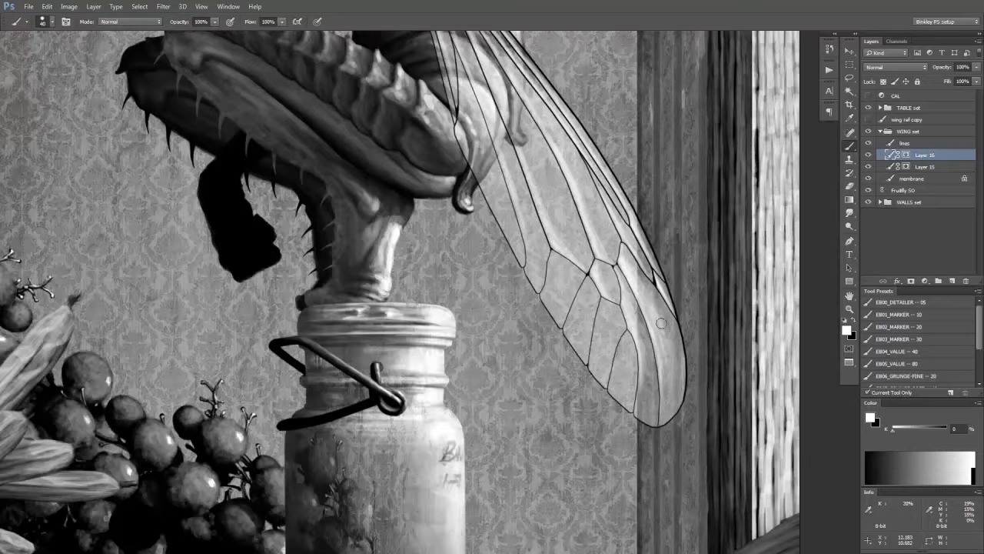
{"action": "mouse_move", "coordinate": [661, 323]}
{"action": "left_mouse_down"}
{"action": "mouse_move", "coordinate": [675, 397]}
{"action": "mouse_move", "coordinate": [659, 355]}
{"action": "mouse_move", "coordinate": [661, 373]}
{"action": "mouse_move", "coordinate": [662, 344]}
{"action": "mouse_move", "coordinate": [678, 407]}
{"action": "mouse_move", "coordinate": [666, 385]}
{"action": "left_mouse_up"}
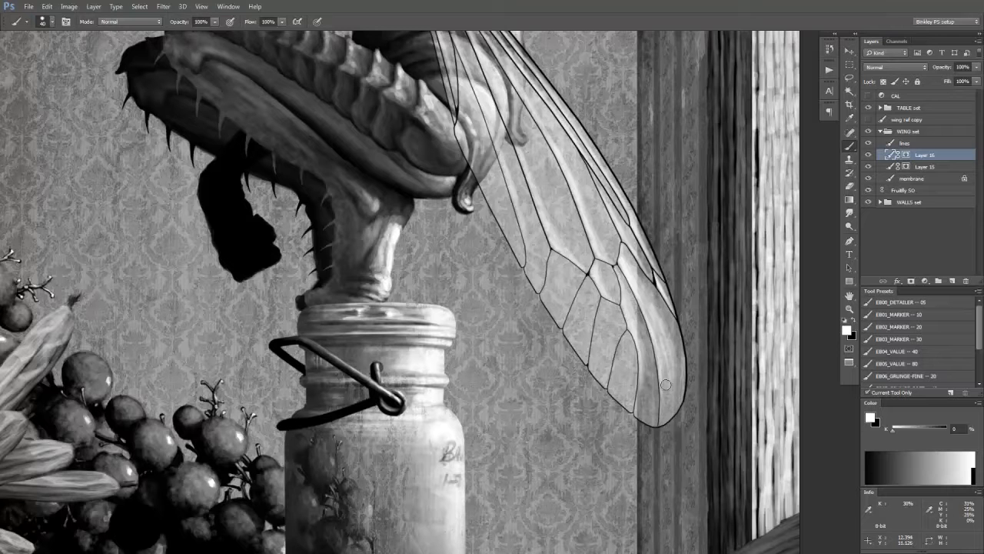
{"action": "mouse_move", "coordinate": [632, 306]}
{"action": "left_mouse_down"}
{"action": "mouse_move", "coordinate": [652, 397]}
{"action": "mouse_move", "coordinate": [630, 305]}
{"action": "mouse_move", "coordinate": [646, 415]}
{"action": "left_mouse_up"}
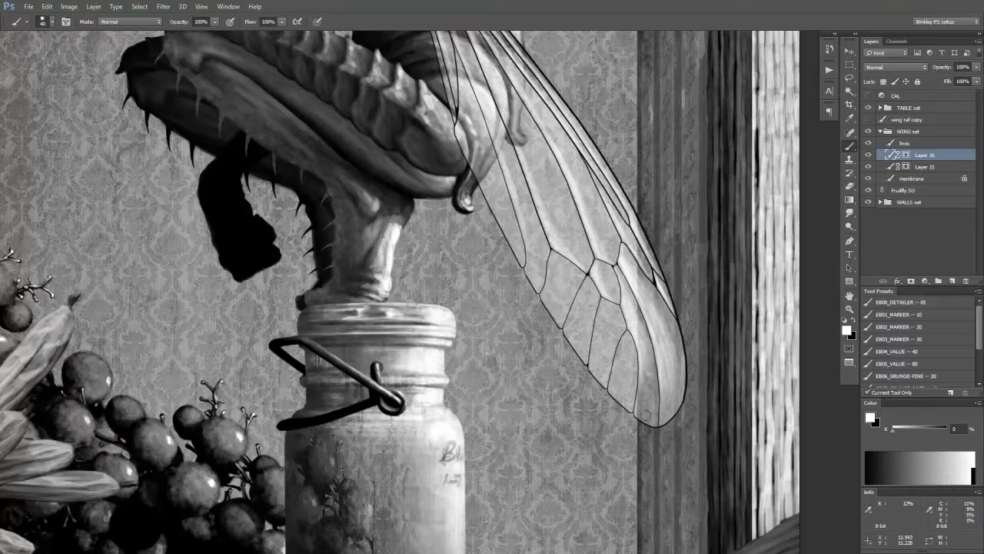
{"action": "left_click_drag", "start_coordinate": [644, 357], "coordinate": [648, 421]}
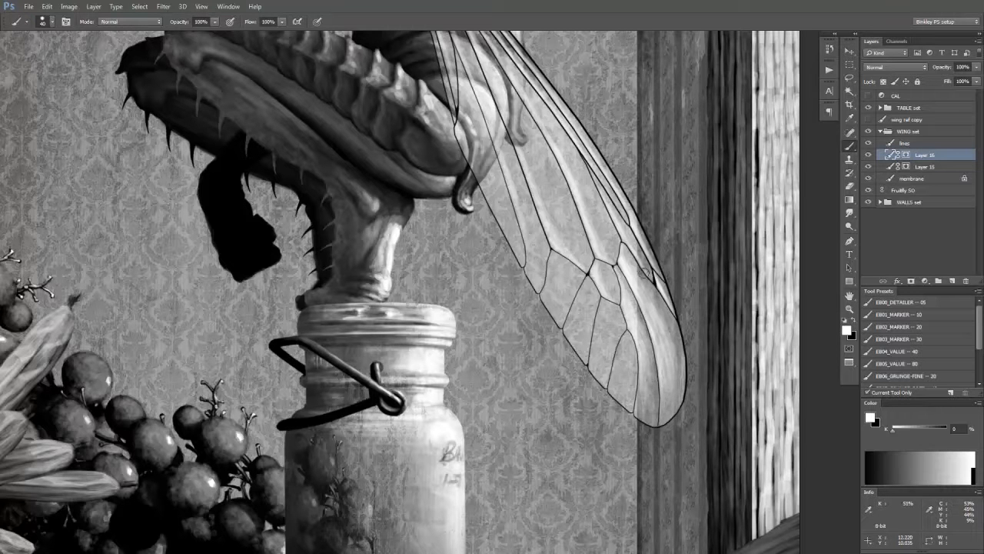
{"action": "key", "text": "ctrl+0"}
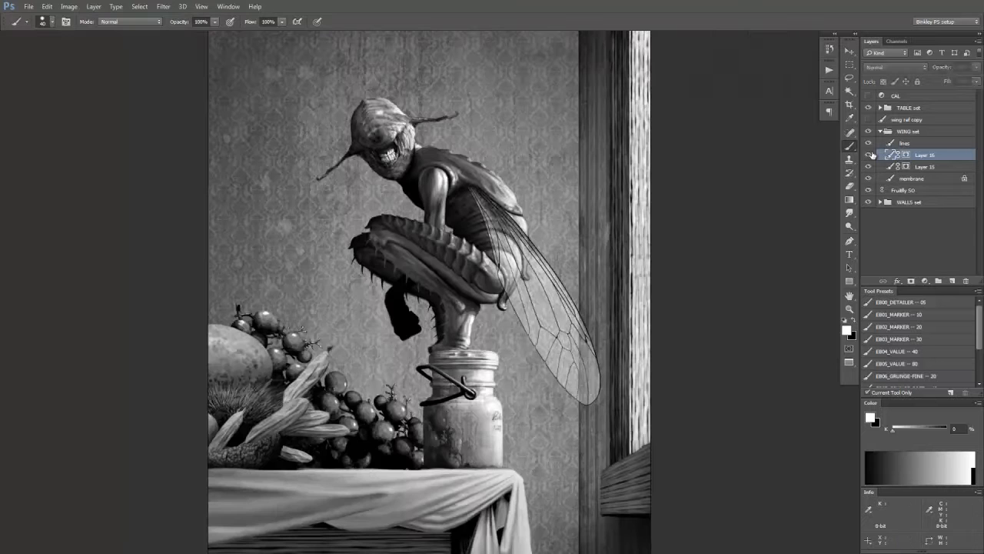
Toggle the visibility of the wing's Layer 16 to compare the wing with and without its highlights
{"action": "left_click", "coordinate": [872, 154]}
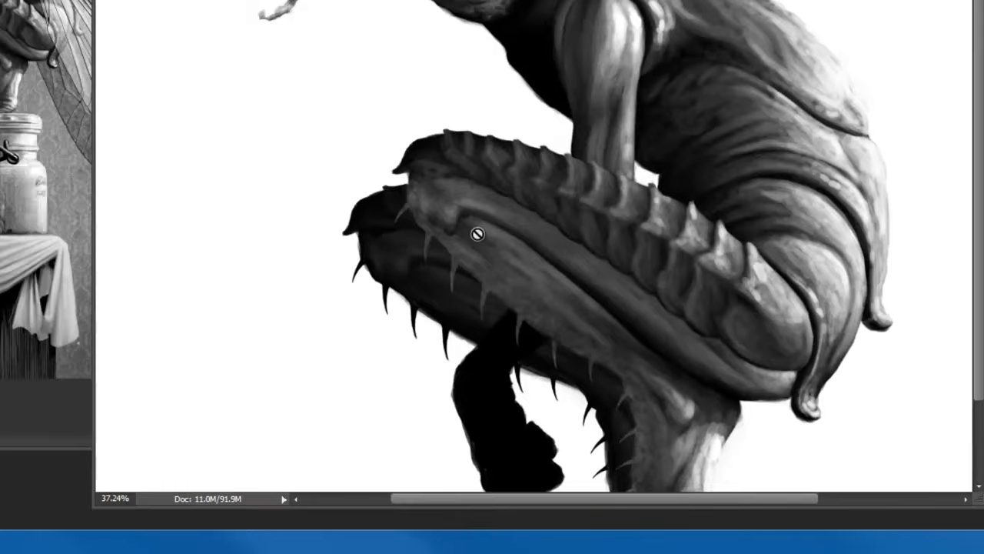
Paint first dark gray values on the inner forearm and upper knuckles of the black hanging hand, using the light hand as reference
{"action": "left_click_drag", "start_coordinate": [469, 278], "coordinate": [446, 134]}
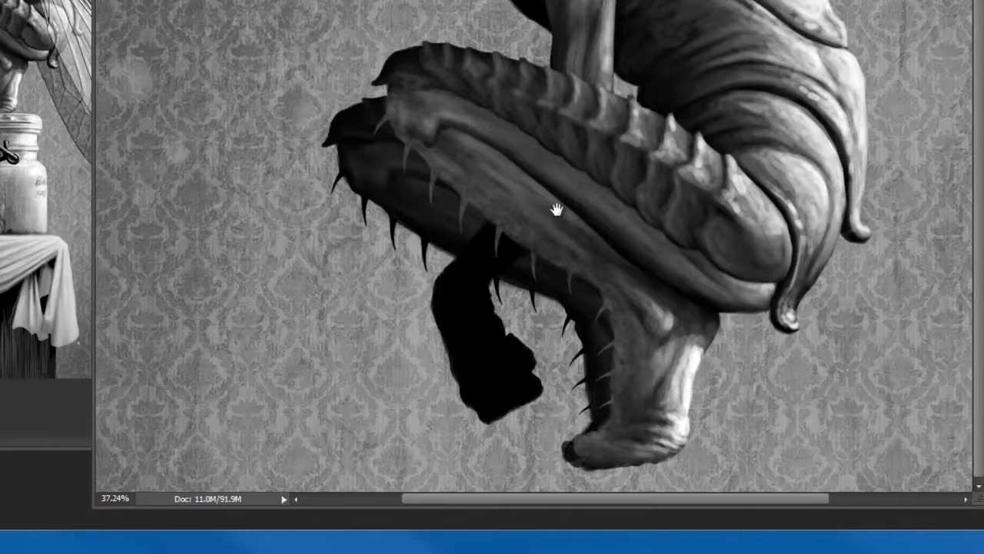
{"action": "left_click_drag", "start_coordinate": [558, 209], "coordinate": [583, 173]}
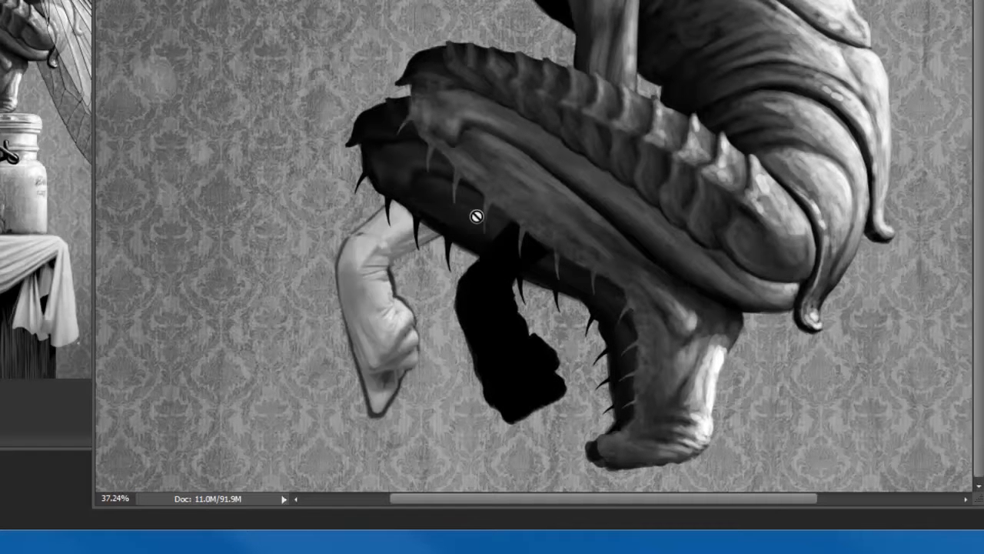
{"action": "scroll", "coordinate": [500, 365], "scroll_direction": "up", "scroll_amount": 3}
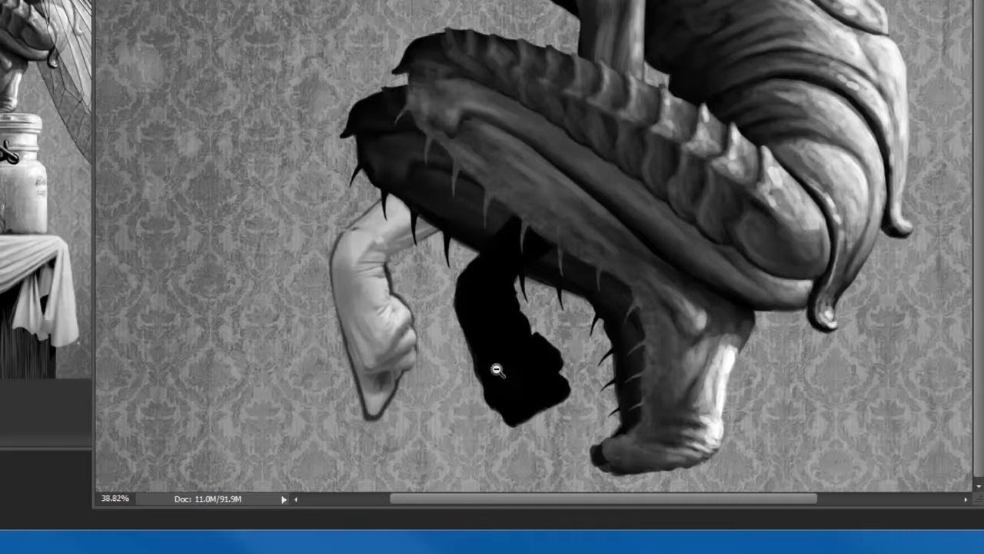
{"action": "left_click_drag", "start_coordinate": [488, 344], "coordinate": [483, 309]}
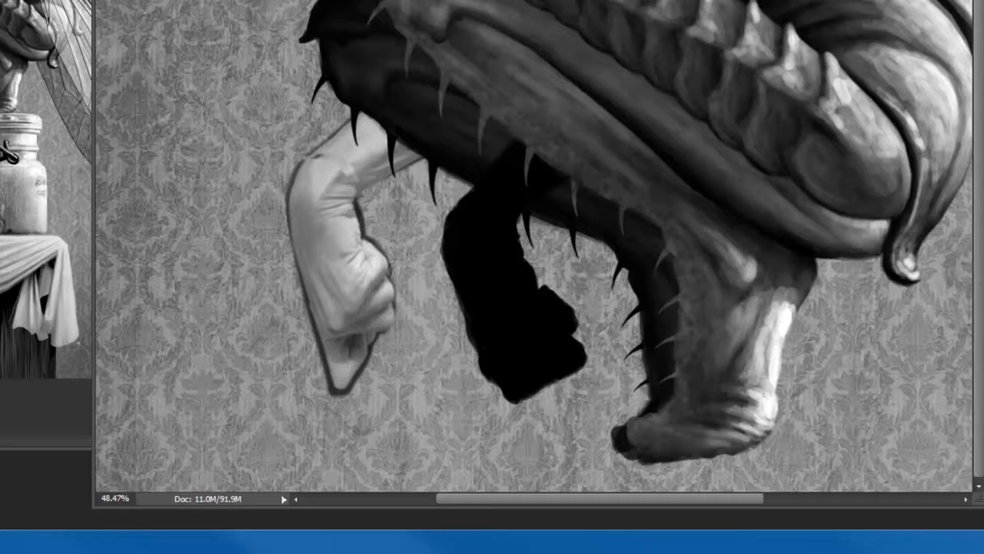
{"action": "key", "text": "ctrl+z"}
{"action": "key", "text": "ctrl+z"}
{"action": "key", "text": "v"}
{"action": "left_click_drag", "start_coordinate": [500, 192], "coordinate": [495, 267]}
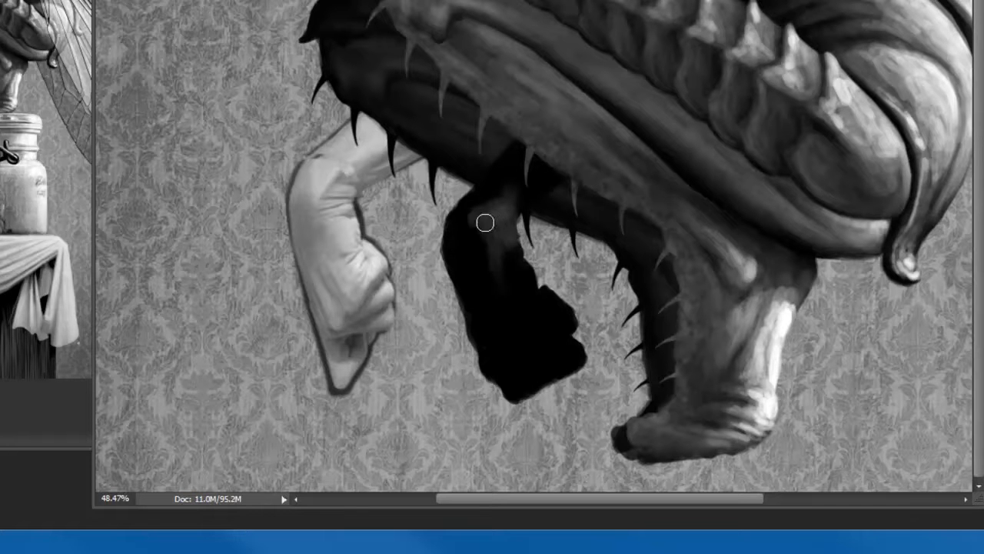
{"action": "left_click_drag", "start_coordinate": [479, 220], "coordinate": [520, 272]}
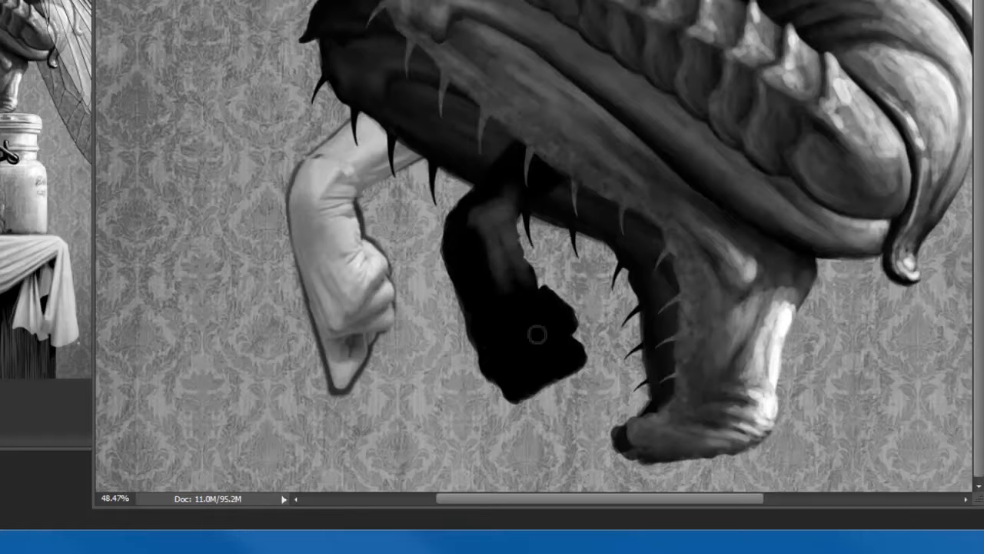
{"action": "mouse_move", "coordinate": [566, 308]}
{"action": "left_mouse_down"}
{"action": "mouse_move", "coordinate": [530, 351]}
{"action": "mouse_move", "coordinate": [559, 341]}
{"action": "mouse_move", "coordinate": [540, 320]}
{"action": "mouse_move", "coordinate": [570, 298]}
{"action": "mouse_move", "coordinate": [544, 279]}
{"action": "mouse_move", "coordinate": [569, 306]}
{"action": "mouse_move", "coordinate": [534, 290]}
{"action": "left_mouse_up"}
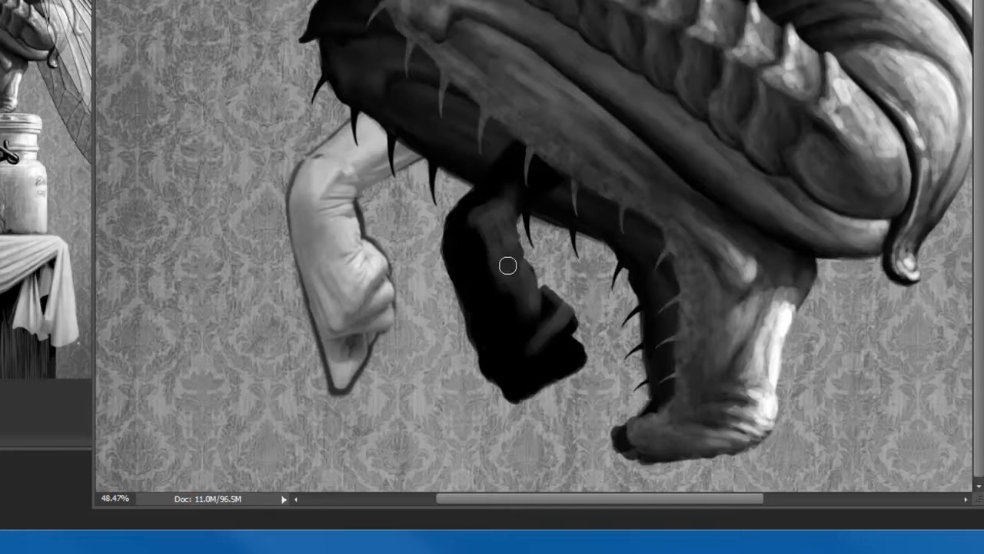
Block in dark gray over the hanging hand's lower fingers, palm, upper arm and outer forearm, and compare it with the black silhouette
{"action": "mouse_move", "coordinate": [555, 346]}
{"action": "left_mouse_down"}
{"action": "mouse_move", "coordinate": [595, 337]}
{"action": "mouse_move", "coordinate": [564, 364]}
{"action": "mouse_move", "coordinate": [587, 342]}
{"action": "mouse_move", "coordinate": [563, 363]}
{"action": "mouse_move", "coordinate": [579, 320]}
{"action": "mouse_move", "coordinate": [323, 390]}
{"action": "mouse_move", "coordinate": [592, 346]}
{"action": "mouse_move", "coordinate": [553, 367]}
{"action": "mouse_move", "coordinate": [587, 363]}
{"action": "mouse_move", "coordinate": [548, 377]}
{"action": "mouse_move", "coordinate": [549, 390]}
{"action": "mouse_move", "coordinate": [595, 356]}
{"action": "mouse_move", "coordinate": [527, 376]}
{"action": "mouse_move", "coordinate": [541, 334]}
{"action": "mouse_move", "coordinate": [526, 342]}
{"action": "mouse_move", "coordinate": [568, 335]}
{"action": "mouse_move", "coordinate": [516, 372]}
{"action": "mouse_move", "coordinate": [530, 376]}
{"action": "mouse_move", "coordinate": [543, 335]}
{"action": "mouse_move", "coordinate": [517, 379]}
{"action": "mouse_move", "coordinate": [526, 376]}
{"action": "mouse_move", "coordinate": [544, 282]}
{"action": "mouse_move", "coordinate": [532, 318]}
{"action": "left_mouse_up"}
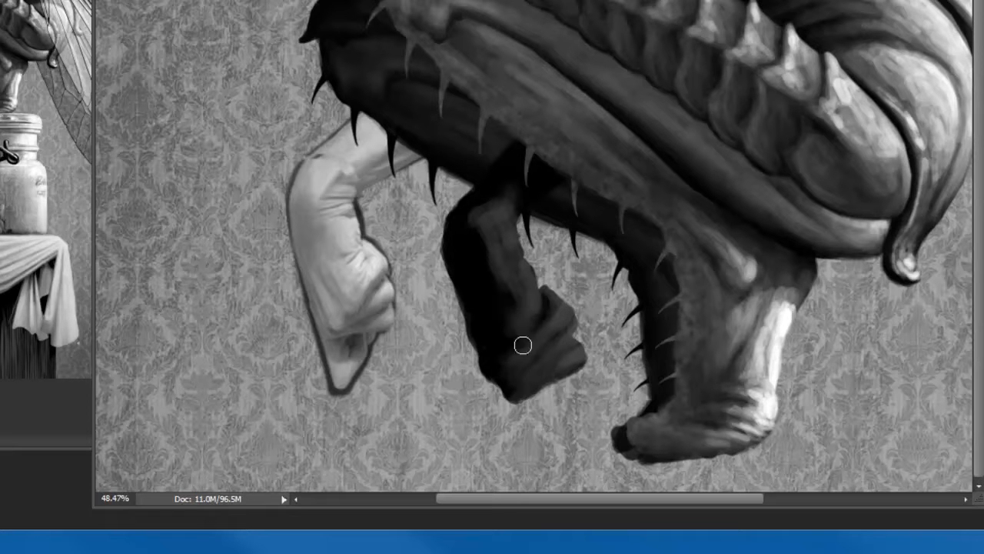
{"action": "left_click_drag", "start_coordinate": [522, 345], "coordinate": [510, 292]}
{"action": "left_click_drag", "start_coordinate": [525, 205], "coordinate": [552, 167]}
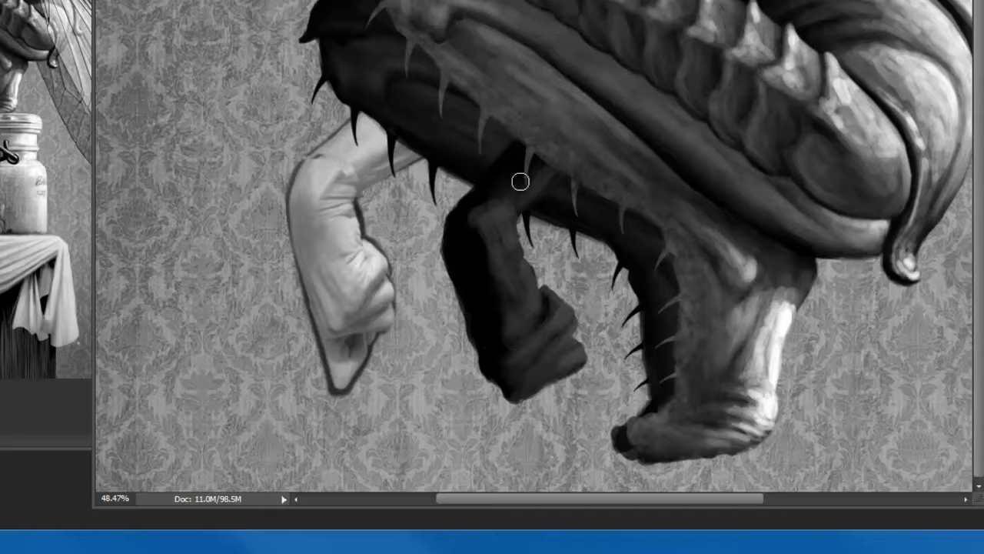
{"action": "left_click_drag", "start_coordinate": [517, 164], "coordinate": [473, 190]}
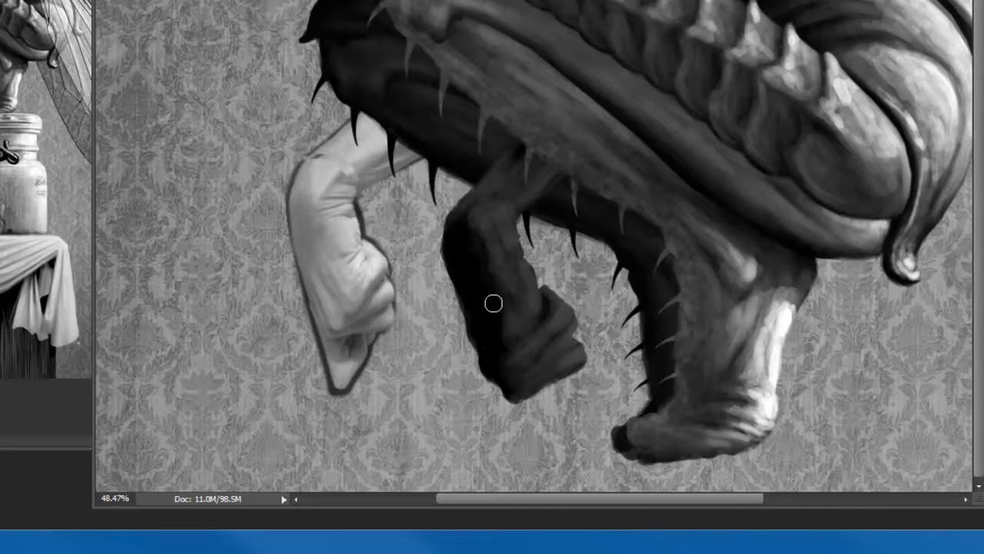
{"action": "mouse_move", "coordinate": [463, 210]}
{"action": "left_mouse_down"}
{"action": "mouse_move", "coordinate": [489, 319]}
{"action": "mouse_move", "coordinate": [470, 263]}
{"action": "left_mouse_up"}
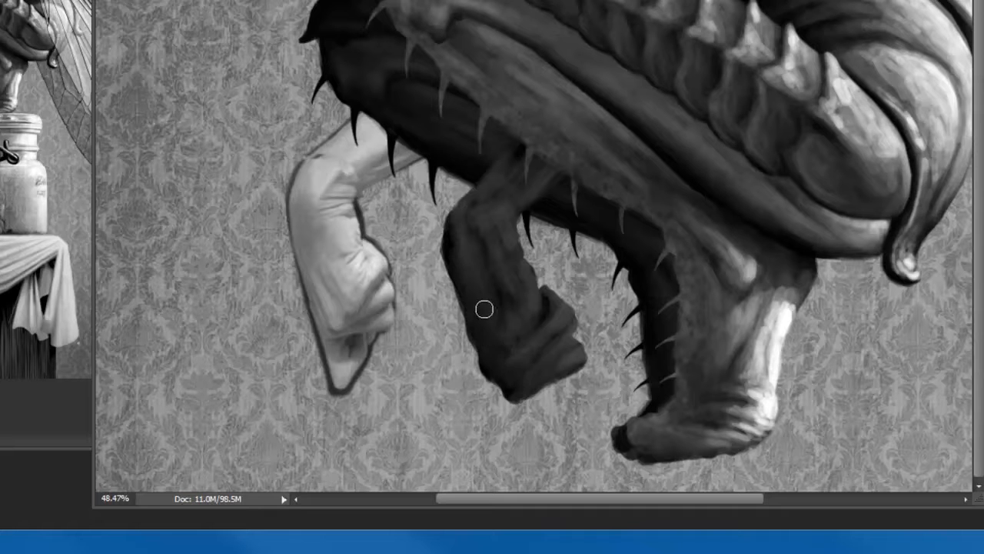
{"action": "key", "text": "ctrl+z"}
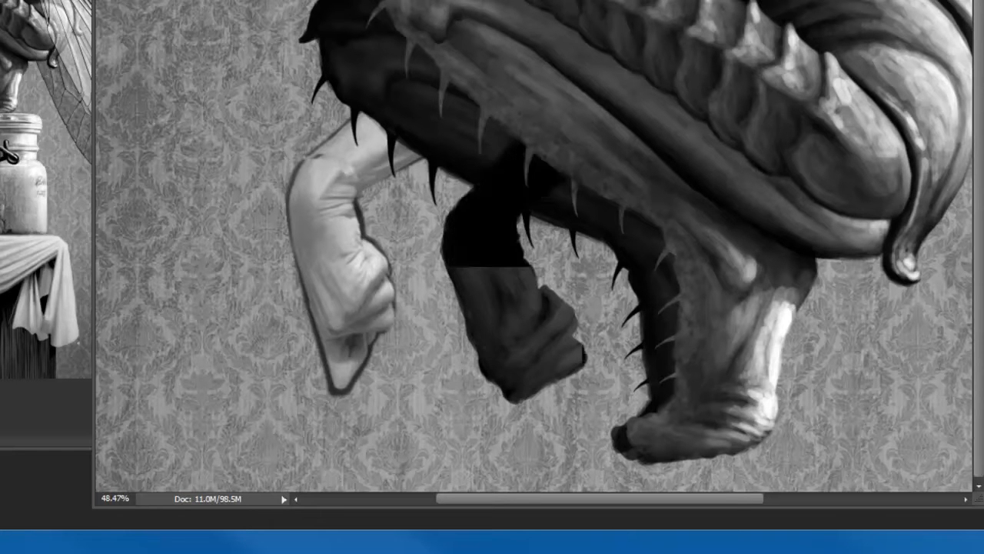
{"action": "key", "text": "ctrl+z"}
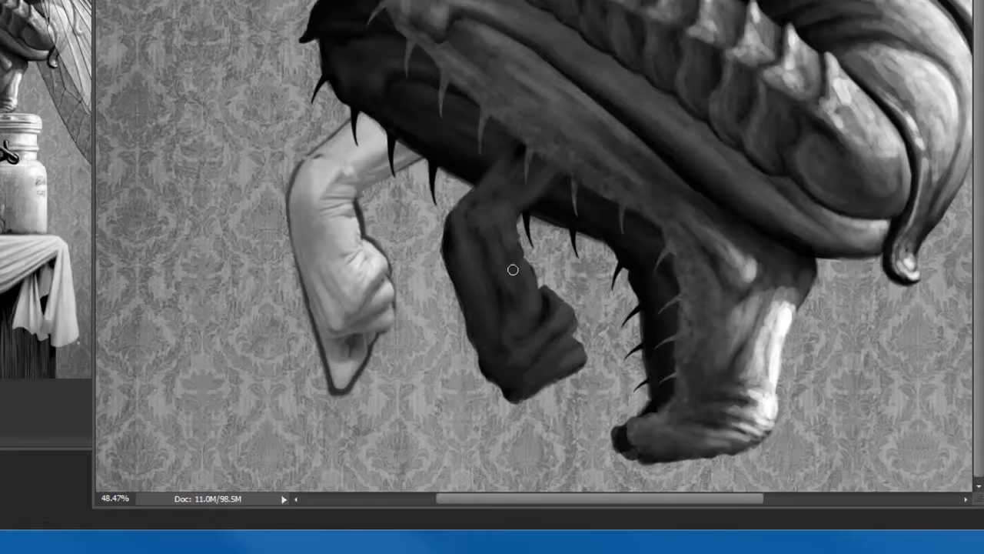
Paint lighter gray planes on the hanging hand's fingers, knuckles and inner forearm to define their forms
{"action": "scroll", "coordinate": [513, 269], "scroll_direction": "up", "scroll_amount": 3}
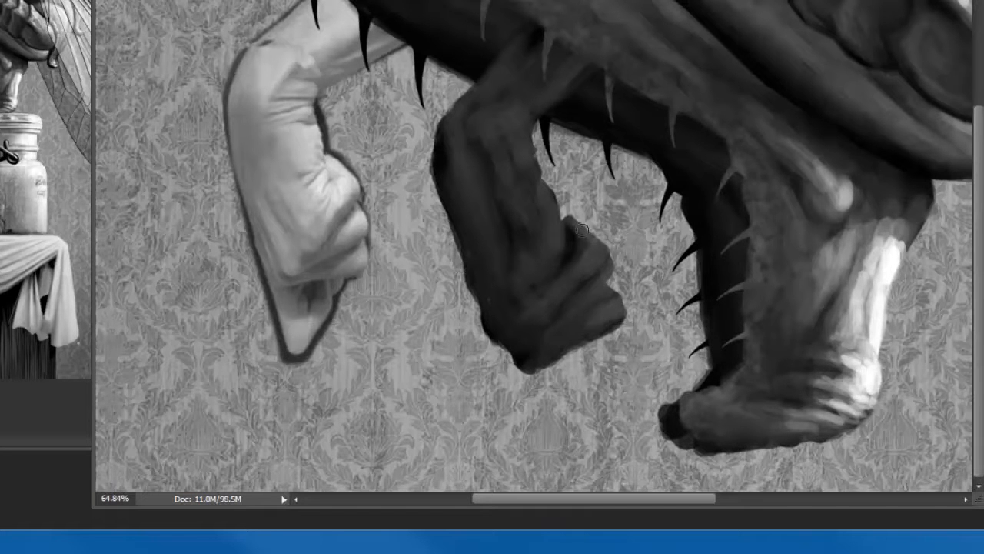
{"action": "mouse_move", "coordinate": [571, 216]}
{"action": "left_mouse_down"}
{"action": "mouse_move", "coordinate": [629, 257]}
{"action": "mouse_move", "coordinate": [608, 249]}
{"action": "left_mouse_up"}
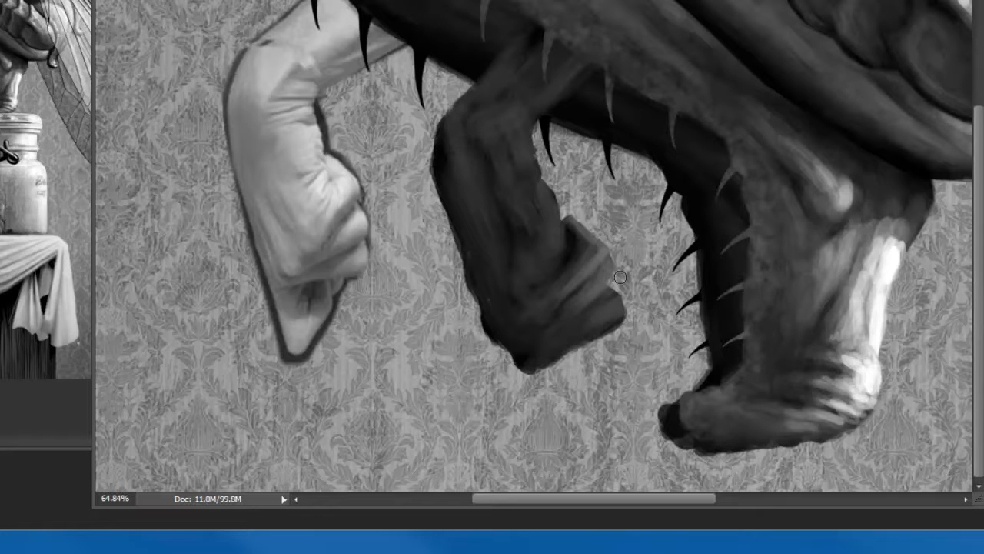
{"action": "left_click_drag", "start_coordinate": [580, 333], "coordinate": [623, 305]}
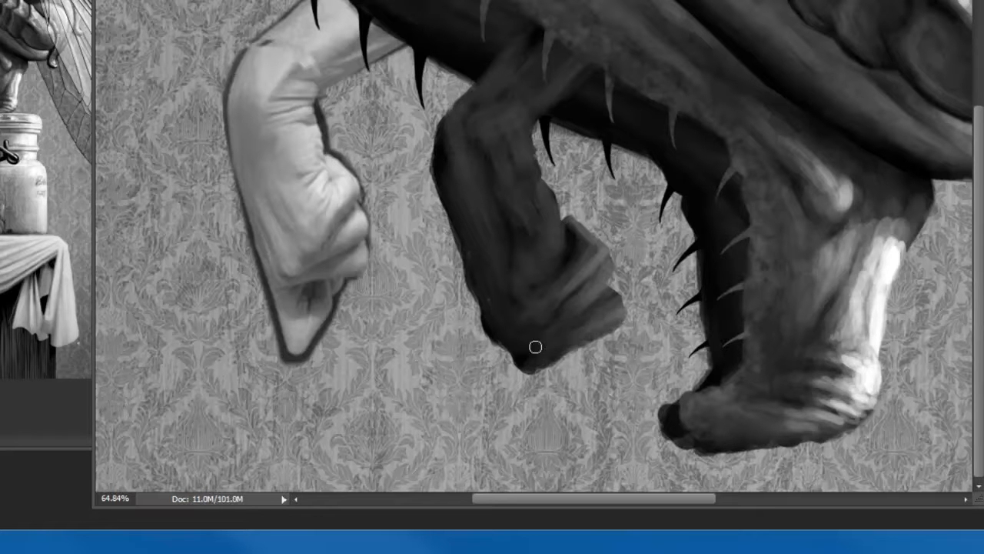
{"action": "mouse_move", "coordinate": [570, 309]}
{"action": "left_mouse_down"}
{"action": "mouse_move", "coordinate": [545, 393]}
{"action": "mouse_move", "coordinate": [586, 288]}
{"action": "mouse_move", "coordinate": [549, 291]}
{"action": "mouse_move", "coordinate": [554, 324]}
{"action": "mouse_move", "coordinate": [586, 287]}
{"action": "mouse_move", "coordinate": [546, 340]}
{"action": "left_mouse_up"}
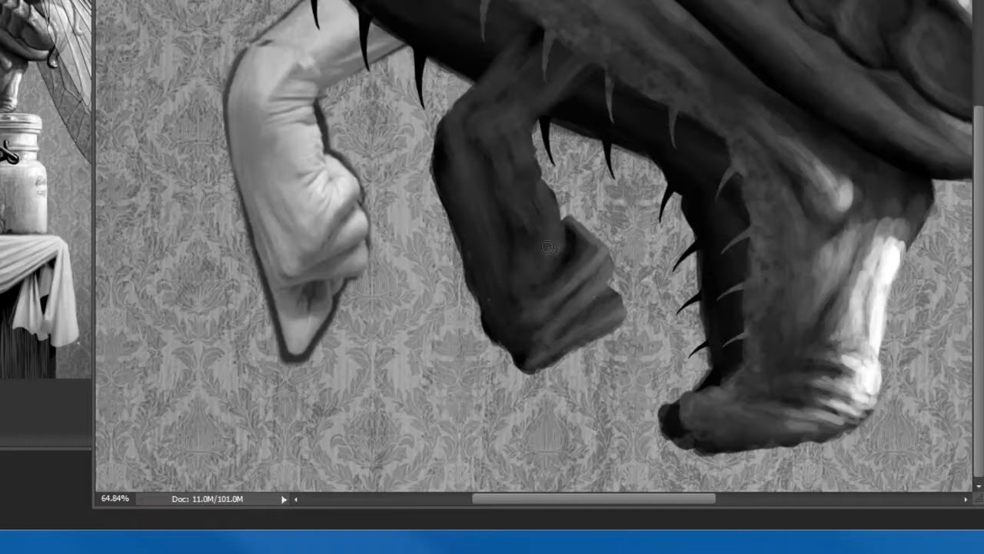
{"action": "mouse_move", "coordinate": [552, 282]}
{"action": "left_mouse_down"}
{"action": "mouse_move", "coordinate": [570, 256]}
{"action": "mouse_move", "coordinate": [571, 277]}
{"action": "mouse_move", "coordinate": [578, 248]}
{"action": "left_mouse_up"}
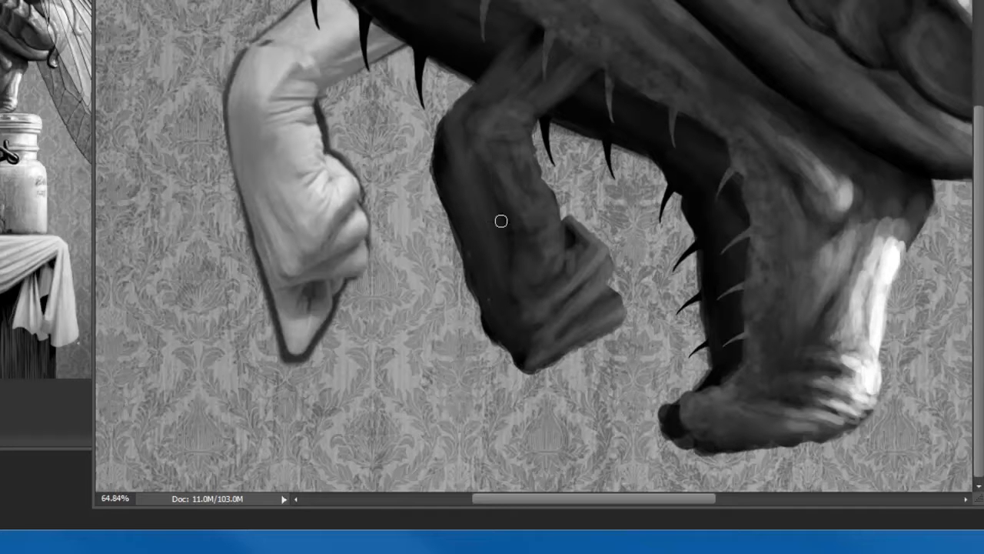
{"action": "left_click_drag", "start_coordinate": [495, 183], "coordinate": [544, 306]}
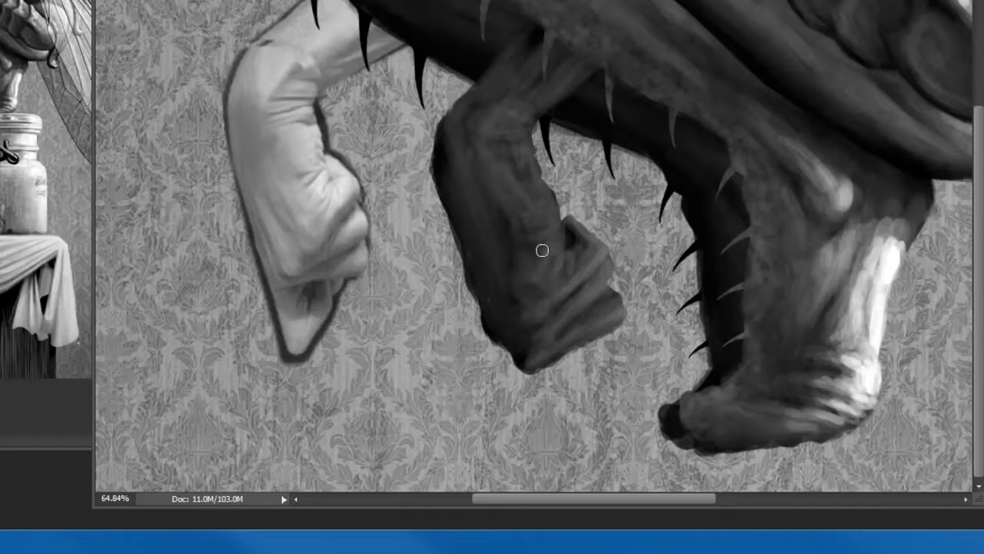
Flip the canvas horizontally and paint lighter gray highlights on the hanging limb's elbow bend, upper arm, wrist folds and knuckles
{"action": "key", "text": "ctrl+h"}
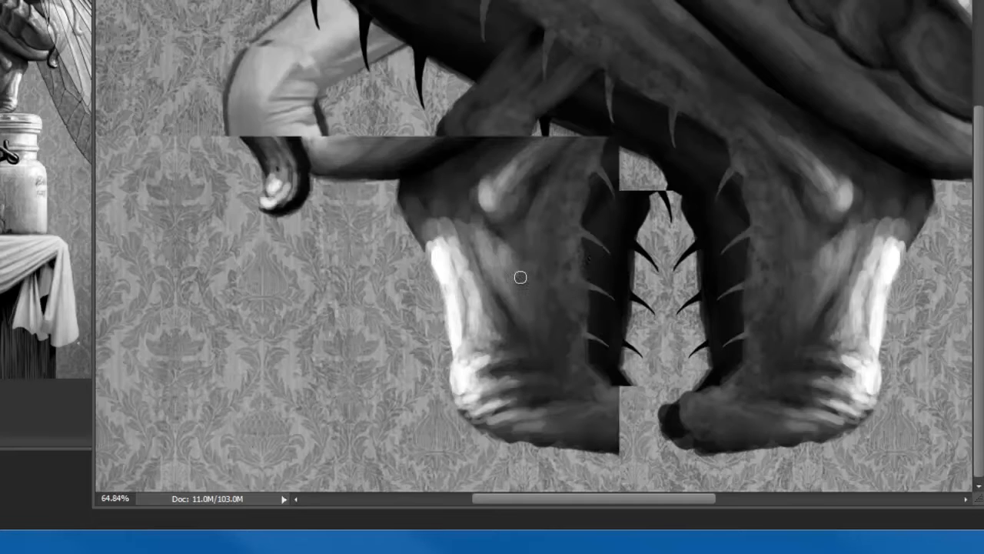
{"action": "left_click_drag", "start_coordinate": [593, 257], "coordinate": [335, 206]}
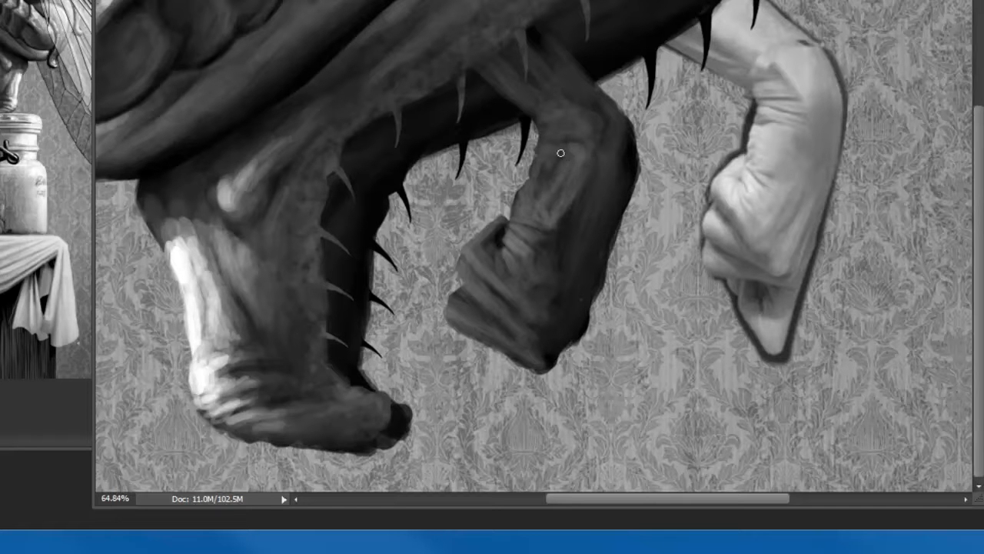
{"action": "mouse_move", "coordinate": [574, 164]}
{"action": "left_mouse_down"}
{"action": "mouse_move", "coordinate": [553, 151]}
{"action": "mouse_move", "coordinate": [565, 124]}
{"action": "left_mouse_up"}
{"action": "left_click_drag", "start_coordinate": [520, 55], "coordinate": [555, 95]}
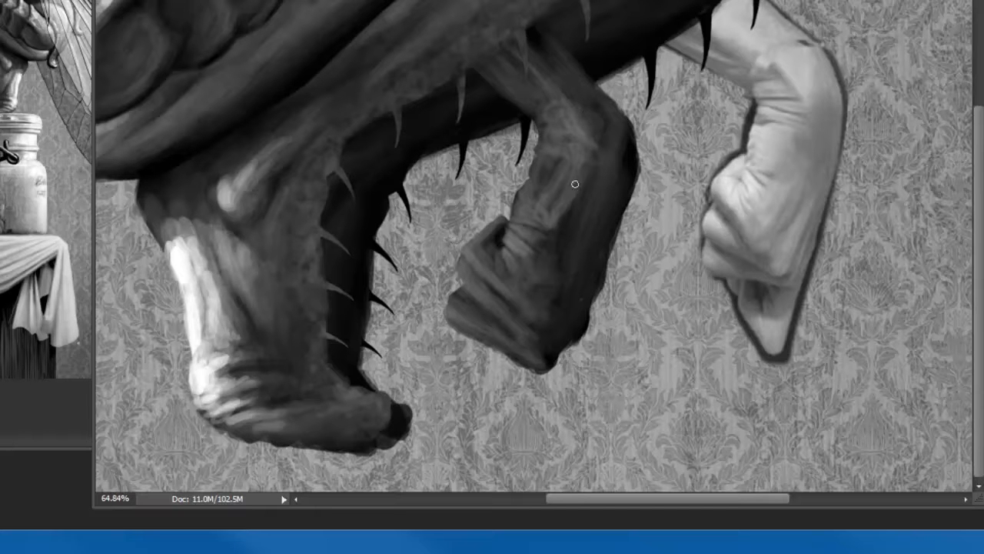
{"action": "left_click_drag", "start_coordinate": [555, 231], "coordinate": [533, 279]}
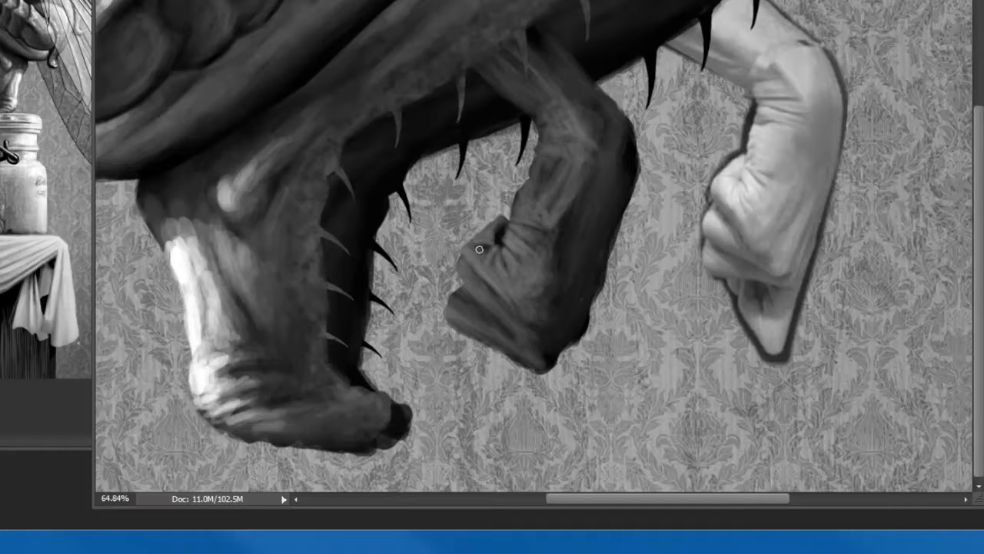
{"action": "left_click_drag", "start_coordinate": [482, 248], "coordinate": [493, 266]}
{"action": "key", "text": "ctrl+z"}
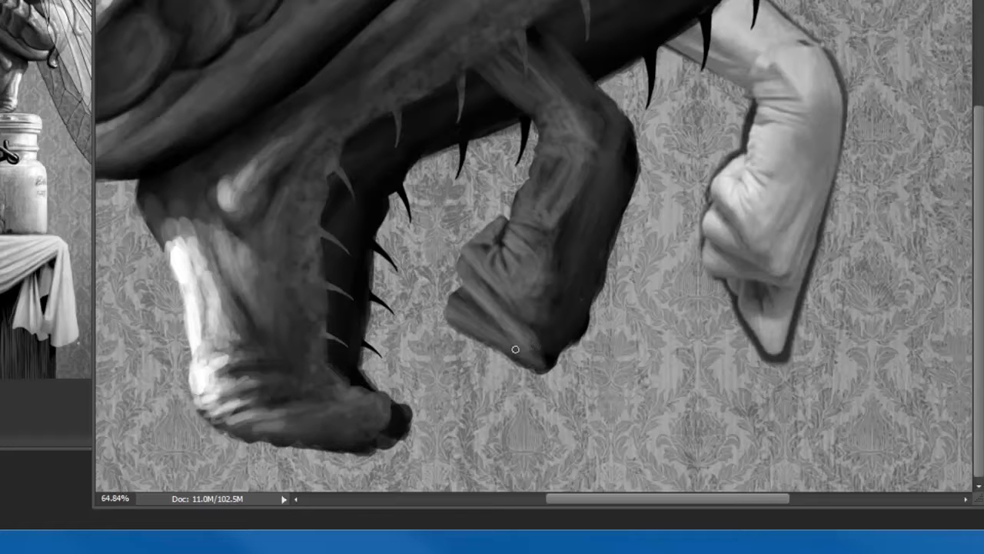
{"action": "key", "text": "v"}
{"action": "key", "text": "b"}
{"action": "key", "text": "v"}
{"action": "key", "text": "b"}
{"action": "key", "text": "v"}
{"action": "key", "text": "b"}
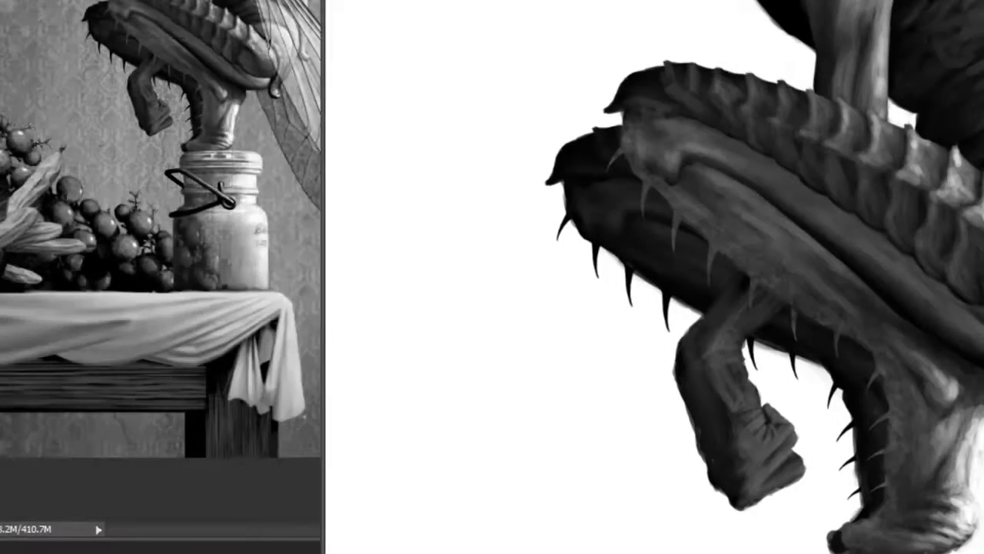
Examine the painted hanging hand in the full composition document, both up close and within the whole scene
{"action": "left_click", "coordinate": [206, 168], "text": "ctrl"}
{"action": "left_click", "coordinate": [207, 168], "text": "ctrl"}
{"action": "left_click_drag", "start_coordinate": [176, 170], "coordinate": [180, 336]}
{"action": "left_click_drag", "start_coordinate": [224, 193], "coordinate": [205, 154]}
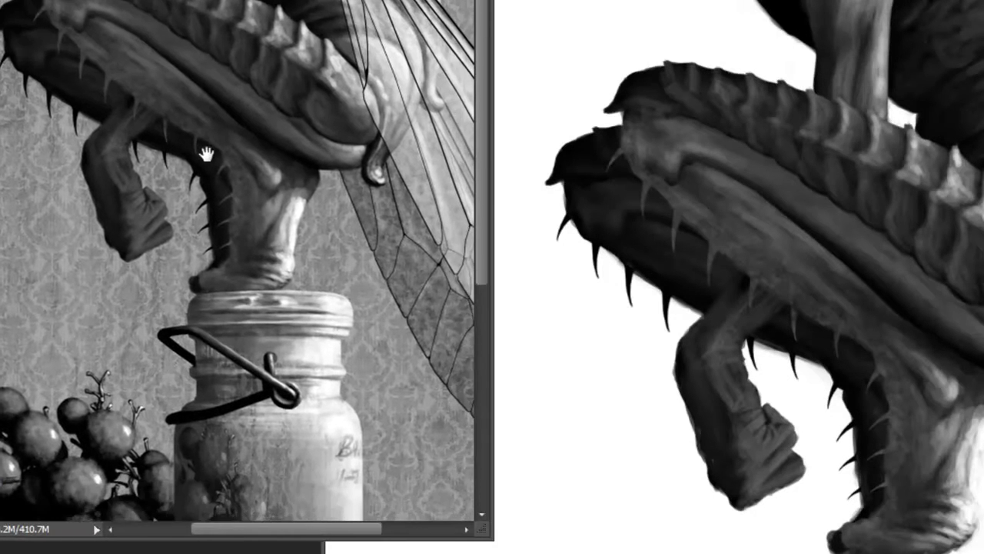
{"action": "left_click", "coordinate": [208, 185], "text": "alt"}
{"action": "left_click", "coordinate": [163, 168], "text": "alt"}
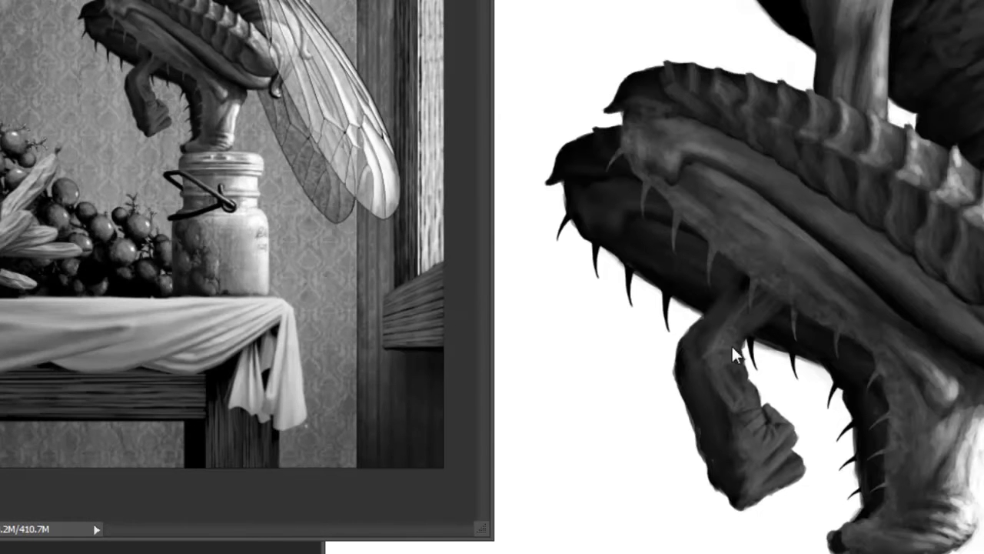